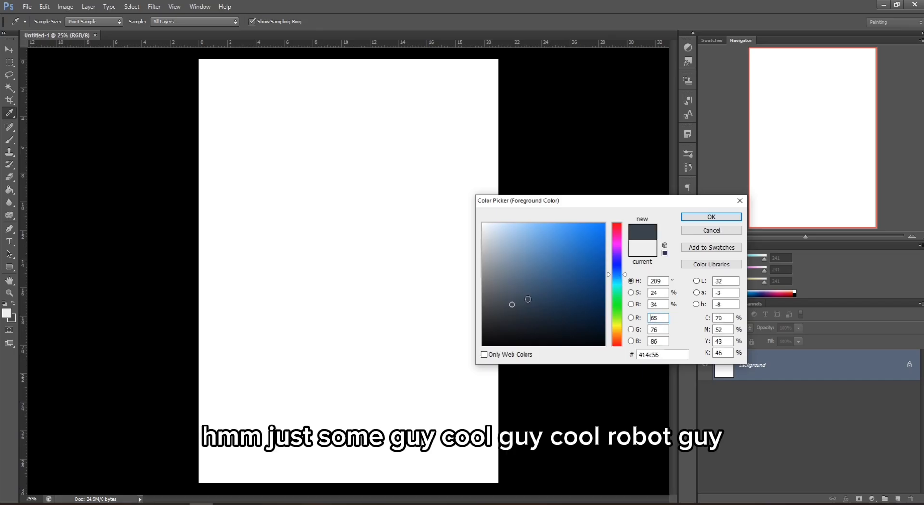
# - Fill the blank canvas with slate blue, RGB 65, 78, 90
pyautogui.click(711, 216)
pyautogui.press('g')
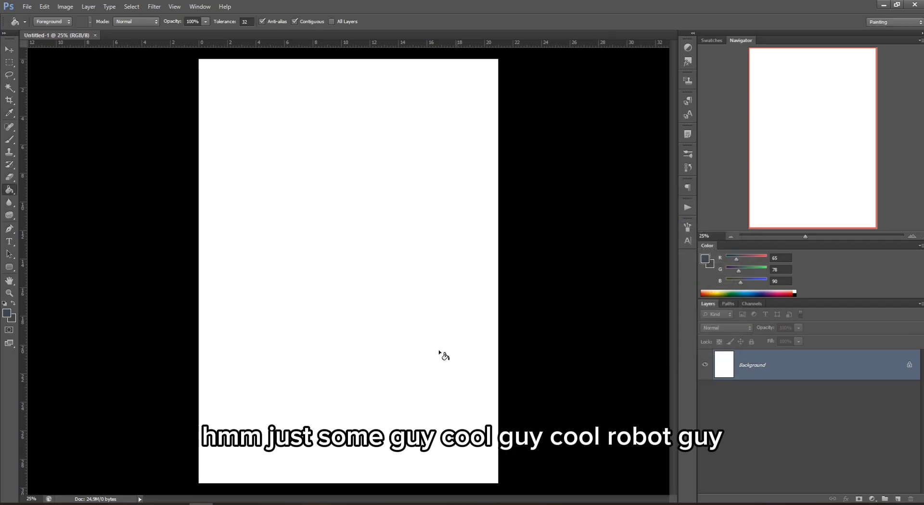
pyautogui.click(476, 359)
# - Fill the canvas background with a dark blue-grey, RGB 35, 42, 48
pyautogui.click(706, 261)
pyautogui.moveTo(516, 304); pyautogui.dragTo(516, 321)
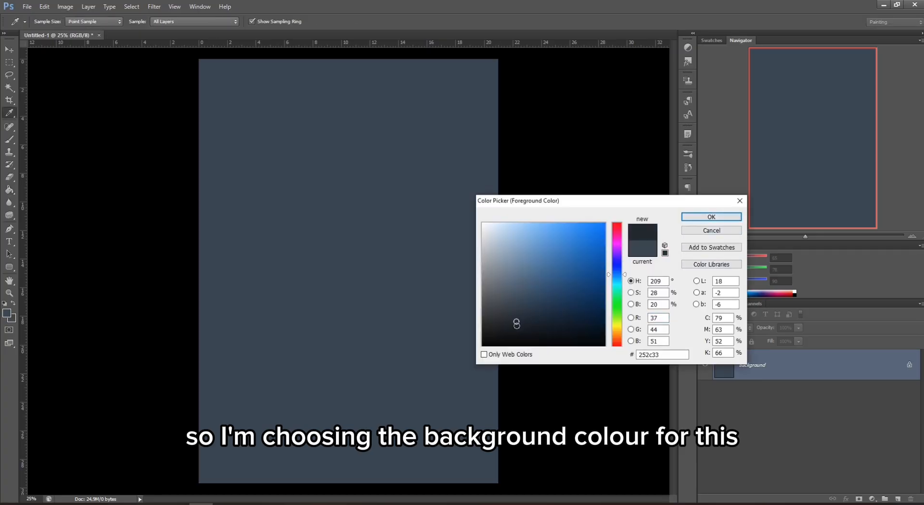
pyautogui.click(515, 323)
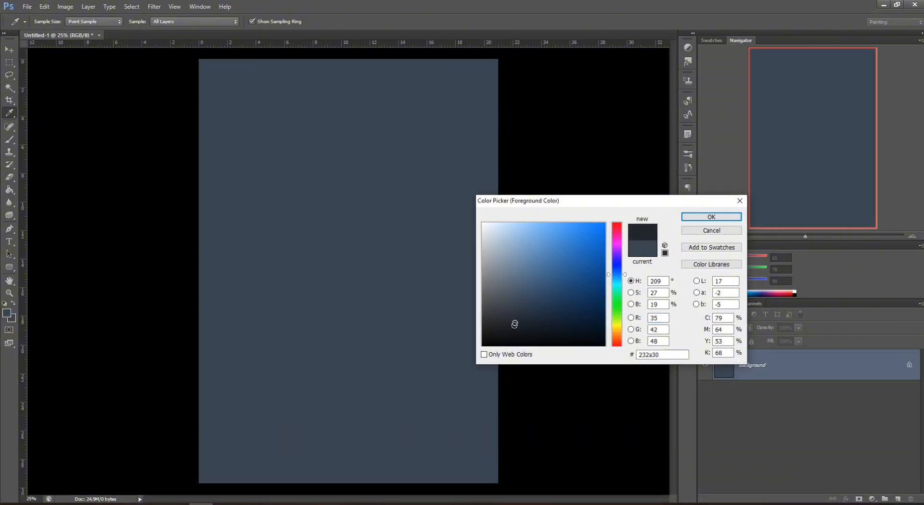
pyautogui.click(712, 217)
pyautogui.press('g')
pyautogui.click(458, 361)
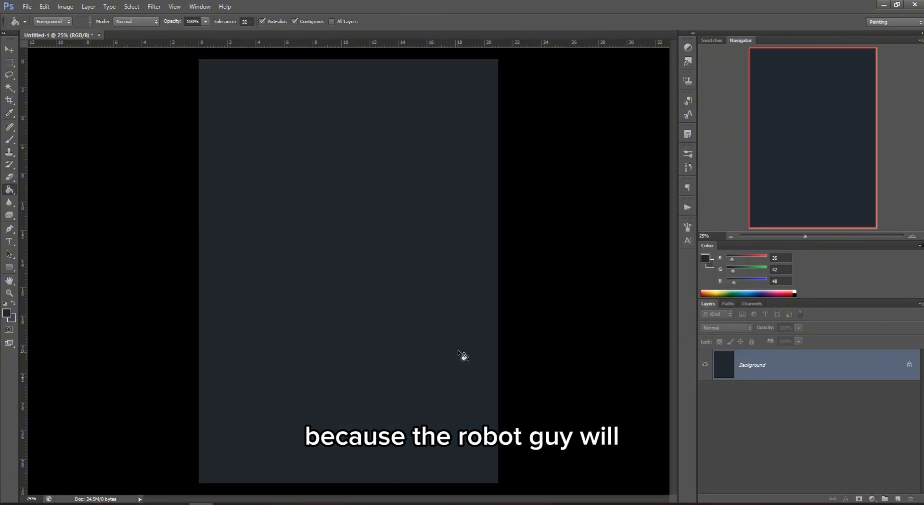
# - Add a new layer above the background and set a near-black brush colour, RGB 18, 22, 26
pyautogui.click(897, 499)
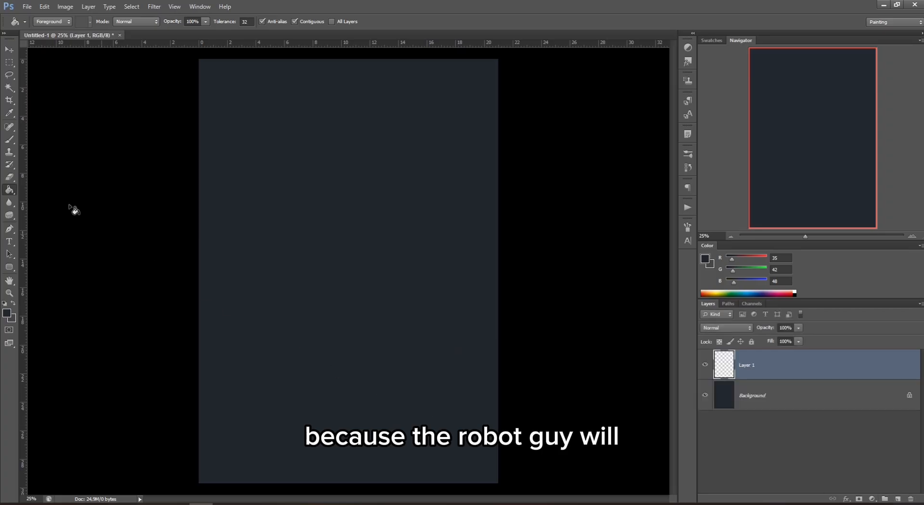
pyautogui.click(9, 139)
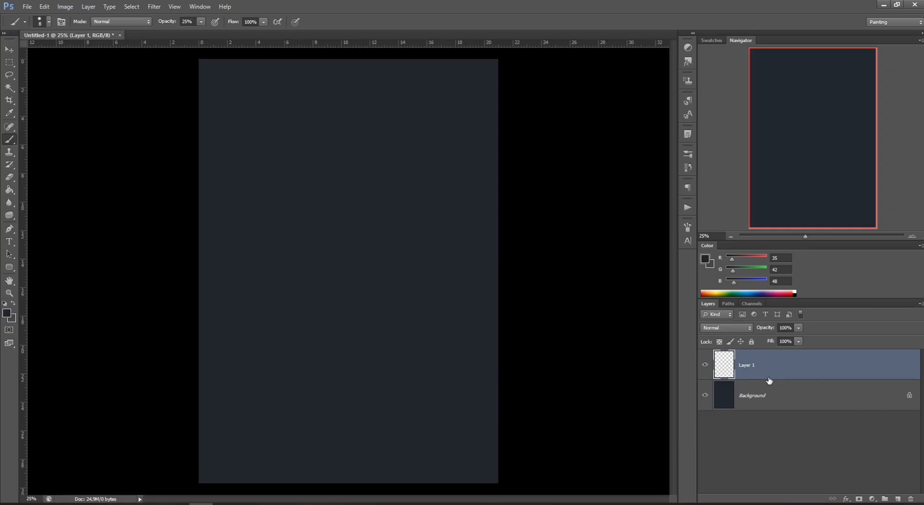
pyautogui.click(704, 260)
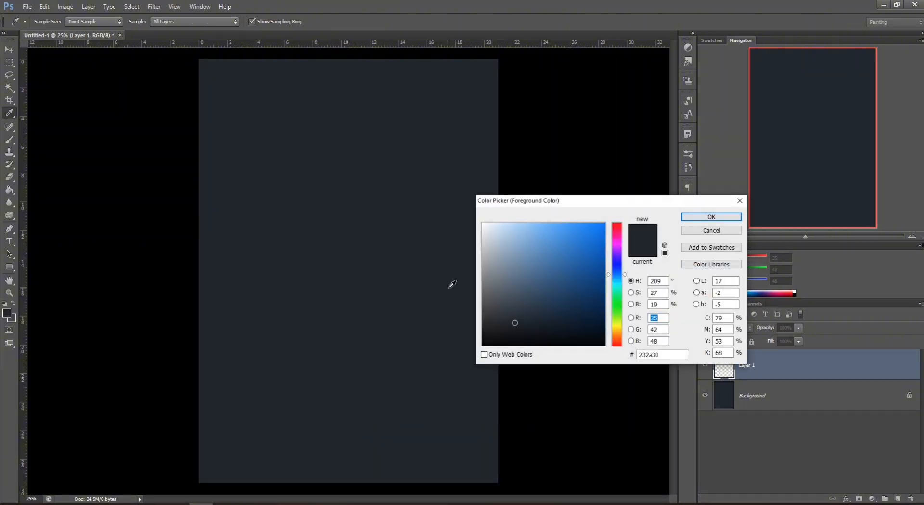
pyautogui.moveTo(527, 317); pyautogui.dragTo(517, 333)
pyautogui.click(711, 216)
pyautogui.press('b')
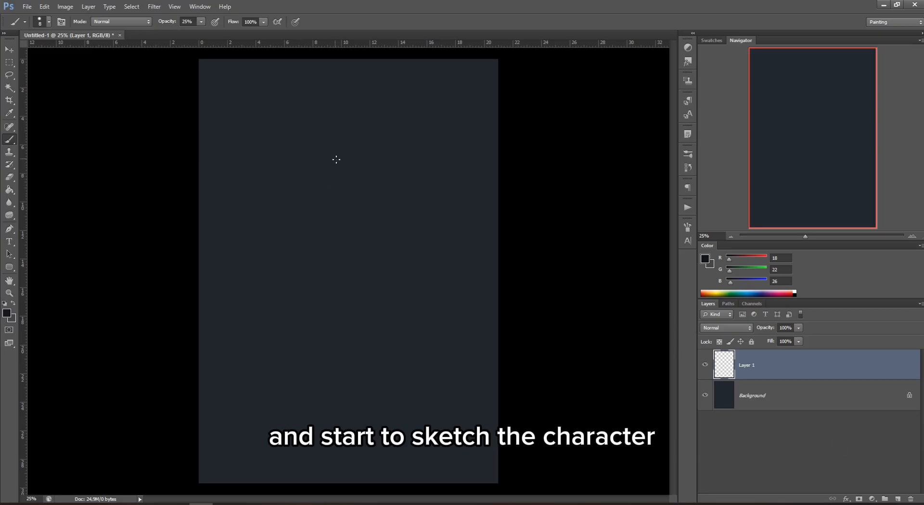
# - Set up a textured sketching brush at 16 px and raise its opacity to 100%
pyautogui.rightClick(421, 192)
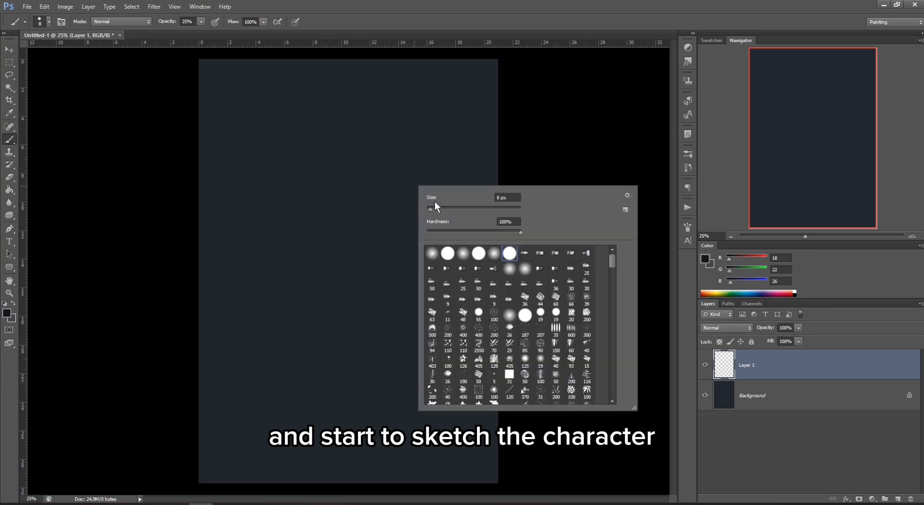
pyautogui.scroll(-1, 600, 275)
pyautogui.click(510, 319)
pyautogui.moveTo(383, 169); pyautogui.dragTo(320, 180)
pyautogui.moveTo(207, 31); pyautogui.dragTo(240, 32)
# - Sketch the rough outline of the character's head in the upper middle of the canvas
pyautogui.moveTo(315, 157); pyautogui.dragTo(312, 195)
pyautogui.moveTo(317, 156); pyautogui.dragTo(342, 137)
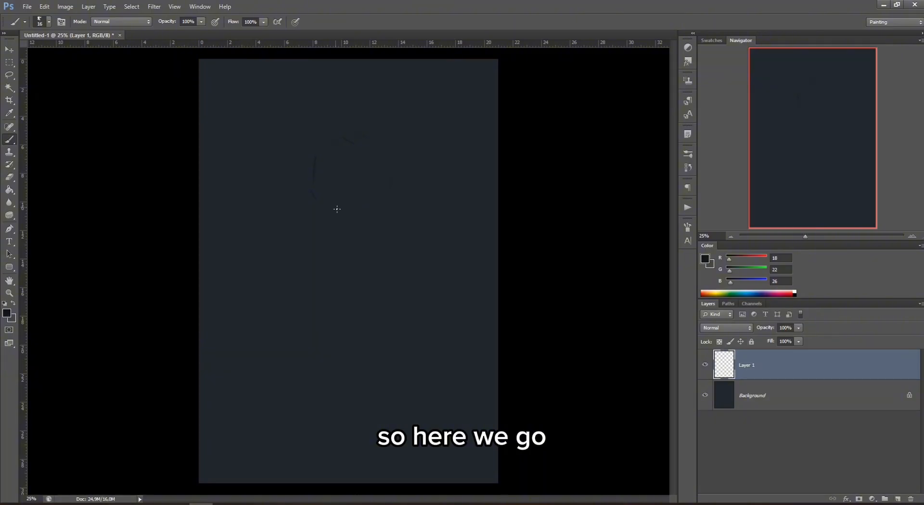
pyautogui.moveTo(313, 192); pyautogui.dragTo(335, 210)
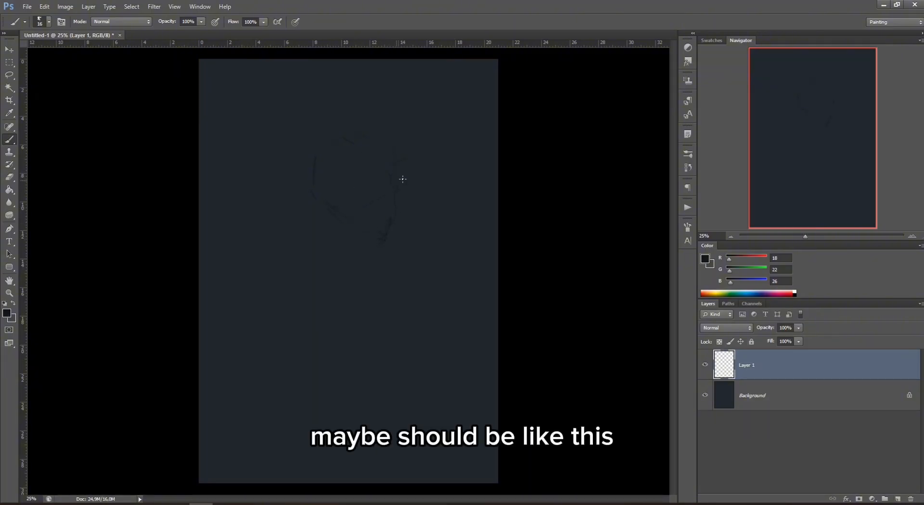
# - Flip the head sketch horizontally with Free Transform and move it slightly to the left
pyautogui.press('m')
pyautogui.rightClick(410, 202)
pyautogui.click(450, 280)
pyautogui.rightClick(369, 193)
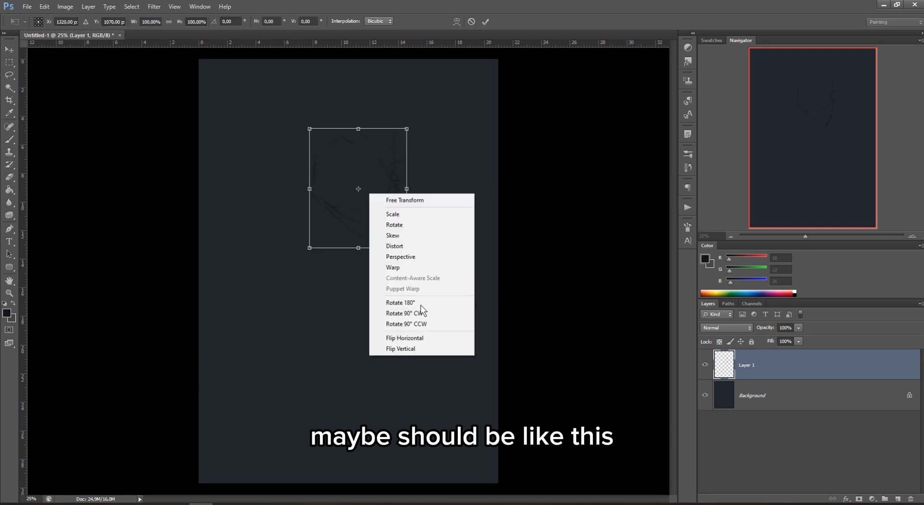
pyautogui.click(427, 337)
pyautogui.moveTo(397, 243); pyautogui.dragTo(359, 199)
pyautogui.click(485, 21)
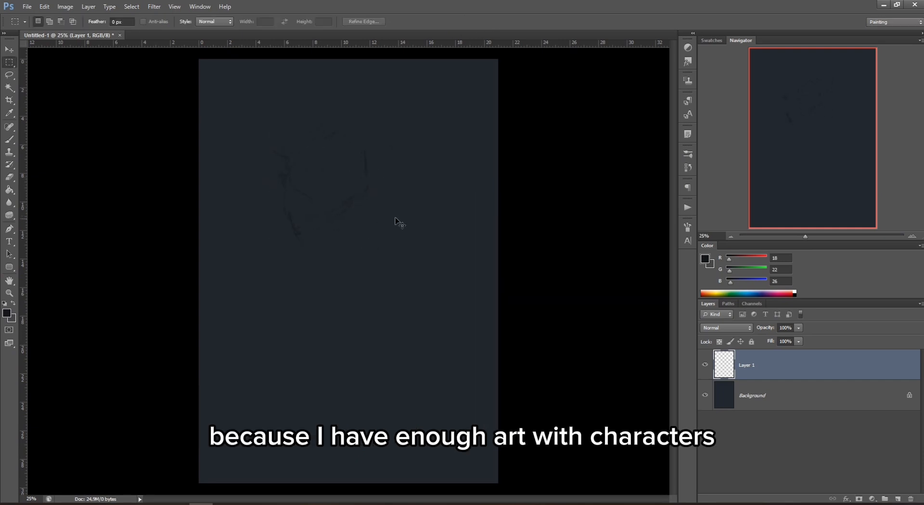
# - Sketch the character's hunched back, shoulder joint and upper arm, and reinforce the outline of the head and jaw
pyautogui.click(9, 139)
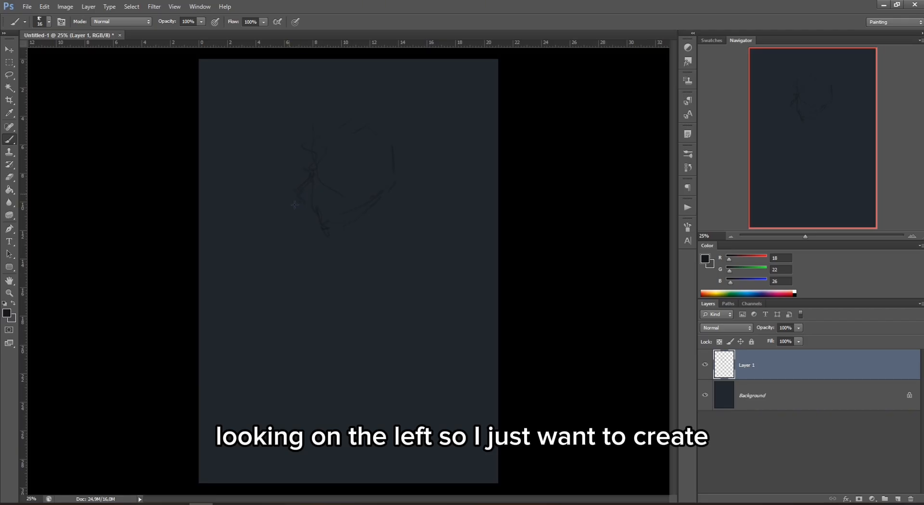
pyautogui.moveTo(255, 229); pyautogui.dragTo(263, 212)
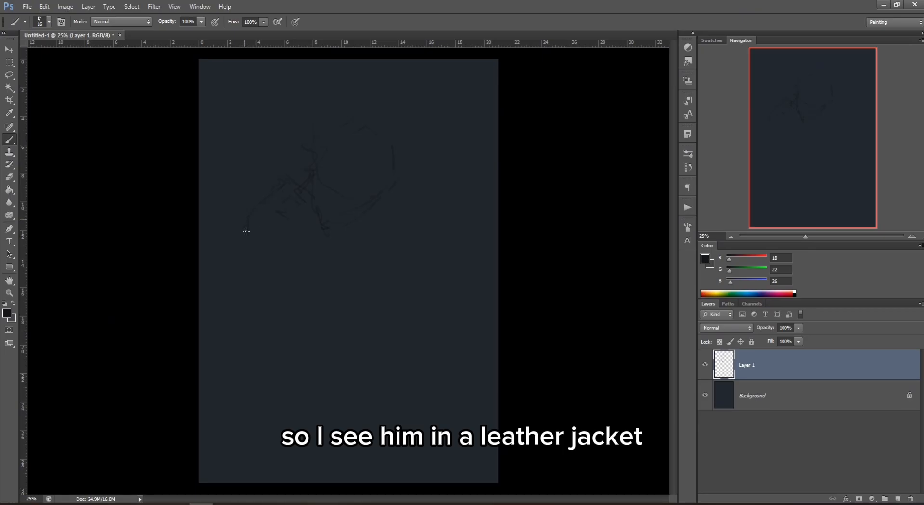
pyautogui.moveTo(244, 219); pyautogui.dragTo(229, 307)
pyautogui.moveTo(394, 162); pyautogui.dragTo(354, 233)
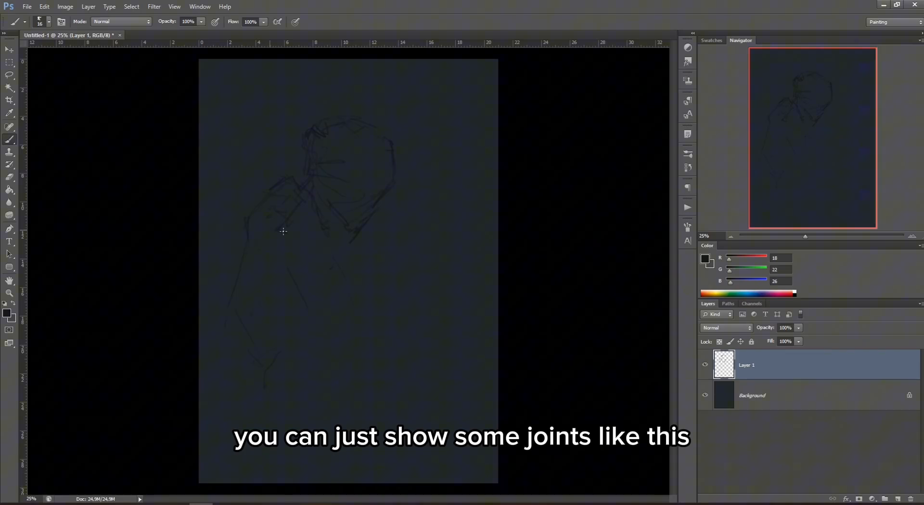
pyautogui.moveTo(269, 243); pyautogui.dragTo(276, 240)
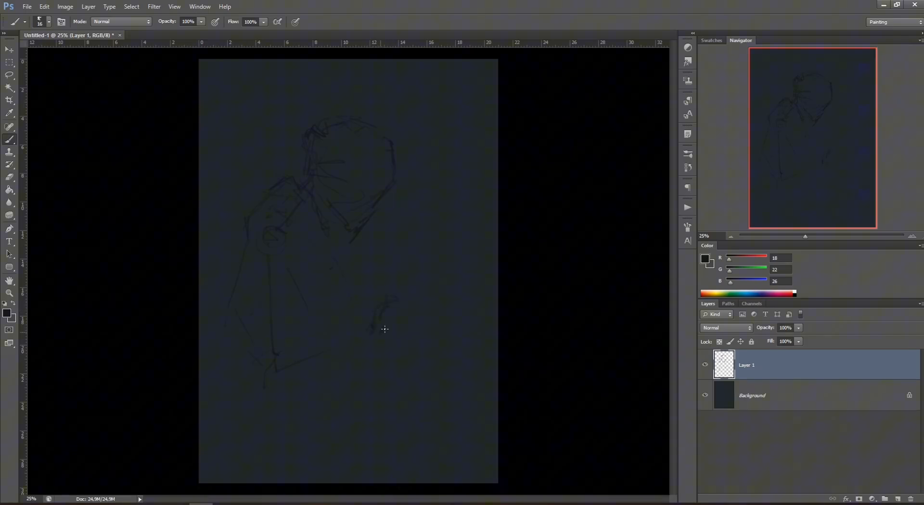
# - Sketch the phone held out in front of the character and the lower hem of the oversized jacket
pyautogui.moveTo(385, 329); pyautogui.dragTo(431, 320)
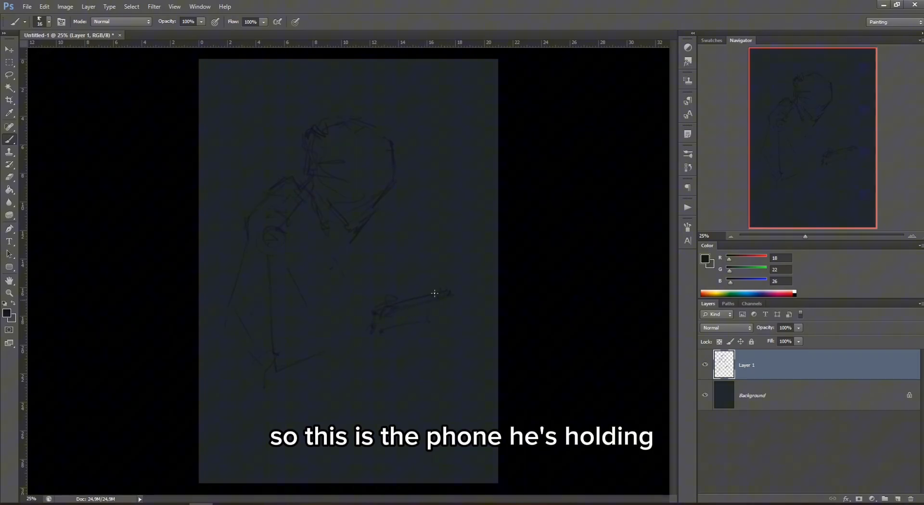
pyautogui.moveTo(242, 375); pyautogui.dragTo(258, 426)
pyautogui.moveTo(259, 424); pyautogui.dragTo(323, 399)
pyautogui.moveTo(346, 362); pyautogui.dragTo(324, 399)
pyautogui.moveTo(356, 372); pyautogui.dragTo(364, 400)
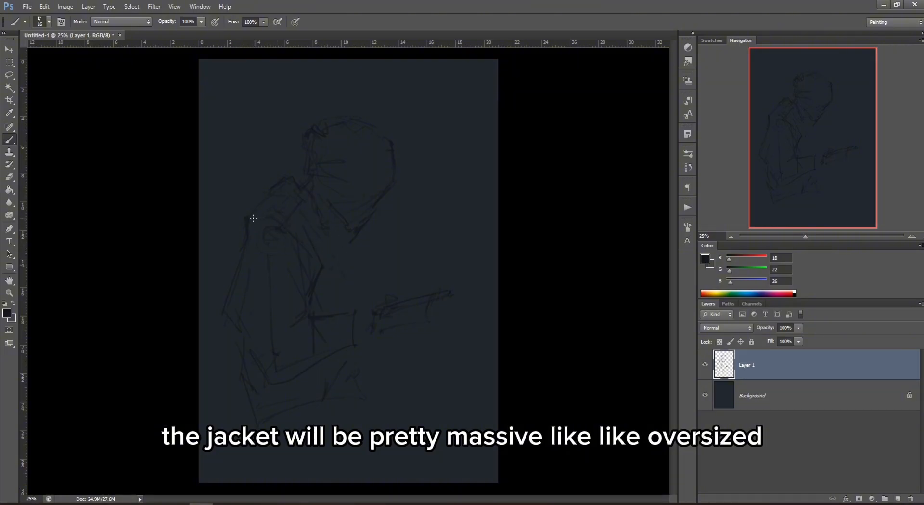
# - Sketch the jacket's front edge, chest and waistband, and draw the wrist and hand under the phone
pyautogui.moveTo(304, 213); pyautogui.dragTo(342, 245)
pyautogui.moveTo(334, 259); pyautogui.dragTo(348, 297)
pyautogui.moveTo(342, 246); pyautogui.dragTo(356, 306)
pyautogui.moveTo(360, 345); pyautogui.dragTo(374, 396)
pyautogui.moveTo(309, 397); pyautogui.dragTo(370, 380)
pyautogui.moveTo(354, 319); pyautogui.dragTo(378, 318)
pyautogui.moveTo(351, 332); pyautogui.dragTo(391, 328)
pyautogui.moveTo(410, 330); pyautogui.dragTo(428, 314)
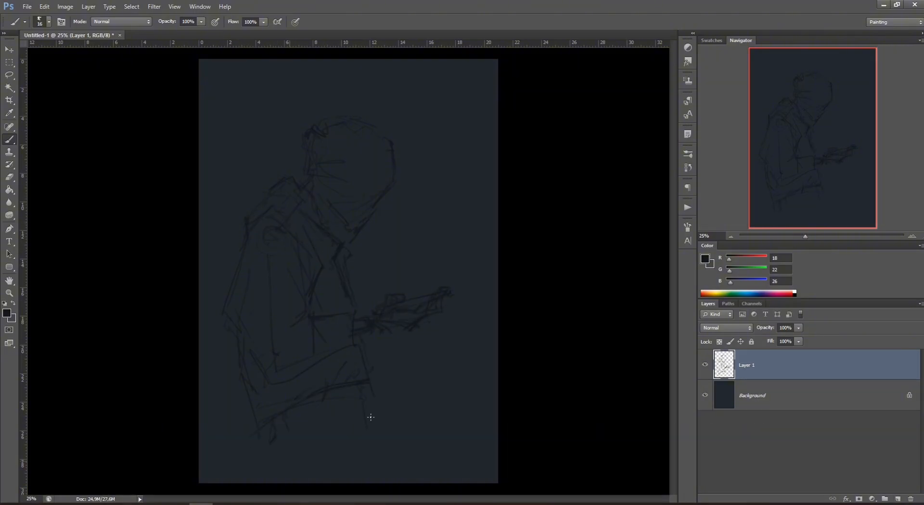
# - Refine the raised jacket collar, the neck and shoulder lines, and the far end of the phone
pyautogui.moveTo(324, 188); pyautogui.dragTo(352, 226)
pyautogui.moveTo(263, 202); pyautogui.dragTo(288, 174)
pyautogui.moveTo(288, 173); pyautogui.dragTo(306, 191)
pyautogui.moveTo(268, 228); pyautogui.dragTo(285, 230)
pyautogui.moveTo(460, 286); pyautogui.dragTo(469, 284)
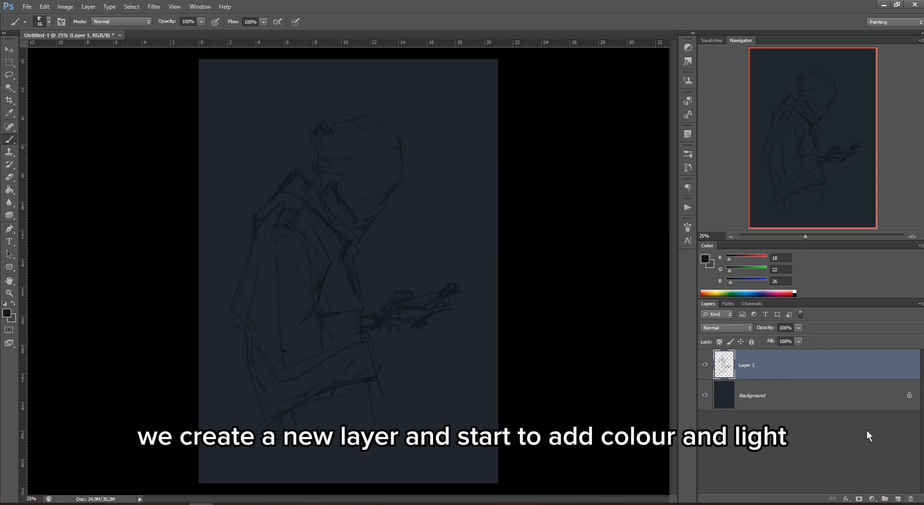
# - Add a new layer above the sketch and set the foreground colour to light blue 91bfeb for the phone light
pyautogui.click(898, 498)
pyautogui.rightClick(390, 197)
pyautogui.click(449, 220)
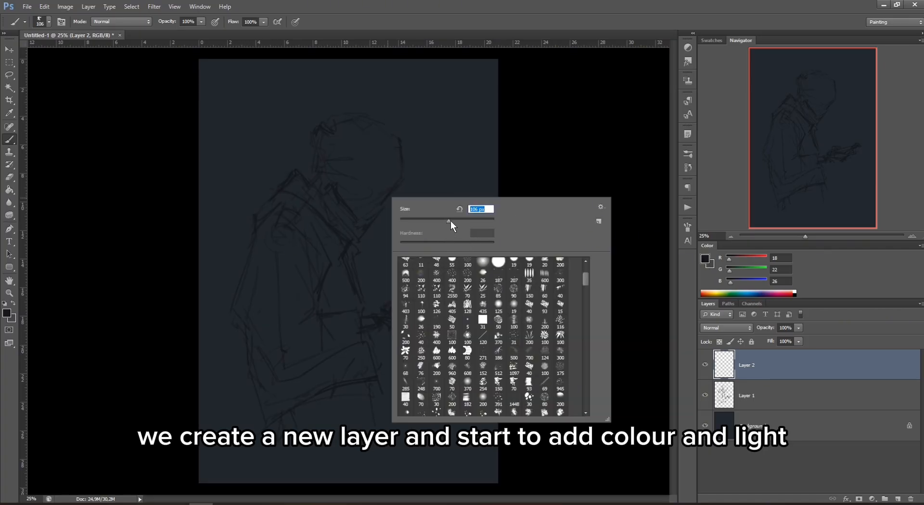
pyautogui.click(705, 259)
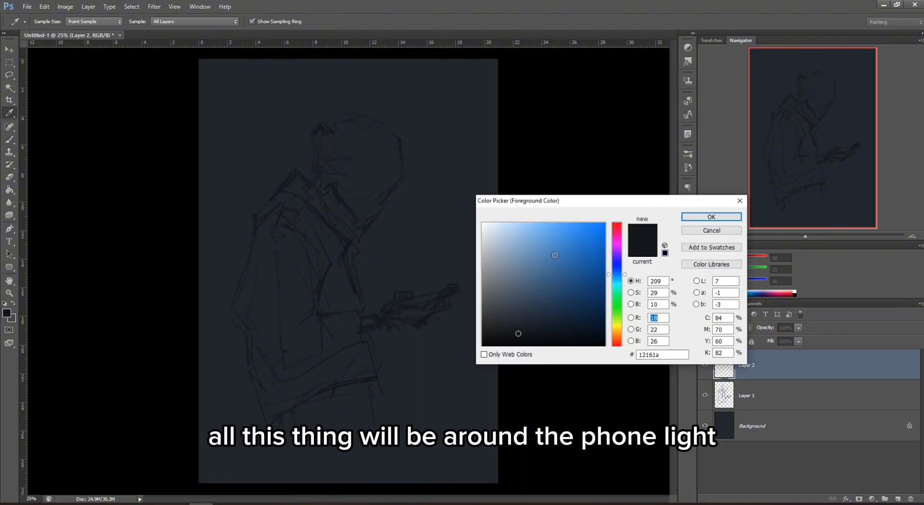
pyautogui.click(529, 233)
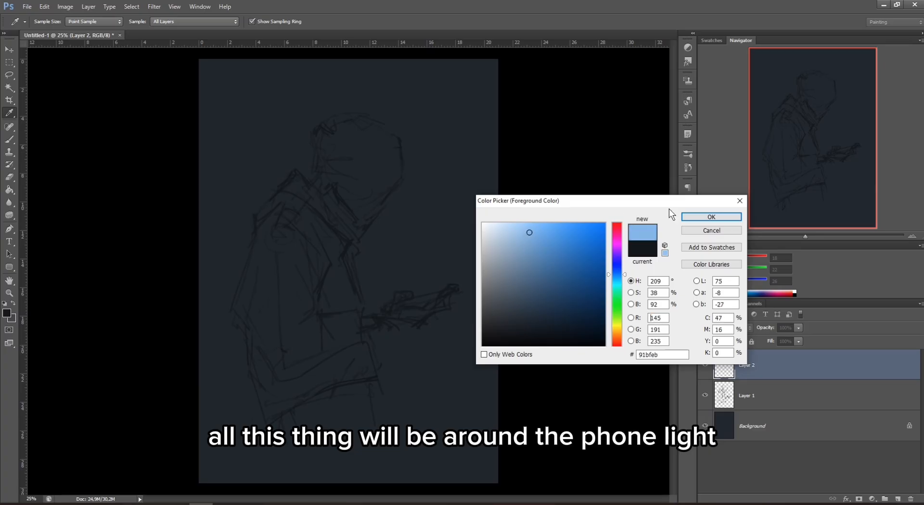
pyautogui.click(703, 216)
# - Paint a bright light-blue glow above the phone and spread it upward with darker blues sampled from the canvas
pyautogui.moveTo(411, 279)
pyautogui.mouseDown()
pyautogui.moveTo(432, 268)
pyautogui.moveTo(435, 284)
pyautogui.moveTo(404, 264)
pyautogui.moveTo(432, 280)
pyautogui.moveTo(432, 213)
pyautogui.moveTo(446, 250)
pyautogui.moveTo(392, 258)
pyautogui.moveTo(410, 280)
pyautogui.mouseUp()
pyautogui.rightClick(428, 266)
pyautogui.press('Escape')
pyautogui.rightClick(417, 249)
pyautogui.keyDown('alt'); pyautogui.click(446, 245); pyautogui.keyUp('alt')
pyautogui.moveTo(437, 190)
pyautogui.mouseDown()
pyautogui.moveTo(481, 256)
pyautogui.moveTo(462, 250)
pyautogui.mouseUp()
pyautogui.keyDown('alt'); pyautogui.click(447, 265); pyautogui.keyUp('alt')
pyautogui.keyDown('alt'); pyautogui.click(479, 262); pyautogui.keyUp('alt')
pyautogui.keyDown('alt'); pyautogui.click(436, 145); pyautogui.keyUp('alt')
pyautogui.keyDown('alt'); pyautogui.click(460, 200); pyautogui.keyUp('alt')
pyautogui.moveTo(455, 166)
pyautogui.mouseDown()
pyautogui.moveTo(447, 201)
pyautogui.moveTo(457, 157)
pyautogui.moveTo(449, 141)
pyautogui.moveTo(476, 174)
pyautogui.mouseUp()
pyautogui.keyDown('alt'); pyautogui.click(457, 158); pyautogui.keyUp('alt')
# - Extend the glow toward the character's chest and face and blend its upper area with sampled blues
pyautogui.moveTo(381, 251)
pyautogui.mouseDown()
pyautogui.moveTo(388, 288)
pyautogui.moveTo(362, 271)
pyautogui.mouseUp()
pyautogui.keyDown('alt'); pyautogui.click(381, 285); pyautogui.keyUp('alt')
pyautogui.moveTo(395, 210)
pyautogui.mouseDown()
pyautogui.moveTo(418, 189)
pyautogui.moveTo(390, 229)
pyautogui.moveTo(425, 214)
pyautogui.moveTo(400, 212)
pyautogui.moveTo(423, 221)
pyautogui.mouseUp()
pyautogui.keyDown('alt'); pyautogui.click(408, 225); pyautogui.keyUp('alt')
pyautogui.keyDown('alt'); pyautogui.click(439, 137); pyautogui.keyUp('alt')
pyautogui.hotkey('ctrl', 'z')
pyautogui.keyDown('alt'); pyautogui.click(425, 162); pyautogui.keyUp('alt')
pyautogui.keyDown('alt'); pyautogui.click(442, 201); pyautogui.keyUp('alt')
pyautogui.moveTo(430, 181)
pyautogui.mouseDown()
pyautogui.moveTo(452, 190)
pyautogui.moveTo(430, 217)
pyautogui.mouseUp()
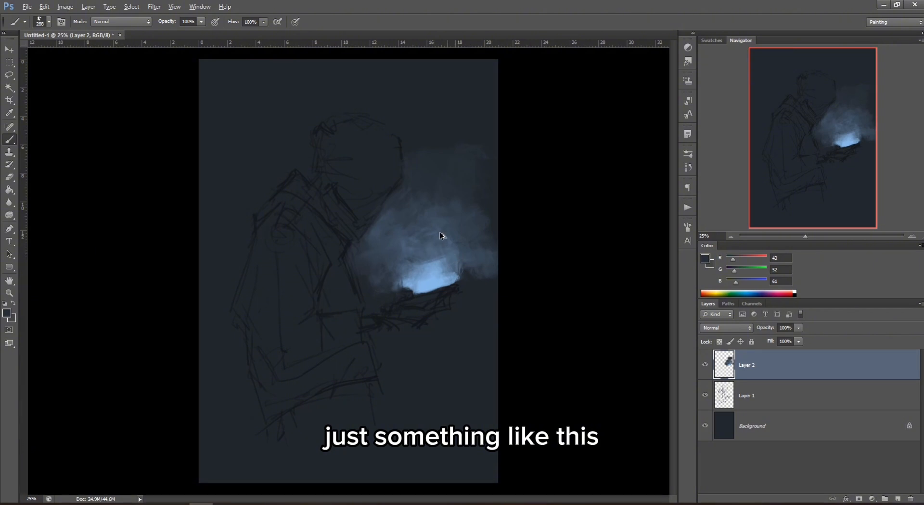
pyautogui.keyDown('alt'); pyautogui.click(436, 202); pyautogui.keyUp('alt')
pyautogui.keyDown('alt'); pyautogui.click(442, 198); pyautogui.keyUp('alt')
# - Enlarge the textured brush to 349 px and blend the upper and outer side of the glow with sampled dark blues
pyautogui.rightClick(470, 236)
pyautogui.scroll(2, 669, 319)
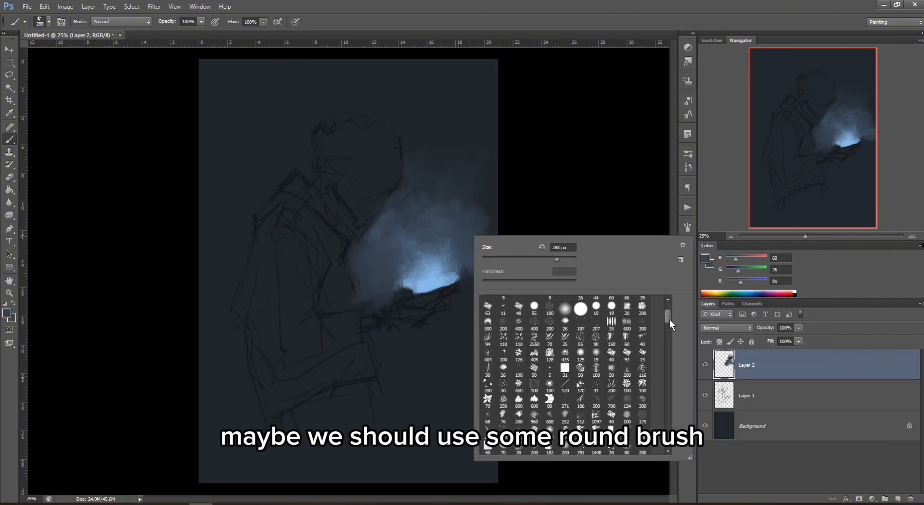
pyautogui.moveTo(555, 259); pyautogui.dragTo(558, 260)
pyautogui.scroll(3, 667, 301)
pyautogui.keyDown('alt'); pyautogui.click(449, 206); pyautogui.keyUp('alt')
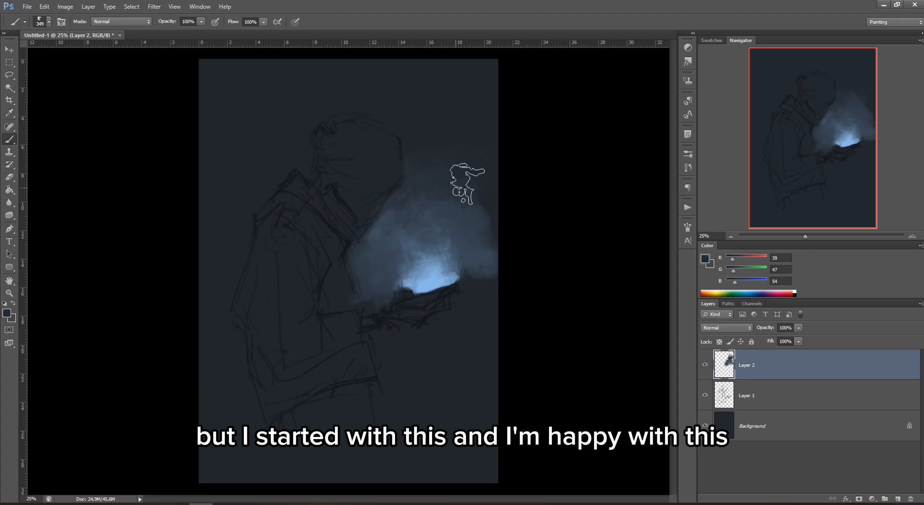
pyautogui.keyDown('alt'); pyautogui.click(481, 235); pyautogui.keyUp('alt')
pyautogui.keyDown('alt'); pyautogui.click(472, 187); pyautogui.keyUp('alt')
pyautogui.keyDown('alt'); pyautogui.click(470, 166); pyautogui.keyUp('alt')
pyautogui.keyDown('alt'); pyautogui.click(468, 257); pyautogui.keyUp('alt')
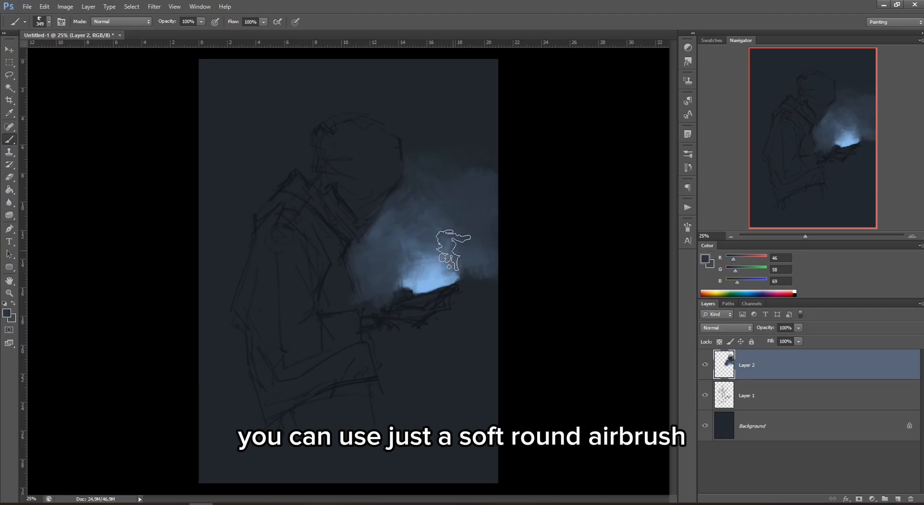
# - Sample the glow's light blue and switch to a soft round brush at 453 px with 0% hardness
pyautogui.keyDown('alt'); pyautogui.click(404, 260); pyautogui.keyUp('alt')
pyautogui.rightClick(452, 276)
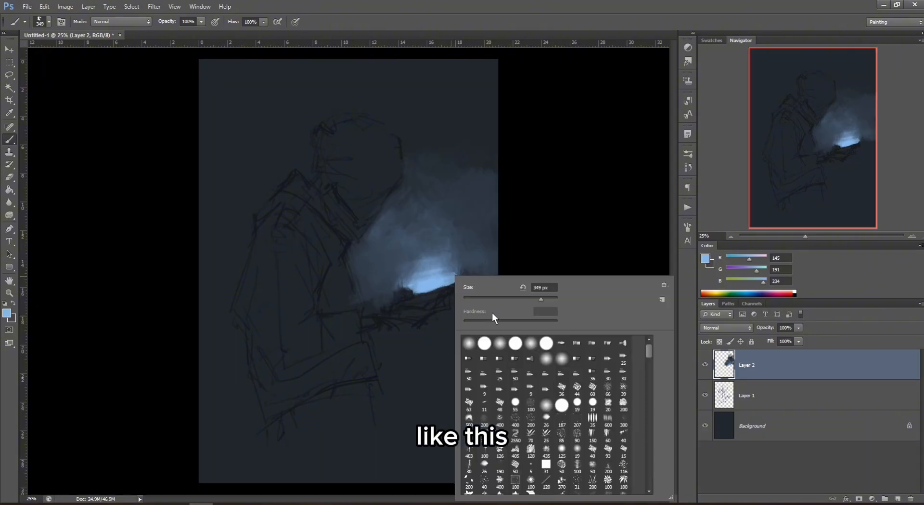
pyautogui.click(470, 346)
pyautogui.moveTo(540, 299); pyautogui.dragTo(546, 299)
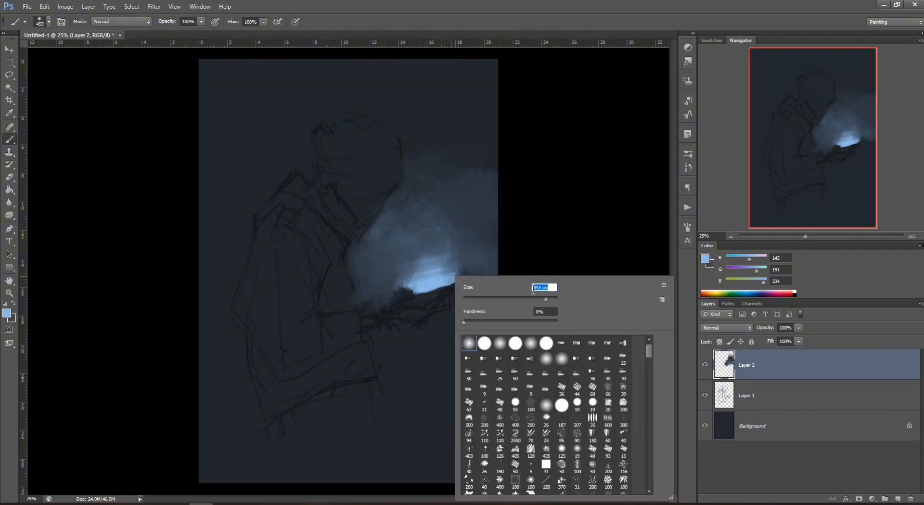
pyautogui.press('Return')
# - Brighten and soften the glow's core above the phone, and reduce the brush opacity to 25%
pyautogui.press('5')
pyautogui.press('3')
pyautogui.moveTo(421, 277)
pyautogui.mouseDown()
pyautogui.moveTo(448, 274)
pyautogui.moveTo(406, 258)
pyautogui.moveTo(435, 249)
pyautogui.moveTo(429, 244)
pyautogui.mouseUp()
pyautogui.click(201, 22)
pyautogui.click(187, 33)
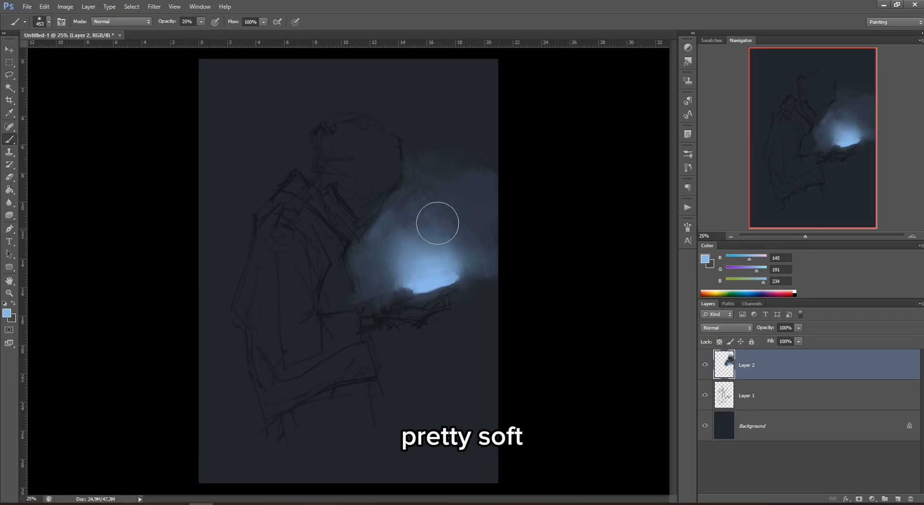
# - Switch back to a textured brush at 257 px and blend the glow's upper edge toward the canvas border
pyautogui.rightClick(455, 226)
pyautogui.scroll(-2, 558, 361)
pyautogui.click(580, 383)
pyautogui.moveTo(499, 247); pyautogui.dragTo(525, 250)
pyautogui.keyDown('alt'); pyautogui.click(475, 182); pyautogui.keyUp('alt')
pyautogui.moveTo(477, 155); pyautogui.dragTo(506, 206)
# - Paint faint sampled blues beyond and below the far end of the phone to diffuse the light
pyautogui.keyDown('alt'); pyautogui.click(481, 278); pyautogui.keyUp('alt')
pyautogui.moveTo(481, 280)
pyautogui.mouseDown()
pyautogui.moveTo(478, 302)
pyautogui.moveTo(484, 279)
pyautogui.mouseUp()
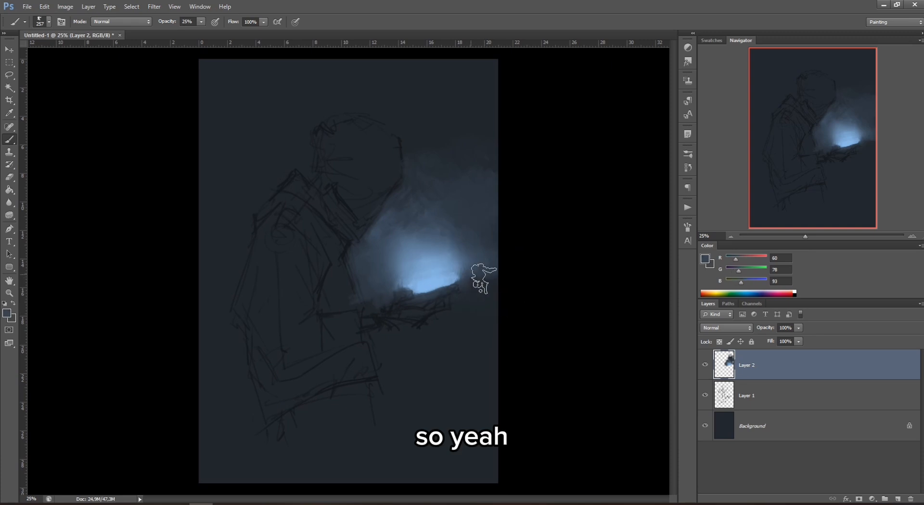
pyautogui.keyDown('alt'); pyautogui.click(482, 264); pyautogui.keyUp('alt')
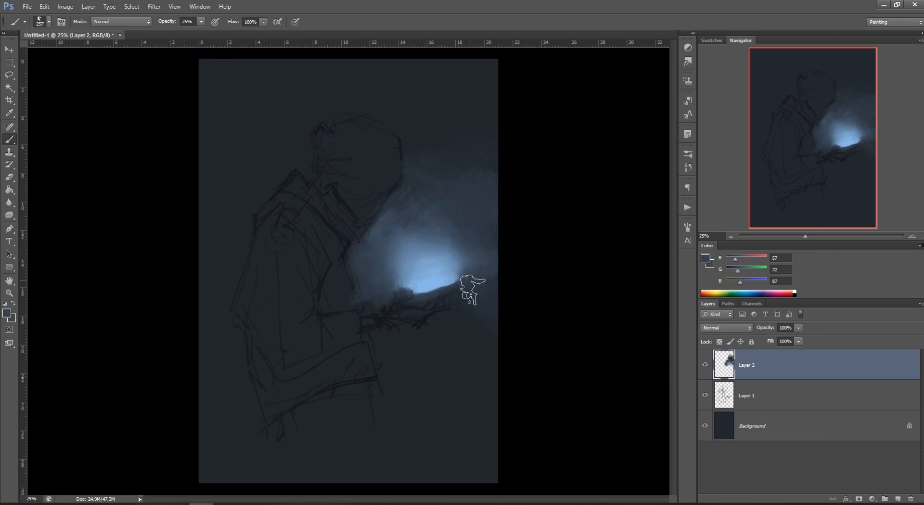
pyautogui.keyDown('alt'); pyautogui.click(368, 298); pyautogui.keyUp('alt')
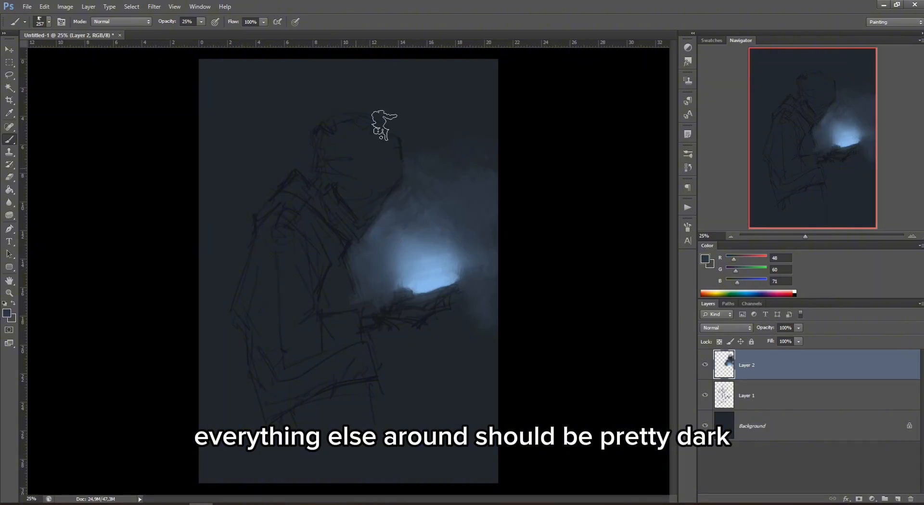
# - Add a new layer and set the foreground colour to near-black #101519 for brush painting
pyautogui.click(899, 499)
pyautogui.click(705, 258)
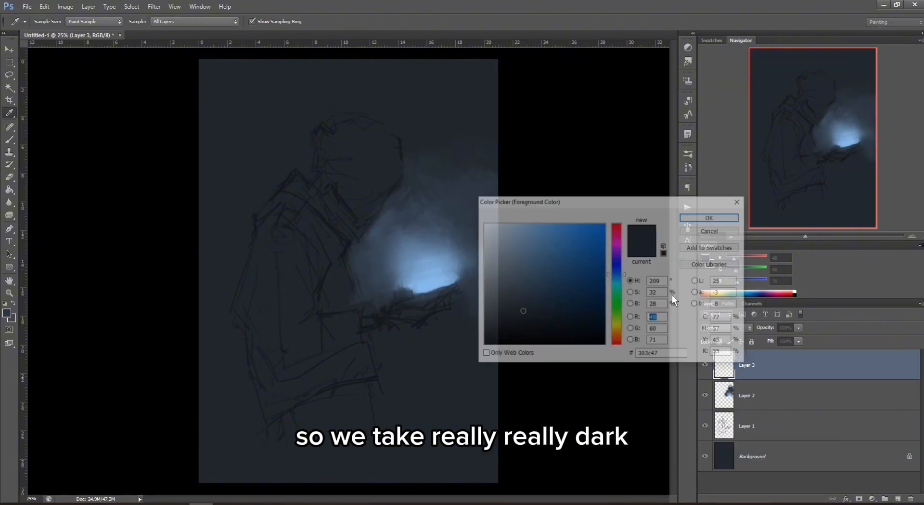
pyautogui.click(525, 329)
pyautogui.click(526, 333)
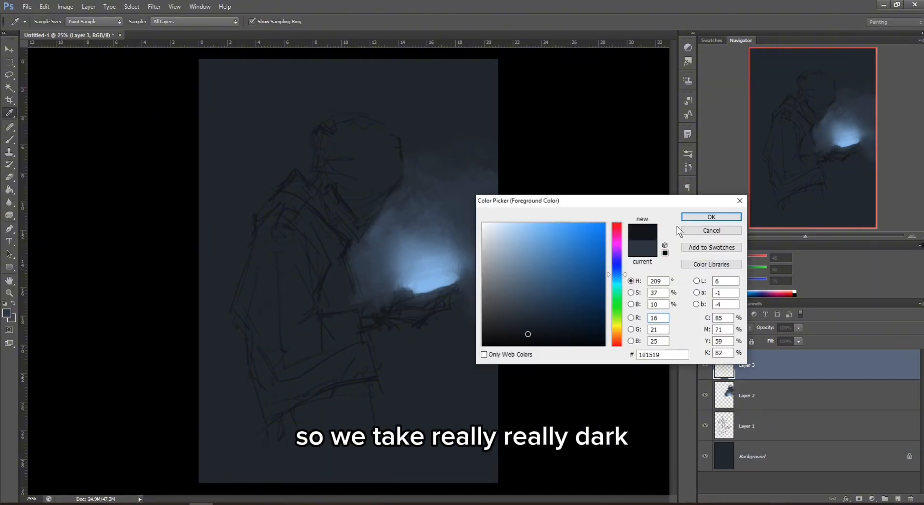
pyautogui.press('Return')
pyautogui.press('b')
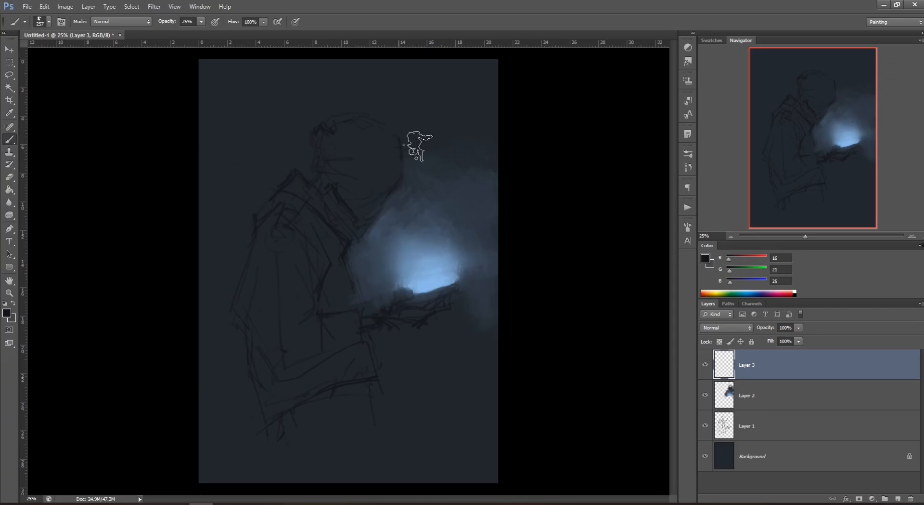
# - Set the brush opacity to 100% and its size to 288 px, and start darkening the background behind the figure's back
pyautogui.rightClick(403, 144)
pyautogui.moveTo(463, 167); pyautogui.dragTo(443, 164)
pyautogui.moveTo(327, 135); pyautogui.dragTo(324, 155)
pyautogui.moveTo(202, 22); pyautogui.dragTo(247, 34)
pyautogui.rightClick(457, 250)
pyautogui.moveTo(505, 272); pyautogui.dragTo(540, 273)
pyautogui.moveTo(196, 273)
pyautogui.mouseDown()
pyautogui.moveTo(233, 250)
pyautogui.moveTo(221, 243)
pyautogui.moveTo(223, 340)
pyautogui.moveTo(196, 283)
pyautogui.moveTo(215, 224)
pyautogui.mouseUp()
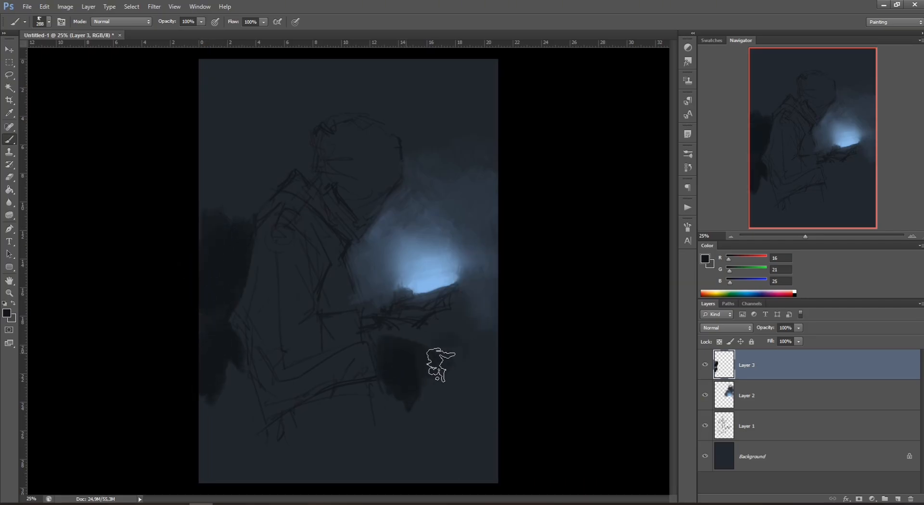
# - Undo the last strokes, then extend the dark background down behind the figure to the canvas bottom and up toward the shoulder
pyautogui.hotkey('ctrl', 'alt', 'z')
pyautogui.hotkey('ctrl', 'alt', 'z')
pyautogui.moveTo(226, 363)
pyautogui.mouseDown()
pyautogui.moveTo(221, 351)
pyautogui.moveTo(200, 392)
pyautogui.moveTo(207, 417)
pyautogui.mouseUp()
pyautogui.moveTo(217, 457)
pyautogui.mouseDown()
pyautogui.moveTo(255, 482)
pyautogui.moveTo(261, 478)
pyautogui.moveTo(227, 464)
pyautogui.mouseUp()
pyautogui.keyDown('alt'); pyautogui.click(236, 243); pyautogui.keyUp('alt')
pyautogui.moveTo(236, 244)
pyautogui.mouseDown()
pyautogui.moveTo(245, 195)
pyautogui.moveTo(209, 196)
pyautogui.moveTo(271, 174)
pyautogui.moveTo(215, 244)
pyautogui.moveTo(227, 264)
pyautogui.mouseUp()
pyautogui.keyDown('alt'); pyautogui.click(264, 124); pyautogui.keyUp('alt')
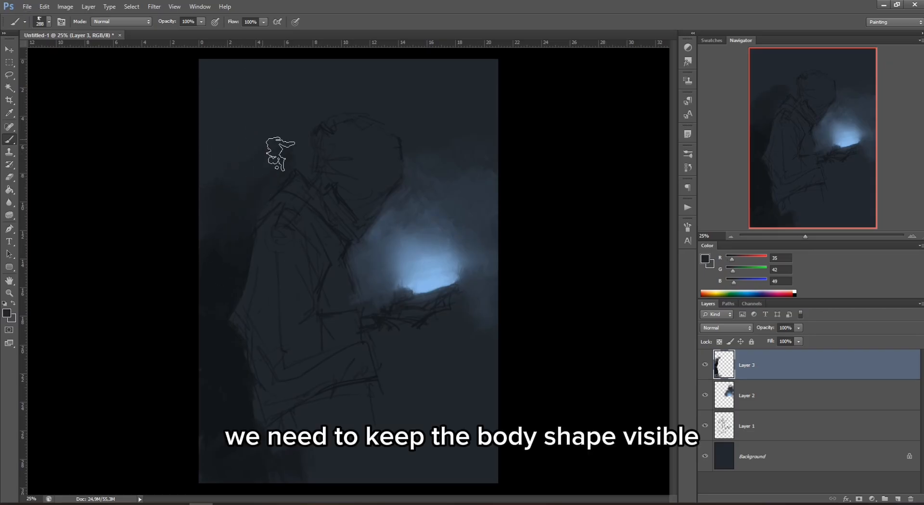
# - Sample neighbouring darks and blend the background behind the back, around the legs and beside the shoulder
pyautogui.keyDown('alt'); pyautogui.click(226, 250); pyautogui.keyUp('alt')
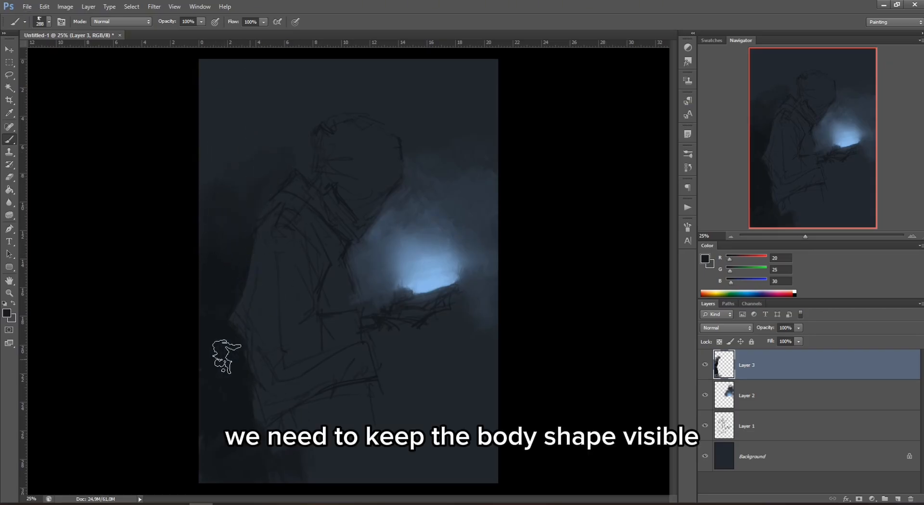
pyautogui.keyDown('alt'); pyautogui.click(226, 289); pyautogui.keyUp('alt')
pyautogui.moveTo(221, 390)
pyautogui.mouseDown()
pyautogui.moveTo(258, 469)
pyautogui.moveTo(277, 436)
pyautogui.moveTo(317, 447)
pyautogui.mouseUp()
pyautogui.keyDown('alt'); pyautogui.click(302, 416); pyautogui.keyUp('alt')
pyautogui.keyDown('alt'); pyautogui.click(263, 142); pyautogui.keyUp('alt')
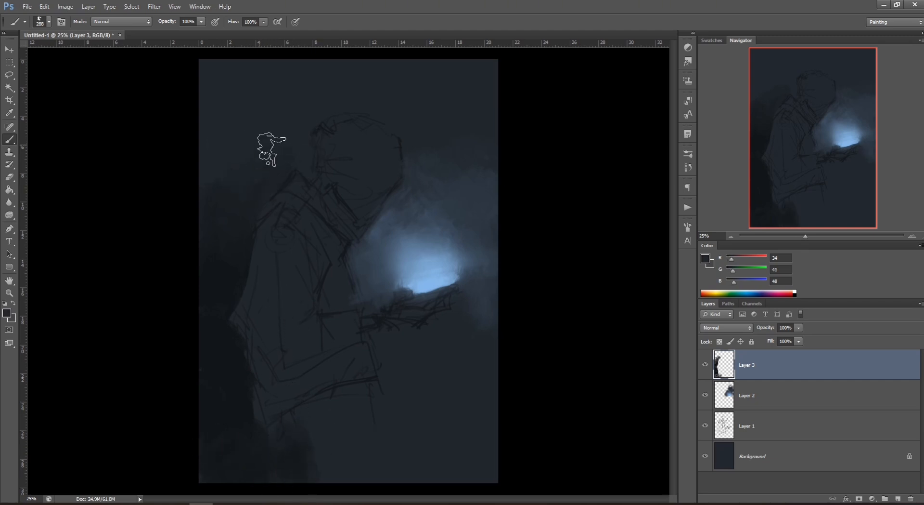
pyautogui.keyDown('alt'); pyautogui.click(287, 154); pyautogui.keyUp('alt')
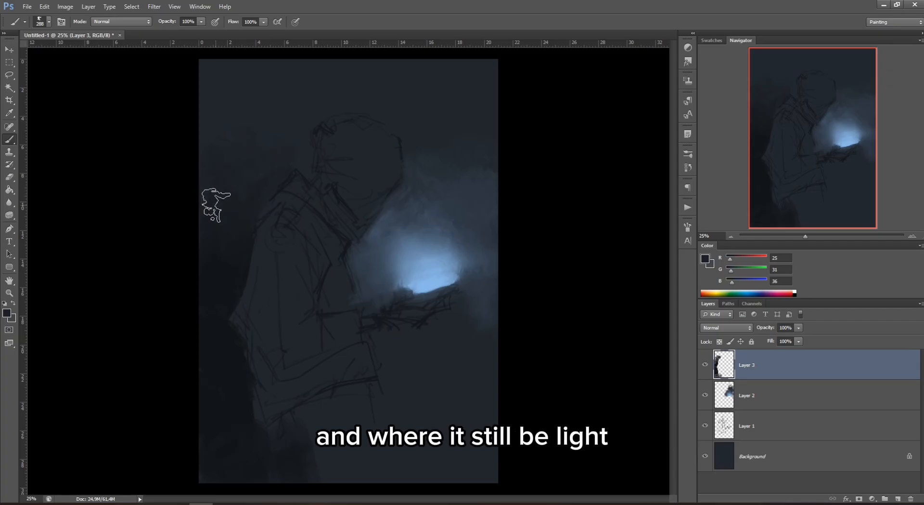
# - Shrink the brush, sample the near-black and start filling the chest area inside the jacket's opening
pyautogui.keyDown('alt'); pyautogui.click(386, 263); pyautogui.keyUp('alt')
pyautogui.rightClick(448, 282)
pyautogui.keyDown('alt'); pyautogui.click(385, 289); pyautogui.keyUp('alt')
pyautogui.rightClick(389, 278)
pyautogui.moveTo(444, 299); pyautogui.dragTo(449, 299)
pyautogui.keyDown('alt'); pyautogui.click(239, 348); pyautogui.keyUp('alt')
pyautogui.moveTo(343, 292)
pyautogui.mouseDown()
pyautogui.moveTo(338, 267)
pyautogui.moveTo(336, 302)
pyautogui.mouseUp()
# - Reduce the brush to 74 px, extend the dark chest area up toward the collar and tidy its lower end above the forearm
pyautogui.rightClick(384, 273)
pyautogui.moveTo(421, 292); pyautogui.dragTo(413, 292)
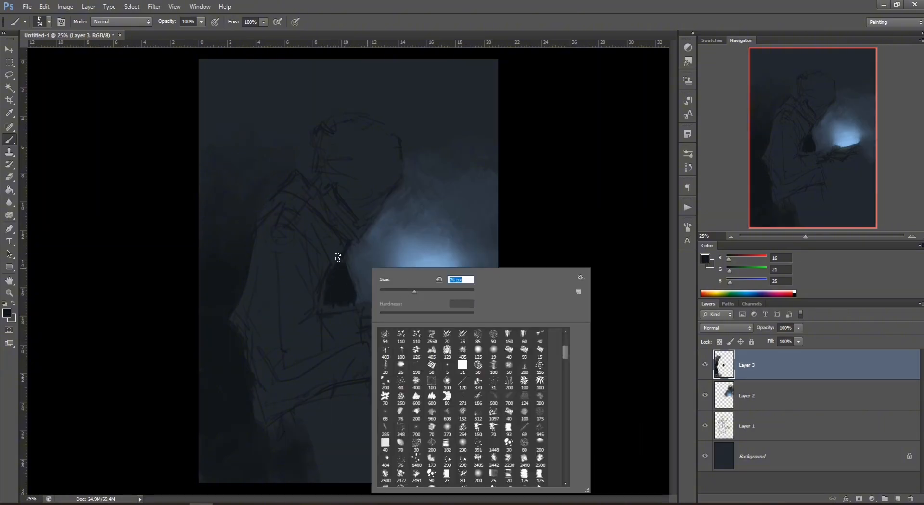
pyautogui.moveTo(338, 256); pyautogui.dragTo(348, 247)
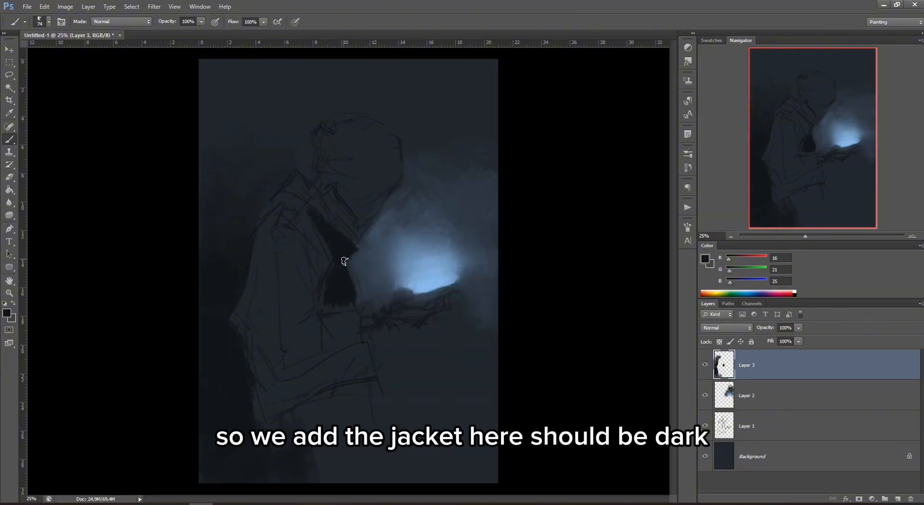
pyautogui.rightClick(402, 256)
pyautogui.moveTo(440, 282); pyautogui.dragTo(436, 282)
pyautogui.moveTo(335, 302); pyautogui.dragTo(352, 308)
# - Enlarge the brush and paint sampled tones beneath the outstretched forearm and hand to separate them from the body
pyautogui.rightClick(426, 303)
pyautogui.moveTo(468, 306); pyautogui.dragTo(480, 307)
pyautogui.moveTo(367, 355)
pyautogui.mouseDown()
pyautogui.moveTo(348, 360)
pyautogui.moveTo(369, 361)
pyautogui.moveTo(375, 377)
pyautogui.moveTo(380, 341)
pyautogui.moveTo(442, 322)
pyautogui.mouseUp()
pyautogui.keyDown('alt'); pyautogui.click(375, 300); pyautogui.keyUp('alt')
pyautogui.keyDown('alt'); pyautogui.click(364, 359); pyautogui.keyUp('alt')
# - Enlarge the brush to 236 px, paint the background in front of the legs and darken the legs below the jacket
pyautogui.rightClick(489, 316)
pyautogui.moveTo(570, 303); pyautogui.dragTo(576, 302)
pyautogui.moveTo(443, 339)
pyautogui.mouseDown()
pyautogui.moveTo(405, 362)
pyautogui.moveTo(427, 371)
pyautogui.mouseUp()
pyautogui.moveTo(447, 415)
pyautogui.mouseDown()
pyautogui.moveTo(435, 429)
pyautogui.moveTo(392, 400)
pyautogui.moveTo(406, 439)
pyautogui.mouseUp()
pyautogui.keyDown('alt'); pyautogui.click(352, 370); pyautogui.keyUp('alt')
pyautogui.moveTo(337, 397)
pyautogui.mouseDown()
pyautogui.moveTo(341, 485)
pyautogui.moveTo(317, 452)
pyautogui.mouseUp()
# - Paint slightly lighter sampled blue-greys in the background behind the jacket's hem and the legs
pyautogui.keyDown('alt'); pyautogui.click(275, 373); pyautogui.keyUp('alt')
pyautogui.moveTo(246, 400)
pyautogui.mouseDown()
pyautogui.moveTo(219, 385)
pyautogui.moveTo(228, 397)
pyautogui.mouseUp()
pyautogui.keyDown('alt'); pyautogui.click(227, 373); pyautogui.keyUp('alt')
pyautogui.keyDown('alt'); pyautogui.click(236, 409); pyautogui.keyUp('alt')
pyautogui.moveTo(242, 415)
pyautogui.mouseDown()
pyautogui.moveTo(245, 431)
pyautogui.moveTo(231, 375)
pyautogui.moveTo(250, 442)
pyautogui.mouseUp()
pyautogui.keyDown('alt'); pyautogui.click(235, 368); pyautogui.keyUp('alt')
pyautogui.keyDown('alt'); pyautogui.click(249, 407); pyautogui.keyUp('alt')
pyautogui.keyDown('alt'); pyautogui.click(251, 419); pyautogui.keyUp('alt')
pyautogui.keyDown('alt'); pyautogui.click(212, 377); pyautogui.keyUp('alt')
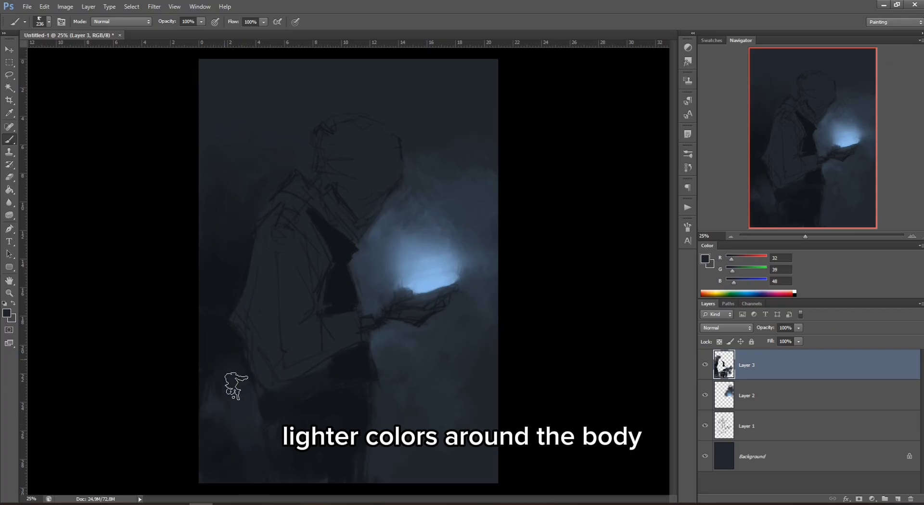
# - Blend sampled lighter and darker tones through the lower background and up along the jacket's back edge
pyautogui.moveTo(223, 357); pyautogui.dragTo(216, 413)
pyautogui.keyDown('alt'); pyautogui.click(246, 411); pyautogui.keyUp('alt')
pyautogui.moveTo(219, 352); pyautogui.dragTo(213, 462)
pyautogui.keyDown('alt'); pyautogui.click(216, 353); pyautogui.keyUp('alt')
pyautogui.moveTo(218, 369)
pyautogui.mouseDown()
pyautogui.moveTo(276, 409)
pyautogui.moveTo(262, 440)
pyautogui.mouseUp()
pyautogui.press('alt')
pyautogui.moveTo(241, 281); pyautogui.dragTo(262, 407)
# - Reduce the brush to 24 px, sample the near-black and define the jacket's lower back edge
pyautogui.rightClick(352, 322)
pyautogui.moveTo(376, 305); pyautogui.dragTo(365, 305)
pyautogui.keyDown('alt'); pyautogui.click(293, 404); pyautogui.keyUp('alt')
pyautogui.moveTo(242, 355); pyautogui.dragTo(256, 386)
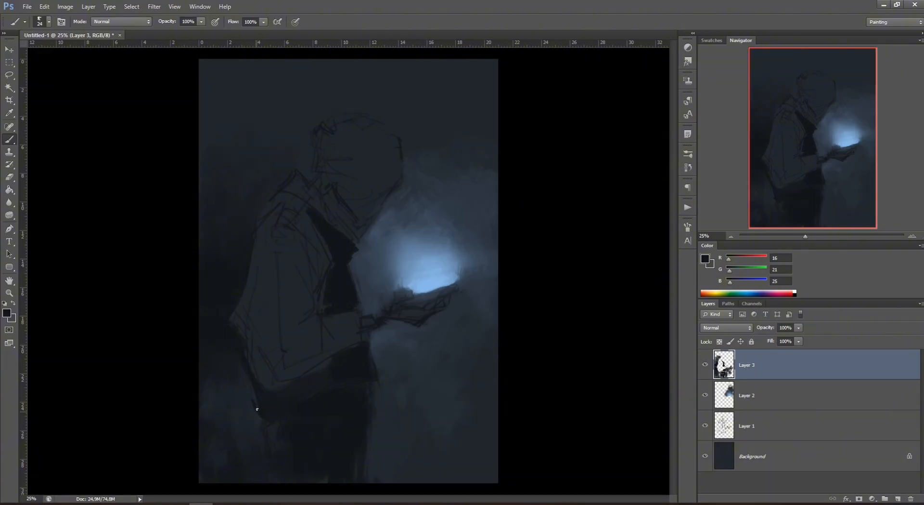
# - Sample a blue beside the glow and change the foreground colour to a greyer blue, #78818e, for brush painting
pyautogui.keyDown('alt'); pyautogui.click(375, 351); pyautogui.keyUp('alt')
pyautogui.keyDown('alt'); pyautogui.click(407, 266); pyautogui.keyUp('alt')
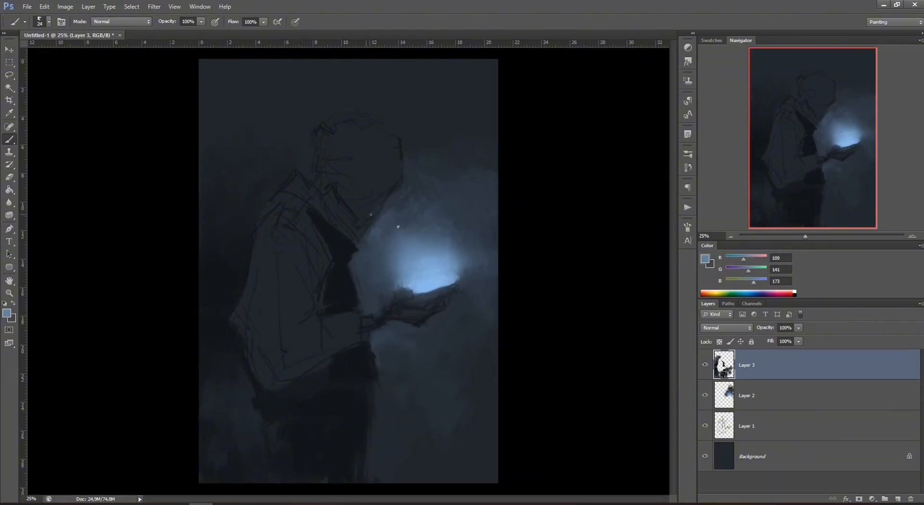
pyautogui.rightClick(353, 261)
pyautogui.keyDown('alt'); pyautogui.click(353, 262); pyautogui.keyUp('alt')
pyautogui.rightClick(400, 242)
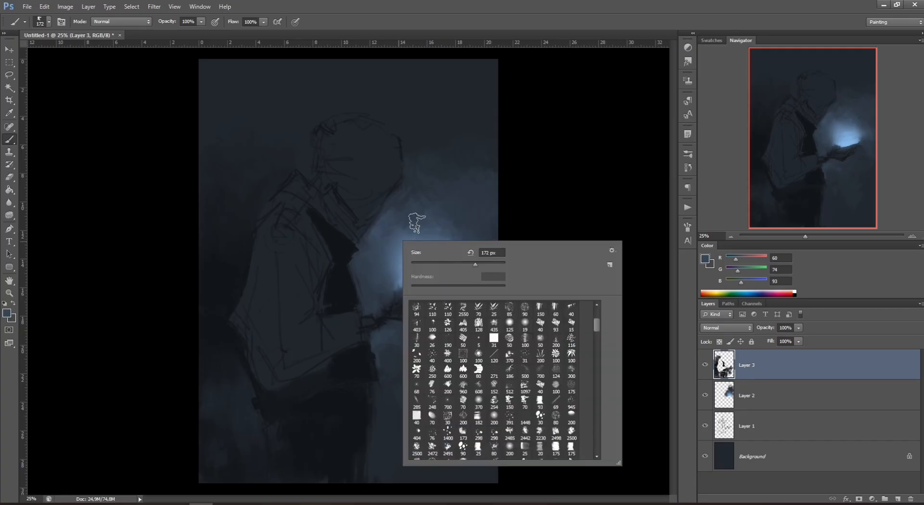
pyautogui.click(707, 260)
pyautogui.click(509, 272)
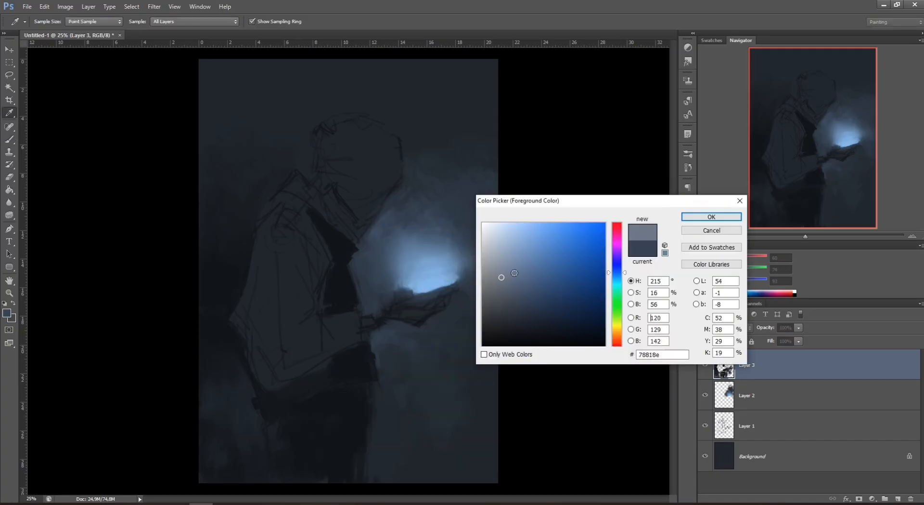
pyautogui.press('Return')
pyautogui.press('b')
# - Paint grey-blue highlights along both edges of the jacket's opening with a brush reduced to 29 px
pyautogui.rightClick(387, 263)
pyautogui.moveTo(315, 242)
pyautogui.mouseDown()
pyautogui.moveTo(327, 275)
pyautogui.moveTo(321, 317)
pyautogui.mouseUp()
pyautogui.rightClick(369, 263)
pyautogui.click(398, 278)
pyautogui.moveTo(360, 250); pyautogui.dragTo(347, 265)
pyautogui.keyDown('alt'); pyautogui.click(347, 260); pyautogui.keyUp('alt')
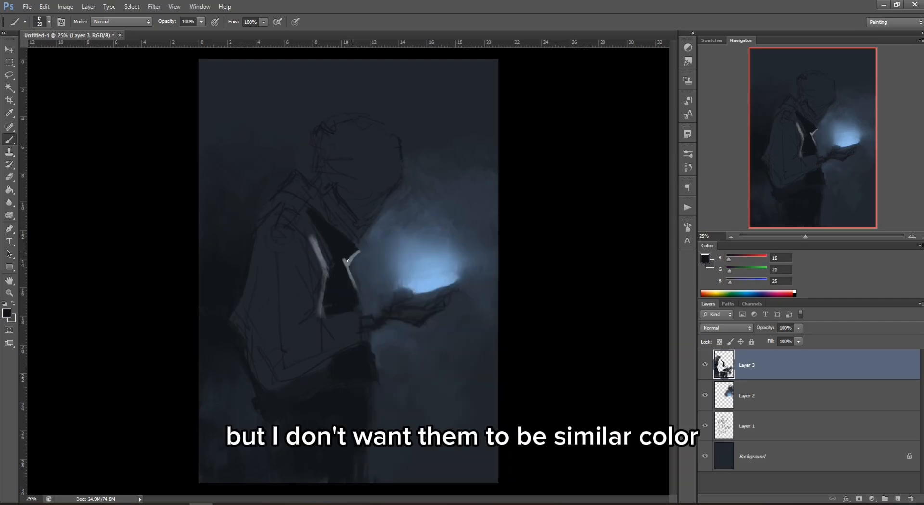
# - Reduce the brush to 21 px and trim the front lapel highlight using colours sampled from its surroundings
pyautogui.rightClick(385, 245)
pyautogui.click(407, 268)
pyautogui.keyDown('alt'); pyautogui.click(373, 260); pyautogui.keyUp('alt')
pyautogui.press('alt')
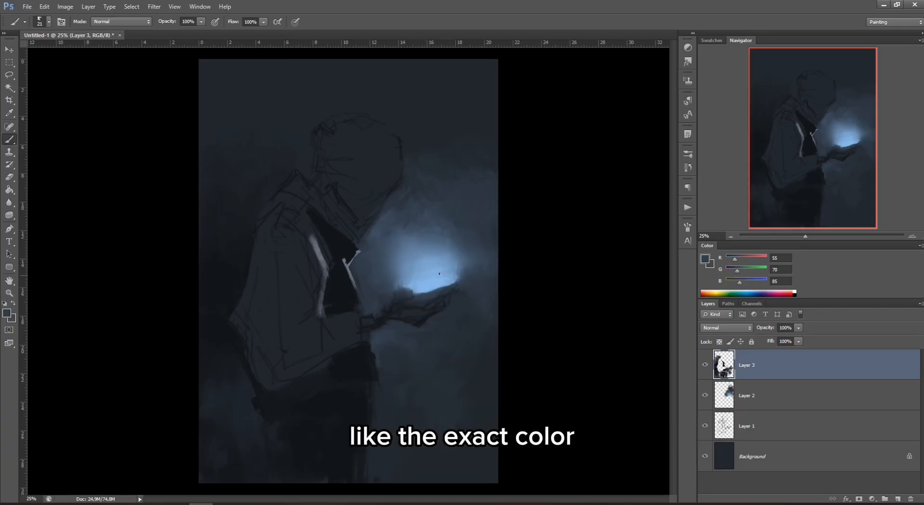
pyautogui.keyDown('alt'); pyautogui.click(347, 261); pyautogui.keyUp('alt')
pyautogui.moveTo(345, 261); pyautogui.dragTo(350, 275)
pyautogui.keyDown('alt'); pyautogui.click(350, 274); pyautogui.keyUp('alt')
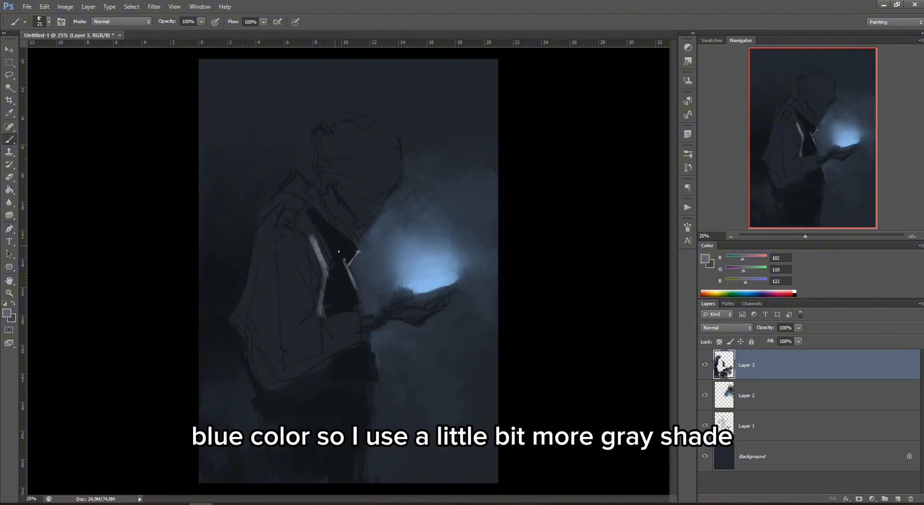
# - Sample the lapel colours, adjust the brush size and carry the highlight down the jacket's front edge to the hem
pyautogui.keyDown('alt'); pyautogui.click(341, 246); pyautogui.keyUp('alt')
pyautogui.keyDown('alt'); pyautogui.click(350, 271); pyautogui.keyUp('alt')
pyautogui.rightClick(363, 235)
pyautogui.click(394, 260)
pyautogui.click(347, 269)
pyautogui.moveTo(344, 260); pyautogui.dragTo(379, 365)
pyautogui.keyDown('alt'); pyautogui.click(372, 356); pyautogui.keyUp('alt')
pyautogui.keyDown('alt'); pyautogui.click(373, 349); pyautogui.keyUp('alt')
# - Paint sampled tones inward from the lapel over the upper sleeve and along the bent forearm
pyautogui.rightClick(414, 237)
pyautogui.rightClick(350, 237)
pyautogui.keyDown('alt'); pyautogui.click(322, 226); pyautogui.keyUp('alt')
pyautogui.moveTo(295, 220); pyautogui.dragTo(318, 252)
pyautogui.keyDown('alt'); pyautogui.click(316, 254); pyautogui.keyUp('alt')
pyautogui.moveTo(308, 250); pyautogui.dragTo(310, 283)
pyautogui.moveTo(318, 315); pyautogui.dragTo(289, 322)
pyautogui.moveTo(303, 333)
pyautogui.mouseDown()
pyautogui.moveTo(330, 332)
pyautogui.moveTo(291, 343)
pyautogui.mouseUp()
# - Sample the near-black and block in the sleeve's shadows from the forearm to the shoulder and lower back
pyautogui.keyDown('alt'); pyautogui.click(342, 289); pyautogui.keyUp('alt')
pyautogui.moveTo(310, 330)
pyautogui.mouseDown()
pyautogui.moveTo(292, 342)
pyautogui.moveTo(298, 363)
pyautogui.moveTo(284, 331)
pyautogui.moveTo(252, 319)
pyautogui.moveTo(268, 267)
pyautogui.moveTo(275, 306)
pyautogui.moveTo(266, 251)
pyautogui.moveTo(268, 365)
pyautogui.moveTo(269, 270)
pyautogui.moveTo(296, 275)
pyautogui.moveTo(276, 221)
pyautogui.mouseUp()
pyautogui.rightClick(346, 259)
pyautogui.click(401, 280)
pyautogui.click(267, 359)
# - Set the brush to 77 px and paint zigzag midtone folds down the upper sleeve with sampled greys
pyautogui.rightClick(276, 221)
pyautogui.click(324, 242)
pyautogui.keyDown('alt'); pyautogui.click(292, 241); pyautogui.keyUp('alt')
pyautogui.moveTo(298, 267); pyautogui.dragTo(289, 244)
pyautogui.keyDown('alt'); pyautogui.click(301, 250); pyautogui.keyUp('alt')
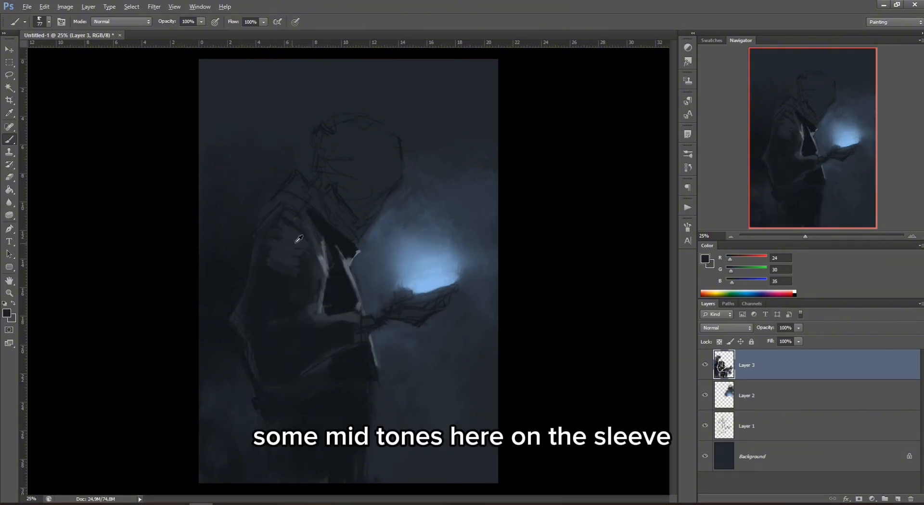
pyautogui.keyDown('alt'); pyautogui.click(302, 247); pyautogui.keyUp('alt')
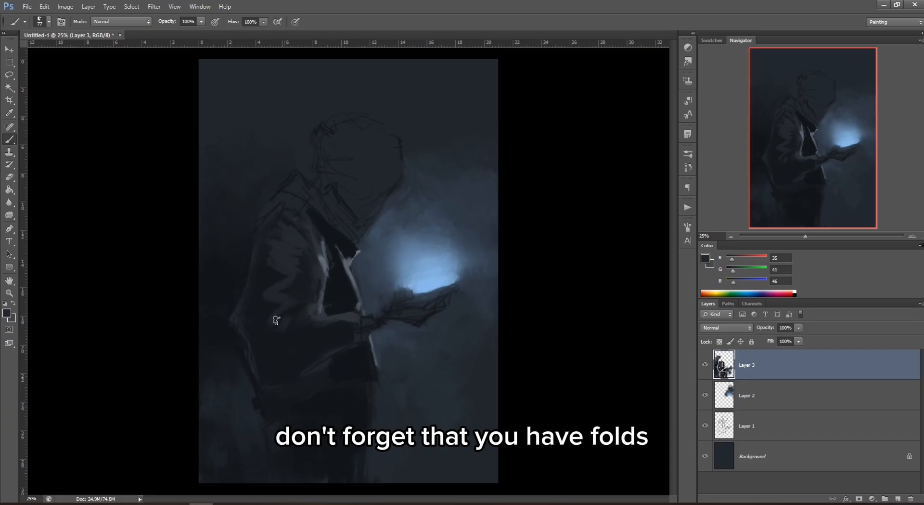
# - Work sampled darks and midtones into the folds around the elbow, reducing the brush to 53 px
pyautogui.keyDown('alt'); pyautogui.click(287, 309); pyautogui.keyUp('alt')
pyautogui.keyDown('alt'); pyautogui.click(320, 339); pyautogui.keyUp('alt')
pyautogui.moveTo(292, 343)
pyautogui.mouseDown()
pyautogui.moveTo(302, 352)
pyautogui.moveTo(285, 338)
pyautogui.mouseUp()
pyautogui.rightClick(330, 269)
pyautogui.click(368, 291)
pyautogui.keyDown('alt'); pyautogui.click(277, 298); pyautogui.keyUp('alt')
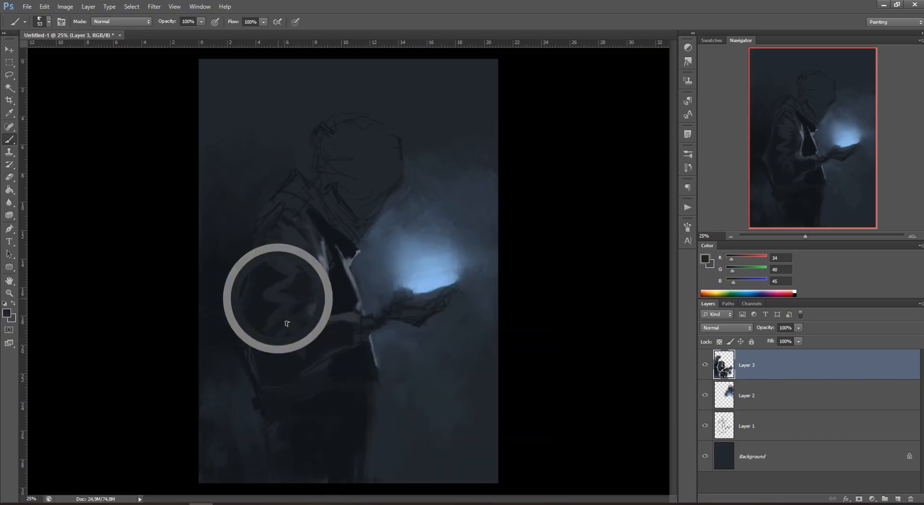
# - Reduce the brush to 34 px and refine the shadows and midtones of the sleeve folds with sampled colours
pyautogui.keyDown('alt'); pyautogui.click(305, 329); pyautogui.keyUp('alt')
pyautogui.rightClick(330, 277)
pyautogui.click(364, 292)
pyautogui.keyDown('alt'); pyautogui.click(324, 335); pyautogui.keyUp('alt')
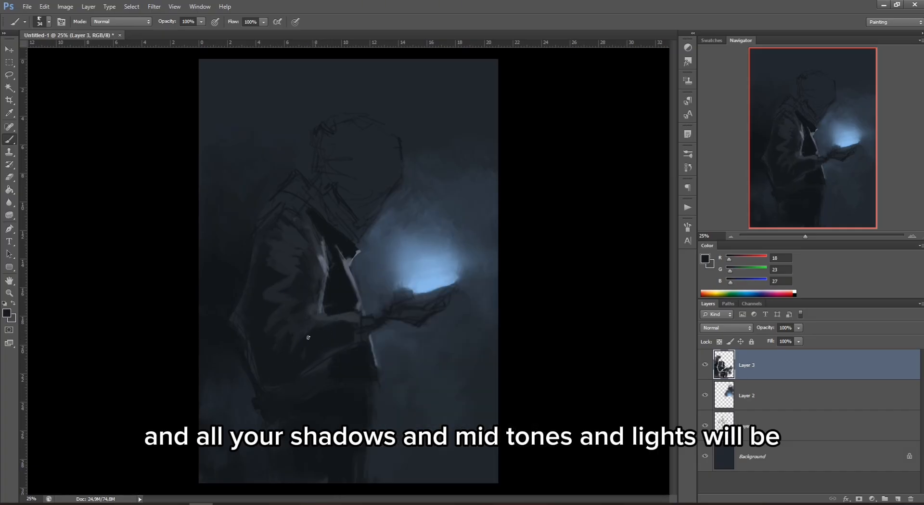
pyautogui.moveTo(276, 285); pyautogui.dragTo(306, 280)
pyautogui.keyDown('alt'); pyautogui.click(286, 281); pyautogui.keyUp('alt')
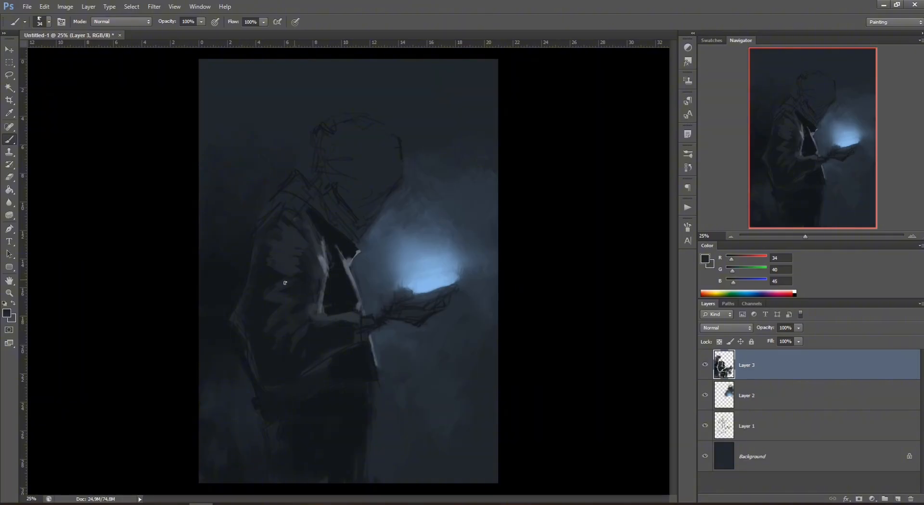
# - Adjust the brush size and paint lighter folds across the upper sleeve with greys sampled from the jacket
pyautogui.rightClick(297, 280)
pyautogui.click(357, 274)
pyautogui.keyDown('alt'); pyautogui.click(280, 266); pyautogui.keyUp('alt')
pyautogui.rightClick(332, 256)
pyautogui.click(353, 272)
pyautogui.keyDown('alt'); pyautogui.click(296, 241); pyautogui.keyUp('alt')
pyautogui.keyDown('alt'); pyautogui.click(310, 263); pyautogui.keyUp('alt')
pyautogui.keyDown('alt'); pyautogui.click(321, 261); pyautogui.keyUp('alt')
pyautogui.moveTo(301, 246)
pyautogui.mouseDown()
pyautogui.moveTo(323, 271)
pyautogui.moveTo(312, 243)
pyautogui.mouseUp()
# - Build up sampled light and mid greys in the sleeve folds running from the upper arm down to the elbow crease
pyautogui.keyDown('alt'); pyautogui.click(311, 251); pyautogui.keyUp('alt')
pyautogui.keyDown('alt'); pyautogui.click(318, 269); pyautogui.keyUp('alt')
pyautogui.keyDown('alt'); pyautogui.click(332, 272); pyautogui.keyUp('alt')
pyautogui.keyDown('alt'); pyautogui.click(319, 270); pyautogui.keyUp('alt')
pyautogui.moveTo(295, 272)
pyautogui.mouseDown()
pyautogui.moveTo(322, 292)
pyautogui.moveTo(314, 320)
pyautogui.mouseUp()
pyautogui.keyDown('alt'); pyautogui.click(319, 291); pyautogui.keyUp('alt')
pyautogui.keyDown('alt'); pyautogui.click(331, 295); pyautogui.keyUp('alt')
pyautogui.keyDown('alt'); pyautogui.click(318, 306); pyautogui.keyUp('alt')
# - Paint sampled greys over the jacket front beside the inner arm, then reduce the brush for finer work there
pyautogui.moveTo(328, 278)
pyautogui.mouseDown()
pyautogui.moveTo(323, 300)
pyautogui.moveTo(357, 315)
pyautogui.mouseUp()
pyautogui.keyDown('alt'); pyautogui.click(332, 299); pyautogui.keyUp('alt')
pyautogui.keyDown('alt'); pyautogui.click(323, 312); pyautogui.keyUp('alt')
pyautogui.rightClick(382, 293)
pyautogui.click(404, 282)
pyautogui.keyDown('alt'); pyautogui.click(323, 274); pyautogui.keyUp('alt')
pyautogui.keyDown('alt'); pyautogui.click(342, 284); pyautogui.keyUp('alt')
# - Fill the jacket's front panel with sampled midtones and shade its edge against the arm
pyautogui.moveTo(333, 255)
pyautogui.mouseDown()
pyautogui.moveTo(336, 293)
pyautogui.moveTo(351, 300)
pyautogui.mouseUp()
pyautogui.keyDown('alt'); pyautogui.click(346, 295); pyautogui.keyUp('alt')
pyautogui.keyDown('alt'); pyautogui.click(340, 239); pyautogui.keyUp('alt')
pyautogui.moveTo(328, 232); pyautogui.dragTo(357, 315)
pyautogui.keyDown('alt'); pyautogui.click(339, 288); pyautogui.keyUp('alt')
pyautogui.moveTo(332, 284); pyautogui.dragTo(334, 309)
# - Sample the glow's light blue and paint a rim light along the front of the face with 30 and 25 px brushes
pyautogui.rightClick(383, 233)
pyautogui.click(416, 248)
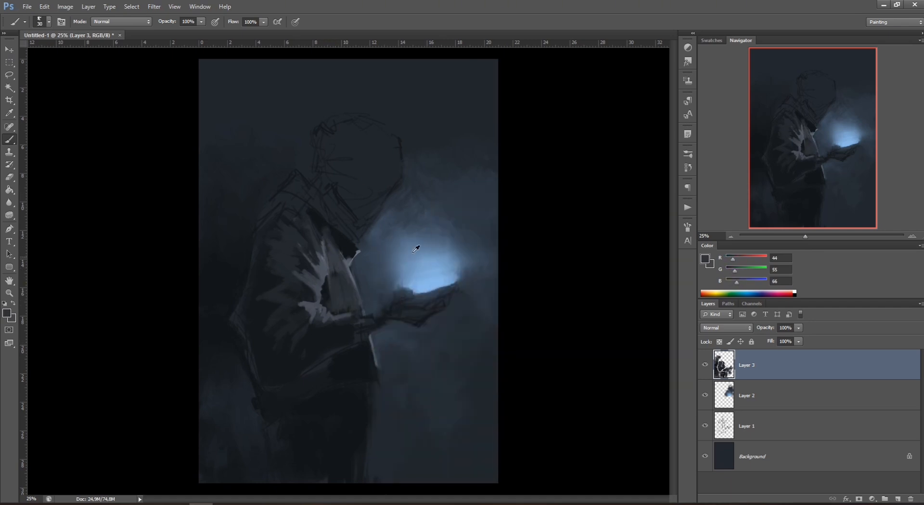
pyautogui.keyDown('alt'); pyautogui.click(426, 272); pyautogui.keyUp('alt')
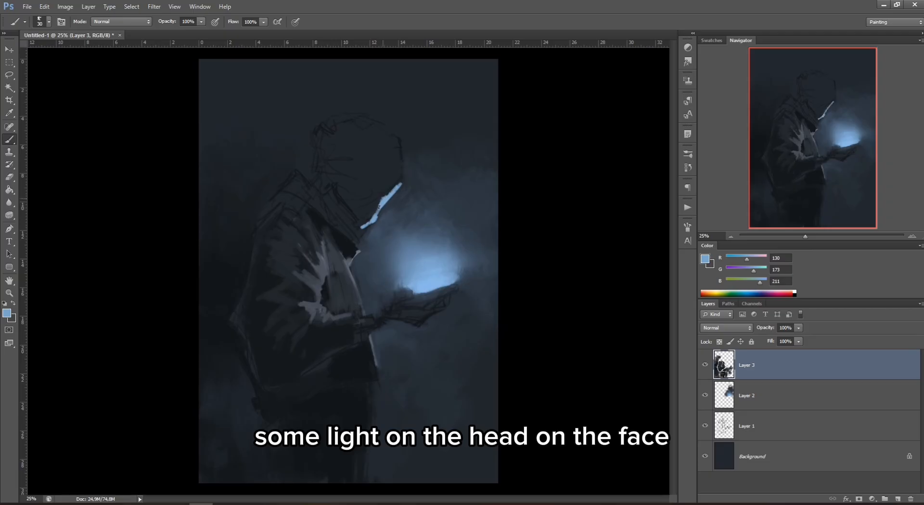
pyautogui.moveTo(403, 182); pyautogui.dragTo(404, 180)
pyautogui.rightClick(414, 180)
pyautogui.click(440, 205)
pyautogui.click(414, 177)
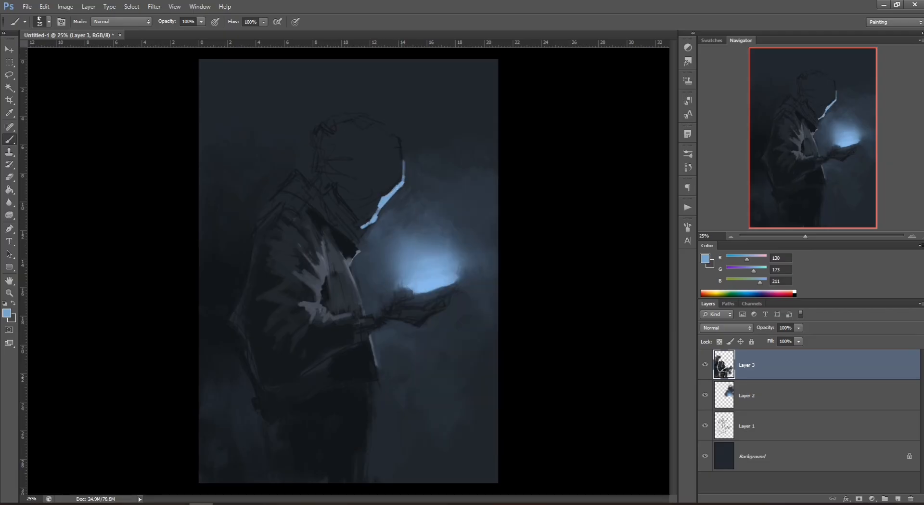
# - Enlarge the brush to 114 px and block in the side of the face with greys sampled from the coat
pyautogui.rightClick(401, 177)
pyautogui.click(445, 199)
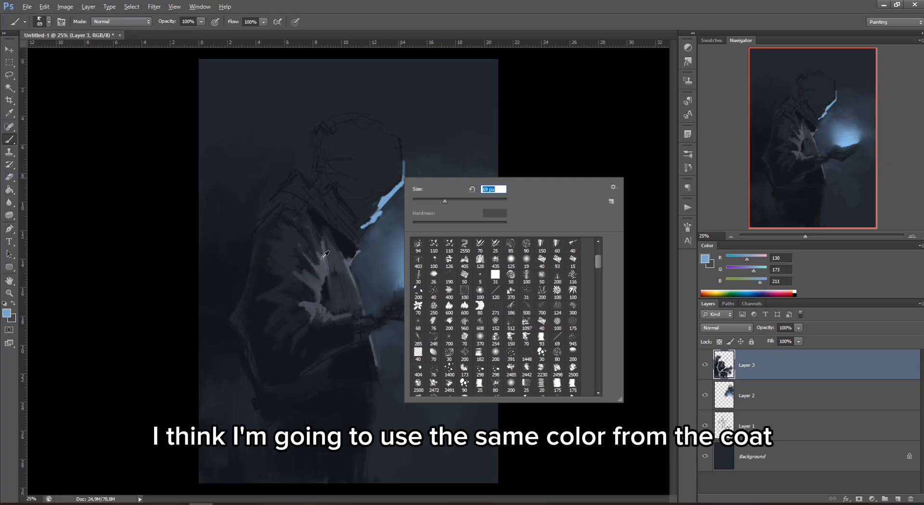
pyautogui.keyDown('alt'); pyautogui.click(321, 259); pyautogui.keyUp('alt')
pyautogui.rightClick(388, 186)
pyautogui.click(449, 209)
pyautogui.keyDown('alt'); pyautogui.click(318, 270); pyautogui.keyUp('alt')
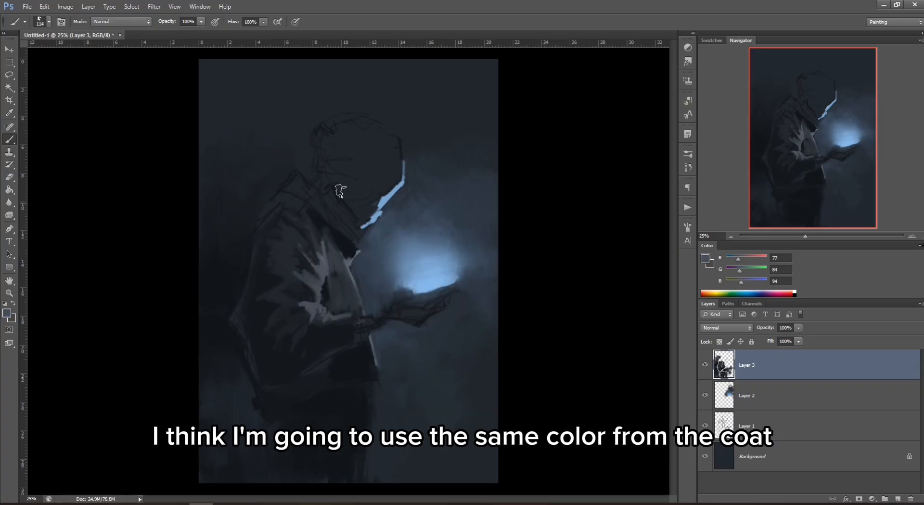
pyautogui.keyDown('alt'); pyautogui.click(364, 188); pyautogui.keyUp('alt')
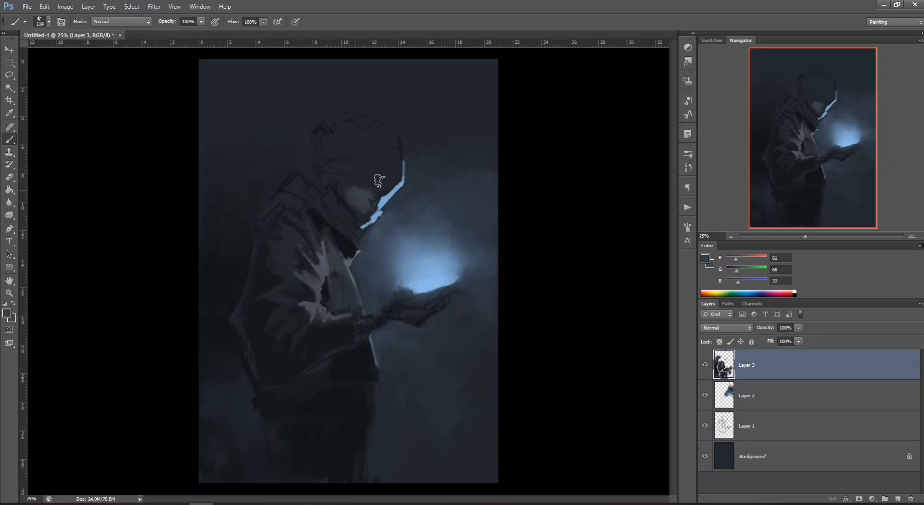
pyautogui.keyDown('alt'); pyautogui.click(365, 184); pyautogui.keyUp('alt')
pyautogui.moveTo(377, 191)
pyautogui.mouseDown()
pyautogui.moveTo(373, 173)
pyautogui.moveTo(387, 168)
pyautogui.moveTo(393, 181)
pyautogui.moveTo(394, 163)
pyautogui.moveTo(369, 209)
pyautogui.mouseUp()
pyautogui.keyDown('alt'); pyautogui.click(377, 179); pyautogui.keyUp('alt')
# - Set the brush to 135 px and paint the top, back and side of the head in sampled near-black shadow
pyautogui.rightClick(426, 161)
pyautogui.click(485, 184)
pyautogui.keyDown('alt'); pyautogui.click(348, 247); pyautogui.keyUp('alt')
pyautogui.moveTo(329, 137)
pyautogui.mouseDown()
pyautogui.moveTo(348, 123)
pyautogui.moveTo(355, 145)
pyautogui.moveTo(361, 166)
pyautogui.mouseUp()
pyautogui.keyDown('alt'); pyautogui.click(379, 161); pyautogui.keyUp('alt')
pyautogui.keyDown('alt'); pyautogui.click(330, 165); pyautogui.keyUp('alt')
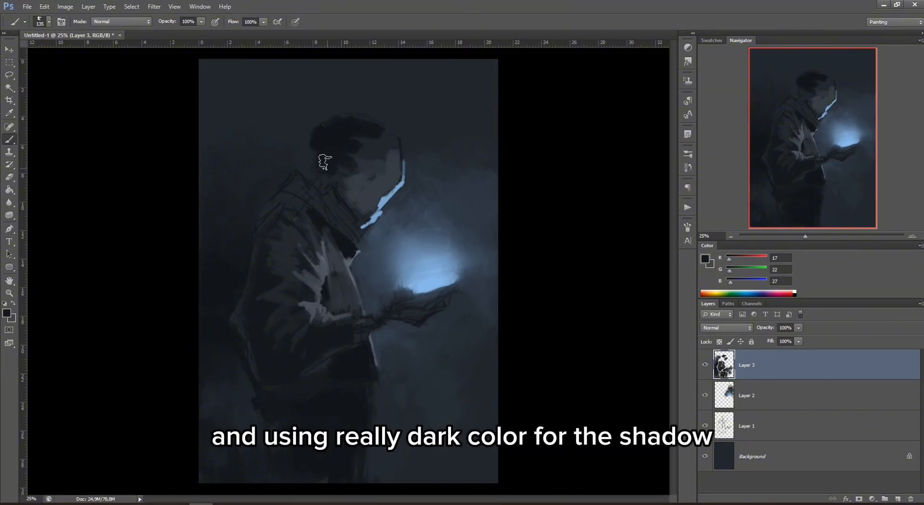
pyautogui.moveTo(384, 133)
pyautogui.mouseDown()
pyautogui.moveTo(358, 155)
pyautogui.moveTo(392, 149)
pyautogui.moveTo(356, 181)
pyautogui.moveTo(329, 180)
pyautogui.moveTo(352, 198)
pyautogui.mouseUp()
pyautogui.keyDown('alt'); pyautogui.click(346, 187); pyautogui.keyUp('alt')
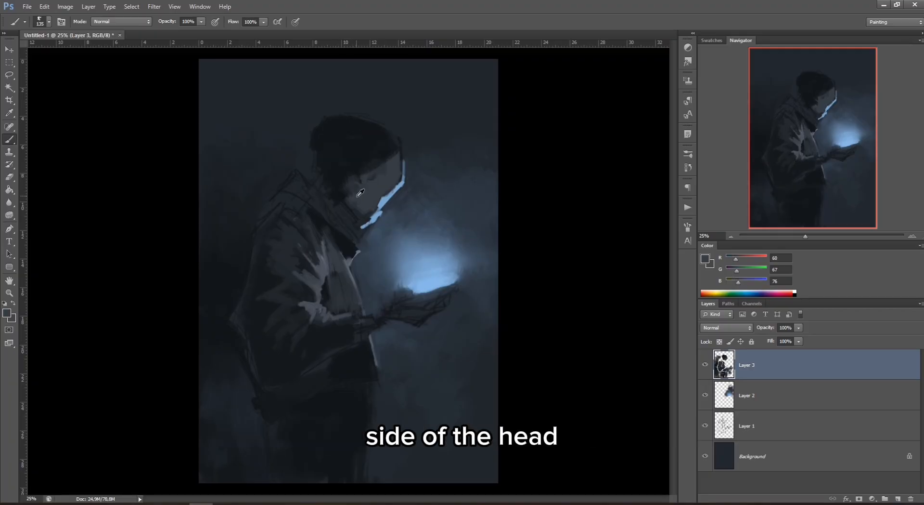
pyautogui.keyDown('alt'); pyautogui.click(332, 190); pyautogui.keyUp('alt')
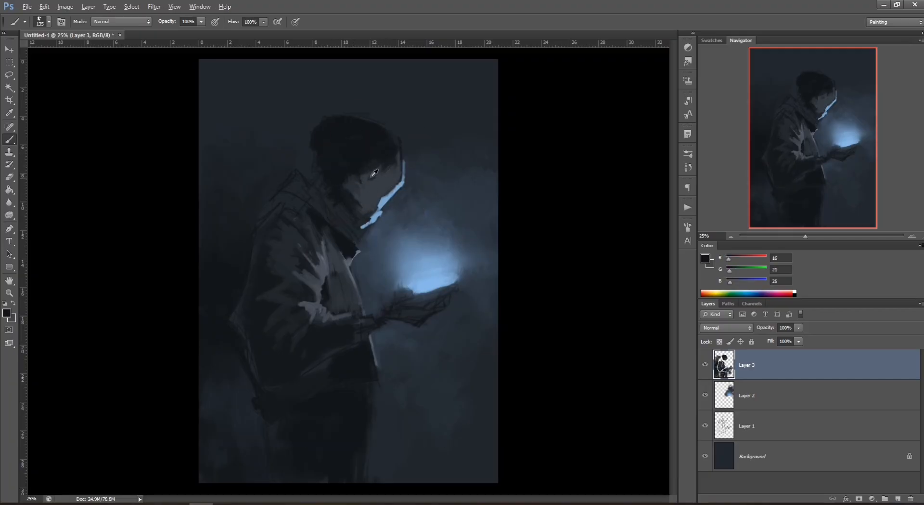
# - Shade the cheek and jaw with sampled tones, darkening the face away from the rim light
pyautogui.rightClick(400, 166)
pyautogui.moveTo(367, 182)
pyautogui.mouseDown()
pyautogui.moveTo(358, 199)
pyautogui.moveTo(375, 214)
pyautogui.moveTo(379, 206)
pyautogui.moveTo(378, 215)
pyautogui.mouseUp()
pyautogui.click(425, 189)
pyautogui.keyDown('alt'); pyautogui.click(381, 211); pyautogui.keyUp('alt')
pyautogui.keyDown('alt'); pyautogui.click(378, 209); pyautogui.keyUp('alt')
pyautogui.keyDown('alt'); pyautogui.click(387, 198); pyautogui.keyUp('alt')
# - Reduce the brush to 20 px and paint bright blue from the glow onto the lower front of the face
pyautogui.rightClick(412, 198)
pyautogui.click(435, 221)
pyautogui.keyDown('alt'); pyautogui.click(409, 276); pyautogui.keyUp('alt')
pyautogui.rightClick(415, 162)
pyautogui.moveTo(383, 207); pyautogui.dragTo(376, 218)
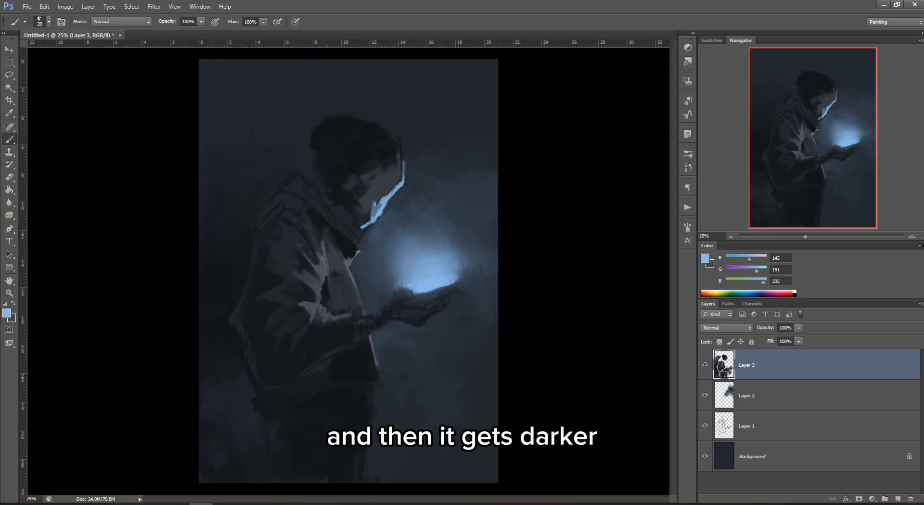
pyautogui.keyDown('alt'); pyautogui.click(379, 203); pyautogui.keyUp('alt')
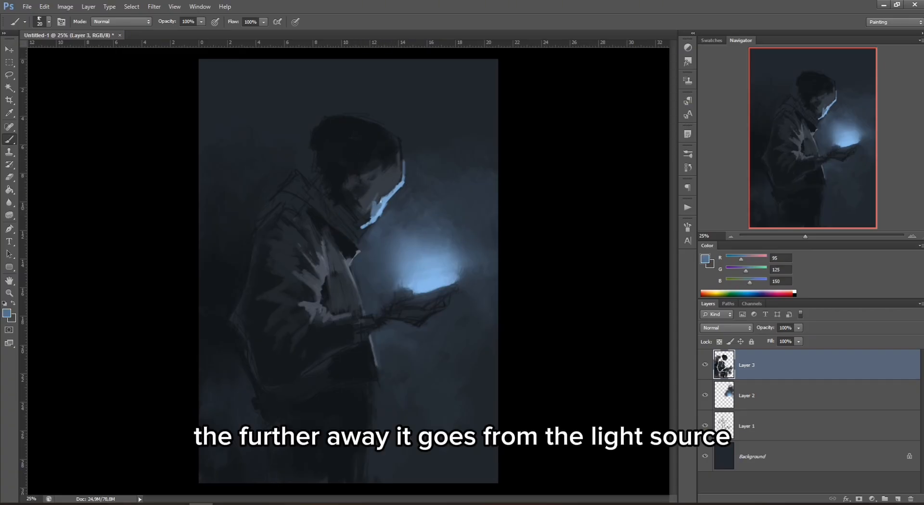
# - Widen the lit plane of the face and blend it into the cheek and eye area with sampled blues and greys
pyautogui.keyDown('alt'); pyautogui.click(385, 196); pyautogui.keyUp('alt')
pyautogui.keyDown('alt'); pyautogui.click(373, 179); pyautogui.keyUp('alt')
pyautogui.moveTo(378, 184)
pyautogui.mouseDown()
pyautogui.moveTo(377, 198)
pyautogui.moveTo(392, 181)
pyautogui.mouseUp()
pyautogui.keyDown('alt'); pyautogui.click(378, 195); pyautogui.keyUp('alt')
pyautogui.moveTo(377, 193)
pyautogui.mouseDown()
pyautogui.moveTo(398, 178)
pyautogui.moveTo(385, 196)
pyautogui.mouseUp()
pyautogui.rightClick(410, 176)
pyautogui.keyDown('alt'); pyautogui.click(384, 175); pyautogui.keyUp('alt')
pyautogui.keyDown('alt'); pyautogui.click(383, 175); pyautogui.keyUp('alt')
pyautogui.keyDown('alt'); pyautogui.click(384, 182); pyautogui.keyUp('alt')
pyautogui.keyDown('alt'); pyautogui.click(375, 156); pyautogui.keyUp('alt')
# - Resize the brush and paint the area under the chin and the inner collar with sampled tones
pyautogui.rightClick(413, 153)
pyautogui.click(446, 163)
pyautogui.keyDown('alt'); pyautogui.click(369, 206); pyautogui.keyUp('alt')
pyautogui.moveTo(345, 223)
pyautogui.mouseDown()
pyautogui.moveTo(357, 244)
pyautogui.moveTo(363, 235)
pyautogui.mouseUp()
pyautogui.rightClick(401, 211)
pyautogui.click(443, 234)
pyautogui.moveTo(333, 206); pyautogui.dragTo(352, 226)
# - Paint muted blue behind the head with a 162 px brush, then refine the head's outline at 49 px
pyautogui.keyDown('alt'); pyautogui.click(362, 243); pyautogui.keyUp('alt')
pyautogui.moveTo(312, 176)
pyautogui.mouseDown()
pyautogui.moveTo(291, 141)
pyautogui.moveTo(294, 118)
pyautogui.moveTo(312, 115)
pyautogui.mouseUp()
pyautogui.keyDown('alt'); pyautogui.click(293, 125); pyautogui.keyUp('alt')
pyautogui.moveTo(288, 148)
pyautogui.mouseDown()
pyautogui.moveTo(284, 159)
pyautogui.moveTo(282, 151)
pyautogui.mouseUp()
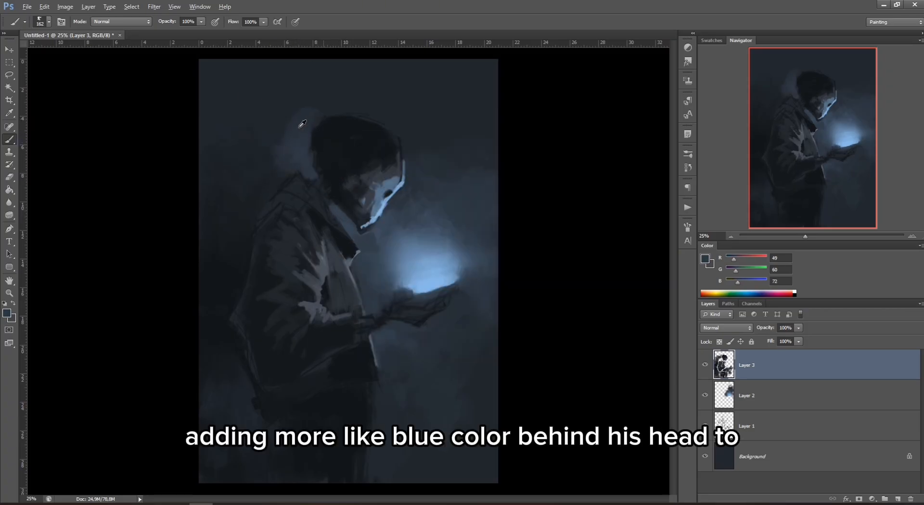
pyautogui.moveTo(314, 121); pyautogui.dragTo(324, 112)
pyautogui.rightClick(346, 100)
pyautogui.click(374, 123)
pyautogui.click(315, 119)
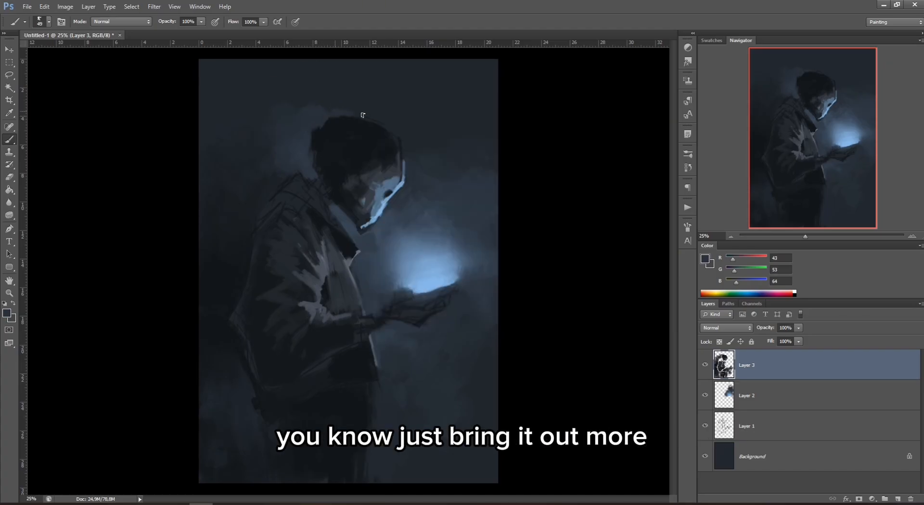
# - Enlarge the brush and spread the sampled background blue above the head and out to both sides
pyautogui.rightClick(403, 108)
pyautogui.click(466, 127)
pyautogui.keyDown('alt'); pyautogui.click(310, 113); pyautogui.keyUp('alt')
pyautogui.moveTo(330, 104); pyautogui.dragTo(382, 103)
pyautogui.moveTo(453, 133); pyautogui.dragTo(468, 116)
pyautogui.moveTo(269, 118); pyautogui.dragTo(239, 134)
# - Set the brush to 81 px, darken the jacket's shoulder and collar with near-black, and trim the collar edge with background blue
pyautogui.rightClick(378, 147)
pyautogui.click(395, 169)
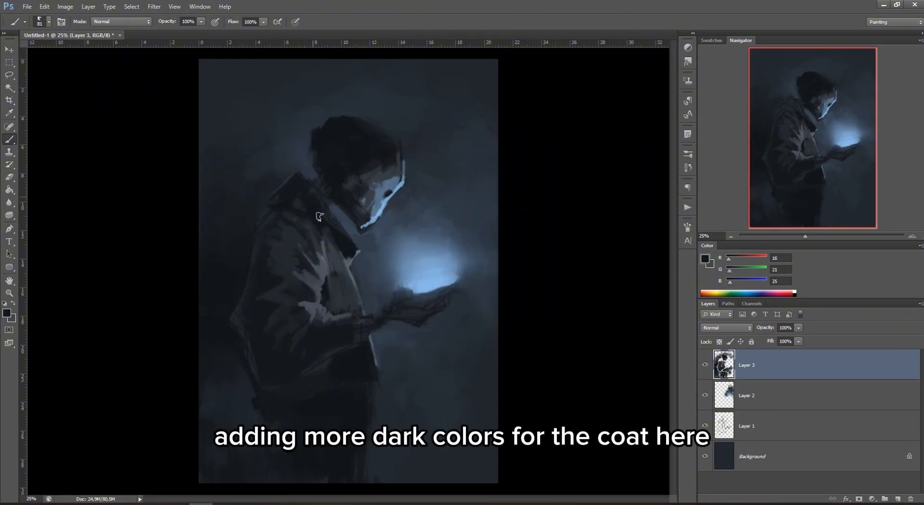
pyautogui.moveTo(285, 232); pyautogui.dragTo(273, 209)
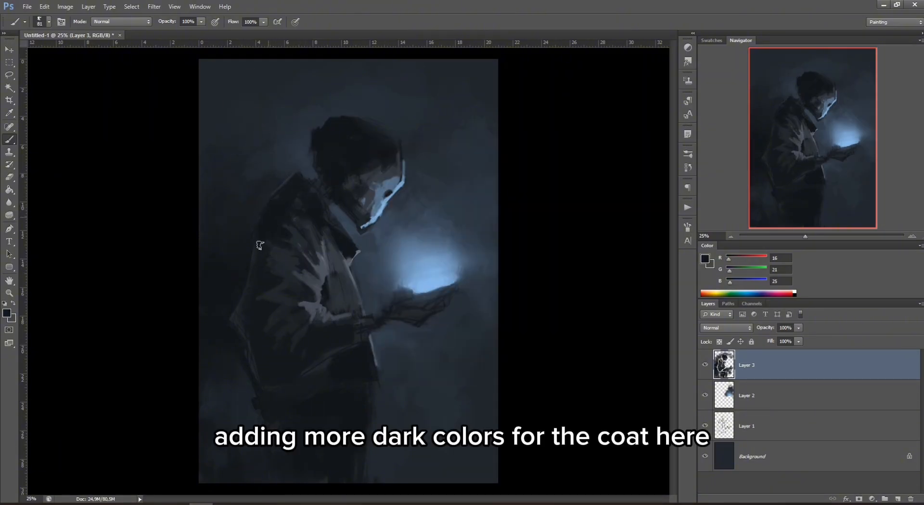
pyautogui.keyDown('alt'); pyautogui.click(315, 188); pyautogui.keyUp('alt')
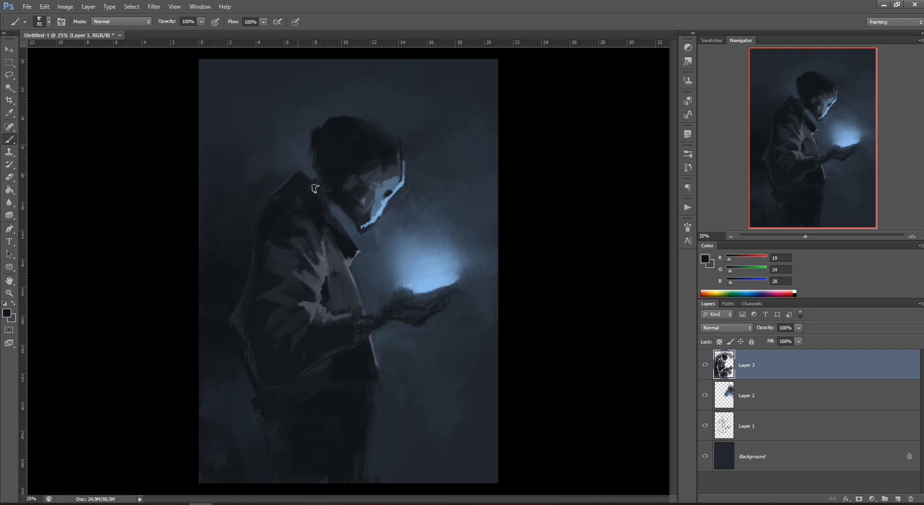
pyautogui.keyDown('alt'); pyautogui.click(307, 160); pyautogui.keyUp('alt')
pyautogui.moveTo(311, 178); pyautogui.dragTo(300, 172)
# - Set the brush to 26 px, touch up the collar and neck with sampled colours, and rough in a dark cable behind the head
pyautogui.rightClick(342, 165)
pyautogui.click(361, 189)
pyautogui.keyDown('alt'); pyautogui.click(349, 191); pyautogui.keyUp('alt')
pyautogui.keyDown('alt'); pyautogui.click(321, 189); pyautogui.keyUp('alt')
pyautogui.keyDown('alt'); pyautogui.click(321, 188); pyautogui.keyUp('alt')
pyautogui.keyDown('alt'); pyautogui.click(335, 207); pyautogui.keyUp('alt')
pyautogui.keyDown('alt'); pyautogui.click(307, 153); pyautogui.keyUp('alt')
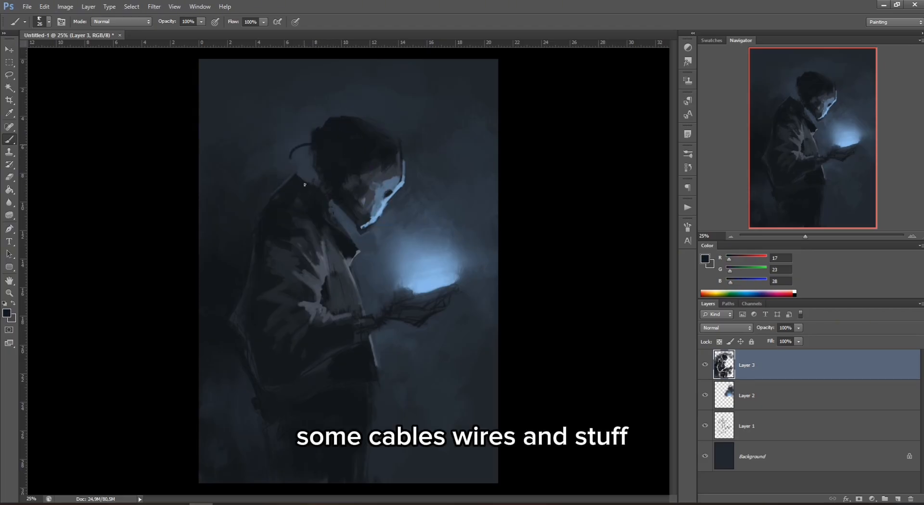
# - Reduce the brush to 17 px and paint thin dark cables from the back of the head down to the collar
pyautogui.moveTo(309, 140)
pyautogui.mouseDown()
pyautogui.moveTo(302, 163)
pyautogui.moveTo(299, 143)
pyautogui.moveTo(314, 182)
pyautogui.mouseUp()
pyautogui.rightClick(343, 151)
pyautogui.click(358, 169)
pyautogui.keyDown('alt'); pyautogui.click(315, 145); pyautogui.keyUp('alt')
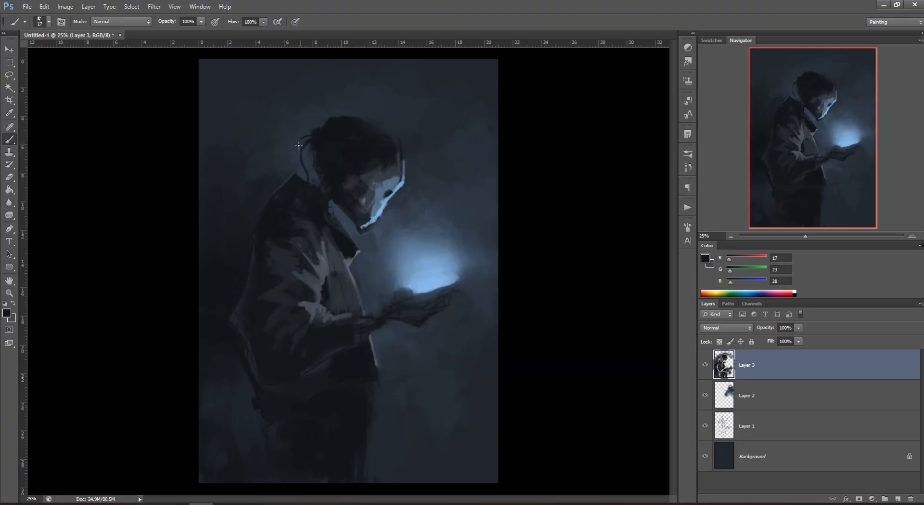
pyautogui.rightClick(365, 149)
pyautogui.keyDown('alt'); pyautogui.click(328, 155); pyautogui.keyUp('alt')
pyautogui.rightClick(345, 152)
pyautogui.keyDown('alt'); pyautogui.click(328, 149); pyautogui.keyUp('alt')
# - Paint one thick near-black cable looping from the head to the collar, refining its attachment with 39 and 23 px brushes
pyautogui.rightClick(336, 142)
pyautogui.click(354, 159)
pyautogui.keyDown('alt'); pyautogui.click(324, 149); pyautogui.keyUp('alt')
pyautogui.moveTo(318, 149)
pyautogui.mouseDown()
pyautogui.moveTo(290, 153)
pyautogui.moveTo(297, 177)
pyautogui.mouseUp()
pyautogui.rightClick(361, 138)
pyautogui.click(391, 159)
pyautogui.keyDown('alt'); pyautogui.click(318, 144); pyautogui.keyUp('alt')
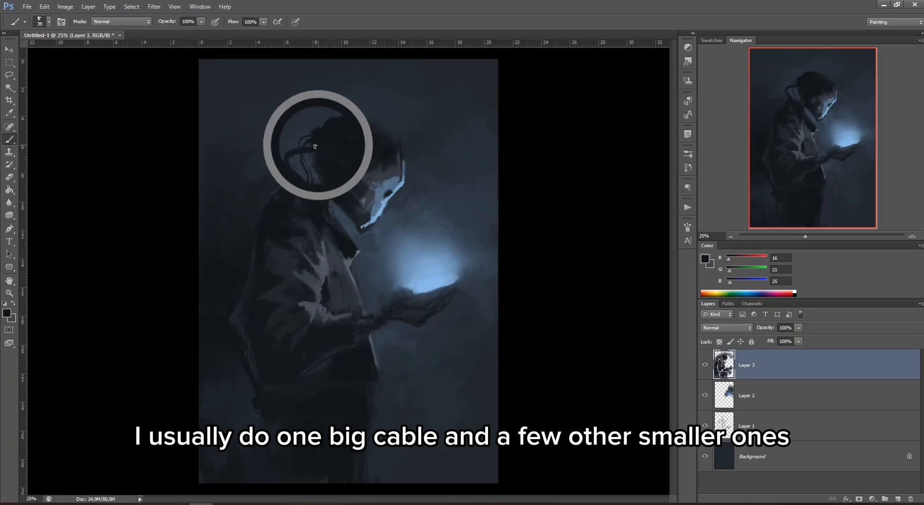
pyautogui.rightClick(364, 135)
pyautogui.click(380, 158)
pyautogui.keyDown('alt'); pyautogui.click(308, 151); pyautogui.keyUp('alt')
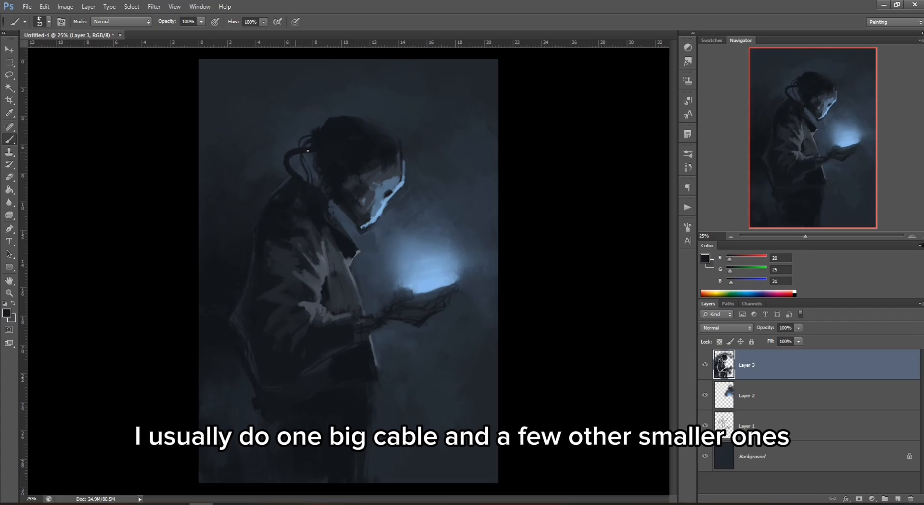
# - Add light grey-blue strokes to the lapel and chest folds of the jacket with the 23 px brush
pyautogui.rightClick(344, 159)
pyautogui.keyDown('alt'); pyautogui.click(323, 189); pyautogui.keyUp('alt')
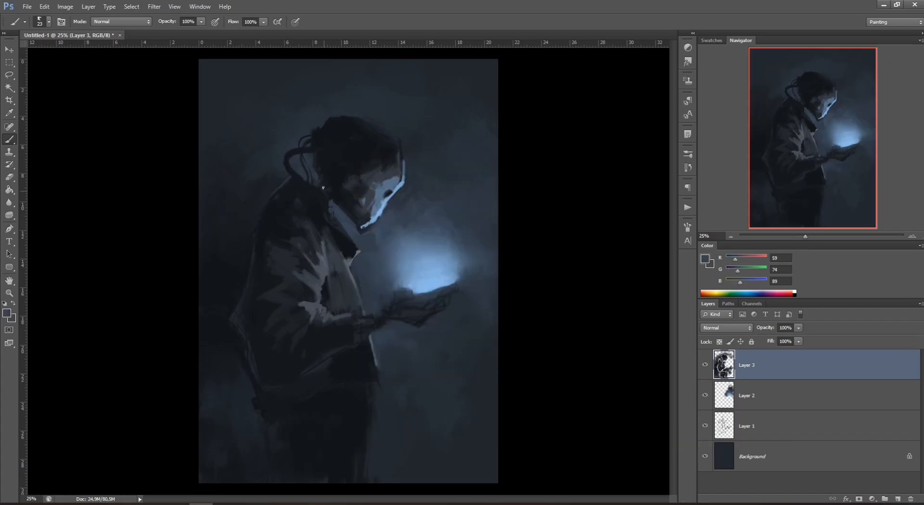
pyautogui.keyDown('alt'); pyautogui.click(329, 262); pyautogui.keyUp('alt')
pyautogui.moveTo(322, 226); pyautogui.dragTo(313, 253)
pyautogui.moveTo(333, 264); pyautogui.dragTo(331, 279)
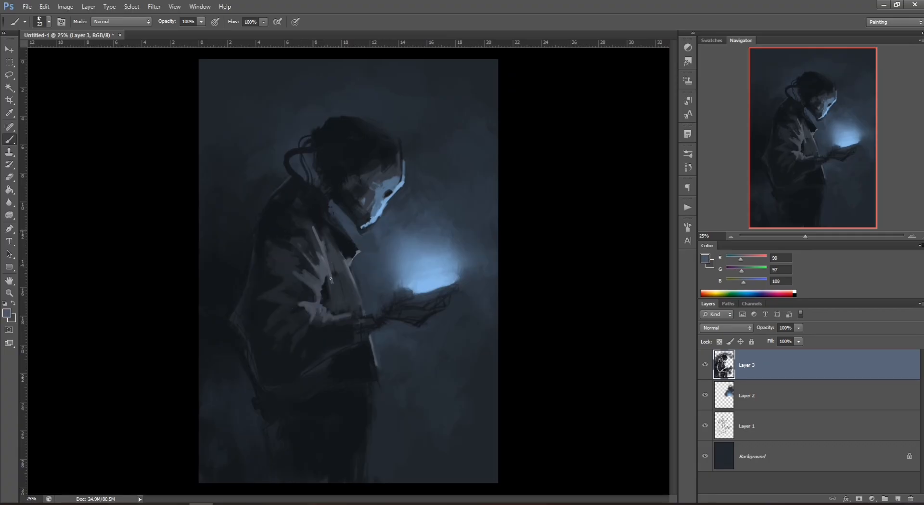
pyautogui.moveTo(328, 267); pyautogui.dragTo(345, 279)
pyautogui.keyDown('alt'); pyautogui.click(338, 276); pyautogui.keyUp('alt')
# - Resize the brush and extend the sampled grey midtones across the lapel toward the collar tip
pyautogui.rightClick(362, 228)
pyautogui.moveTo(388, 251); pyautogui.dragTo(403, 250)
pyautogui.keyDown('alt'); pyautogui.click(337, 274); pyautogui.keyUp('alt')
pyautogui.moveTo(330, 268); pyautogui.dragTo(333, 282)
pyautogui.keyDown('alt'); pyautogui.click(327, 245); pyautogui.keyUp('alt')
pyautogui.moveTo(327, 245)
pyautogui.mouseDown()
pyautogui.moveTo(337, 272)
pyautogui.moveTo(355, 248)
pyautogui.mouseUp()
pyautogui.keyDown('alt'); pyautogui.click(339, 265); pyautogui.keyUp('alt')
# - Set the brush to 9 px and mix a pale grey-blue foreground colour (RGB 164, 183, 202) from the sampled glow
pyautogui.rightClick(393, 208)
pyautogui.moveTo(432, 229); pyautogui.dragTo(407, 229)
pyautogui.press('Return')
pyautogui.keyDown('alt'); pyautogui.click(426, 271); pyautogui.keyUp('alt')
pyautogui.click(705, 259)
pyautogui.moveTo(508, 243); pyautogui.dragTo(507, 244)
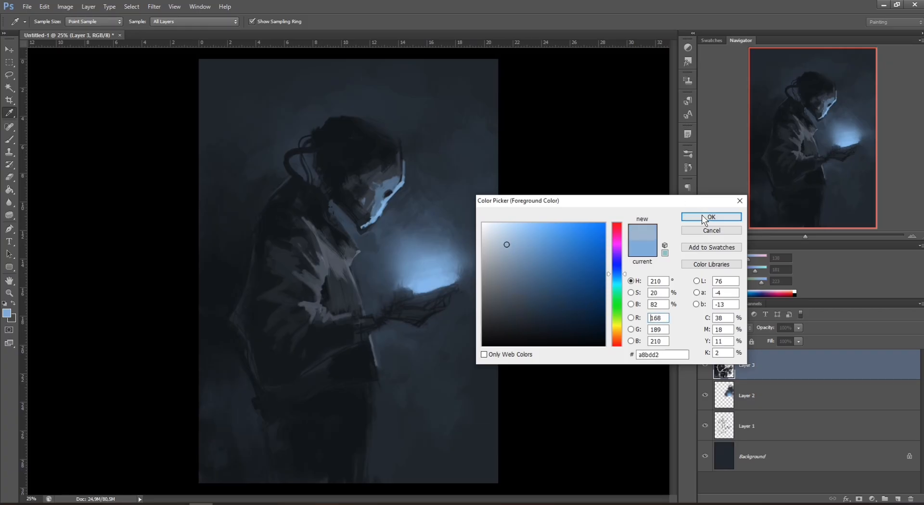
pyautogui.click(505, 248)
pyautogui.click(688, 220)
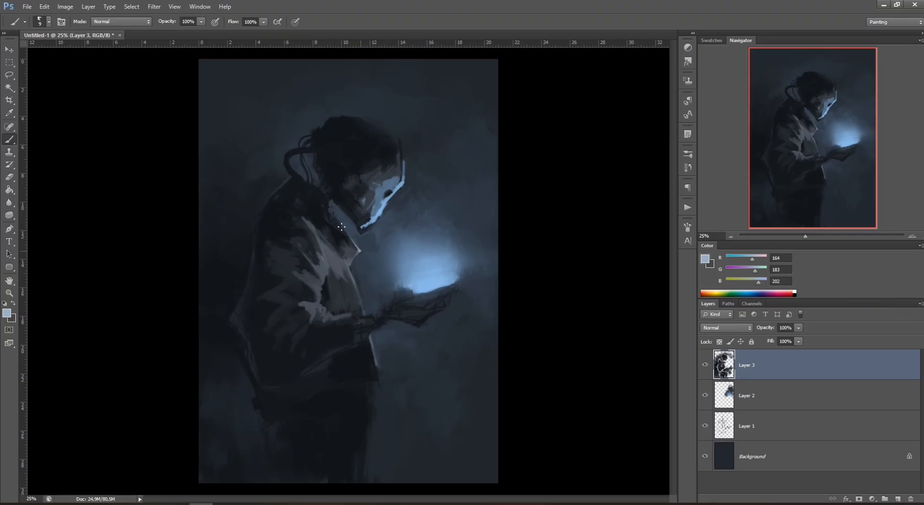
# - Paint a row of pale grey-blue zipper teeth from the collar tip down the jacket's front edge with a small brush
pyautogui.rightClick(400, 223)
pyautogui.moveTo(351, 235)
pyautogui.mouseDown()
pyautogui.moveTo(358, 246)
pyautogui.moveTo(411, 239)
pyautogui.moveTo(351, 263)
pyautogui.mouseUp()
pyautogui.click(364, 254)
pyautogui.moveTo(358, 250)
pyautogui.mouseDown()
pyautogui.moveTo(353, 244)
pyautogui.moveTo(354, 272)
pyautogui.mouseUp()
pyautogui.moveTo(352, 278); pyautogui.dragTo(356, 281)
pyautogui.moveTo(355, 286); pyautogui.dragTo(358, 290)
pyautogui.moveTo(357, 296); pyautogui.dragTo(361, 295)
pyautogui.moveTo(359, 300); pyautogui.dragTo(364, 306)
# - Paint the jacket's shoulder and back collar with a 59 px brush in sampled dark grey-blue tones
pyautogui.keyDown('alt'); pyautogui.click(299, 202); pyautogui.keyUp('alt')
pyautogui.rightClick(299, 202)
pyautogui.press('Return')
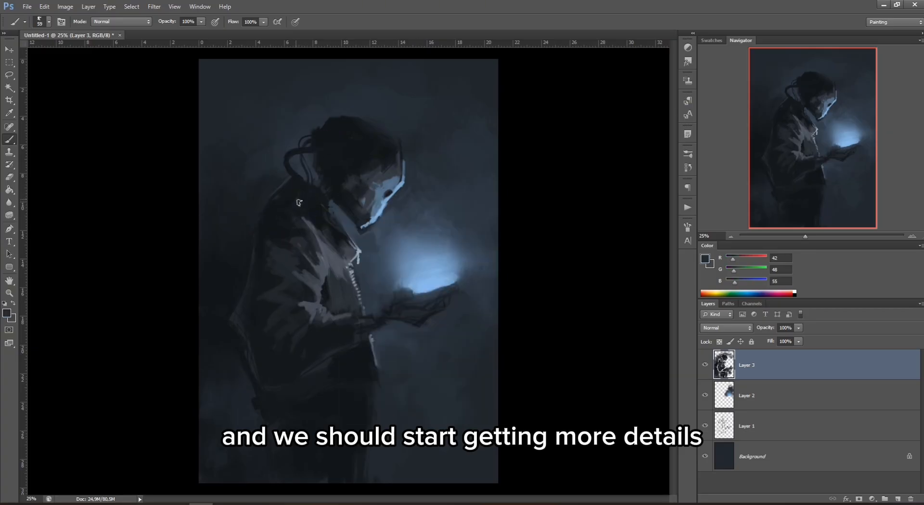
pyautogui.keyDown('alt'); pyautogui.click(301, 205); pyautogui.keyUp('alt')
pyautogui.keyDown('alt'); pyautogui.click(302, 204); pyautogui.keyUp('alt')
pyautogui.moveTo(275, 213); pyautogui.dragTo(310, 217)
pyautogui.keyDown('alt'); pyautogui.click(275, 207); pyautogui.keyUp('alt')
pyautogui.keyDown('alt'); pyautogui.click(306, 197); pyautogui.keyUp('alt')
pyautogui.keyDown('alt'); pyautogui.click(292, 181); pyautogui.keyUp('alt')
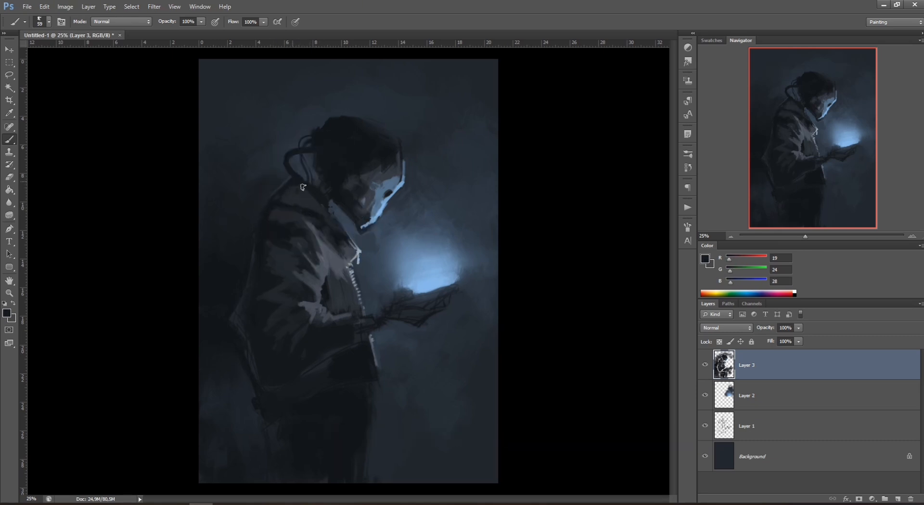
# - Extend the sampled grey tones across the upper sleeve and break them with dark fold strokes using a 21 px brush
pyautogui.keyDown('alt'); pyautogui.click(306, 197); pyautogui.keyUp('alt')
pyautogui.keyDown('alt'); pyautogui.click(309, 211); pyautogui.keyUp('alt')
pyautogui.moveTo(269, 227); pyautogui.dragTo(284, 230)
pyautogui.keyDown('alt'); pyautogui.click(305, 227); pyautogui.keyUp('alt')
pyautogui.rightClick(306, 228)
pyautogui.click(364, 208)
pyautogui.click(305, 238)
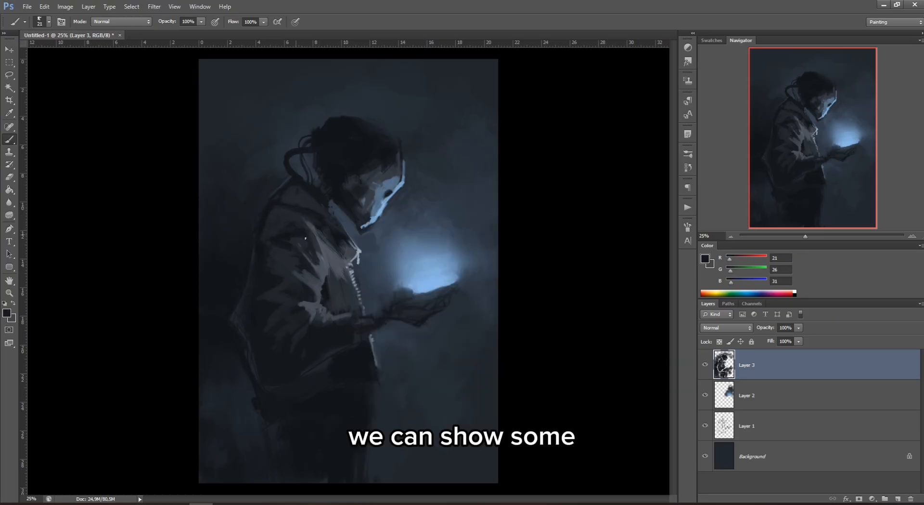
# - Refine the seams and folds from the shoulder down the sleeve to the elbow with sampled dark greys at 21 px
pyautogui.keyDown('alt'); pyautogui.click(296, 227); pyautogui.keyUp('alt')
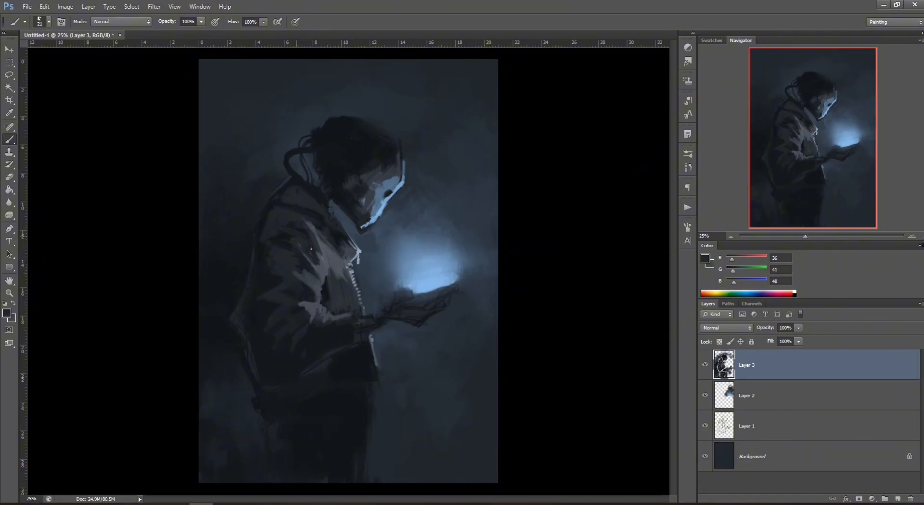
pyautogui.keyDown('alt'); pyautogui.click(269, 213); pyautogui.keyUp('alt')
pyautogui.keyDown('alt'); pyautogui.click(288, 295); pyautogui.keyUp('alt')
pyautogui.keyDown('alt'); pyautogui.click(274, 286); pyautogui.keyUp('alt')
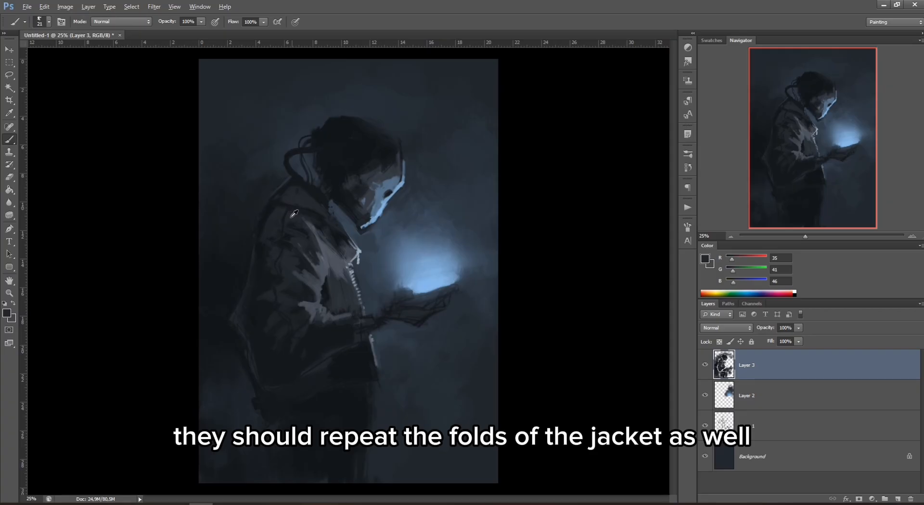
pyautogui.keyDown('alt'); pyautogui.click(260, 304); pyautogui.keyUp('alt')
pyautogui.keyDown('alt'); pyautogui.click(239, 320); pyautogui.keyUp('alt')
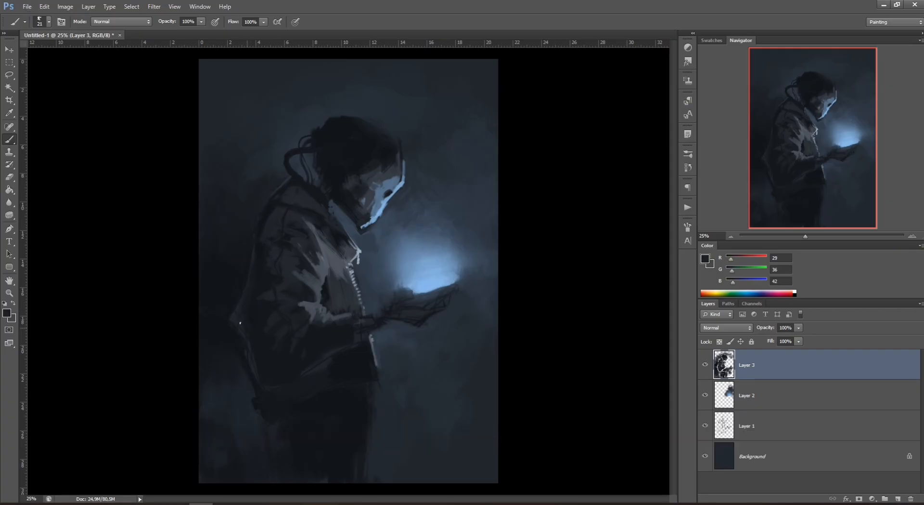
# - Block in the elbow and the jacket's lower back edge with a 56 px brush and sampled dark blue-grey tones
pyautogui.rightClick(306, 293)
pyautogui.click(351, 298)
pyautogui.keyDown('alt'); pyautogui.click(243, 321); pyautogui.keyUp('alt')
pyautogui.moveTo(241, 327); pyautogui.dragTo(254, 358)
pyautogui.keyDown('alt'); pyautogui.click(243, 307); pyautogui.keyUp('alt')
pyautogui.keyDown('alt'); pyautogui.click(273, 357); pyautogui.keyUp('alt')
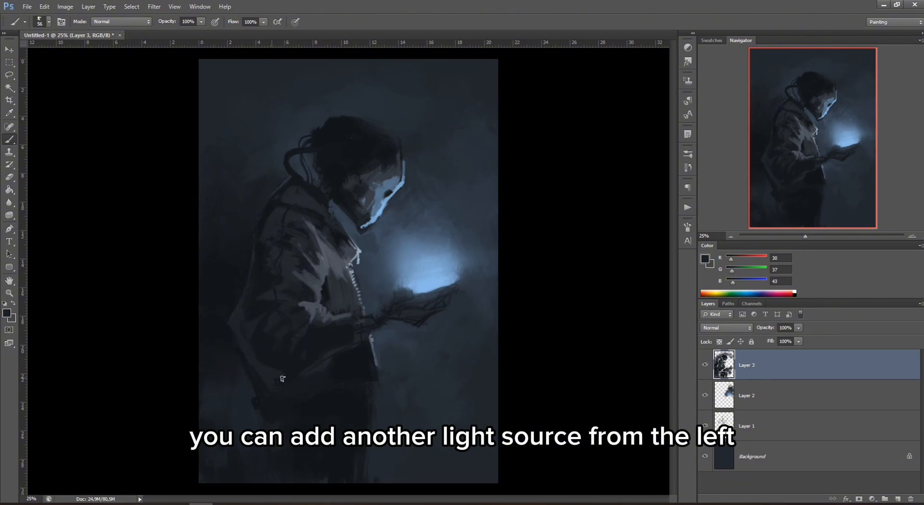
# - Paint the jacket's waistband folds from the lower back toward the front with sampled dark greys
pyautogui.keyDown('alt'); pyautogui.click(280, 387); pyautogui.keyUp('alt')
pyautogui.keyDown('alt'); pyautogui.click(279, 359); pyautogui.keyUp('alt')
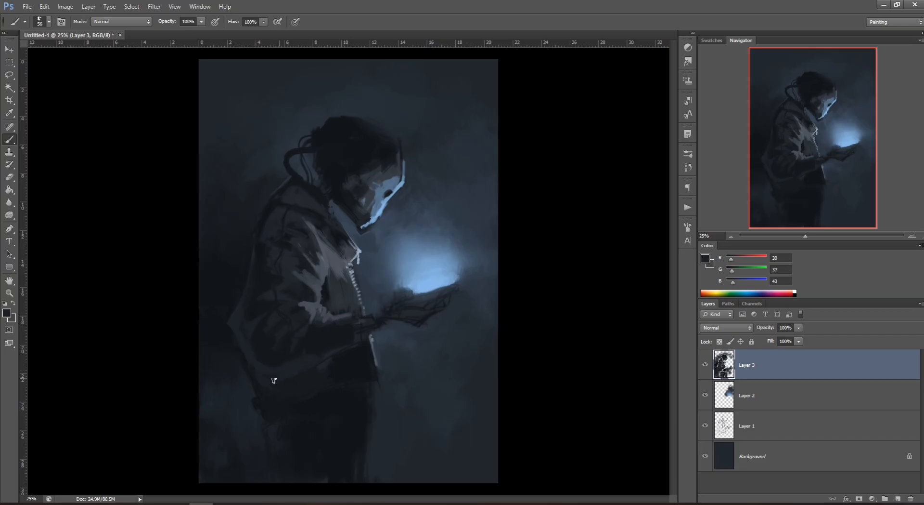
pyautogui.keyDown('alt'); pyautogui.click(317, 379); pyautogui.keyUp('alt')
pyautogui.keyDown('alt'); pyautogui.click(333, 363); pyautogui.keyUp('alt')
pyautogui.moveTo(248, 359)
pyautogui.mouseDown()
pyautogui.moveTo(266, 383)
pyautogui.moveTo(325, 360)
pyautogui.mouseUp()
# - Enlarge the brush to 106 px and darken the area beneath the jacket hem with a sampled near-black
pyautogui.rightClick(353, 304)
pyautogui.moveTo(400, 302); pyautogui.dragTo(410, 302)
pyautogui.keyDown('alt'); pyautogui.click(282, 375); pyautogui.keyUp('alt')
pyautogui.moveTo(269, 390); pyautogui.dragTo(325, 369)
# - Reduce the brush to 42 px and repaint the jacket's back contour from shoulder to elbow with sampled dark tones
pyautogui.rightClick(322, 332)
pyautogui.moveTo(382, 302); pyautogui.dragTo(369, 302)
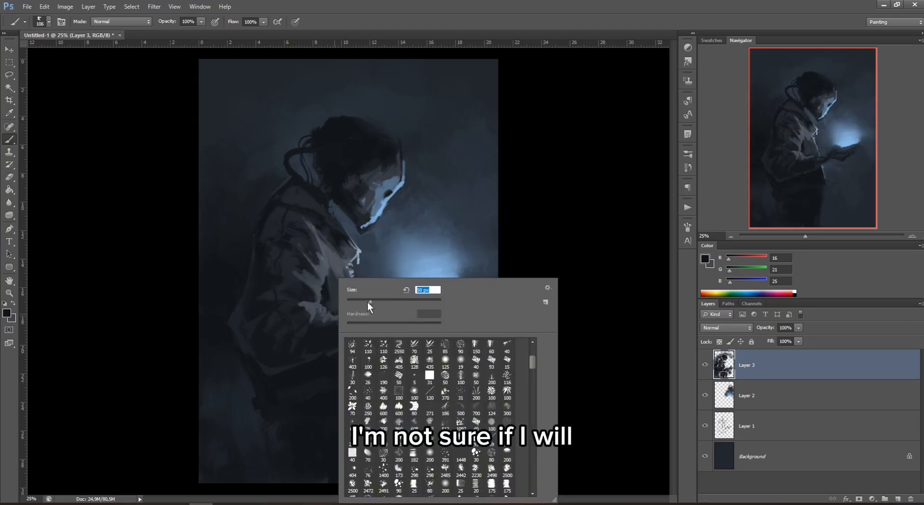
pyautogui.click(581, 178)
pyautogui.keyDown('alt'); pyautogui.click(269, 208); pyautogui.keyUp('alt')
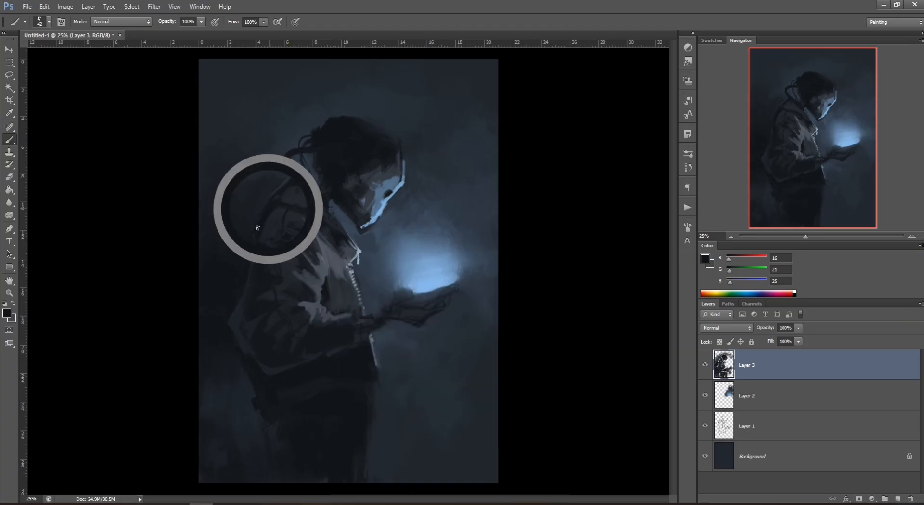
pyautogui.keyDown('alt'); pyautogui.click(261, 235); pyautogui.keyUp('alt')
pyautogui.moveTo(268, 207); pyautogui.dragTo(238, 277)
pyautogui.keyDown('alt'); pyautogui.click(247, 262); pyautogui.keyUp('alt')
# - Refine the outline of the shoulder and upper back with a 19 px brush and sampled dark colours
pyautogui.rightClick(332, 195)
pyautogui.click(313, 216)
pyautogui.keyDown('alt'); pyautogui.click(267, 214); pyautogui.keyUp('alt')
pyautogui.keyDown('alt'); pyautogui.click(258, 221); pyautogui.keyUp('alt')
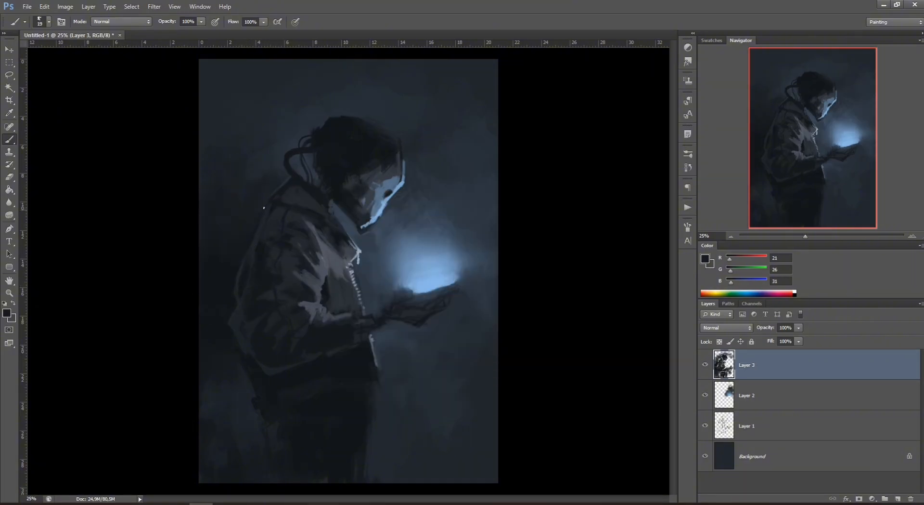
pyautogui.keyDown('alt'); pyautogui.click(296, 181); pyautogui.keyUp('alt')
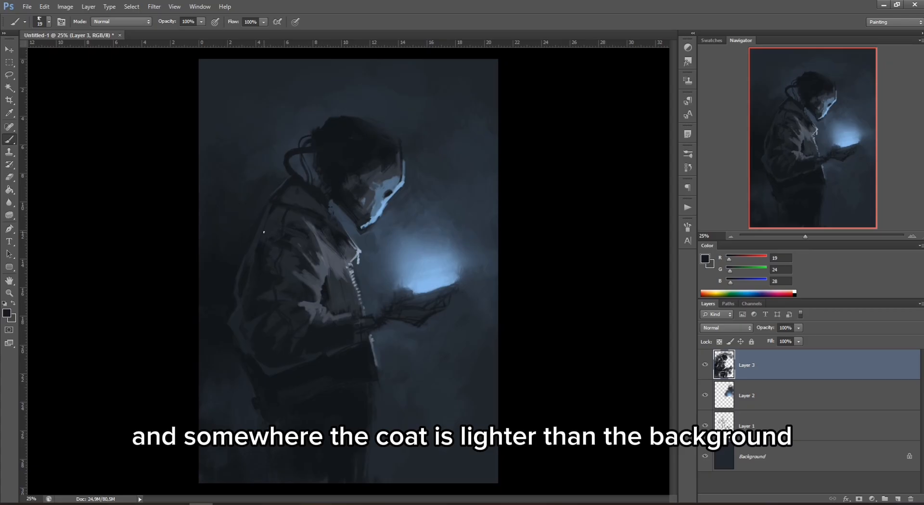
# - Clean up the lower back edge, trousers and hem with sampled background and near-black tones at 19 px
pyautogui.keyDown('alt'); pyautogui.click(247, 375); pyautogui.keyUp('alt')
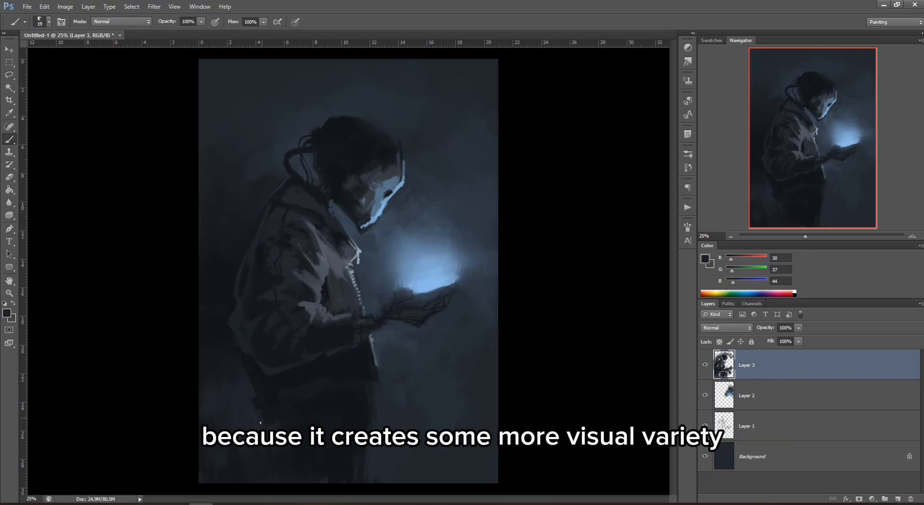
pyautogui.keyDown('alt'); pyautogui.click(260, 419); pyautogui.keyUp('alt')
pyautogui.keyDown('alt'); pyautogui.click(290, 389); pyautogui.keyUp('alt')
pyautogui.keyDown('alt'); pyautogui.click(297, 399); pyautogui.keyUp('alt')
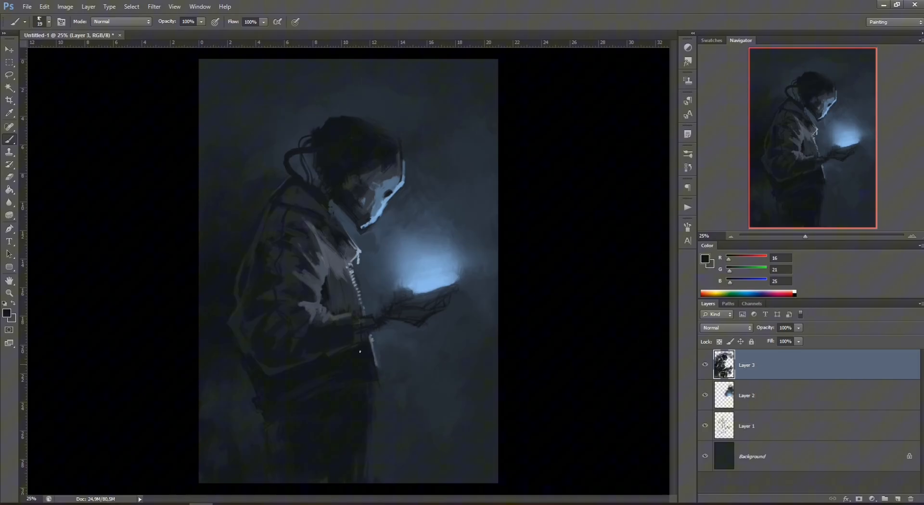
# - Detail the lower edge of the forearm sleeve with sampled dark and grey strokes
pyautogui.keyDown('alt'); pyautogui.click(328, 350); pyautogui.keyUp('alt')
pyautogui.keyDown('alt'); pyautogui.click(332, 316); pyautogui.keyUp('alt')
pyautogui.keyDown('alt'); pyautogui.click(329, 318); pyautogui.keyUp('alt')
pyautogui.keyDown('alt'); pyautogui.click(332, 344); pyautogui.keyUp('alt')
# - Paint the sleeve cuff opening as a curved grey-blue rim around the wrist, alternating sampled light and dark tones
pyautogui.keyDown('alt'); pyautogui.click(361, 315); pyautogui.keyUp('alt')
pyautogui.keyDown('alt'); pyautogui.click(354, 317); pyautogui.keyUp('alt')
pyautogui.moveTo(359, 312)
pyautogui.mouseDown()
pyautogui.moveTo(357, 340)
pyautogui.moveTo(372, 340)
pyautogui.mouseUp()
pyautogui.keyDown('alt'); pyautogui.click(357, 342); pyautogui.keyUp('alt')
pyautogui.keyDown('alt'); pyautogui.click(355, 291); pyautogui.keyUp('alt')
pyautogui.keyDown('alt'); pyautogui.click(365, 333); pyautogui.keyUp('alt')
pyautogui.keyDown('alt'); pyautogui.click(371, 340); pyautogui.keyUp('alt')
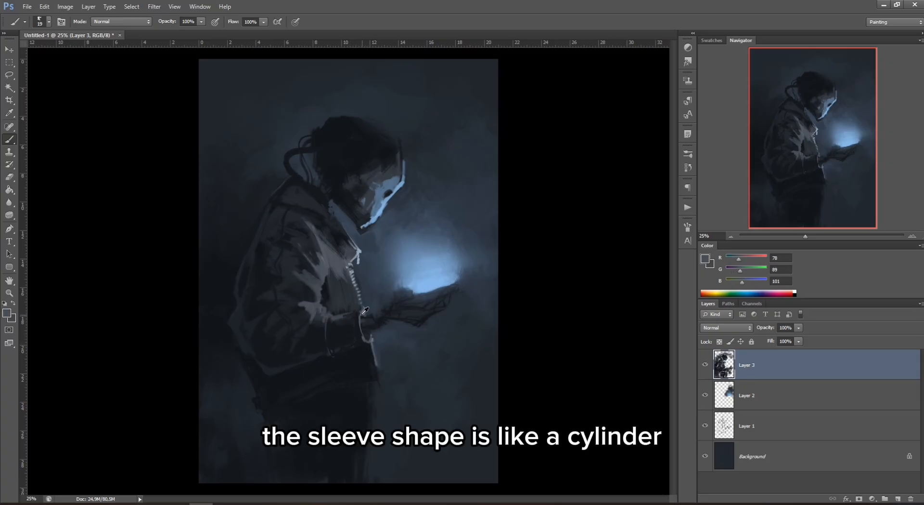
# - Resize the brush and brighten the cuff rim with the light colour sampled from the collar edge
pyautogui.rightClick(389, 276)
pyautogui.keyDown('alt'); pyautogui.click(360, 248); pyautogui.keyUp('alt')
pyautogui.moveTo(361, 311); pyautogui.dragTo(366, 320)
pyautogui.keyDown('alt'); pyautogui.click(364, 327); pyautogui.keyUp('alt')
# - Paint the wrist and back of the hand emerging from the cuff with a 31 px brush in sampled dark tones
pyautogui.rightClick(420, 272)
pyautogui.moveTo(436, 295); pyautogui.dragTo(440, 295)
pyautogui.keyDown('alt'); pyautogui.click(374, 323); pyautogui.keyUp('alt')
pyautogui.moveTo(373, 322); pyautogui.dragTo(388, 320)
pyautogui.keyDown('alt'); pyautogui.click(388, 328); pyautogui.keyUp('alt')
pyautogui.keyDown('alt'); pyautogui.click(387, 325); pyautogui.keyUp('alt')
pyautogui.keyDown('alt'); pyautogui.click(393, 317); pyautogui.keyUp('alt')
pyautogui.keyDown('alt'); pyautogui.click(383, 312); pyautogui.keyUp('alt')
pyautogui.keyDown('alt'); pyautogui.click(380, 312); pyautogui.keyUp('alt')
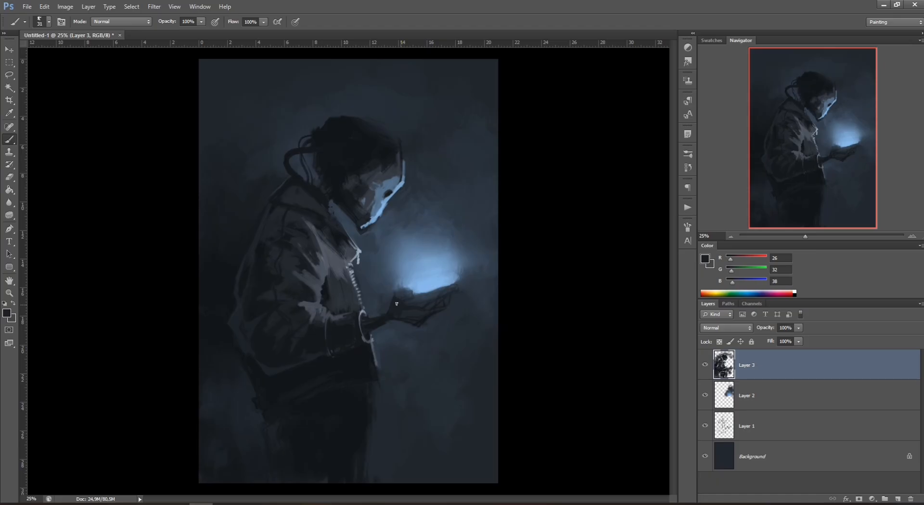
# - Paint the glow around the thumb with blue tones sampled from the light
pyautogui.keyDown('alt'); pyautogui.click(415, 278); pyautogui.keyUp('alt')
pyautogui.moveTo(398, 289); pyautogui.dragTo(412, 290)
pyautogui.keyDown('alt'); pyautogui.click(402, 280); pyautogui.keyUp('alt')
pyautogui.press('alt')
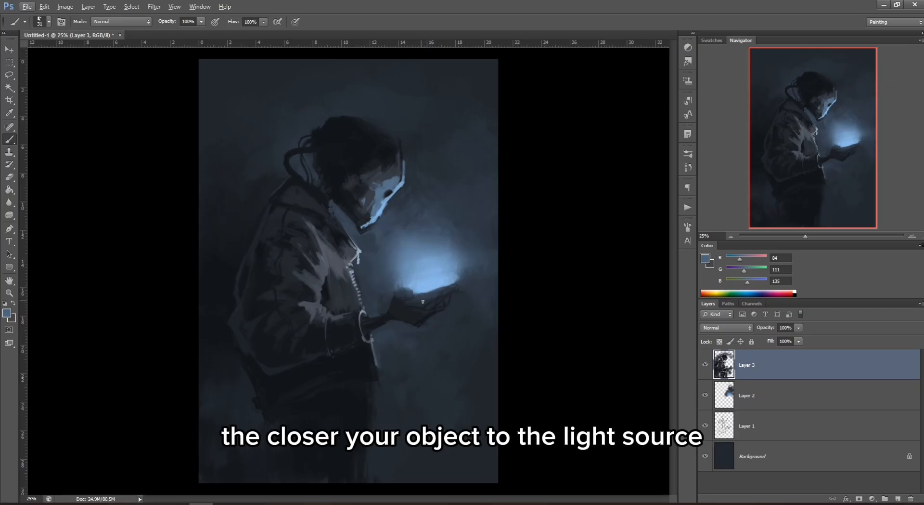
# - Set the brush to 21 px and shape the lit top of the thumb with blues sampled from the glow
pyautogui.rightClick(443, 267)
pyautogui.press('[')
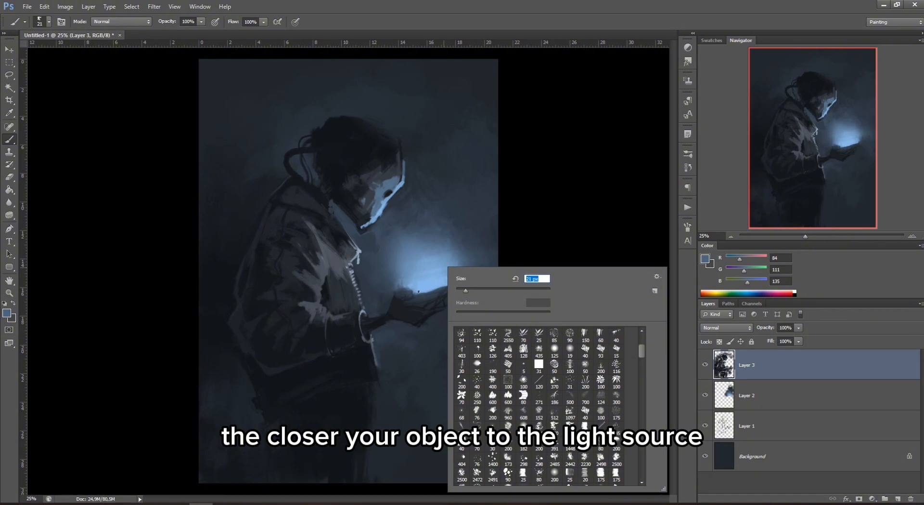
pyautogui.keyDown('alt'); pyautogui.click(414, 290); pyautogui.keyUp('alt')
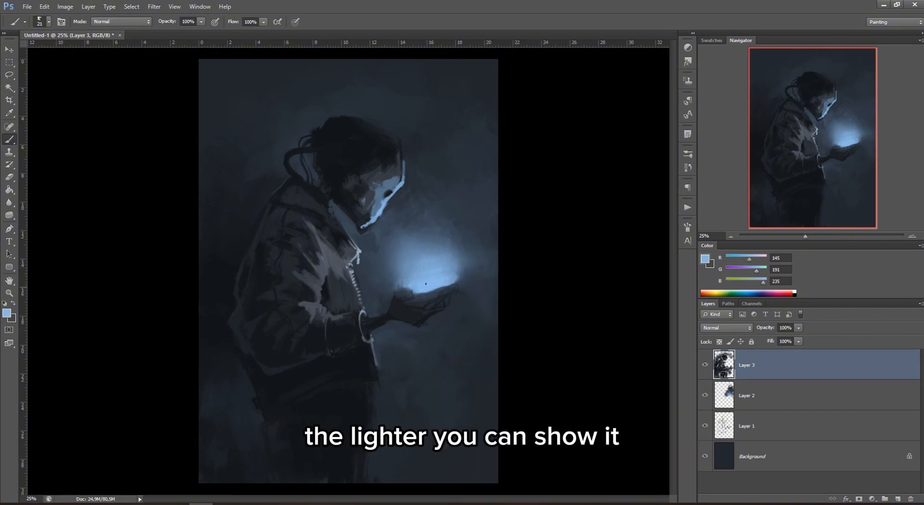
pyautogui.keyDown('alt'); pyautogui.click(402, 292); pyautogui.keyUp('alt')
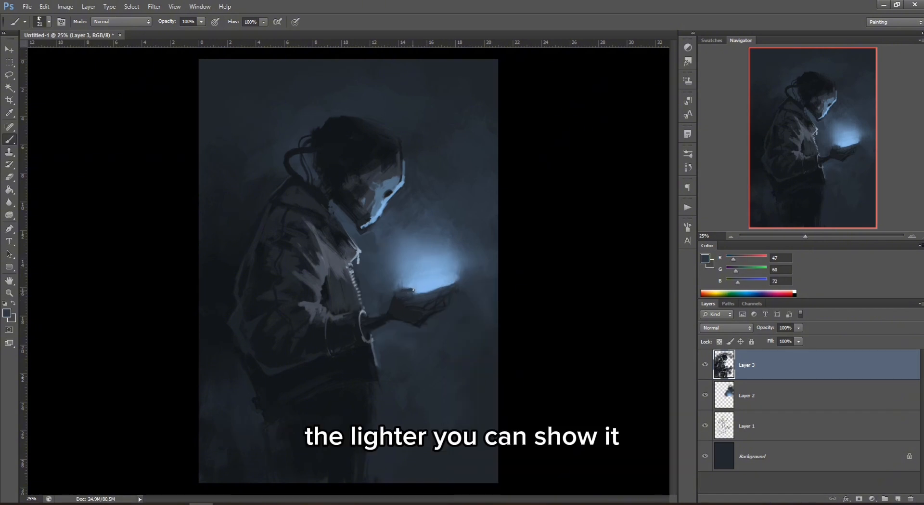
pyautogui.keyDown('alt'); pyautogui.click(463, 267); pyautogui.keyUp('alt')
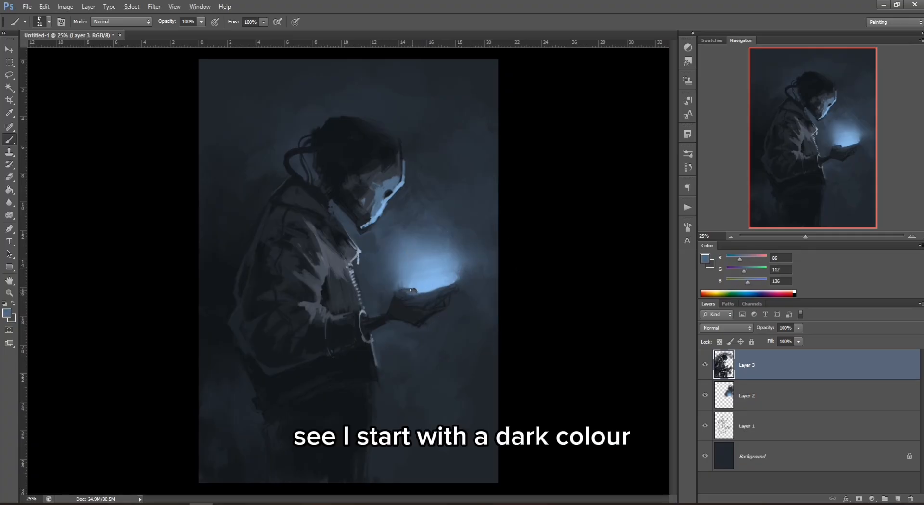
# - Blend the thumb from dark blue-grey at its base to lighter blue beside the phone with sampled colours
pyautogui.keyDown('alt'); pyautogui.click(396, 308); pyautogui.keyUp('alt')
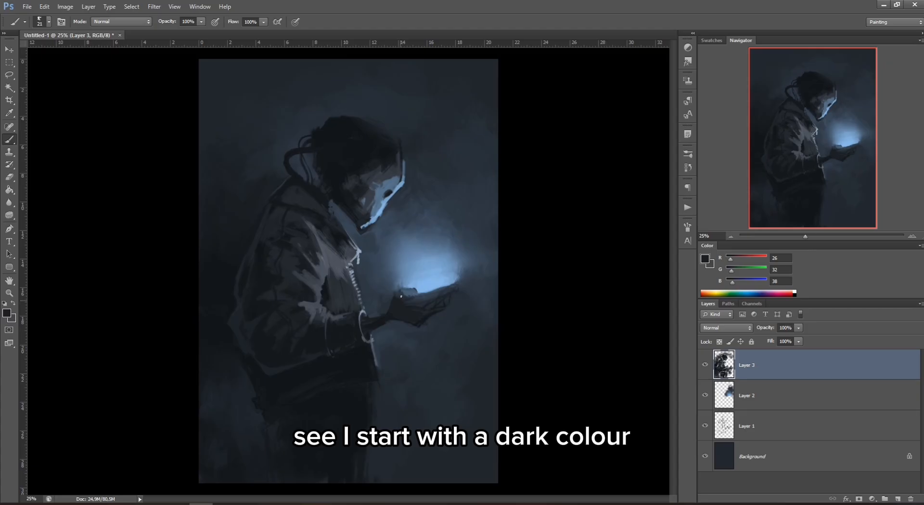
pyautogui.keyDown('alt'); pyautogui.click(410, 292); pyautogui.keyUp('alt')
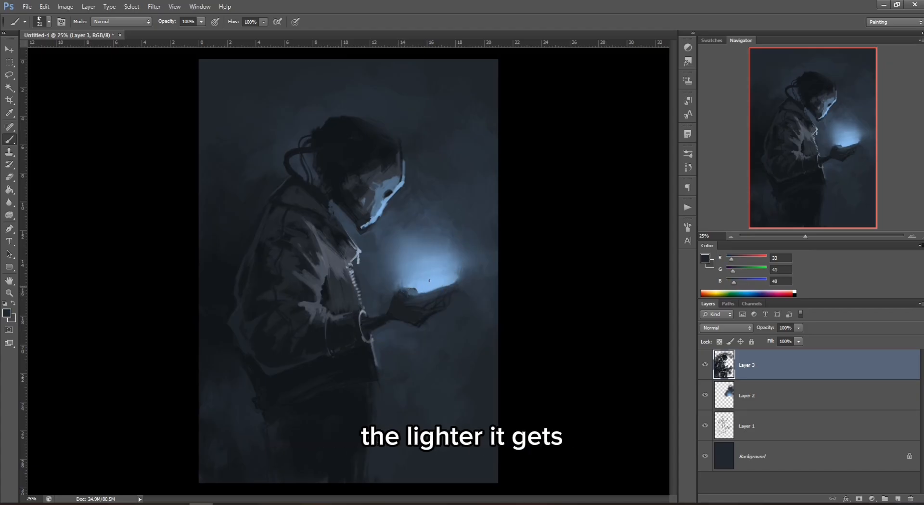
pyautogui.keyDown('alt'); pyautogui.click(412, 289); pyautogui.keyUp('alt')
# - Add light blue rim highlights along the thumb with 13 and 16 px brushes and colours sampled from the glow
pyautogui.rightClick(457, 263)
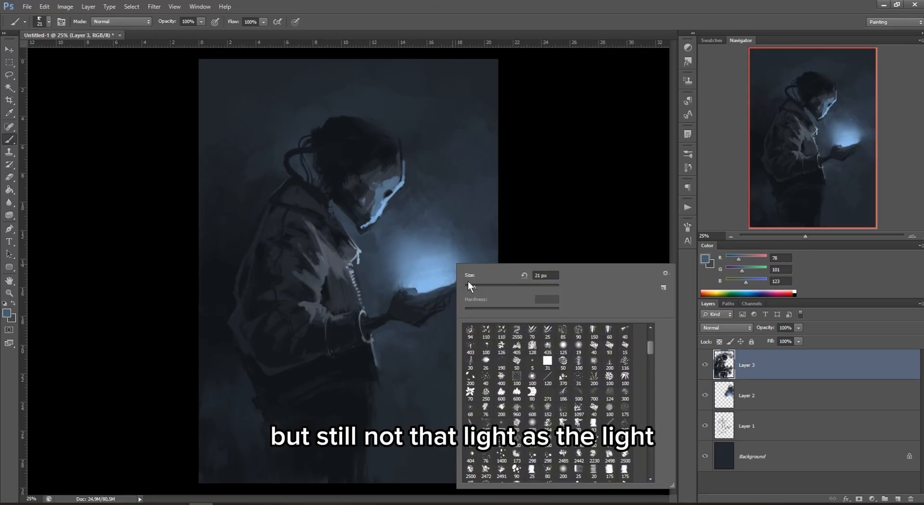
pyautogui.keyDown('alt'); pyautogui.click(436, 278); pyautogui.keyUp('alt')
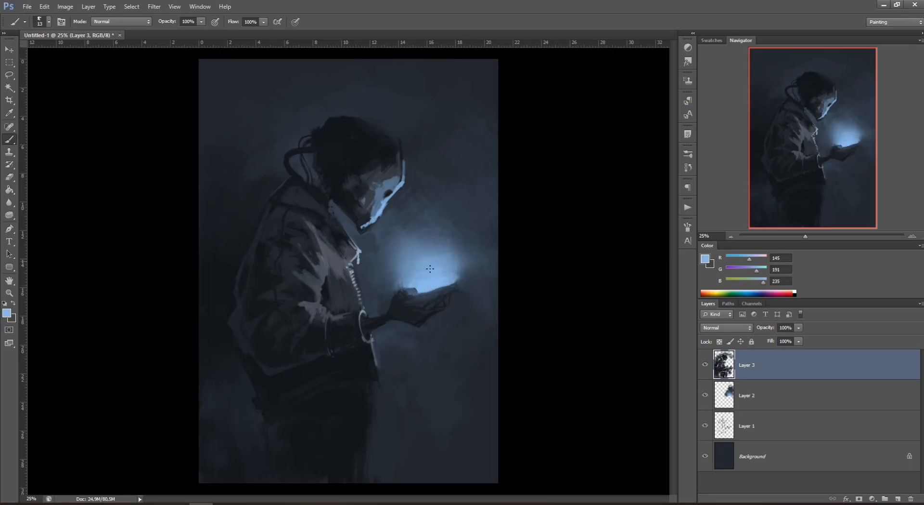
pyautogui.rightClick(453, 277)
pyautogui.keyDown('alt'); pyautogui.click(404, 289); pyautogui.keyUp('alt')
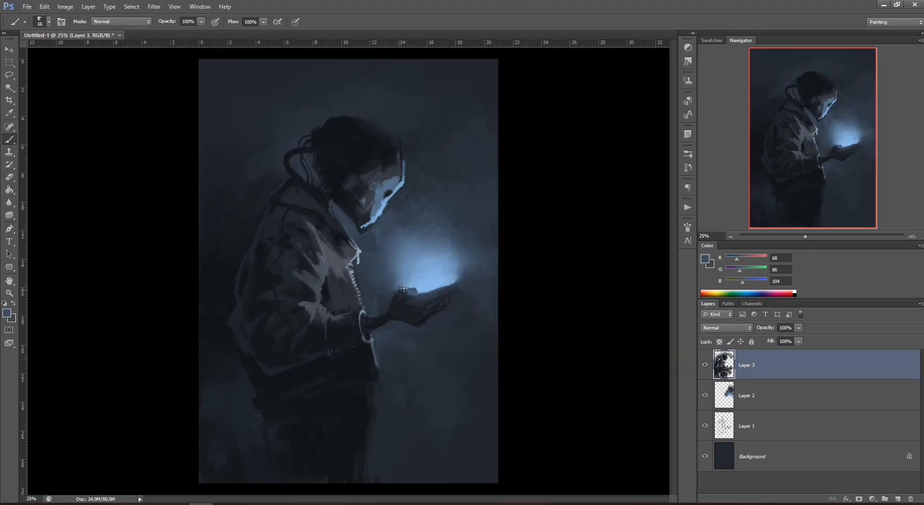
pyautogui.keyDown('alt'); pyautogui.click(429, 281); pyautogui.keyUp('alt')
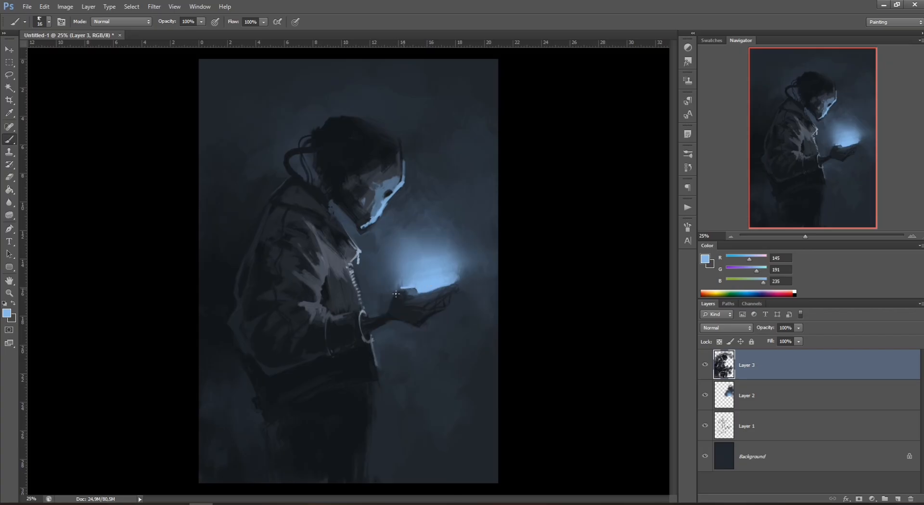
# - Set the foreground colour to light blue #bddfff and paint the phone's bright screen edge above the hand
pyautogui.keyDown('alt'); pyautogui.click(426, 280); pyautogui.keyUp('alt')
pyautogui.click(705, 259)
pyautogui.click(514, 223)
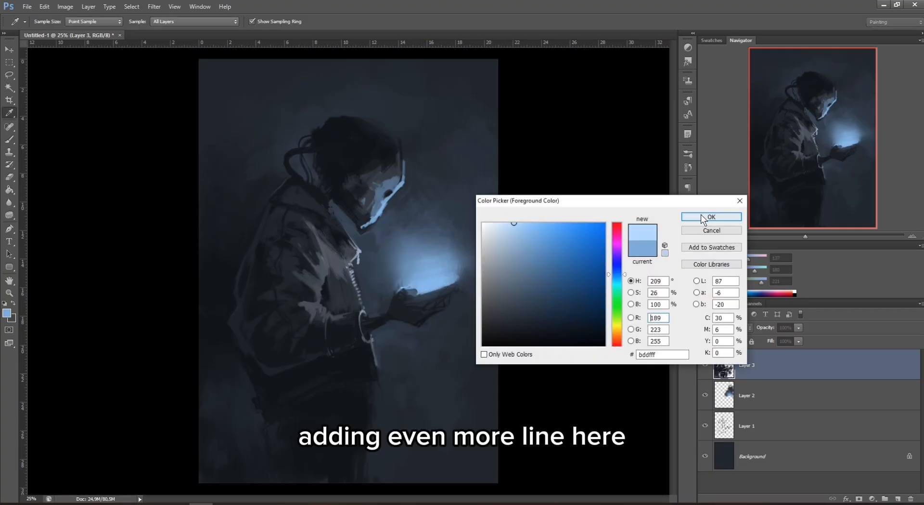
pyautogui.click(712, 217)
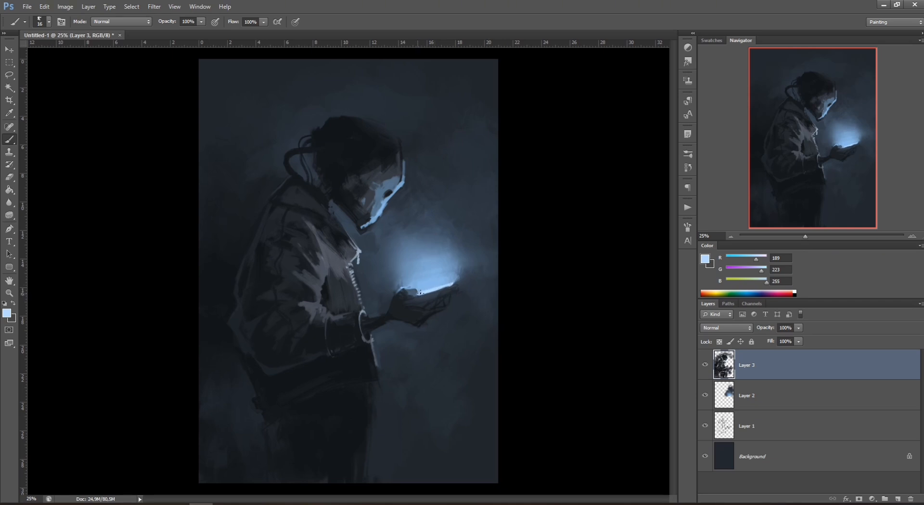
# - Enlarge the brush to 33 px and paint the palm and the phone's underside with sampled muted blues and dark greys
pyautogui.rightClick(454, 249)
pyautogui.click(481, 271)
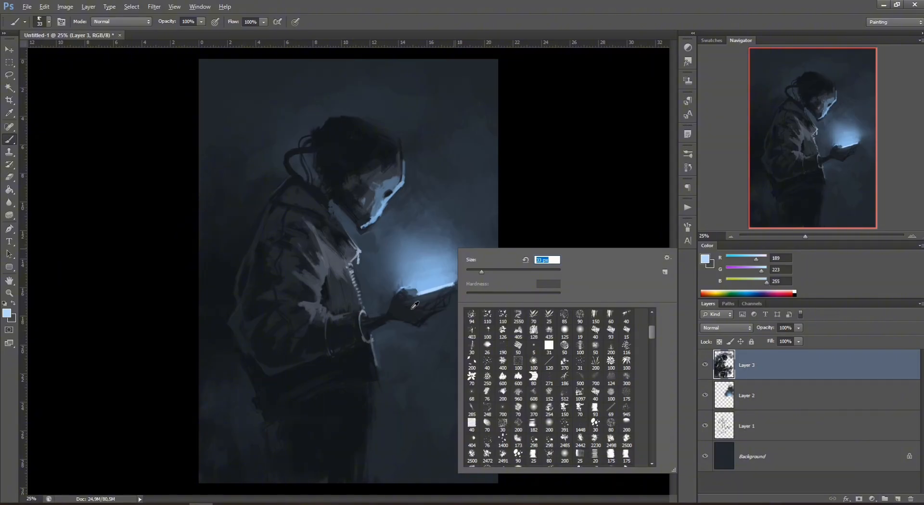
pyautogui.keyDown('alt'); pyautogui.click(428, 276); pyautogui.keyUp('alt')
pyautogui.keyDown('alt'); pyautogui.click(465, 268); pyautogui.keyUp('alt')
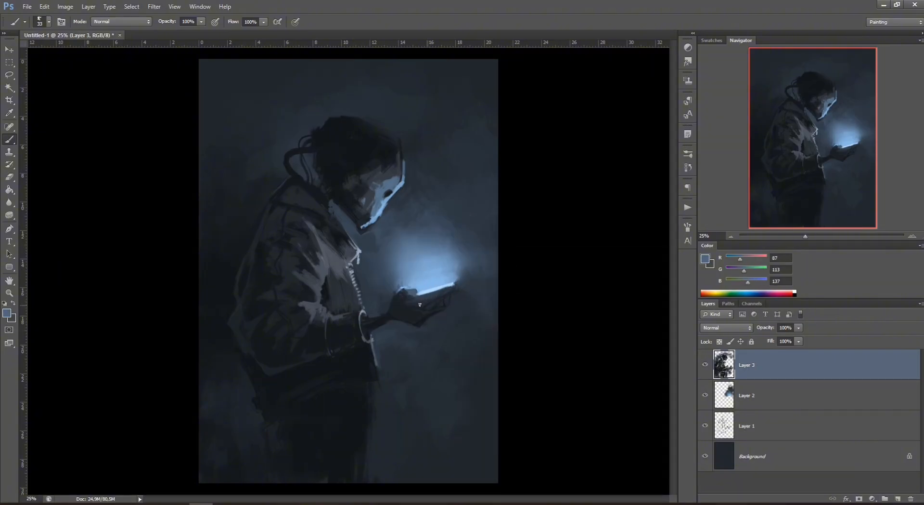
pyautogui.keyDown('alt'); pyautogui.click(440, 292); pyautogui.keyUp('alt')
pyautogui.keyDown('alt'); pyautogui.click(414, 313); pyautogui.keyUp('alt')
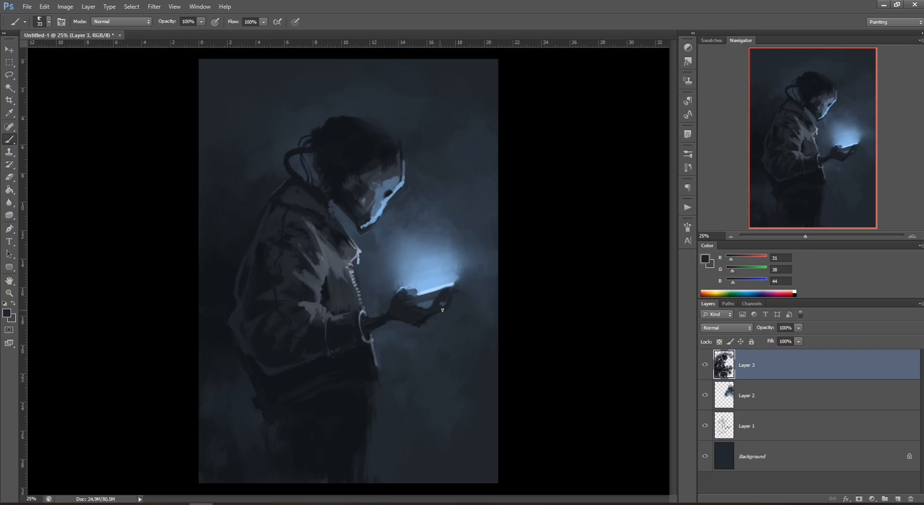
# - Shape the fingers and the lower contour of the hand with sampled hand and background tones
pyautogui.keyDown('alt'); pyautogui.click(418, 319); pyautogui.keyUp('alt')
pyautogui.keyDown('alt'); pyautogui.click(438, 318); pyautogui.keyUp('alt')
pyautogui.keyDown('alt'); pyautogui.click(438, 305); pyautogui.keyUp('alt')
pyautogui.keyDown('alt'); pyautogui.click(427, 327); pyautogui.keyUp('alt')
pyautogui.moveTo(430, 322); pyautogui.dragTo(418, 326)
# - Set the brush to 16 px and refine the palm and thumb base with sampled dark tones
pyautogui.rightClick(499, 277)
pyautogui.click(514, 303)
pyautogui.keyDown('alt'); pyautogui.click(394, 323); pyautogui.keyUp('alt')
pyautogui.keyDown('alt'); pyautogui.click(409, 307); pyautogui.keyUp('alt')
pyautogui.keyDown('alt'); pyautogui.click(416, 281); pyautogui.keyUp('alt')
pyautogui.keyDown('alt'); pyautogui.click(402, 278); pyautogui.keyUp('alt')
pyautogui.moveTo(397, 286); pyautogui.dragTo(392, 292)
pyautogui.hotkey('ctrl', 'z')
# - Define the fingertips and gaps between the fingers beneath the phone with sampled tones at 16 px
pyautogui.keyDown('alt'); pyautogui.click(457, 291); pyautogui.keyUp('alt')
pyautogui.keyDown('alt'); pyautogui.click(453, 275); pyautogui.keyUp('alt')
pyautogui.keyDown('alt'); pyautogui.click(436, 310); pyautogui.keyUp('alt')
pyautogui.rightClick(440, 309)
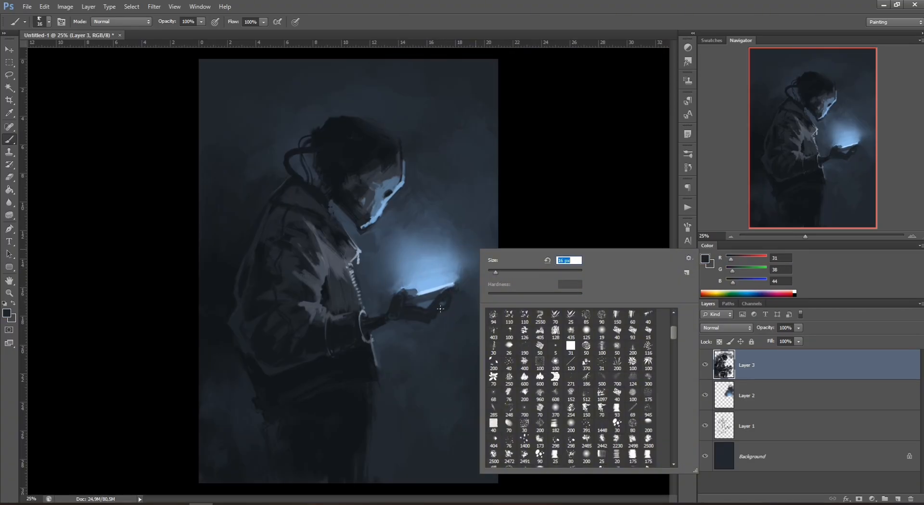
pyautogui.click(425, 310)
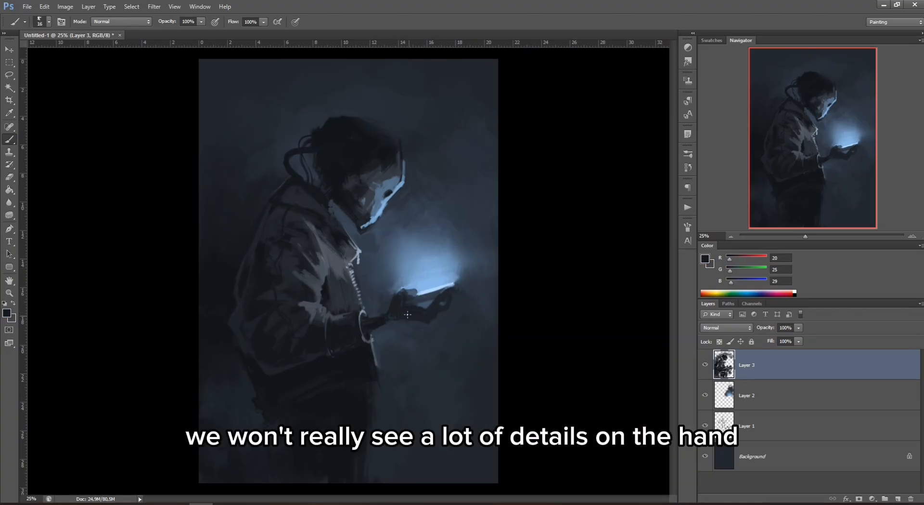
# - Enlarge the brush to 35 px and darken the fingers below the phone's far end with near-black
pyautogui.rightClick(439, 310)
pyautogui.click(483, 302)
pyautogui.click(443, 308)
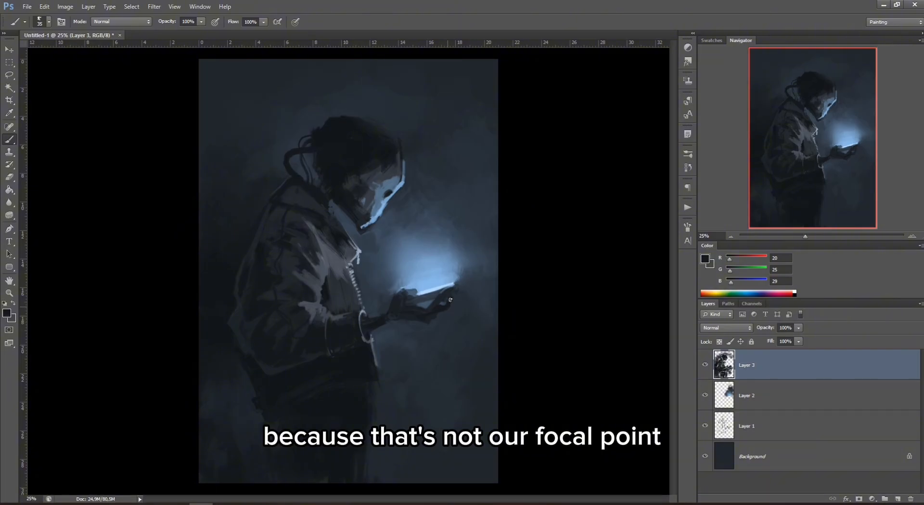
# - Set the brush to 28 px and paint the palm and fingers beneath the phone with sampled dark blue-grey tones
pyautogui.rightClick(471, 252)
pyautogui.click(496, 274)
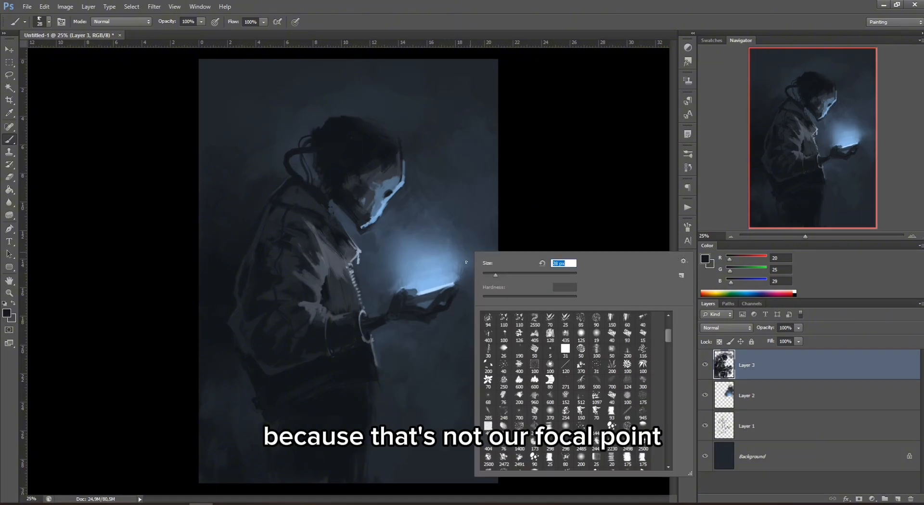
pyautogui.press('alt')
pyautogui.keyDown('alt'); pyautogui.click(408, 304); pyautogui.keyUp('alt')
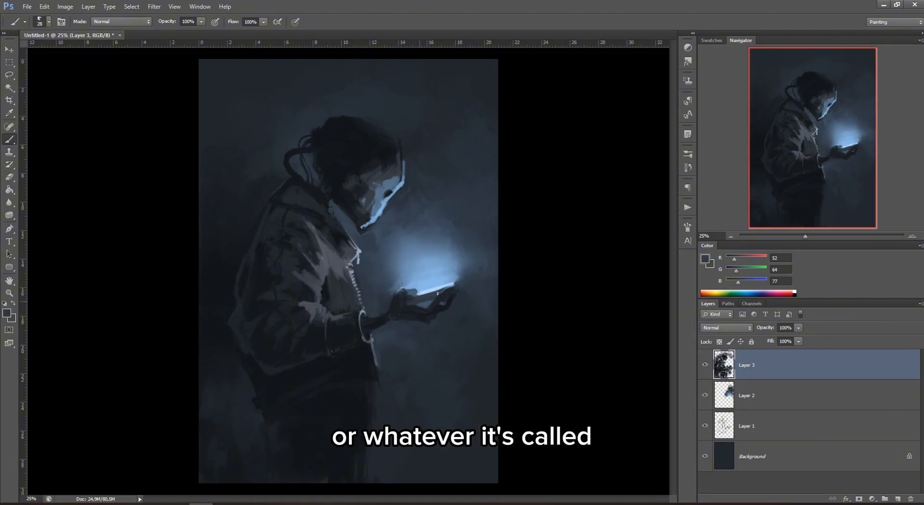
pyautogui.keyDown('alt'); pyautogui.click(422, 299); pyautogui.keyUp('alt')
pyautogui.keyDown('alt'); pyautogui.click(437, 289); pyautogui.keyUp('alt')
pyautogui.keyDown('alt'); pyautogui.click(445, 301); pyautogui.keyUp('alt')
pyautogui.moveTo(436, 291); pyautogui.dragTo(417, 295)
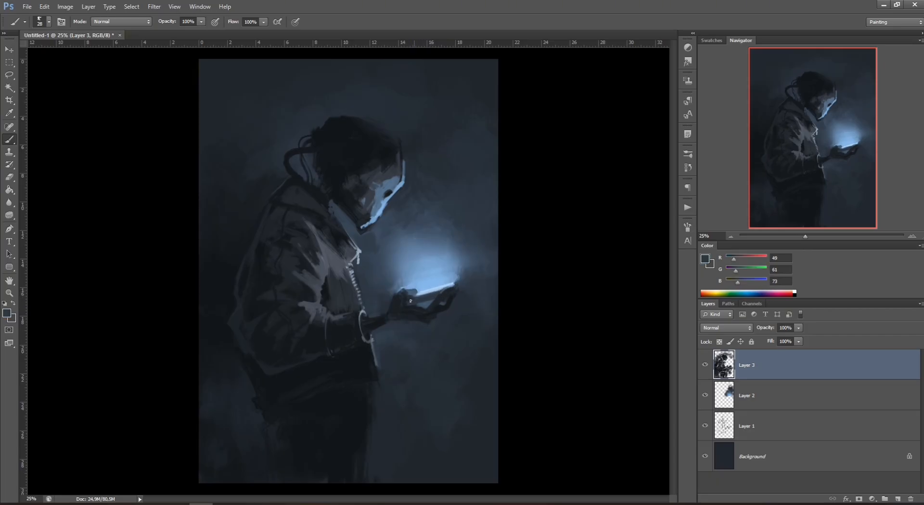
# - Reduce the brush to 17 px and refine the phone's glowing lower edge with sampled light blues
pyautogui.rightClick(452, 297)
pyautogui.moveTo(485, 297); pyautogui.dragTo(483, 297)
pyautogui.keyDown('alt'); pyautogui.click(440, 284); pyautogui.keyUp('alt')
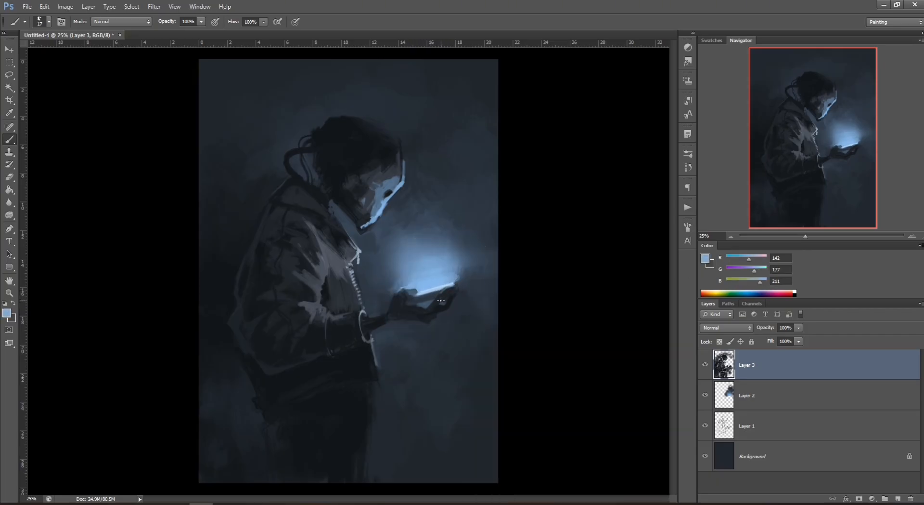
pyautogui.keyDown('alt'); pyautogui.click(440, 289); pyautogui.keyUp('alt')
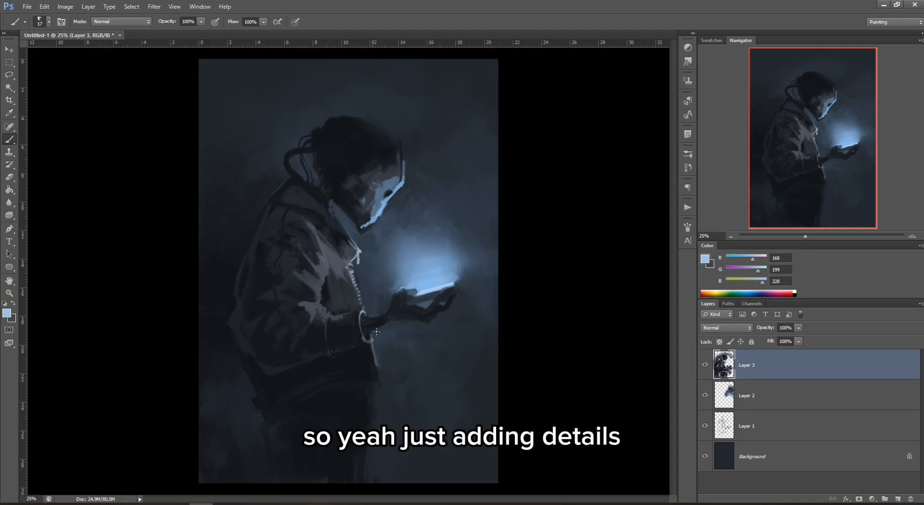
# - Add thin folds and hem details to the jacket's front and waistband with sampled greys at 17 px
pyautogui.keyDown('alt'); pyautogui.click(342, 283); pyautogui.keyUp('alt')
pyautogui.keyDown('alt'); pyautogui.click(350, 294); pyautogui.keyUp('alt')
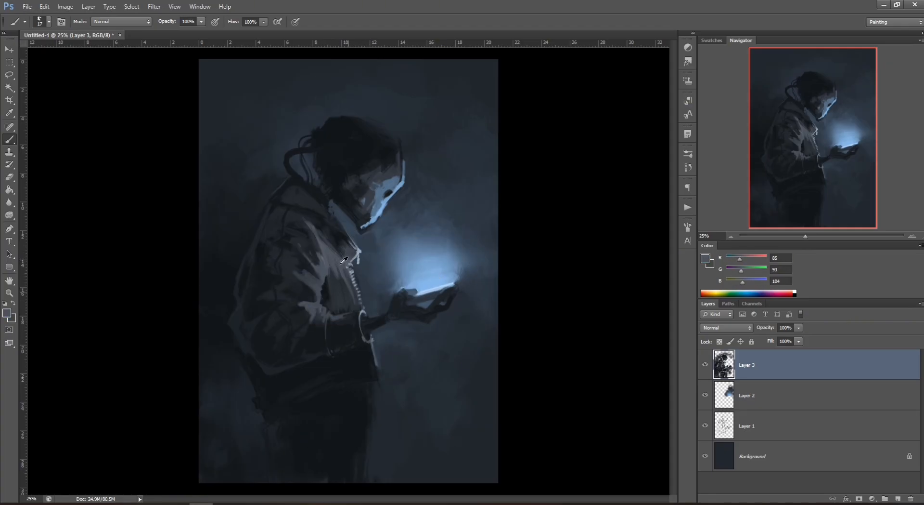
pyautogui.keyDown('alt'); pyautogui.click(359, 362); pyautogui.keyUp('alt')
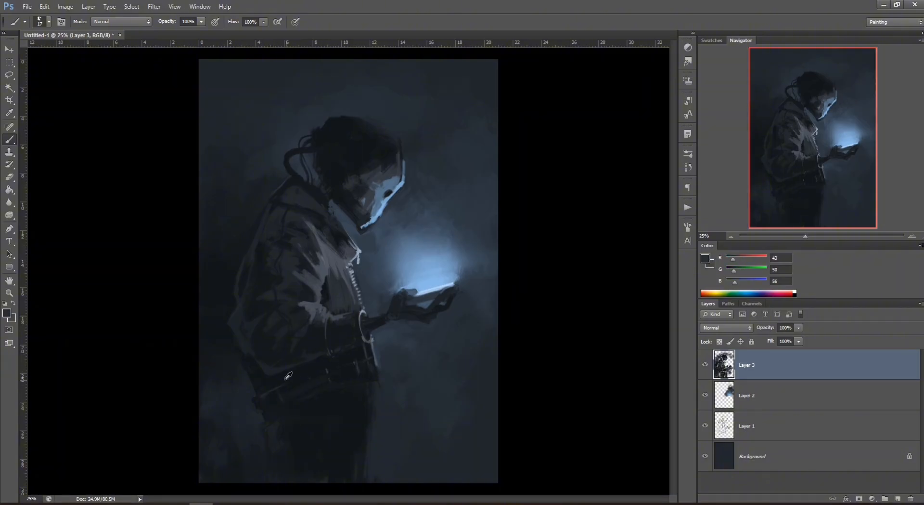
pyautogui.keyDown('alt'); pyautogui.click(362, 391); pyautogui.keyUp('alt')
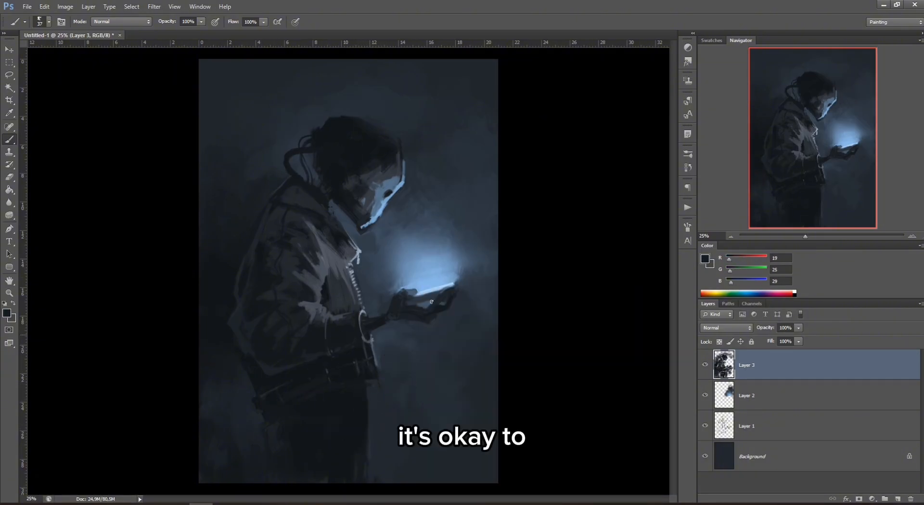
# - Enlarge the brush to 432 px and rough in the trousers and nearby background with sampled dark tones
pyautogui.rightClick(447, 256)
pyautogui.moveTo(461, 262); pyautogui.dragTo(526, 280)
pyautogui.keyDown('alt'); pyautogui.click(356, 433); pyautogui.keyUp('alt')
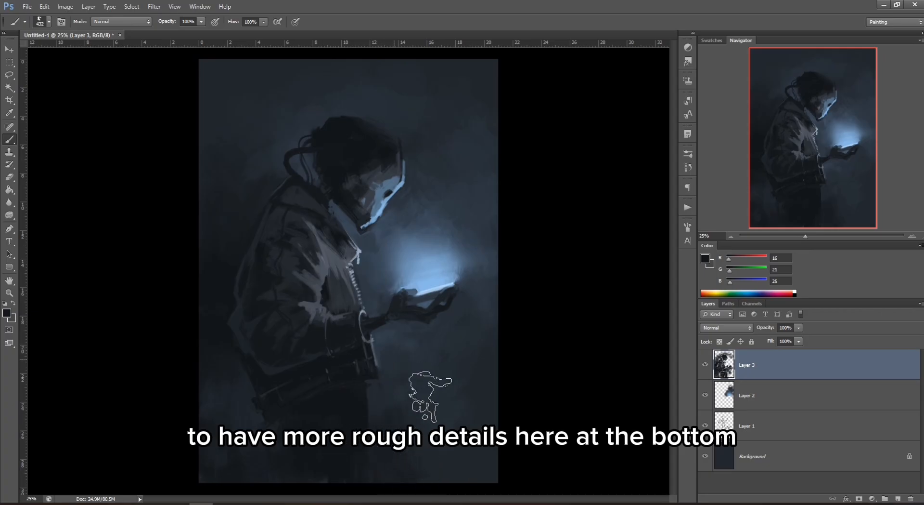
pyautogui.keyDown('alt'); pyautogui.click(404, 425); pyautogui.keyUp('alt')
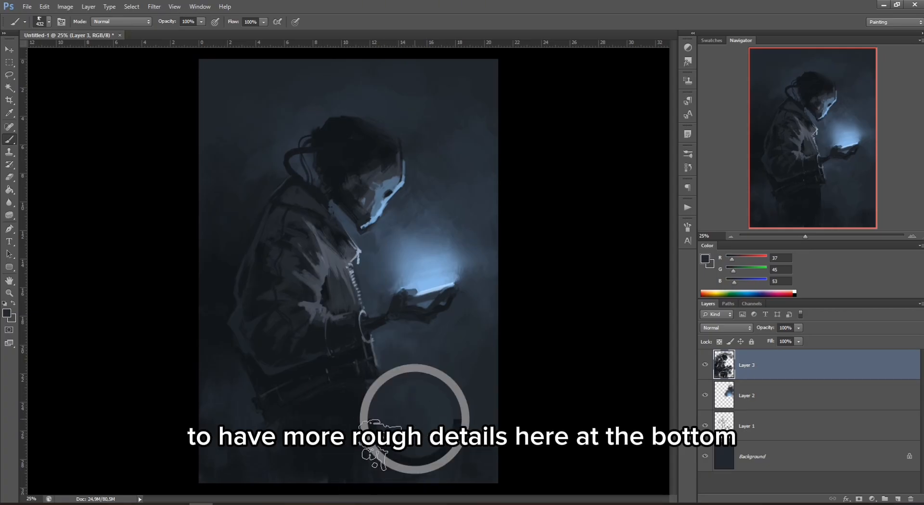
pyautogui.keyDown('alt'); pyautogui.click(407, 440); pyautogui.keyUp('alt')
pyautogui.keyDown('alt'); pyautogui.click(445, 407); pyautogui.keyUp('alt')
# - Reduce the brush size and rework the folds at the inner elbow with sampled jacket greys
pyautogui.rightClick(458, 307)
pyautogui.click(474, 299)
pyautogui.keyDown('alt'); pyautogui.click(325, 291); pyautogui.keyUp('alt')
pyautogui.keyDown('alt'); pyautogui.click(304, 298); pyautogui.keyUp('alt')
pyautogui.keyDown('alt'); pyautogui.click(313, 303); pyautogui.keyUp('alt')
# - Set the brush to 40 px and extend the light and dark folds radiating from the inner elbow across the sleeve
pyautogui.rightClick(378, 246)
pyautogui.write('40')
pyautogui.press('Return')
pyautogui.moveTo(317, 303); pyautogui.dragTo(306, 293)
pyautogui.keyDown('alt'); pyautogui.click(307, 295); pyautogui.keyUp('alt')
pyautogui.keyDown('alt'); pyautogui.click(302, 289); pyautogui.keyUp('alt')
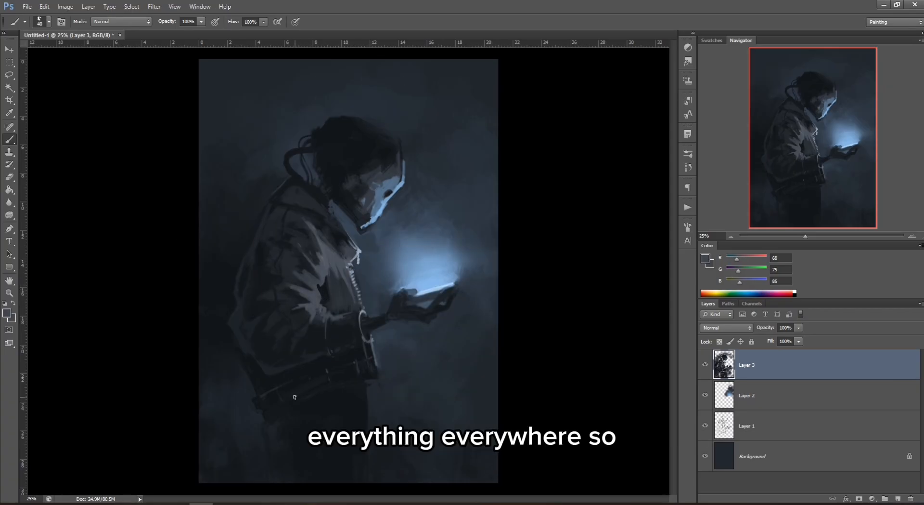
pyautogui.keyDown('alt'); pyautogui.click(295, 283); pyautogui.keyUp('alt')
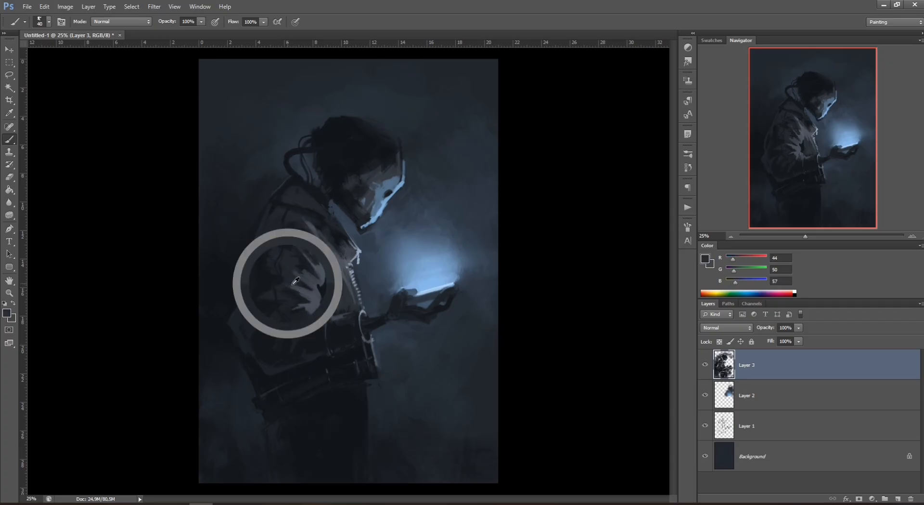
pyautogui.keyDown('alt'); pyautogui.click(307, 286); pyautogui.keyUp('alt')
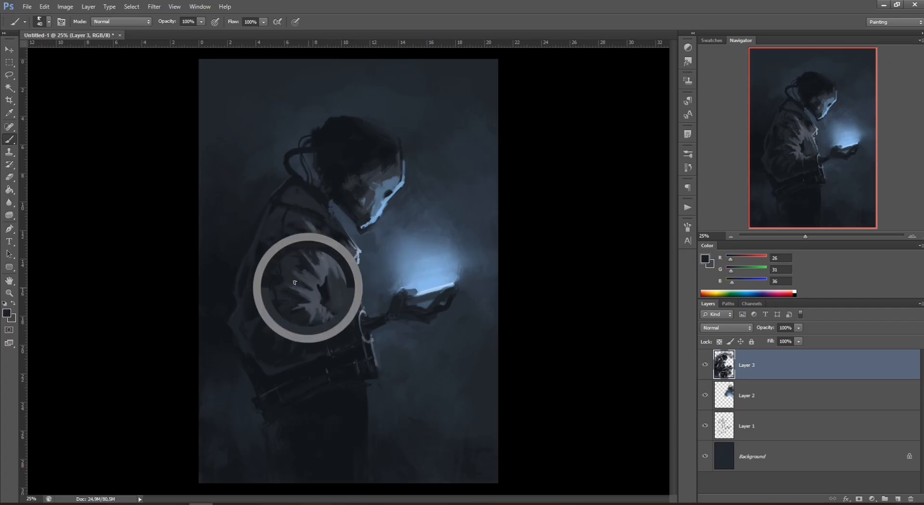
pyautogui.keyDown('alt'); pyautogui.click(317, 290); pyautogui.keyUp('alt')
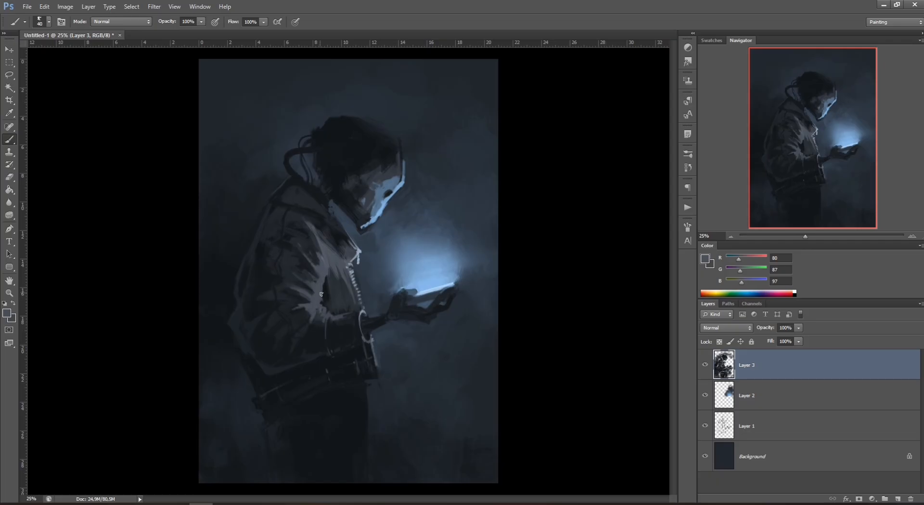
# - Reduce the brush to 24 px and add bright highlights to the inner-elbow folds with the zipper's light tone
pyautogui.rightClick(399, 241)
pyautogui.moveTo(421, 264); pyautogui.dragTo(413, 265)
pyautogui.keyDown('alt'); pyautogui.click(324, 271); pyautogui.keyUp('alt')
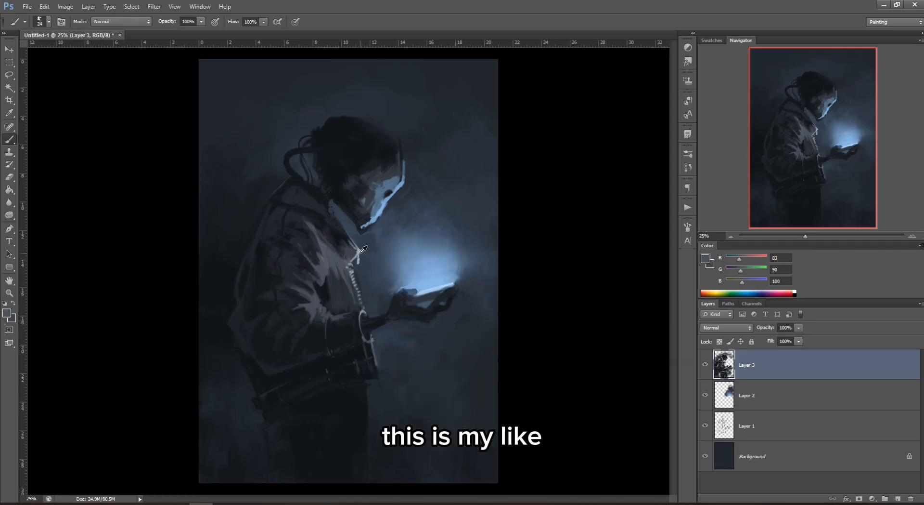
pyautogui.keyDown('alt'); pyautogui.click(359, 251); pyautogui.keyUp('alt')
pyautogui.keyDown('alt'); pyautogui.click(359, 251); pyautogui.keyUp('alt')
pyautogui.keyDown('alt'); pyautogui.click(318, 278); pyautogui.keyUp('alt')
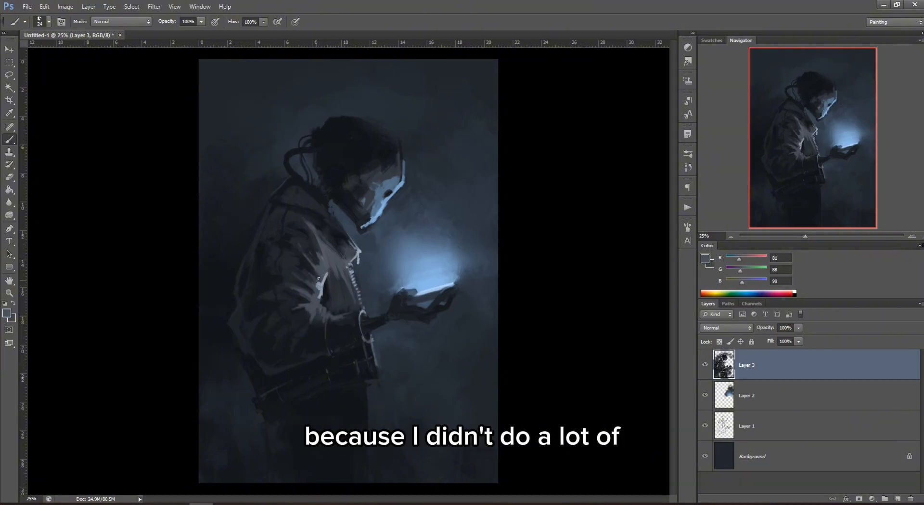
# - Sharpen and blend the inner-elbow folds with sampled light and dark jacket tones at 24 px
pyautogui.keyDown('alt'); pyautogui.click(319, 294); pyautogui.keyUp('alt')
pyautogui.keyDown('alt'); pyautogui.click(320, 305); pyautogui.keyUp('alt')
pyautogui.keyDown('alt'); pyautogui.click(325, 294); pyautogui.keyUp('alt')
pyautogui.keyDown('alt'); pyautogui.click(321, 288); pyautogui.keyUp('alt')
pyautogui.keyDown('alt'); pyautogui.click(307, 280); pyautogui.keyUp('alt')
pyautogui.keyDown('alt'); pyautogui.click(323, 285); pyautogui.keyUp('alt')
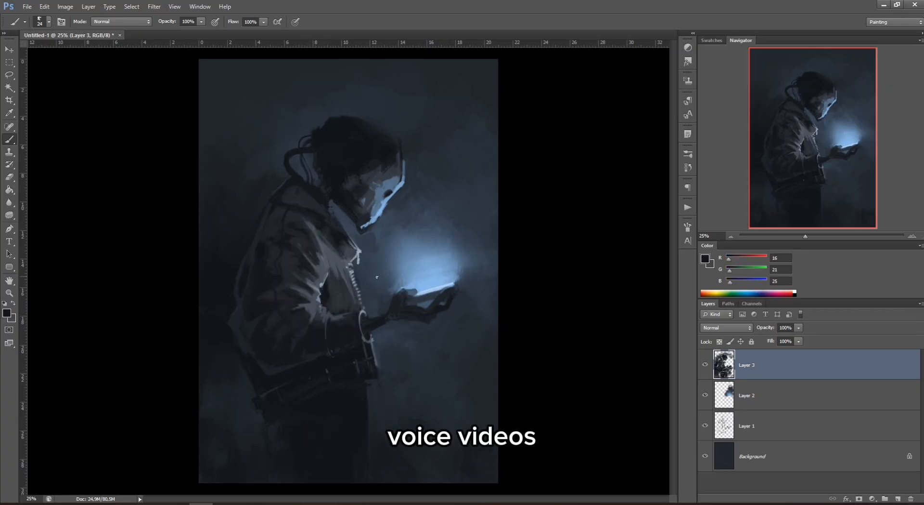
pyautogui.keyDown('alt'); pyautogui.click(322, 288); pyautogui.keyUp('alt')
pyautogui.keyDown('alt'); pyautogui.click(325, 292); pyautogui.keyUp('alt')
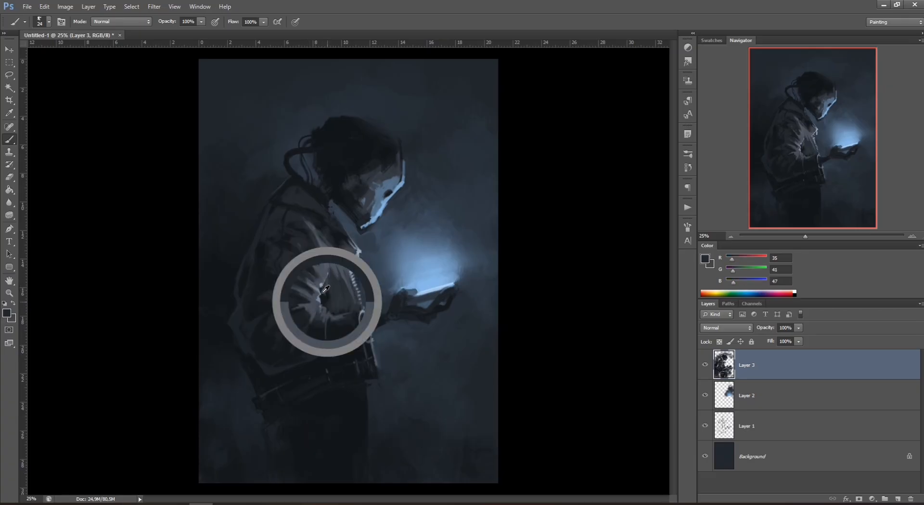
pyautogui.keyDown('alt'); pyautogui.click(330, 283); pyautogui.keyUp('alt')
pyautogui.moveTo(324, 291)
pyautogui.mouseDown()
pyautogui.moveTo(322, 268)
pyautogui.moveTo(334, 304)
pyautogui.moveTo(328, 286)
pyautogui.mouseUp()
pyautogui.keyDown('alt'); pyautogui.click(326, 284); pyautogui.keyUp('alt')
# - Enlarge the brush and soften the folds between the chest and upper sleeve with sampled mid greys
pyautogui.rightClick(336, 277)
pyautogui.click(368, 289)
pyautogui.keyDown('alt'); pyautogui.click(324, 289); pyautogui.keyUp('alt')
pyautogui.keyDown('alt'); pyautogui.click(329, 256); pyautogui.keyUp('alt')
pyautogui.keyDown('alt'); pyautogui.click(328, 282); pyautogui.keyUp('alt')
pyautogui.keyDown('alt'); pyautogui.click(325, 262); pyautogui.keyUp('alt')
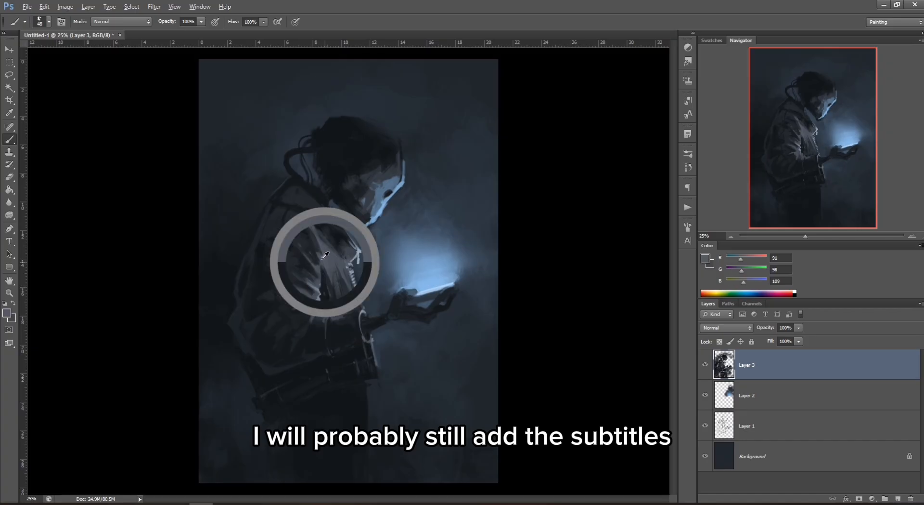
pyautogui.moveTo(308, 243); pyautogui.dragTo(318, 253)
# - Reduce the brush and define the long folds running from the shoulder down the upper sleeve with sampled greys
pyautogui.rightClick(344, 233)
pyautogui.click(361, 254)
pyautogui.keyDown('alt'); pyautogui.click(306, 233); pyautogui.keyUp('alt')
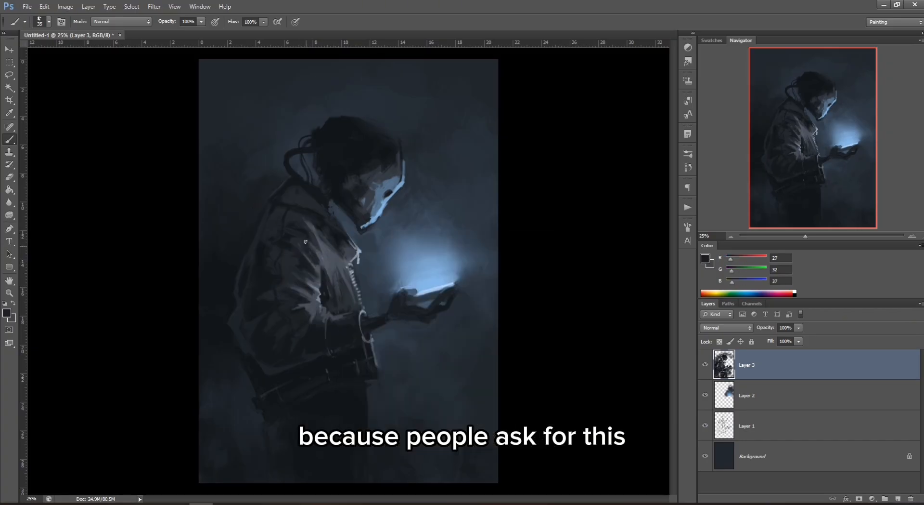
pyautogui.keyDown('alt'); pyautogui.click(329, 247); pyautogui.keyUp('alt')
pyautogui.keyDown('alt'); pyautogui.click(322, 253); pyautogui.keyUp('alt')
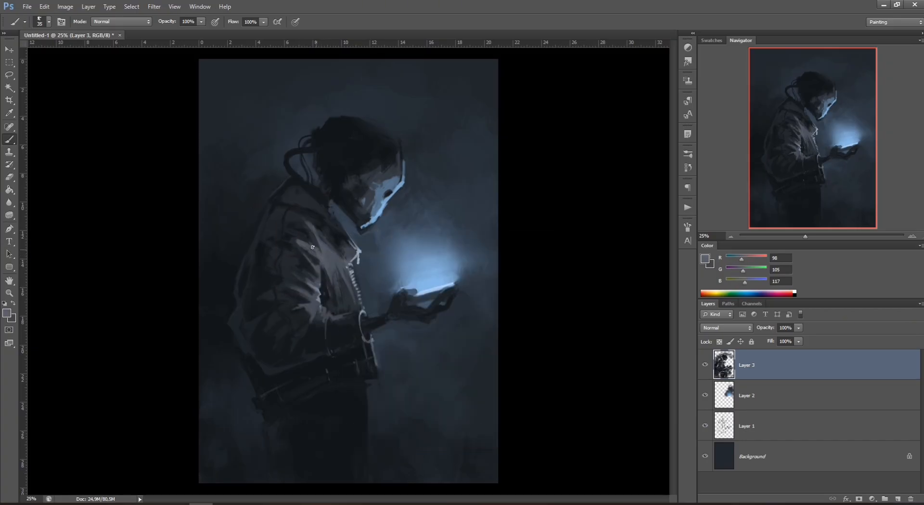
pyautogui.keyDown('alt'); pyautogui.click(303, 243); pyautogui.keyUp('alt')
pyautogui.keyDown('alt'); pyautogui.click(332, 253); pyautogui.keyUp('alt')
pyautogui.keyDown('alt'); pyautogui.click(303, 227); pyautogui.keyUp('alt')
pyautogui.moveTo(305, 220); pyautogui.dragTo(317, 229)
pyautogui.keyDown('alt'); pyautogui.click(321, 241); pyautogui.keyUp('alt')
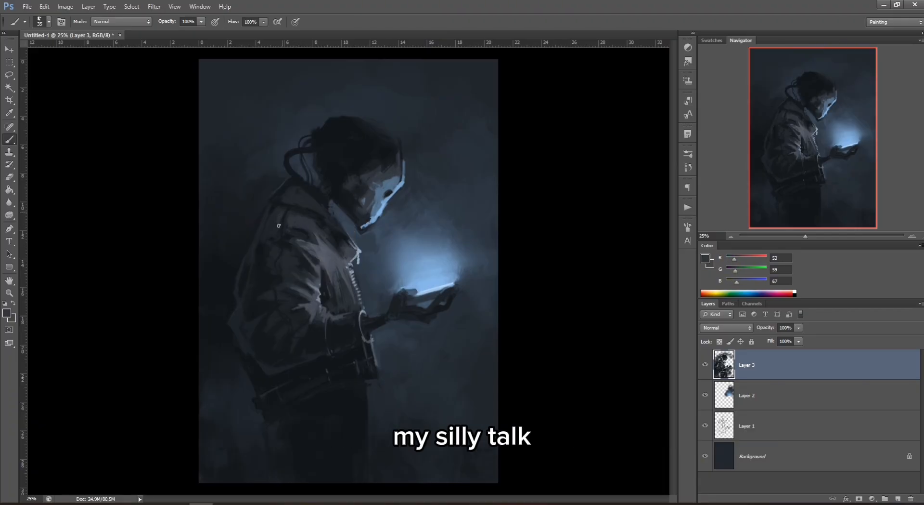
# - Adjust the brush to about 30 px and lighten the jacket's shoulder below the collar with sampled greys
pyautogui.rightClick(333, 194)
pyautogui.click(348, 214)
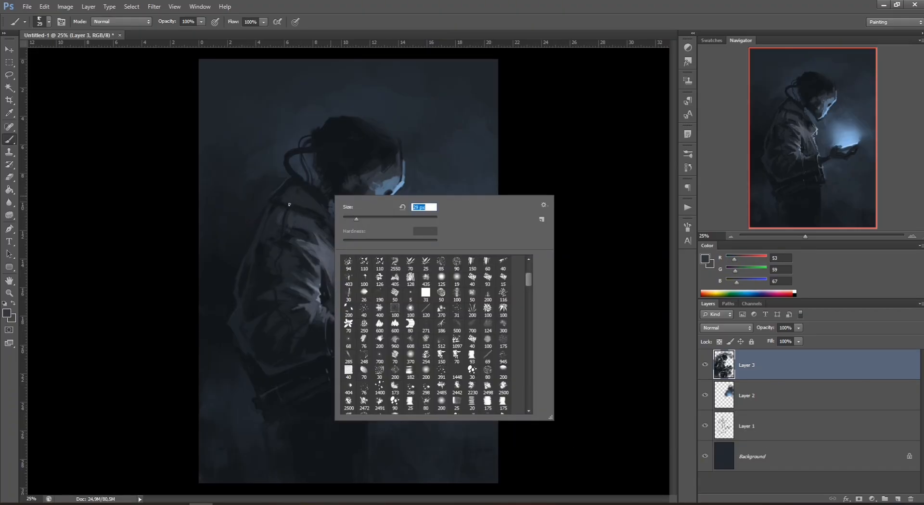
pyautogui.click(287, 204)
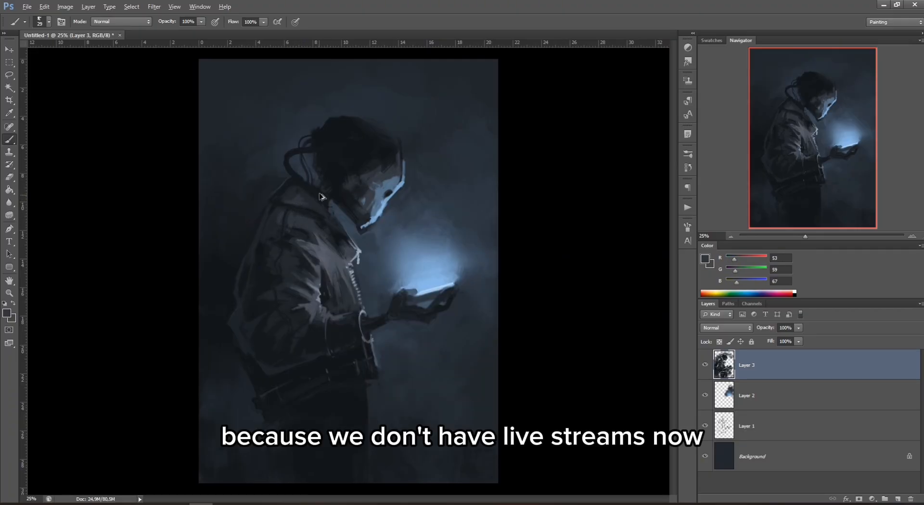
pyautogui.keyDown('alt'); pyautogui.click(300, 202); pyautogui.keyUp('alt')
pyautogui.rightClick(325, 208)
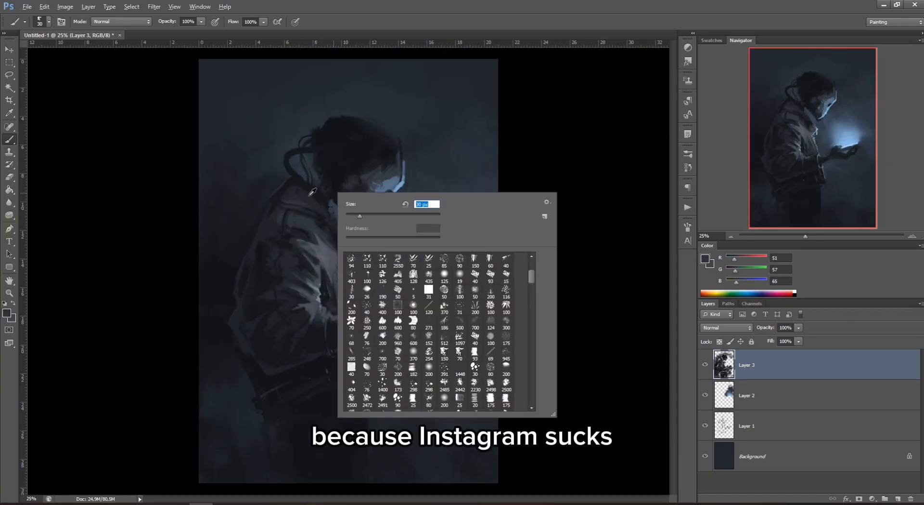
pyautogui.keyDown('alt'); pyautogui.click(290, 200); pyautogui.keyUp('alt')
# - Set the brush to 19 px and add thin light details to the shoulder with tones sampled from the zipper
pyautogui.rightClick(341, 196)
pyautogui.click(315, 221)
pyautogui.keyDown('alt'); pyautogui.click(359, 252); pyautogui.keyUp('alt')
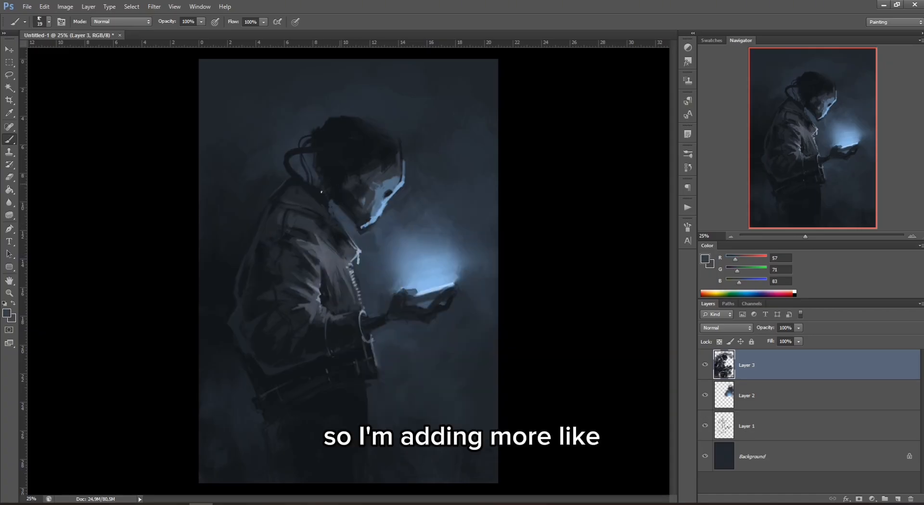
pyautogui.keyDown('alt'); pyautogui.click(359, 253); pyautogui.keyUp('alt')
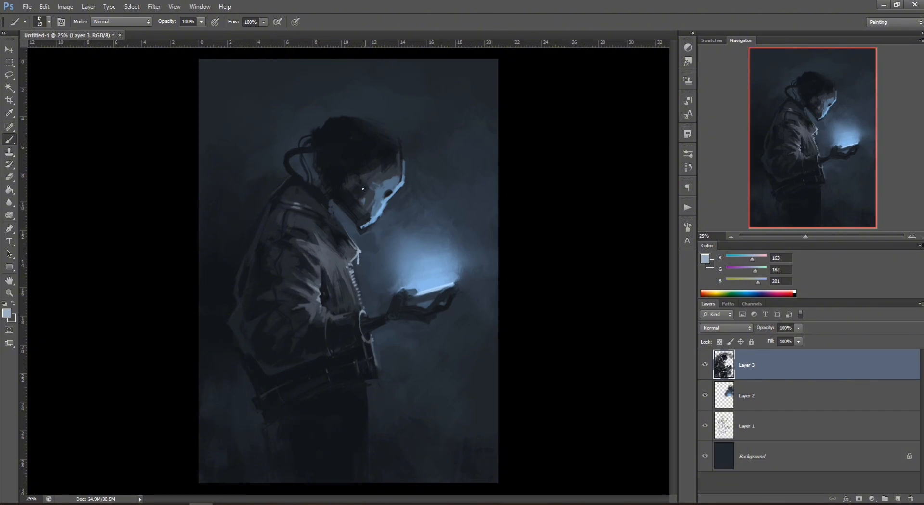
# - Change the foreground colour to a less saturated grey with a shifted hue, RGB 129, 131, 138
pyautogui.click(708, 259)
pyautogui.moveTo(499, 264); pyautogui.dragTo(491, 278)
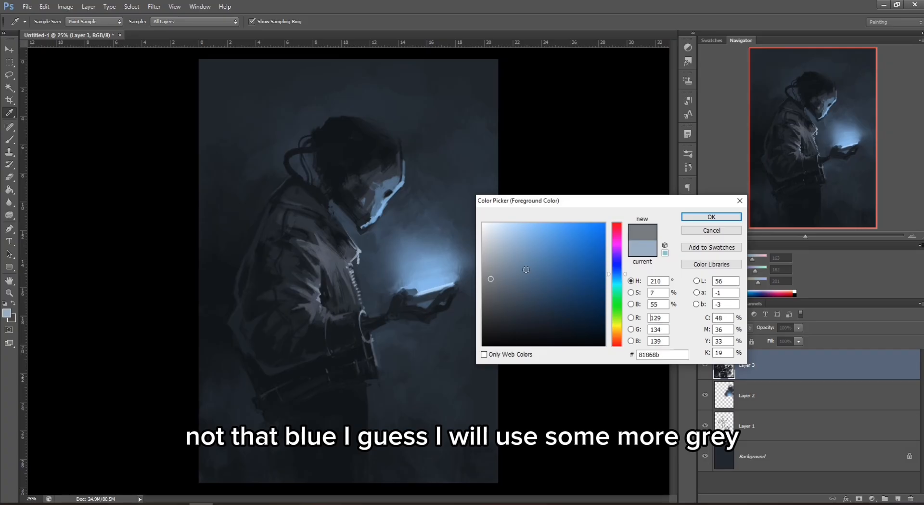
pyautogui.click(712, 217)
pyautogui.click(707, 259)
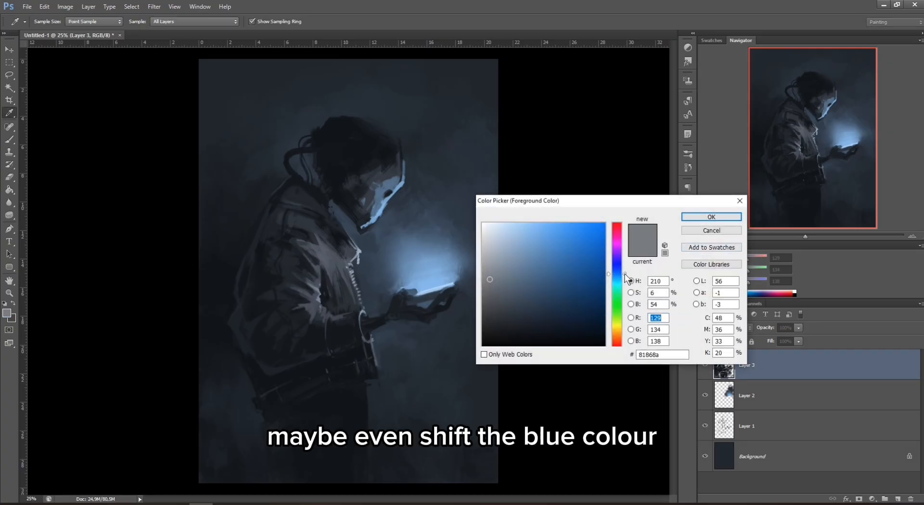
pyautogui.moveTo(625, 273); pyautogui.dragTo(625, 268)
pyautogui.click(712, 217)
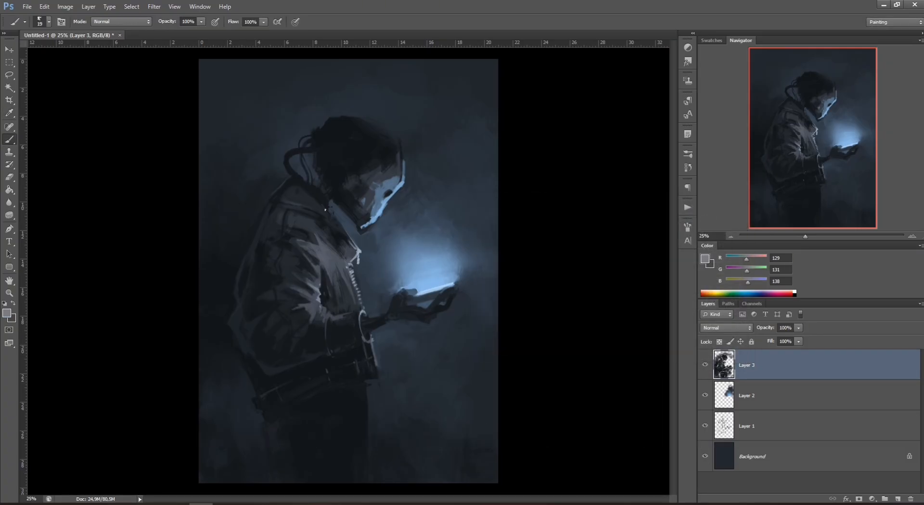
# - Reduce the brush to 12 px and paint fine grey highlights along the jacket's shoulder seams
pyautogui.rightClick(349, 177)
pyautogui.click(371, 200)
pyautogui.click(296, 206)
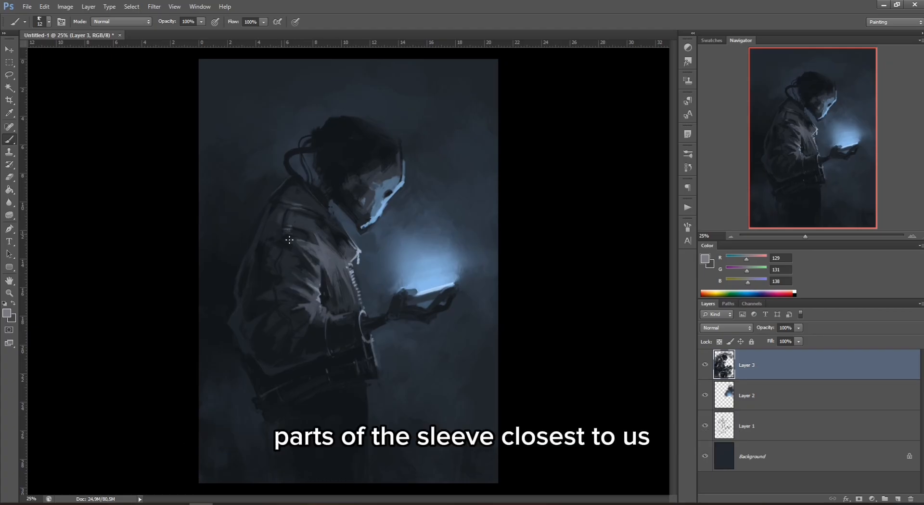
# - Adjust the brush size and paint grey highlights down the upper part of the near sleeve
pyautogui.rightClick(313, 199)
pyautogui.click(331, 223)
pyautogui.moveTo(288, 220); pyautogui.dragTo(287, 262)
# - Enlarge the brush to 37 px and blend the upper-sleeve highlights with sampled mid and dark greys
pyautogui.rightClick(328, 246)
pyautogui.click(354, 272)
pyautogui.keyDown('alt'); pyautogui.click(289, 255); pyautogui.keyUp('alt')
pyautogui.keyDown('alt'); pyautogui.click(287, 262); pyautogui.keyUp('alt')
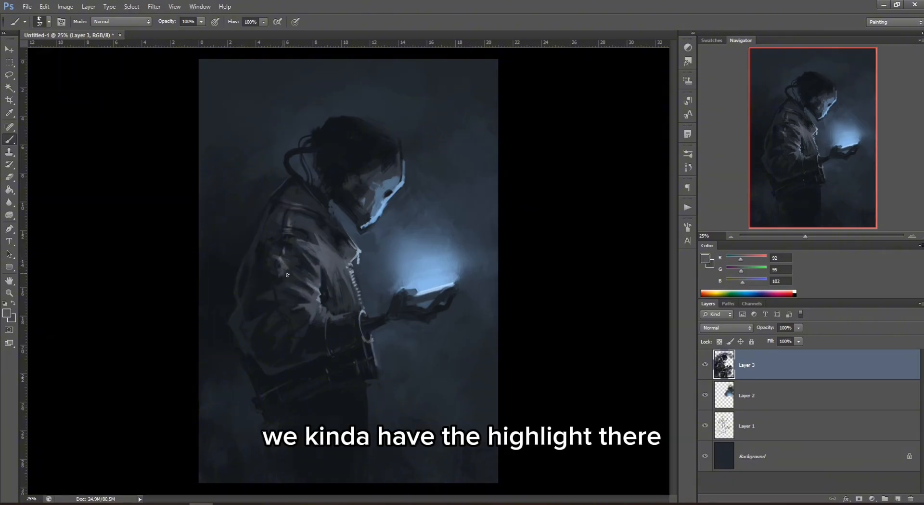
pyautogui.keyDown('alt'); pyautogui.click(287, 264); pyautogui.keyUp('alt')
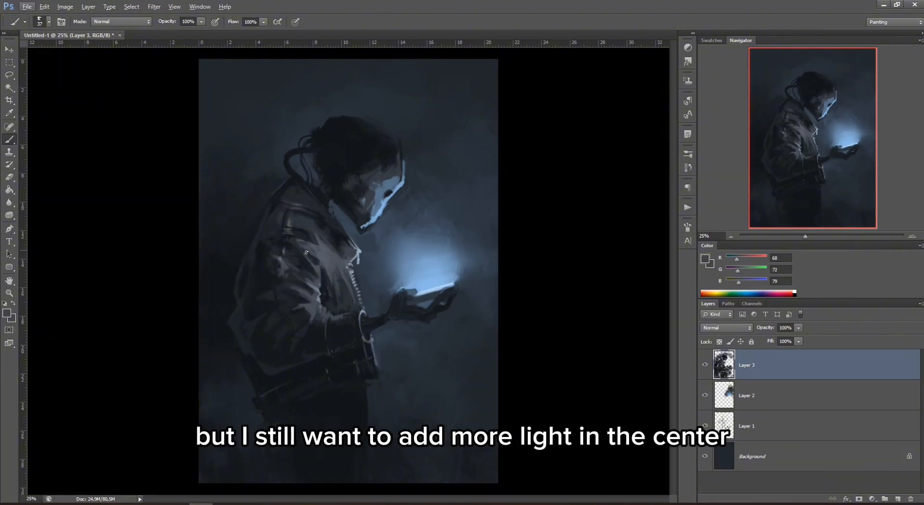
pyautogui.keyDown('alt'); pyautogui.click(282, 263); pyautogui.keyUp('alt')
# - Set the brush to 20 px and paint fine light folds across the middle of the sleeve
pyautogui.rightClick(338, 238)
pyautogui.write('20')
pyautogui.press('Return')
pyautogui.keyDown('alt'); pyautogui.click(271, 291); pyautogui.keyUp('alt')
pyautogui.moveTo(272, 295); pyautogui.dragTo(296, 285)
# - Enlarge the brush to 37 px and build up lit folds over the sleeve's centre and upper part with sampled greys
pyautogui.rightClick(277, 313)
pyautogui.click(329, 296)
pyautogui.press('Return')
pyautogui.keyDown('alt'); pyautogui.click(268, 273); pyautogui.keyUp('alt')
pyautogui.keyDown('alt'); pyautogui.click(290, 288); pyautogui.keyUp('alt')
pyautogui.moveTo(288, 329); pyautogui.dragTo(301, 332)
pyautogui.moveTo(285, 253); pyautogui.dragTo(284, 233)
pyautogui.keyDown('alt'); pyautogui.click(281, 293); pyautogui.keyUp('alt')
pyautogui.keyDown('alt'); pyautogui.click(280, 315); pyautogui.keyUp('alt')
pyautogui.keyDown('alt'); pyautogui.click(299, 218); pyautogui.keyUp('alt')
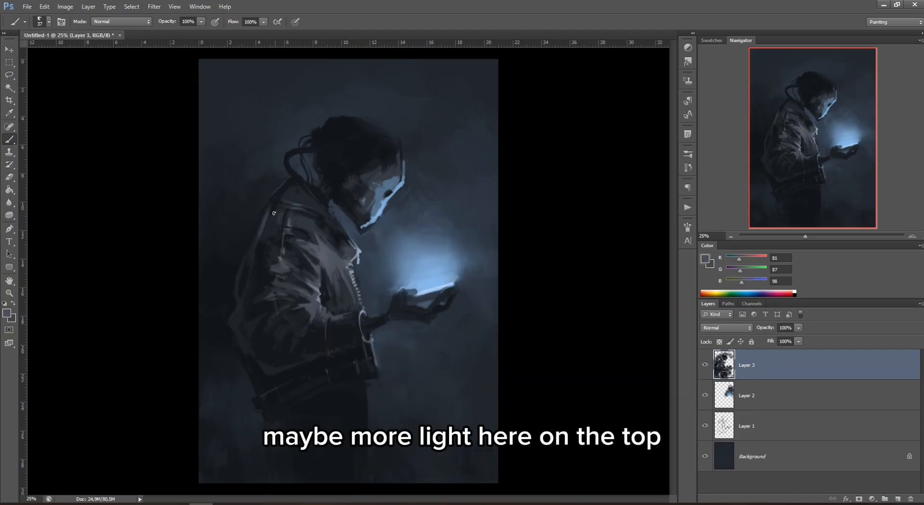
# - Adjust the brush size and lighten the back edge and top of the shoulder with sampled jacket greys
pyautogui.rightClick(271, 233)
pyautogui.click(335, 231)
pyautogui.keyDown('alt'); pyautogui.click(270, 220); pyautogui.keyUp('alt')
pyautogui.moveTo(275, 211); pyautogui.dragTo(268, 241)
pyautogui.keyDown('alt'); pyautogui.click(271, 208); pyautogui.keyUp('alt')
pyautogui.keyDown('alt'); pyautogui.click(283, 209); pyautogui.keyUp('alt')
# - Refine the folds around the shoulder seam at the top of the sleeve with sampled light and dark greys
pyautogui.keyDown('alt'); pyautogui.click(284, 222); pyautogui.keyUp('alt')
pyautogui.keyDown('alt'); pyautogui.click(295, 226); pyautogui.keyUp('alt')
pyautogui.keyDown('alt'); pyautogui.click(293, 228); pyautogui.keyUp('alt')
pyautogui.keyDown('alt'); pyautogui.click(296, 228); pyautogui.keyUp('alt')
pyautogui.keyDown('alt'); pyautogui.rightClick(295, 228); pyautogui.keyUp('alt')
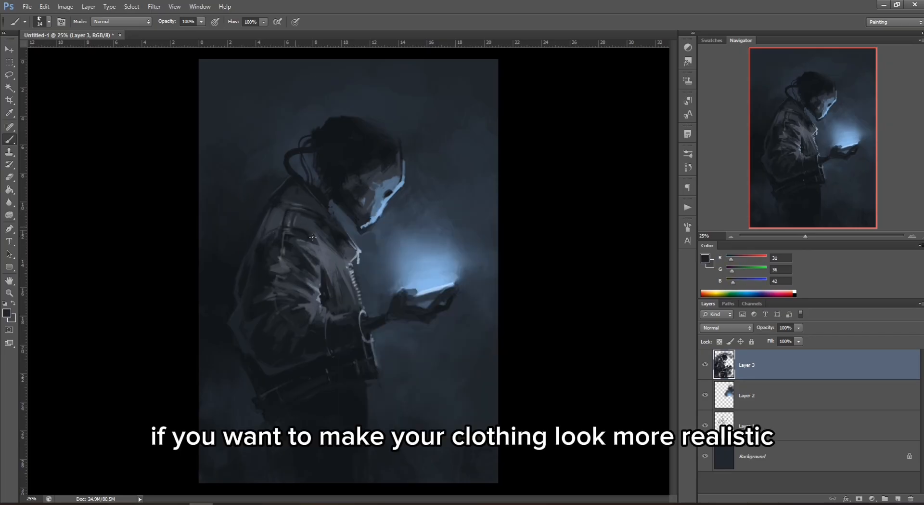
# - Paint seam details across the shoulder and upper sleeve with sampled light and dark jacket greys
pyautogui.keyDown('alt'); pyautogui.click(316, 248); pyautogui.keyUp('alt')
pyautogui.keyDown('alt'); pyautogui.click(318, 236); pyautogui.keyUp('alt')
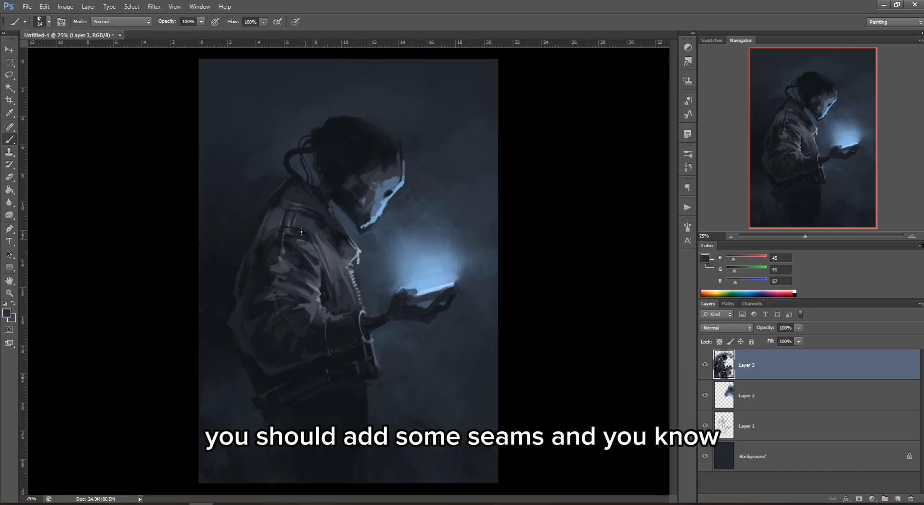
pyautogui.keyDown('alt'); pyautogui.click(271, 215); pyautogui.keyUp('alt')
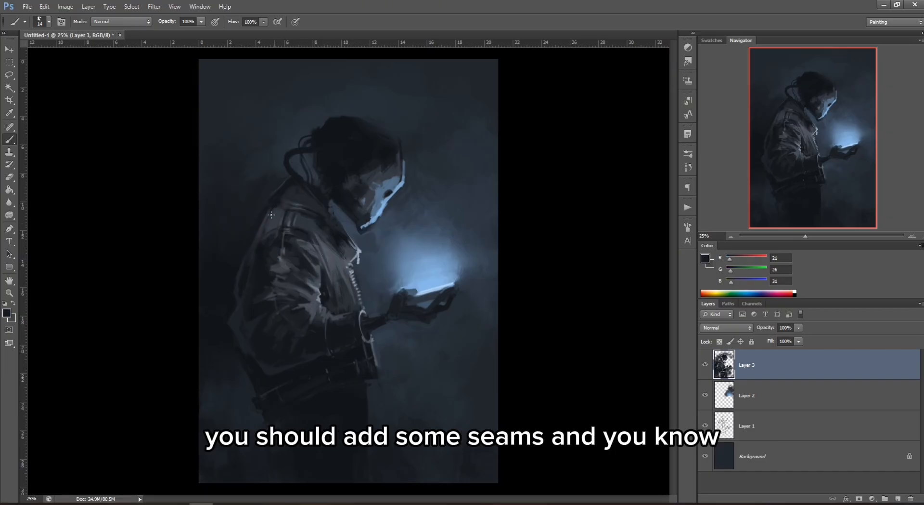
pyautogui.keyDown('alt'); pyautogui.click(306, 219); pyautogui.keyUp('alt')
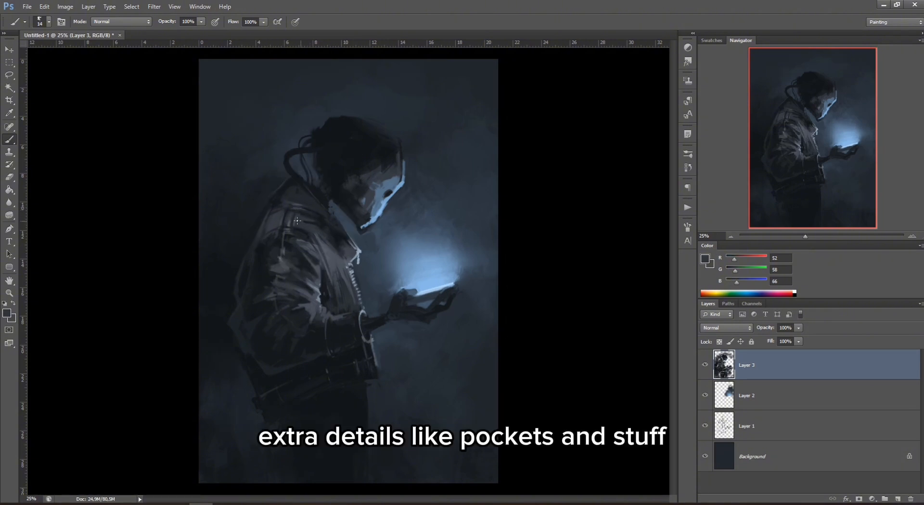
pyautogui.keyDown('alt'); pyautogui.click(321, 224); pyautogui.keyUp('alt')
pyautogui.keyDown('alt'); pyautogui.click(295, 270); pyautogui.keyUp('alt')
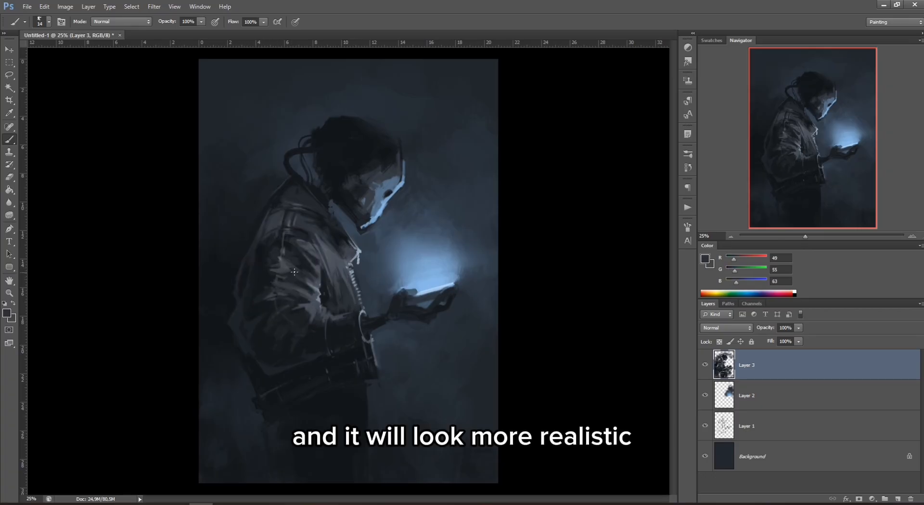
pyautogui.keyDown('alt'); pyautogui.click(295, 274); pyautogui.keyUp('alt')
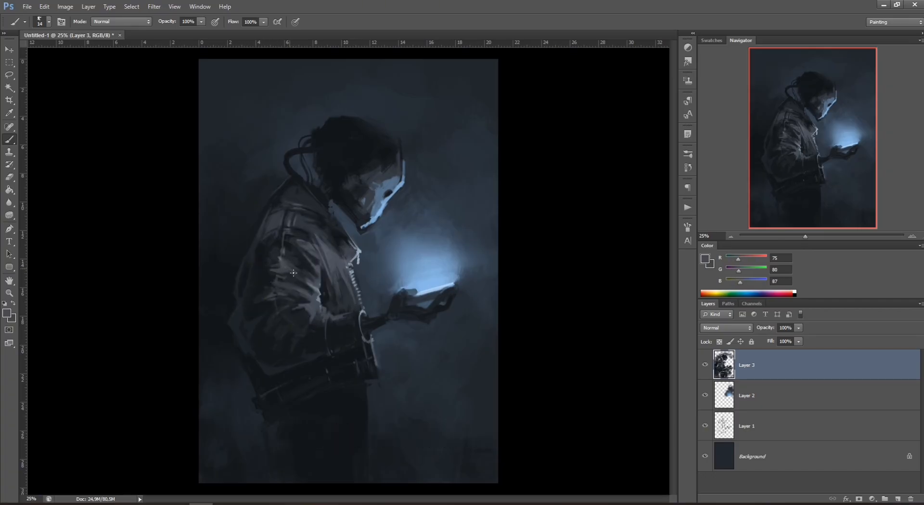
# - Add a new layer above the figure and set the foreground colour to orange ff7336
pyautogui.keyDown('alt'); pyautogui.click(431, 275); pyautogui.keyUp('alt')
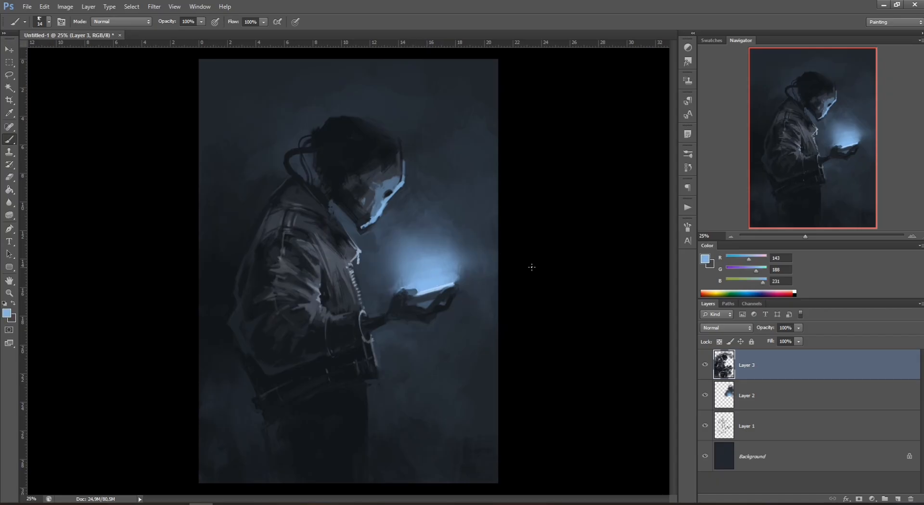
pyautogui.click(898, 499)
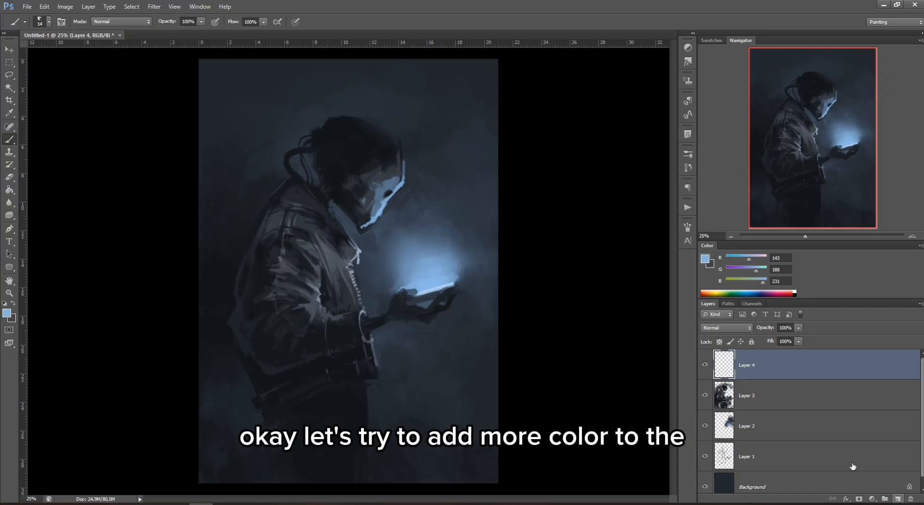
pyautogui.click(706, 260)
pyautogui.moveTo(621, 336); pyautogui.dragTo(642, 337)
pyautogui.click(579, 223)
pyautogui.click(625, 339)
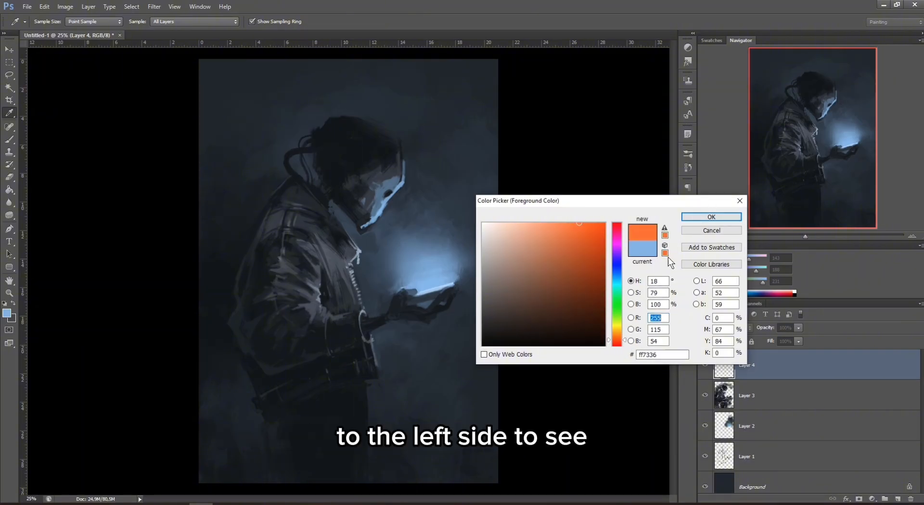
pyautogui.click(701, 218)
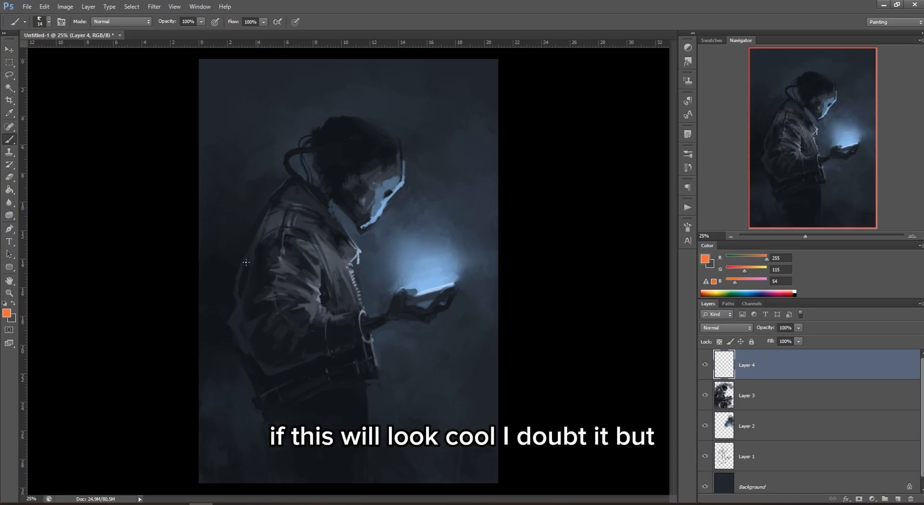
# - Paint an orange rim light along the jacket's lower back edge down to the hem, adjusting the brush to 30 px
pyautogui.moveTo(234, 307)
pyautogui.mouseDown()
pyautogui.moveTo(339, 274)
pyautogui.moveTo(232, 321)
pyautogui.mouseUp()
pyautogui.rightClick(312, 250)
pyautogui.click(340, 276)
pyautogui.click(231, 316)
pyautogui.moveTo(231, 324)
pyautogui.mouseDown()
pyautogui.moveTo(245, 356)
pyautogui.moveTo(263, 364)
pyautogui.moveTo(250, 375)
pyautogui.mouseUp()
pyautogui.rightClick(276, 314)
pyautogui.click(242, 357)
pyautogui.moveTo(248, 367); pyautogui.dragTo(255, 406)
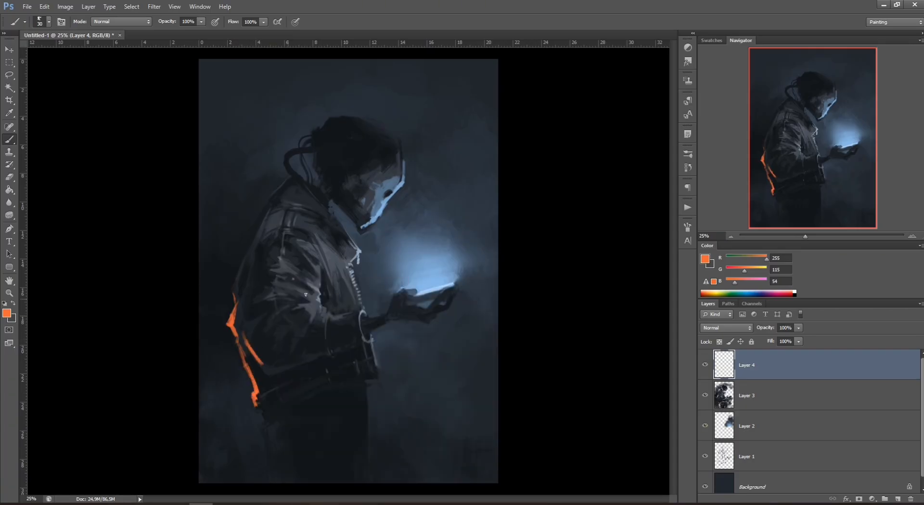
# - Adjust the brush to 25 px and fill out the orange light on the lower back and rear hem
pyautogui.rightClick(287, 299)
pyautogui.click(331, 301)
pyautogui.moveTo(249, 359); pyautogui.dragTo(256, 380)
pyautogui.moveTo(246, 357)
pyautogui.mouseDown()
pyautogui.moveTo(263, 390)
pyautogui.moveTo(251, 389)
pyautogui.mouseUp()
pyautogui.moveTo(244, 346)
pyautogui.mouseDown()
pyautogui.moveTo(261, 378)
pyautogui.moveTo(278, 372)
pyautogui.mouseUp()
pyautogui.rightClick(291, 299)
pyautogui.click(318, 299)
pyautogui.click(264, 366)
pyautogui.moveTo(246, 344); pyautogui.dragTo(238, 312)
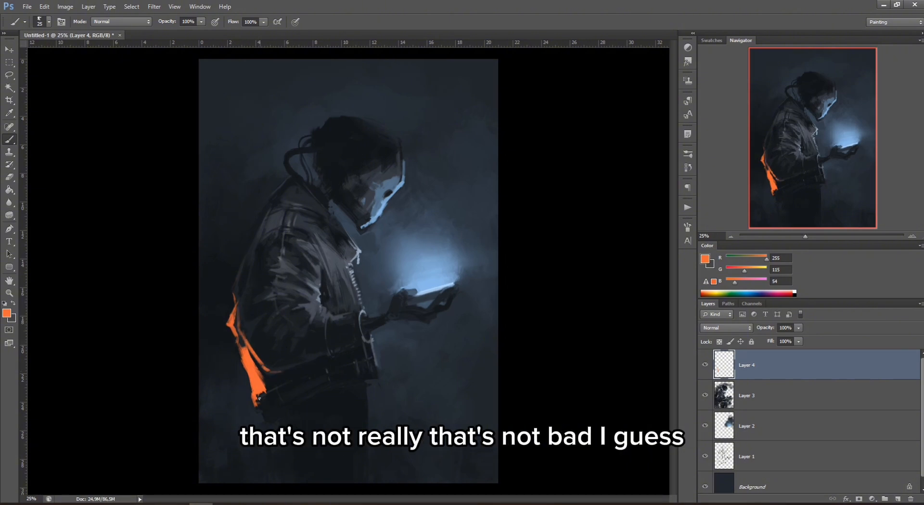
pyautogui.moveTo(262, 408)
pyautogui.mouseDown()
pyautogui.moveTo(267, 418)
pyautogui.moveTo(257, 404)
pyautogui.moveTo(265, 391)
pyautogui.mouseUp()
# - Refine the orange edge at the jacket's lower back with 11 px and 25 px brush strokes
pyautogui.rightClick(323, 308)
pyautogui.click(336, 303)
pyautogui.click(258, 359)
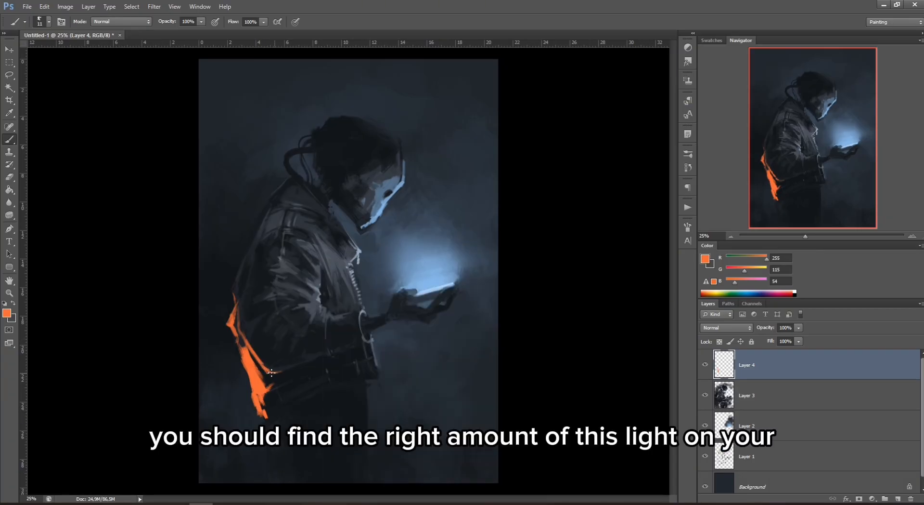
pyautogui.rightClick(330, 318)
pyautogui.click(344, 303)
pyautogui.click(255, 355)
pyautogui.moveTo(263, 364)
pyautogui.mouseDown()
pyautogui.moveTo(260, 338)
pyautogui.moveTo(241, 333)
pyautogui.moveTo(250, 332)
pyautogui.mouseUp()
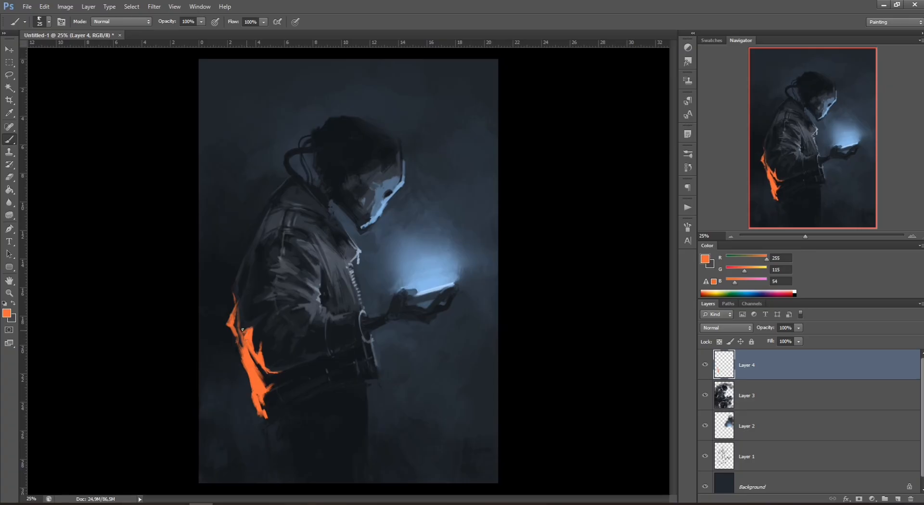
# - Paint thin 16 px orange strokes up the jacket's back and soften the upper part of the rim with the 33% eraser
pyautogui.rightClick(319, 300)
pyautogui.click(337, 305)
pyautogui.click(264, 313)
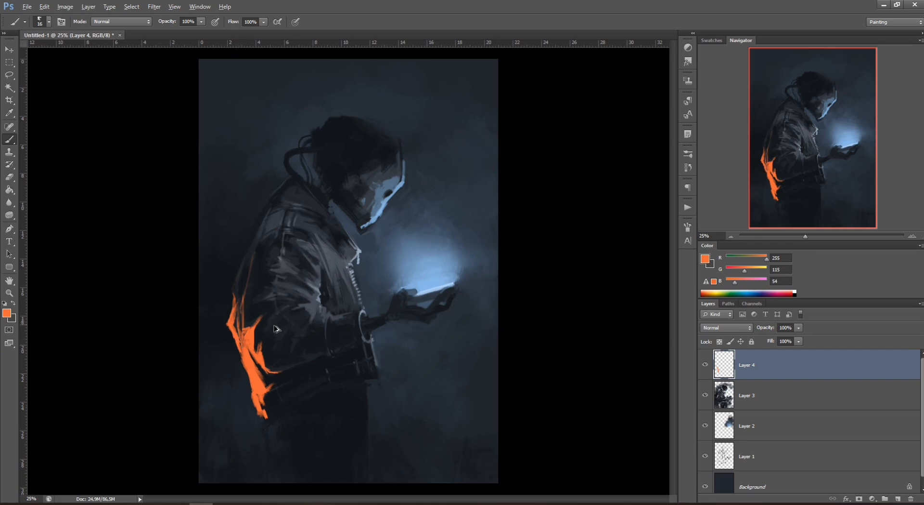
pyautogui.click(9, 176)
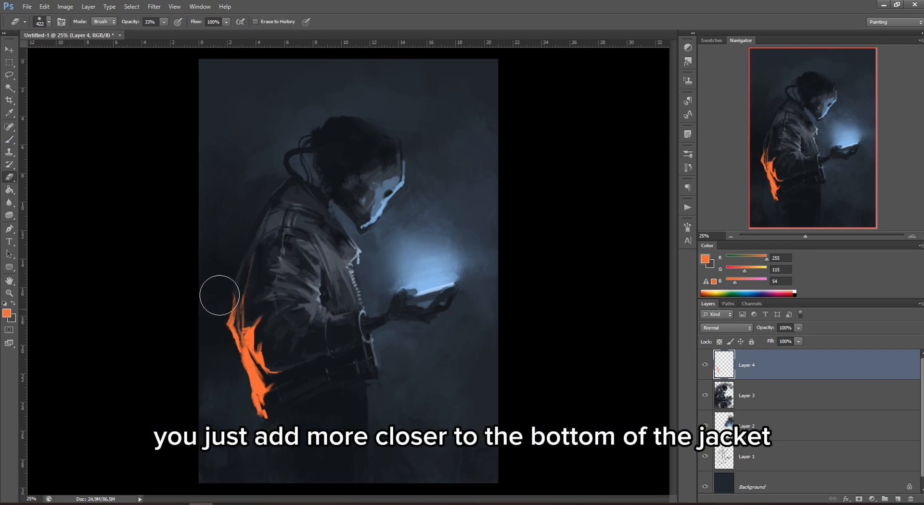
pyautogui.click(9, 139)
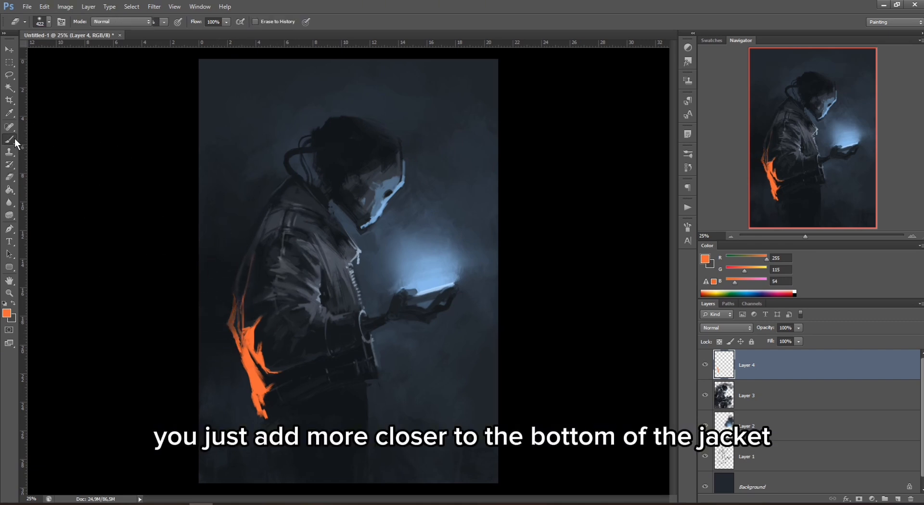
# - Extend the thin orange rim light down the trousers, up the back and shoulder, and onto the rear head cable
pyautogui.moveTo(254, 393)
pyautogui.mouseDown()
pyautogui.moveTo(254, 408)
pyautogui.moveTo(279, 403)
pyautogui.moveTo(270, 386)
pyautogui.moveTo(266, 416)
pyautogui.moveTo(282, 453)
pyautogui.mouseUp()
pyautogui.keyDown('alt'); pyautogui.click(263, 382); pyautogui.keyUp('alt')
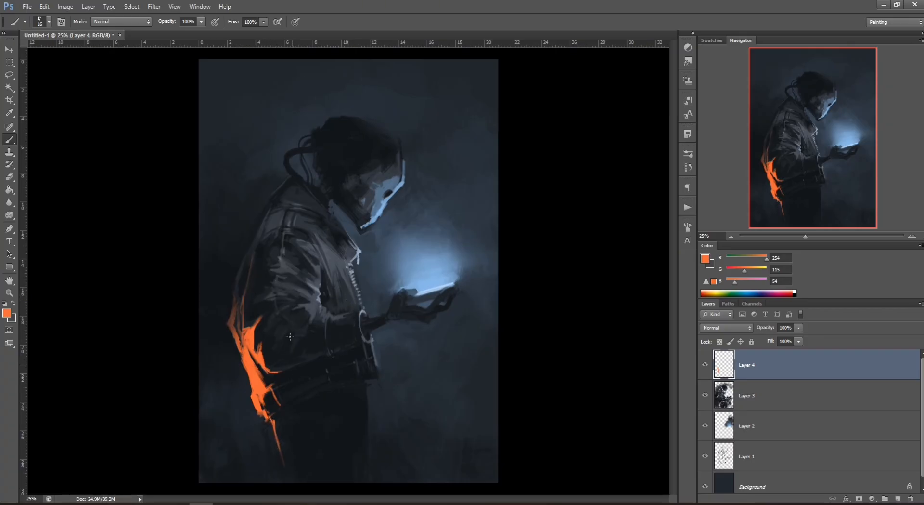
pyautogui.moveTo(237, 289); pyautogui.dragTo(233, 317)
pyautogui.moveTo(266, 208); pyautogui.dragTo(256, 229)
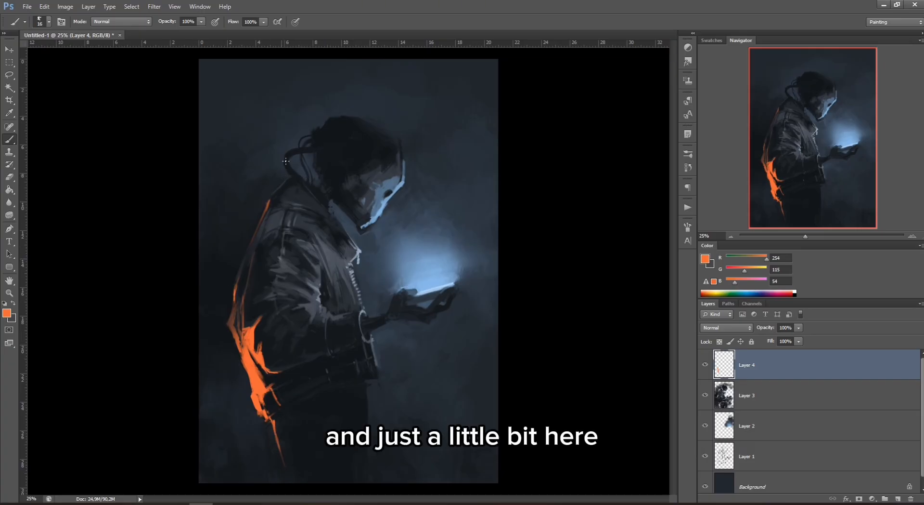
pyautogui.moveTo(284, 158); pyautogui.dragTo(286, 170)
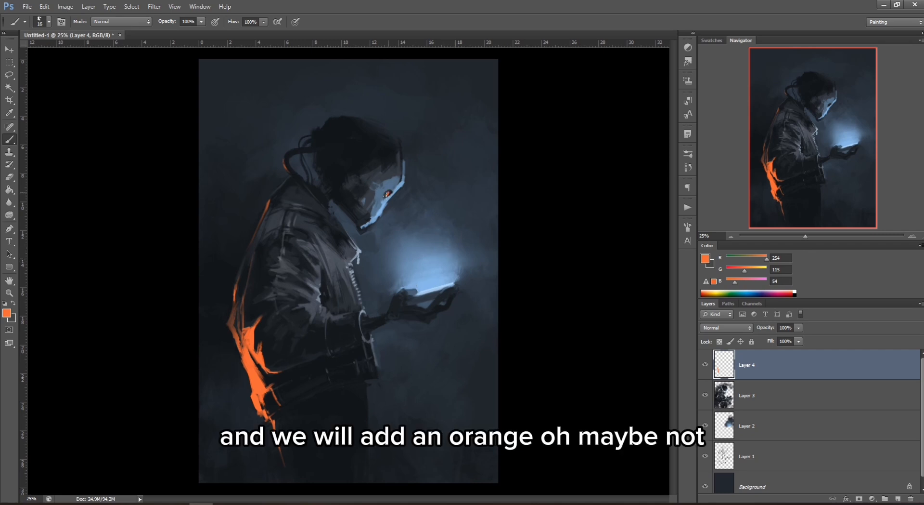
# - Undo the orange eye, try painting it in a lighter orange (255, 178, 78), and undo that too
pyautogui.hotkey('ctrl', 'z')
pyautogui.click(705, 259)
pyautogui.click(552, 223)
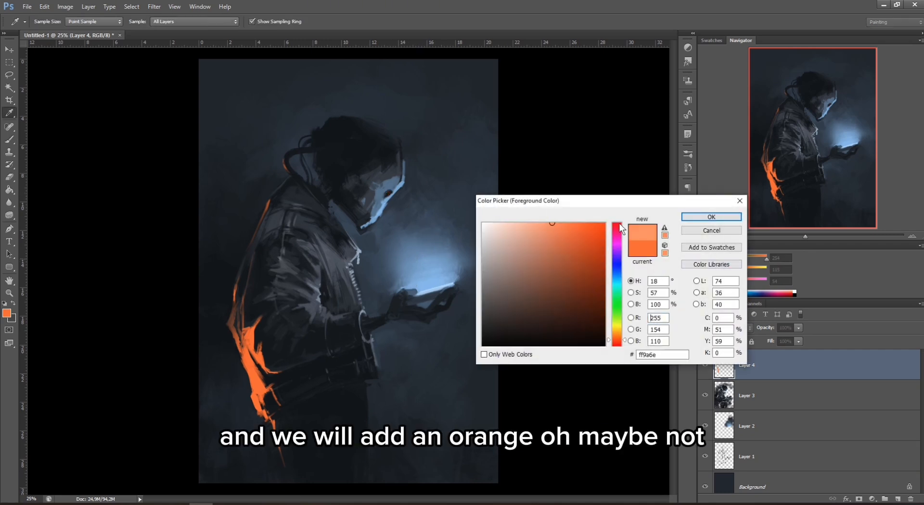
pyautogui.click(620, 334)
pyautogui.moveTo(572, 245); pyautogui.dragTo(567, 222)
pyautogui.click(700, 220)
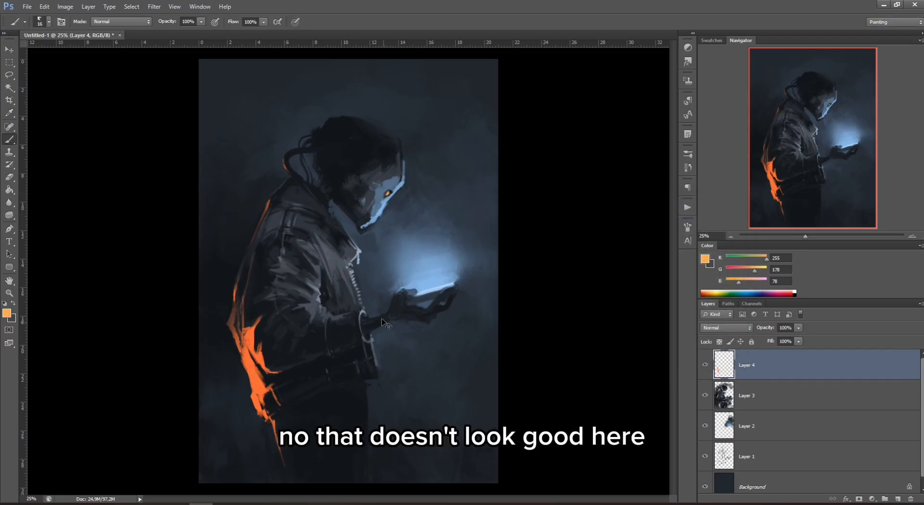
pyautogui.hotkey('ctrl', 'z')
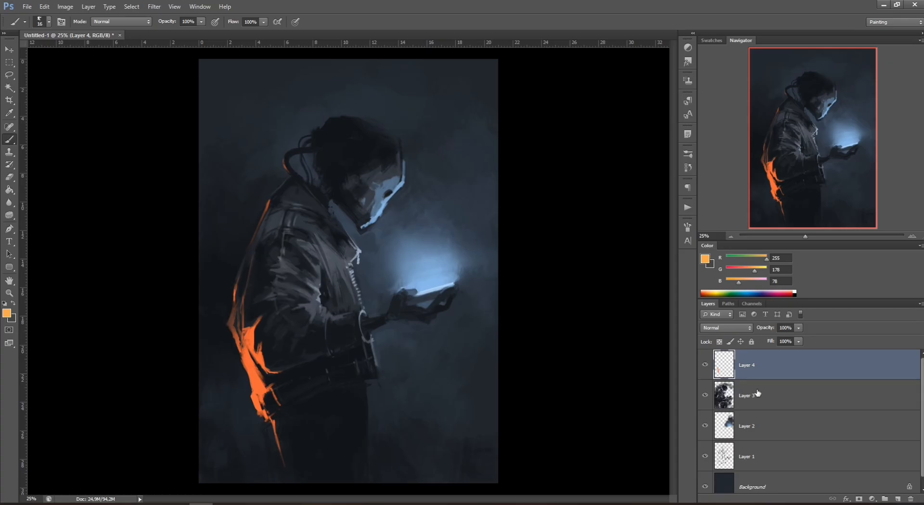
# - Add a new layer for coat details and set the foreground colour to light grey (195, 192, 189)
pyautogui.click(898, 499)
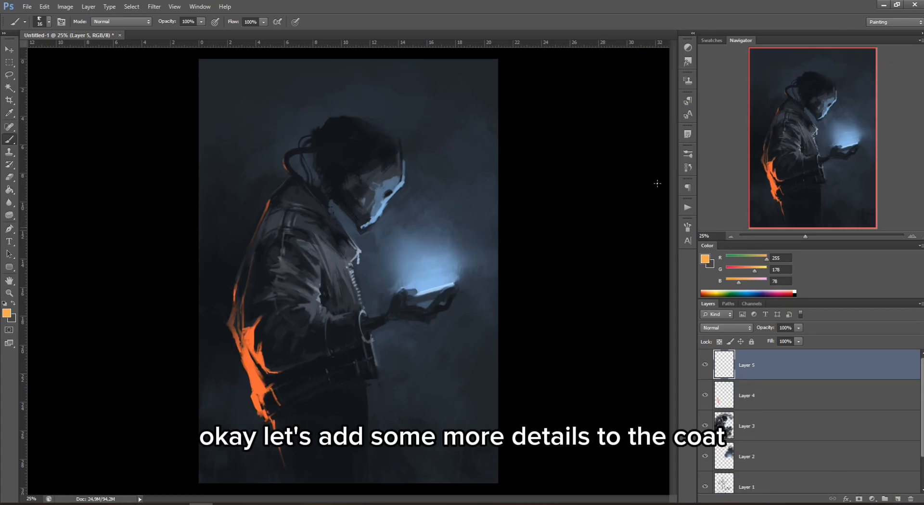
pyautogui.click(706, 258)
pyautogui.moveTo(495, 257); pyautogui.dragTo(433, 254)
pyautogui.click(695, 217)
pyautogui.press('b')
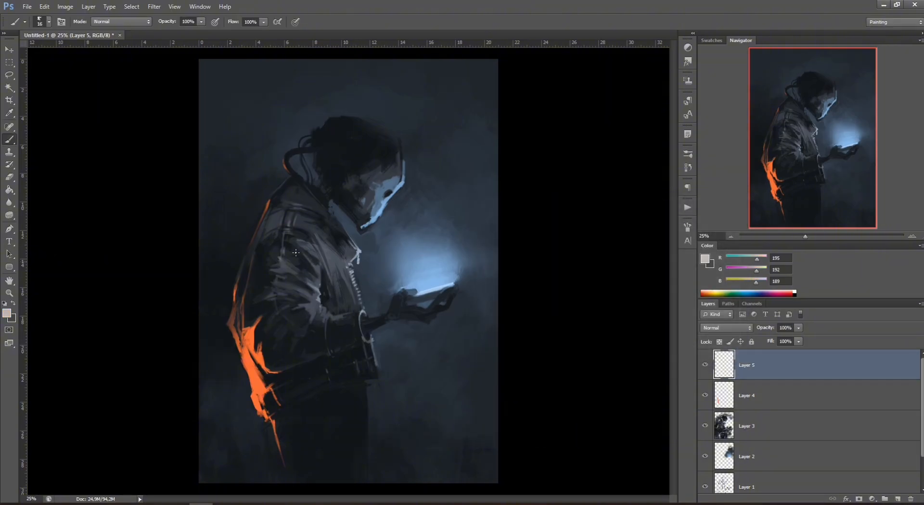
# - Dot rows of small round light grey studs over the sleeve's cuff
pyautogui.click(339, 330)
pyautogui.click(350, 327)
pyautogui.click(338, 337)
pyautogui.click(337, 338)
pyautogui.click(347, 336)
# - Reduce the eraser's opacity to 14% and its size, and lightly fade the cuff studs
pyautogui.click(8, 178)
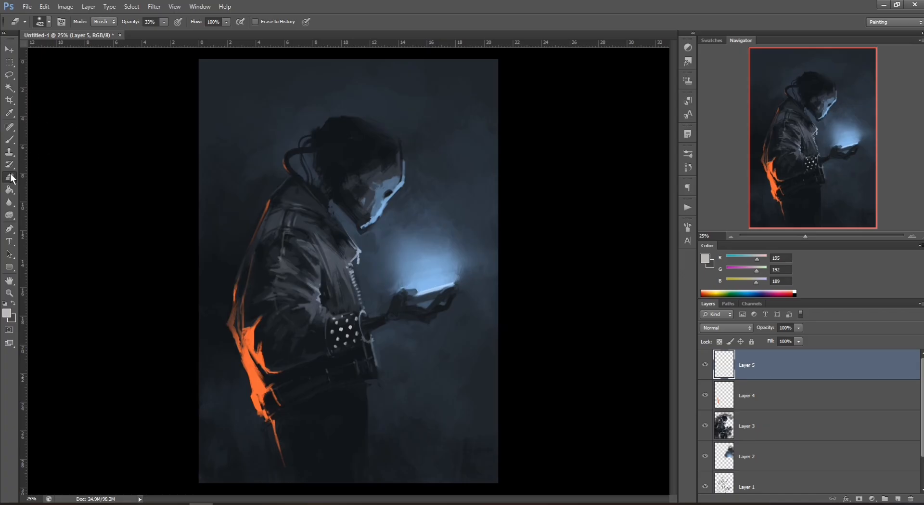
pyautogui.moveTo(164, 23); pyautogui.dragTo(154, 24)
pyautogui.rightClick(465, 202)
pyautogui.click(490, 244)
pyautogui.click(332, 329)
pyautogui.moveTo(356, 323); pyautogui.dragTo(342, 333)
# - Raise the eraser's opacity to 40% and darken the cuff studs further
pyautogui.rightClick(388, 307)
pyautogui.click(410, 304)
pyautogui.click(164, 23)
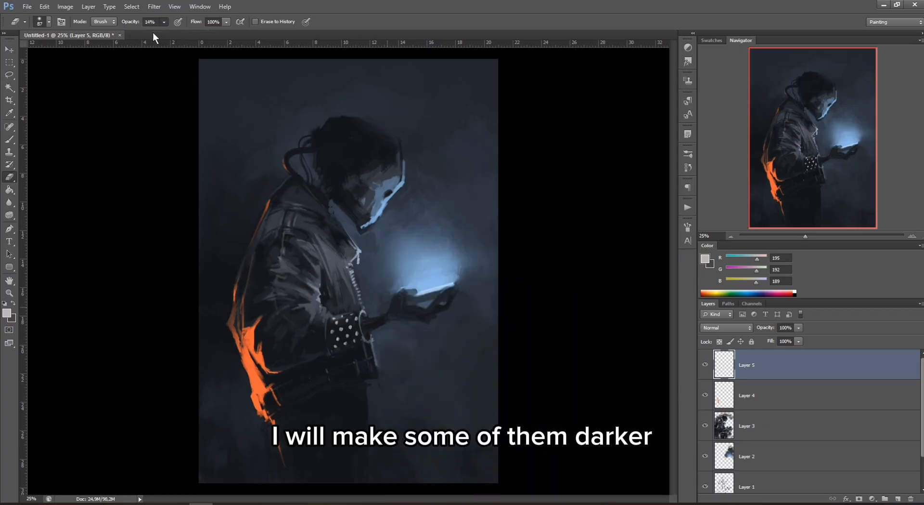
pyautogui.moveTo(163, 33); pyautogui.dragTo(177, 32)
pyautogui.moveTo(337, 332)
pyautogui.mouseDown()
pyautogui.moveTo(361, 324)
pyautogui.moveTo(340, 350)
pyautogui.moveTo(353, 318)
pyautogui.moveTo(341, 335)
pyautogui.moveTo(359, 335)
pyautogui.mouseUp()
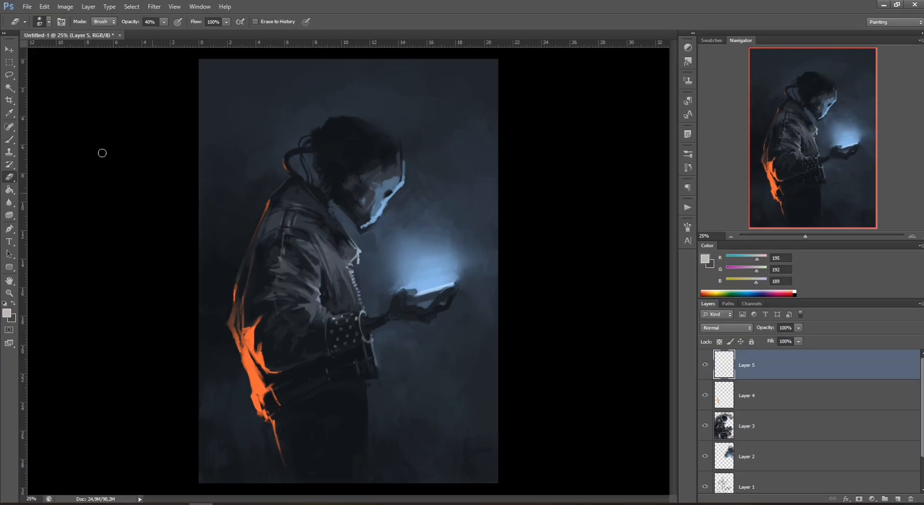
# - Add small highlights to the cuff studs with a 10 px brush in near-white (222, 222, 222)
pyautogui.press('b')
pyautogui.rightClick(408, 244)
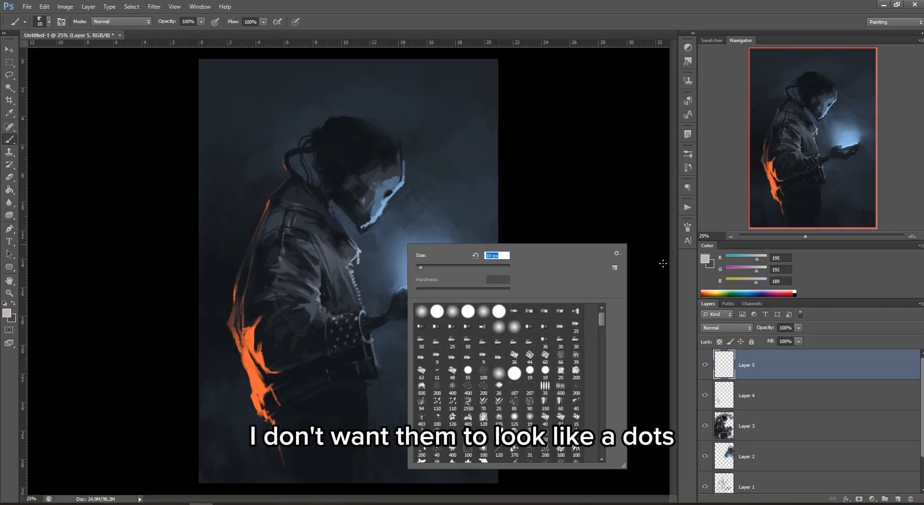
pyautogui.click(705, 258)
pyautogui.click(483, 238)
pyautogui.click(711, 219)
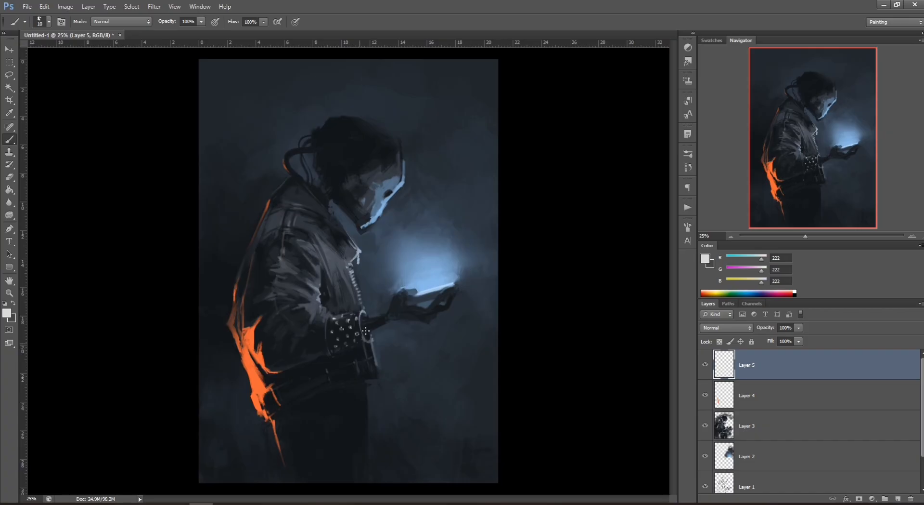
# - Paint over the sleeve fold just above the studded cuff with sampled jacket tones
pyautogui.keyDown('alt'); pyautogui.click(329, 301); pyautogui.keyUp('alt')
pyautogui.keyDown('alt'); pyautogui.click(322, 305); pyautogui.keyUp('alt')
pyautogui.moveTo(327, 310); pyautogui.dragTo(317, 315)
# - Adjust the brush to 19 px and blend sampled darks and greys into the folds between elbow and cuff
pyautogui.rightClick(320, 309)
pyautogui.click(376, 300)
pyautogui.keyDown('alt'); pyautogui.click(320, 301); pyautogui.keyUp('alt')
pyautogui.keyDown('alt'); pyautogui.click(309, 316); pyautogui.keyUp('alt')
pyautogui.keyDown('alt'); pyautogui.click(325, 314); pyautogui.keyUp('alt')
pyautogui.keyDown('alt'); pyautogui.click(315, 312); pyautogui.keyUp('alt')
pyautogui.keyDown('alt'); pyautogui.click(312, 322); pyautogui.keyUp('alt')
pyautogui.rightClick(350, 312)
pyautogui.click(391, 302)
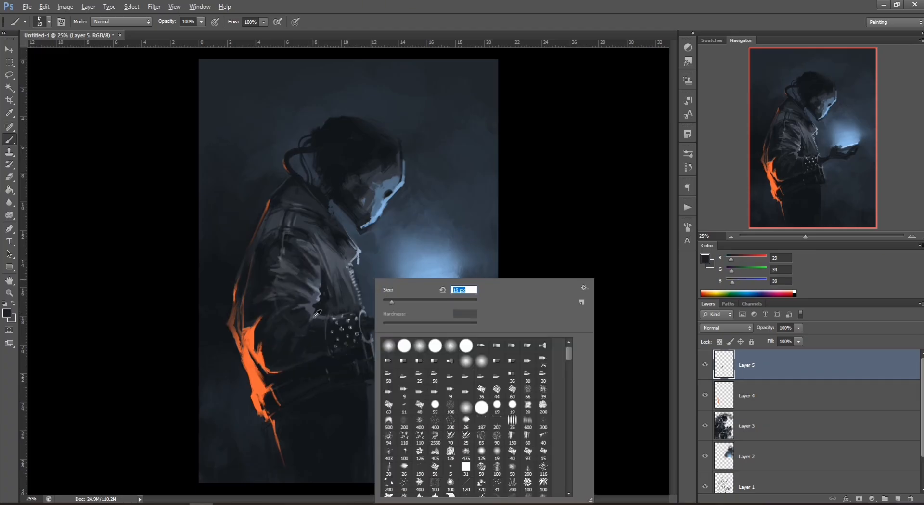
pyautogui.keyDown('alt'); pyautogui.click(317, 315); pyautogui.keyUp('alt')
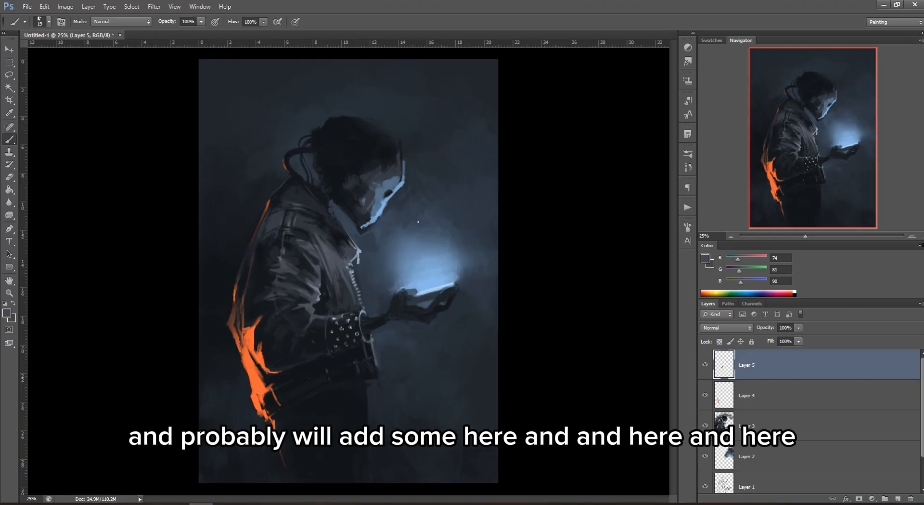
# - Paint light grey (215, 215, 215) studs on the shoulder, collar tip, front hem and waistband, and dim them with the 40% eraser
pyautogui.click(705, 259)
pyautogui.click(482, 238)
pyautogui.click(708, 216)
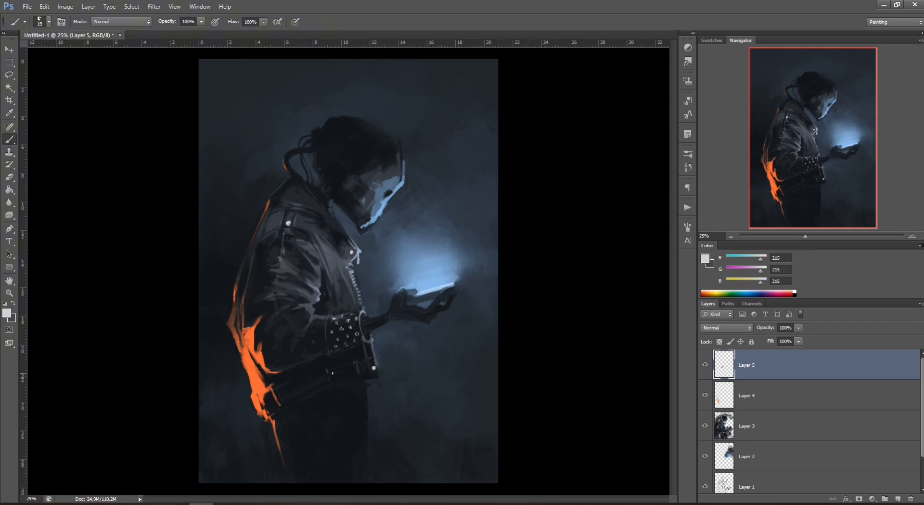
pyautogui.click(286, 393)
pyautogui.click(295, 389)
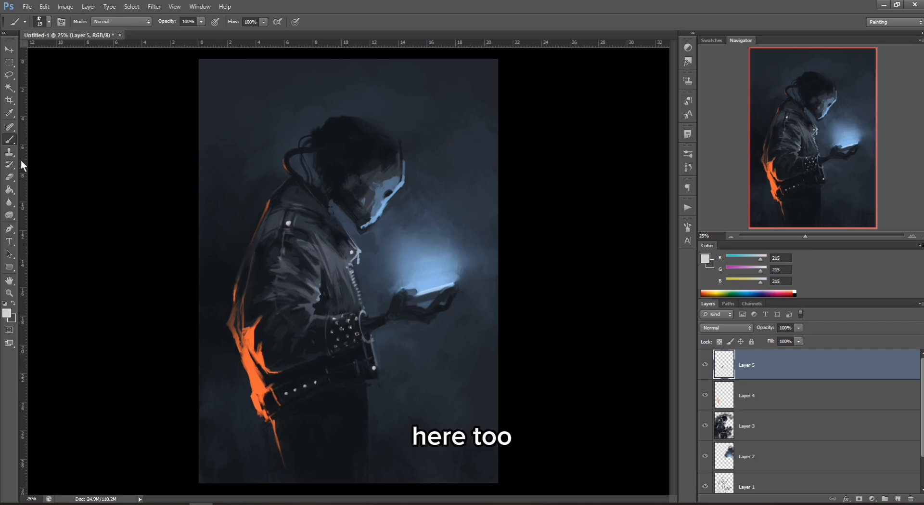
pyautogui.press('e')
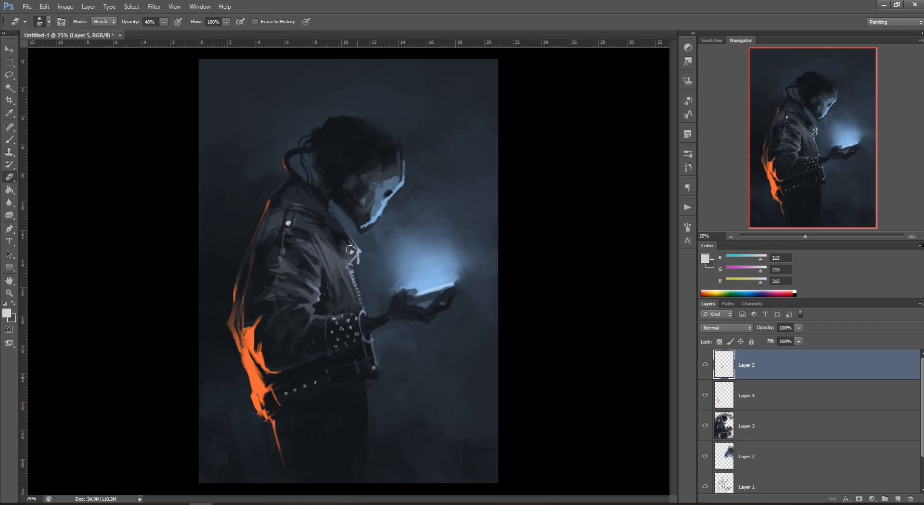
pyautogui.click(9, 139)
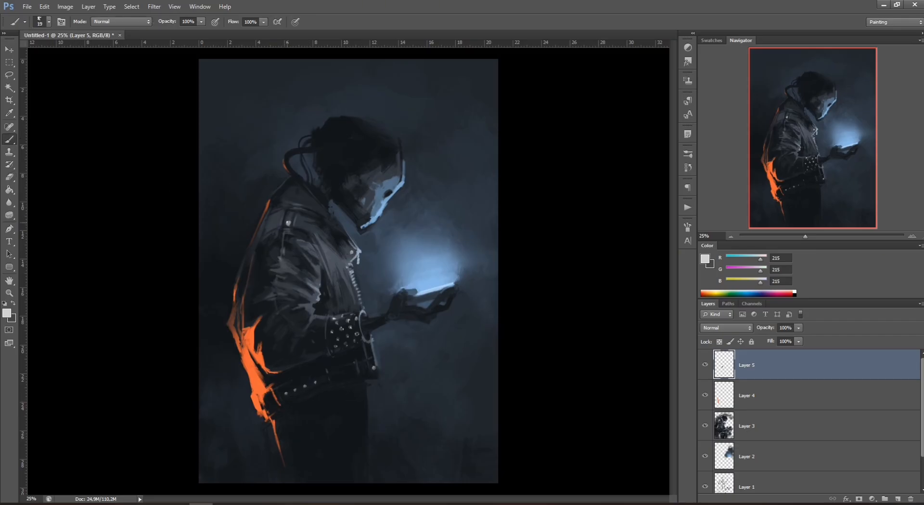
# - Paint a dark shadow (16, 21, 25) beneath the shoulder stud with a 7 px brush
pyautogui.keyDown('alt'); pyautogui.click(340, 166); pyautogui.keyUp('alt')
pyautogui.rightClick(360, 173)
pyautogui.moveTo(374, 198); pyautogui.dragTo(371, 198)
pyautogui.click(292, 222)
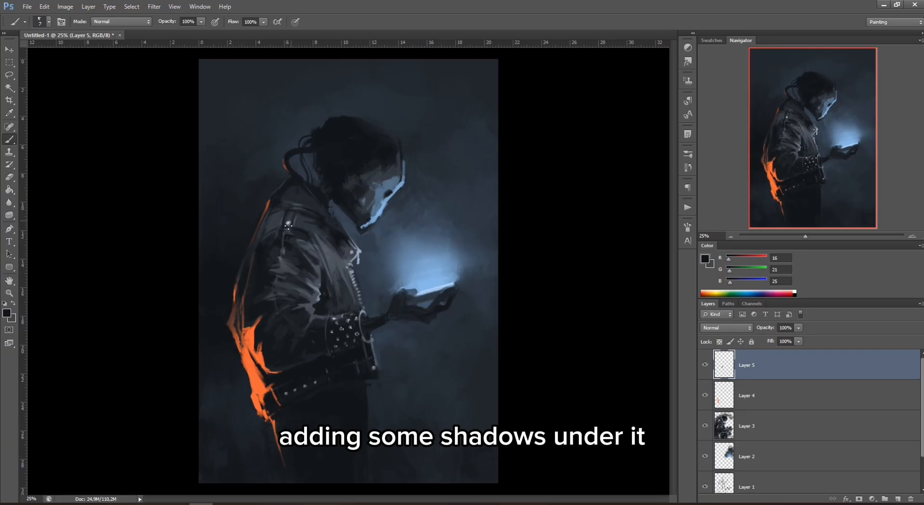
# - Add phone-light reflections to the jacket's front edge and the wrist with a 16 px brush in sampled light blues such as (171, 202, 232)
pyautogui.rightClick(326, 201)
pyautogui.moveTo(342, 226); pyautogui.dragTo(289, 216)
pyautogui.keyDown('alt'); pyautogui.click(296, 213); pyautogui.keyUp('alt')
pyautogui.keyDown('alt'); pyautogui.click(342, 234); pyautogui.keyUp('alt')
pyautogui.keyDown('alt'); pyautogui.click(357, 250); pyautogui.keyUp('alt')
pyautogui.keyDown('alt'); pyautogui.click(422, 283); pyautogui.keyUp('alt')
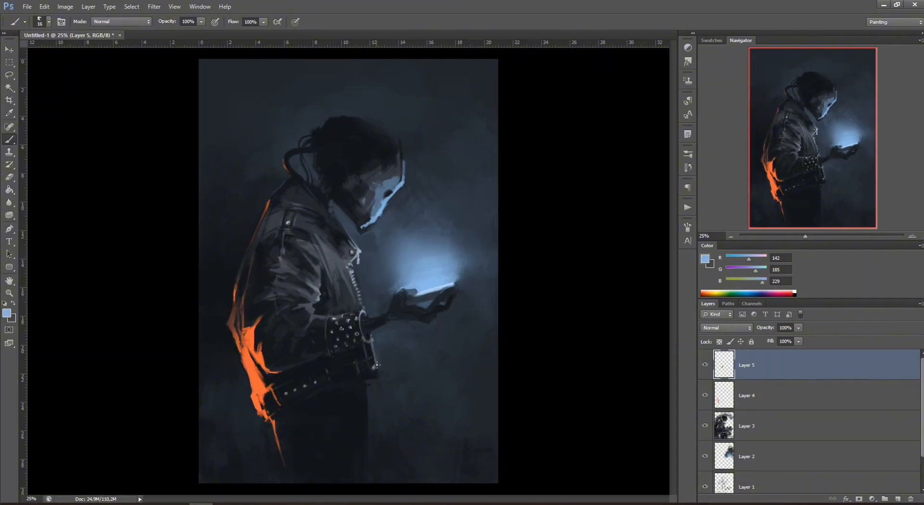
pyautogui.keyDown('alt'); pyautogui.click(426, 291); pyautogui.keyUp('alt')
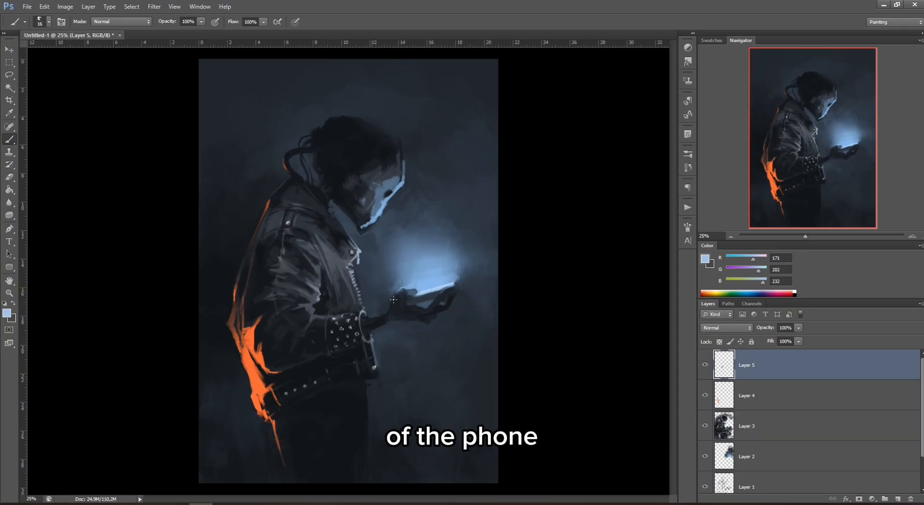
pyautogui.moveTo(366, 316)
pyautogui.mouseDown()
pyautogui.moveTo(370, 340)
pyautogui.moveTo(369, 316)
pyautogui.moveTo(388, 308)
pyautogui.mouseUp()
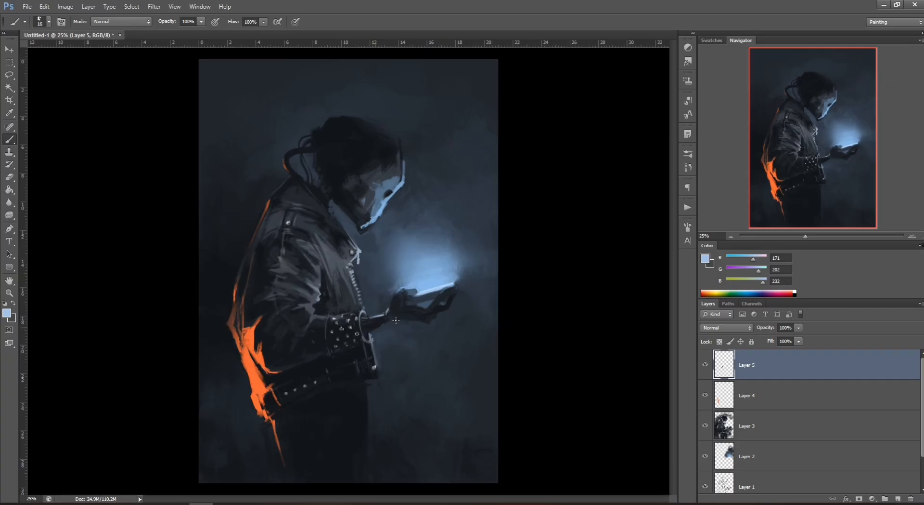
pyautogui.keyDown('alt'); pyautogui.click(395, 316); pyautogui.keyUp('alt')
# - Paint the inner collar beneath the mask with sampled blues, and define its edge in near-black (21, 26, 30)
pyautogui.keyDown('alt'); pyautogui.click(425, 283); pyautogui.keyUp('alt')
pyautogui.keyDown('alt'); pyautogui.click(340, 217); pyautogui.keyUp('alt')
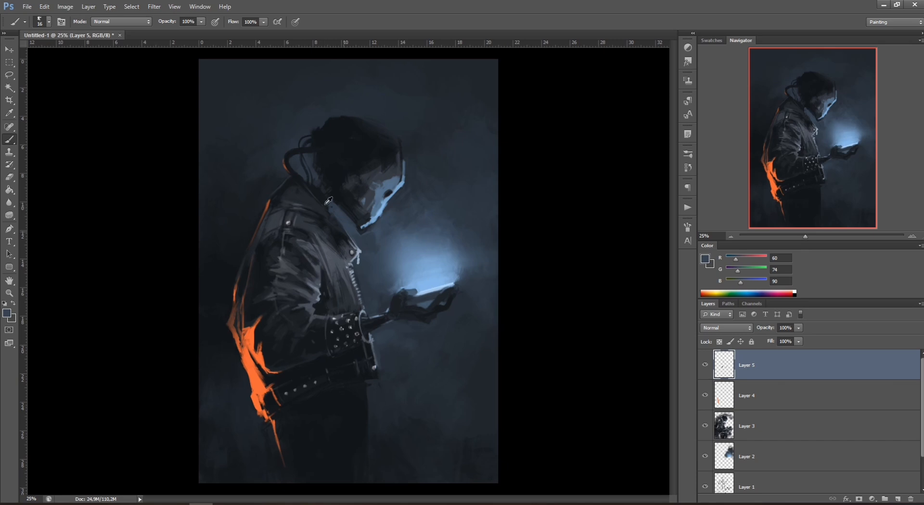
pyautogui.keyDown('alt'); pyautogui.click(406, 258); pyautogui.keyUp('alt')
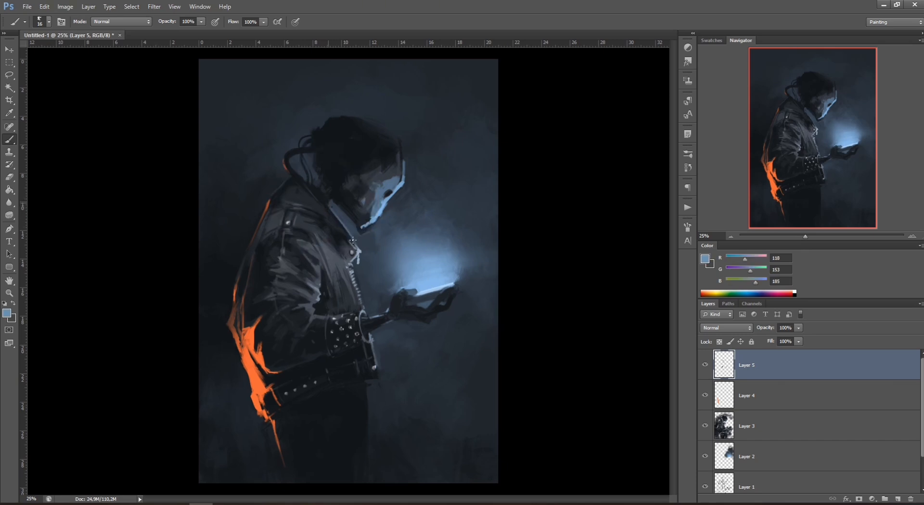
pyautogui.keyDown('alt'); pyautogui.click(326, 195); pyautogui.keyUp('alt')
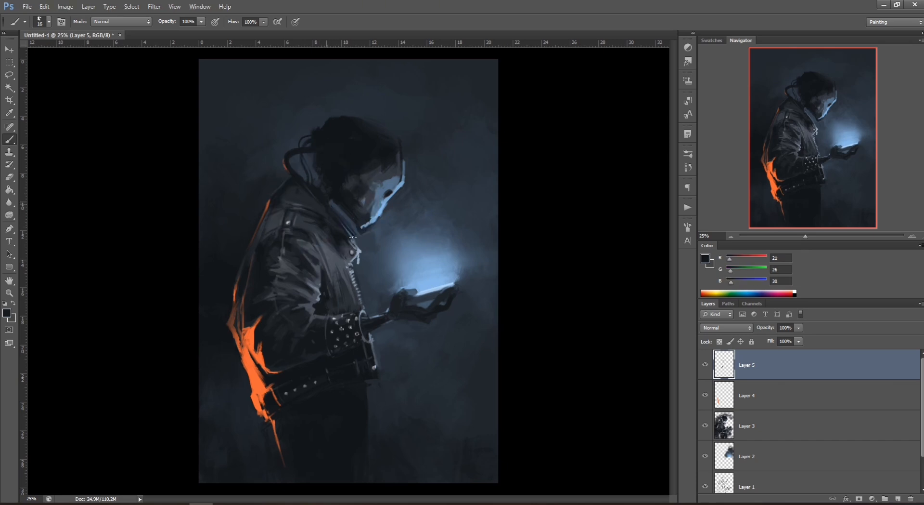
pyautogui.moveTo(357, 236); pyautogui.dragTo(358, 238)
# - Refine the collar's front tip with sampled light blue (136, 180, 222) and dark blue-grey (53, 66, 80)
pyautogui.keyDown('alt'); pyautogui.click(368, 238); pyautogui.keyUp('alt')
pyautogui.keyDown('alt'); pyautogui.click(357, 238); pyautogui.keyUp('alt')
pyautogui.keyDown('alt'); pyautogui.click(356, 239); pyautogui.keyUp('alt')
pyautogui.keyDown('alt'); pyautogui.click(368, 243); pyautogui.keyUp('alt')
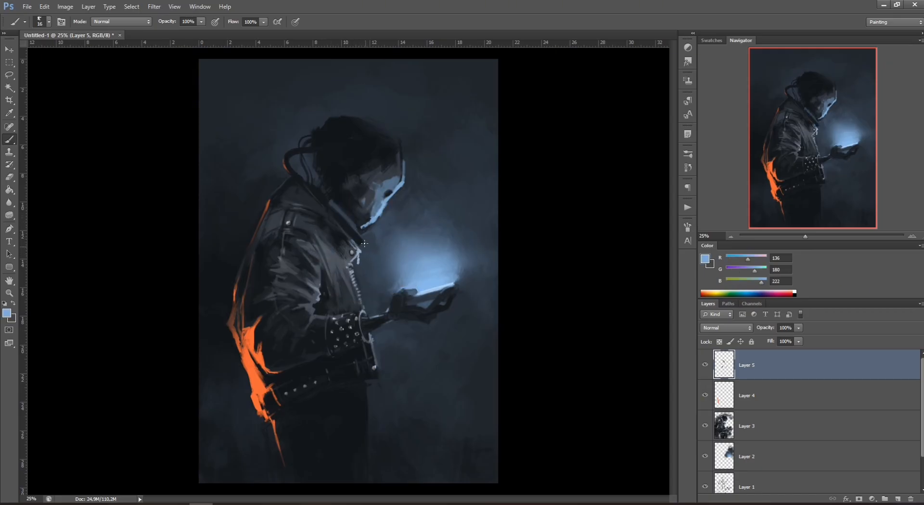
pyautogui.keyDown('alt'); pyautogui.click(360, 244); pyautogui.keyUp('alt')
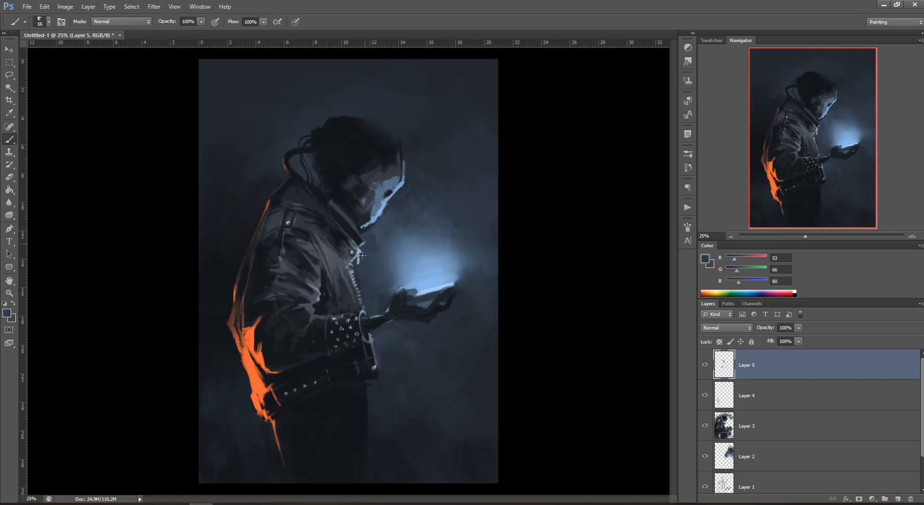
# - Resize the brush and rework the upper collar beside the neck with sampled collar and background tones
pyautogui.keyDown('alt'); pyautogui.click(348, 220); pyautogui.keyUp('alt')
pyautogui.rightClick(355, 227)
pyautogui.click(394, 220)
pyautogui.keyDown('alt'); pyautogui.click(410, 151); pyautogui.keyUp('alt')
pyautogui.rightClick(395, 193)
pyautogui.click(413, 215)
pyautogui.moveTo(327, 189); pyautogui.dragTo(328, 209)
# - Adjust the brush to 21 px and paint a dark blue-grey (52, 65, 78) band along the collar under the jaw
pyautogui.keyDown('alt'); pyautogui.click(325, 204); pyautogui.keyUp('alt')
pyautogui.rightClick(359, 211)
pyautogui.click(378, 229)
pyautogui.click(329, 196)
pyautogui.keyDown('alt'); pyautogui.click(342, 190); pyautogui.keyUp('alt')
pyautogui.keyDown('alt'); pyautogui.click(318, 174); pyautogui.keyUp('alt')
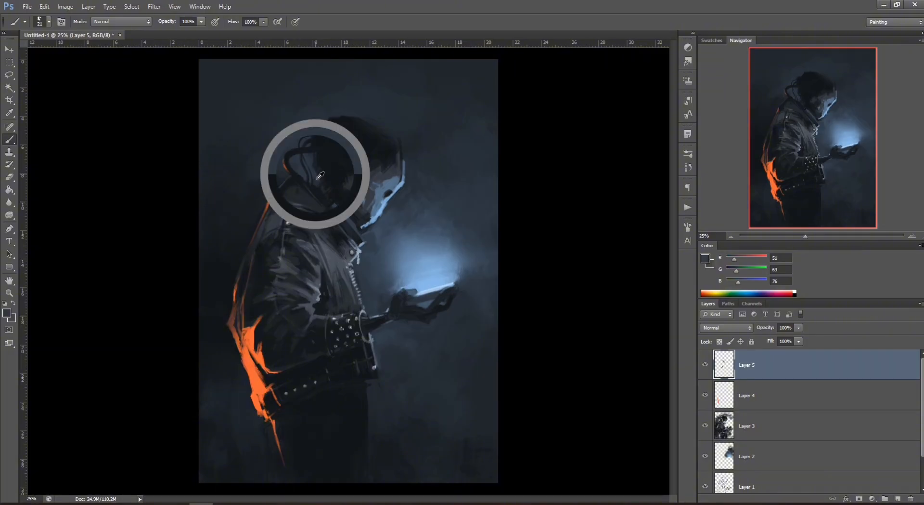
pyautogui.keyDown('alt'); pyautogui.click(349, 218); pyautogui.keyUp('alt')
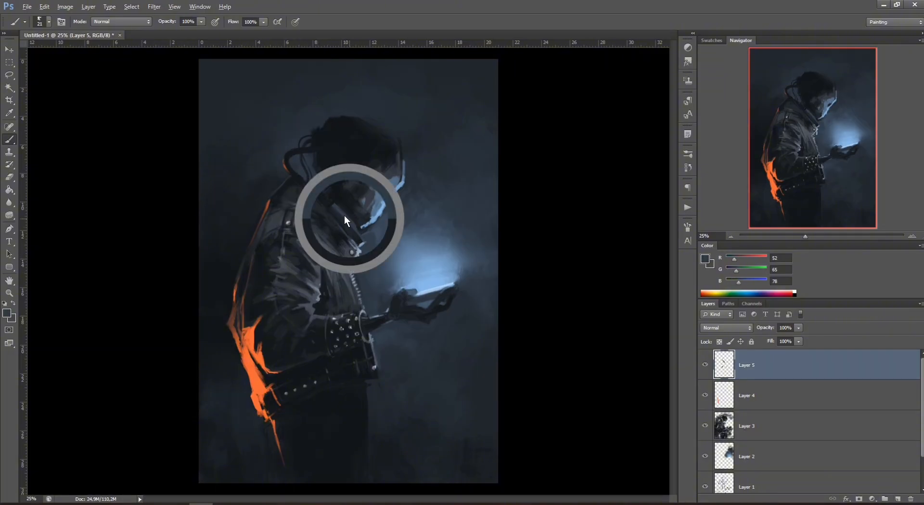
pyautogui.moveTo(335, 207); pyautogui.dragTo(365, 230)
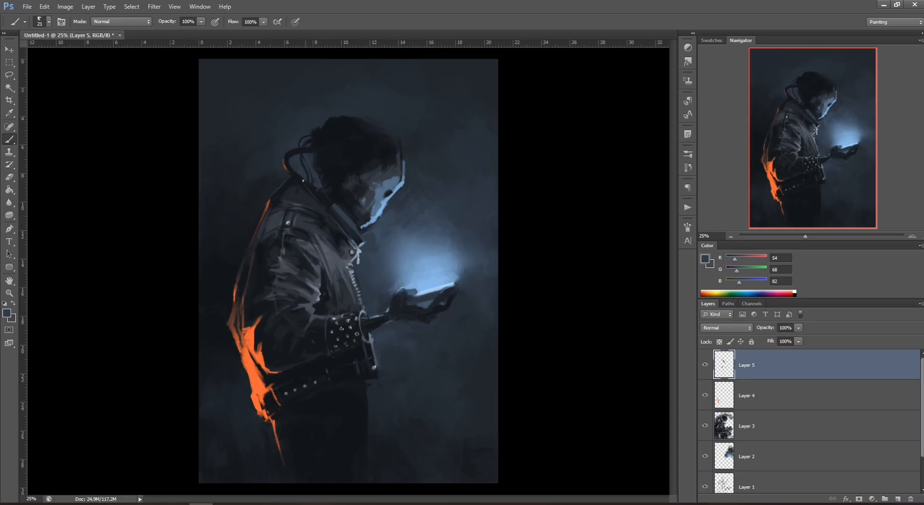
# - Paint ribbed seam details on the shoulder below the collar in sampled darks and grey (53, 59, 67), reducing the brush to 17 px
pyautogui.keyDown('alt'); pyautogui.click(303, 187); pyautogui.keyUp('alt')
pyautogui.keyDown('alt'); pyautogui.click(305, 188); pyautogui.keyUp('alt')
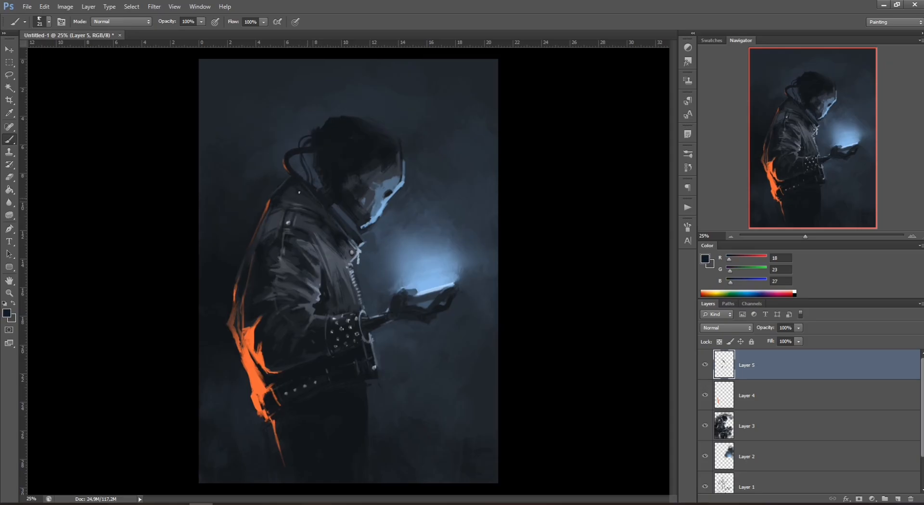
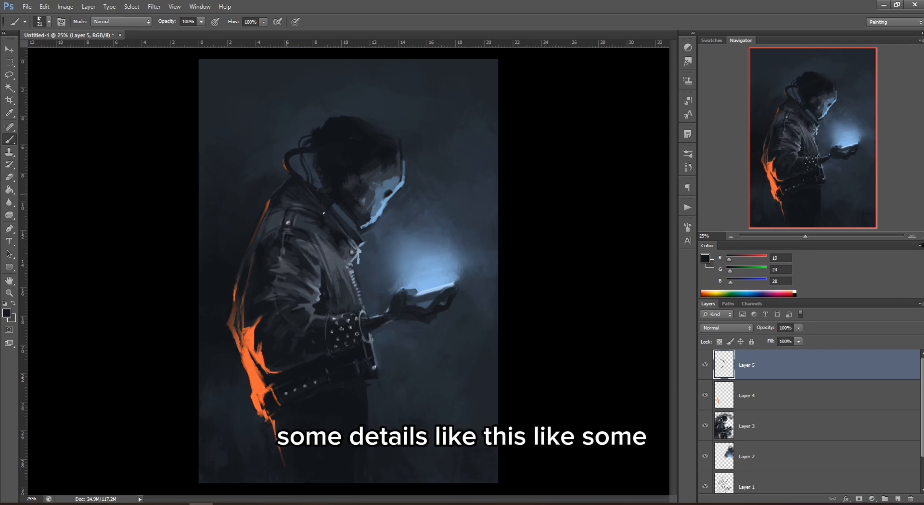
pyautogui.rightClick(337, 194)
pyautogui.click(357, 218)
pyautogui.keyDown('alt'); pyautogui.click(310, 228); pyautogui.keyUp('alt')
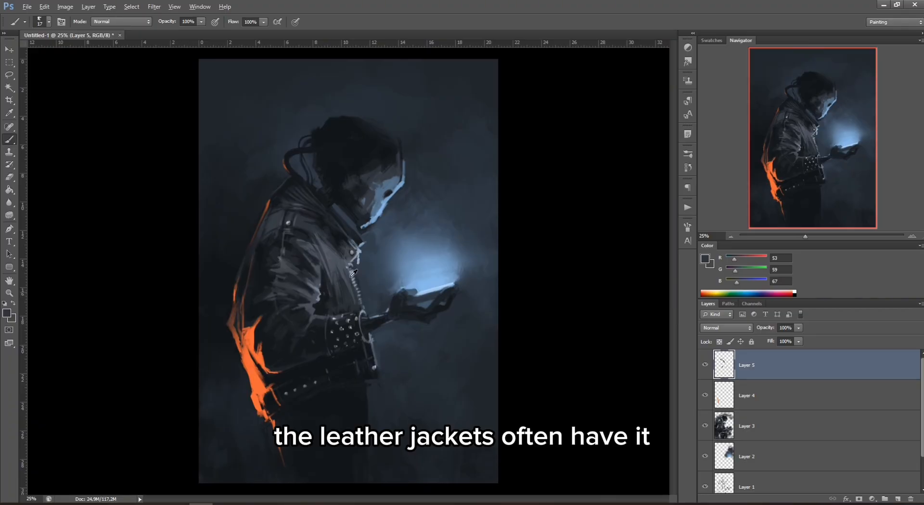
# - Sample the phone glow's blue, change it to a pale grey-blue (149, 159, 169), and return to the brush
pyautogui.keyDown('alt'); pyautogui.click(435, 240); pyautogui.keyUp('alt')
pyautogui.press('i')
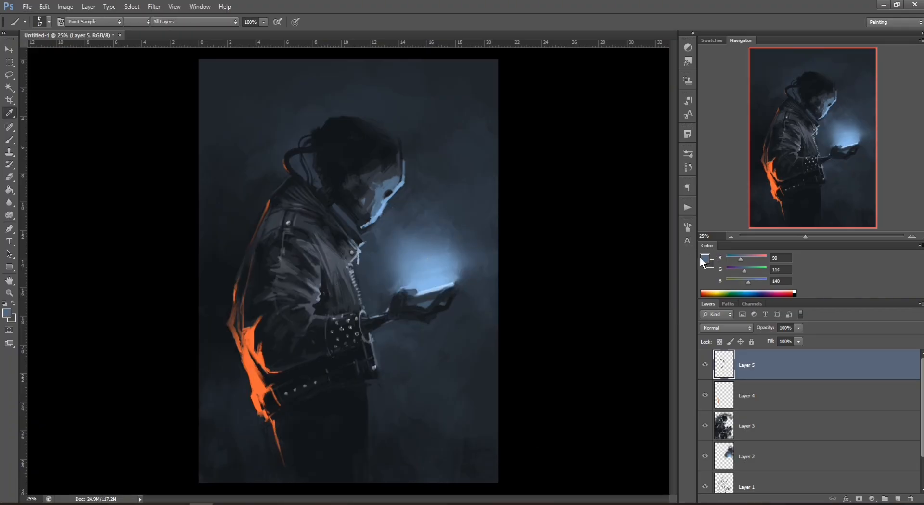
pyautogui.click(706, 259)
pyautogui.click(709, 215)
pyautogui.press('b')
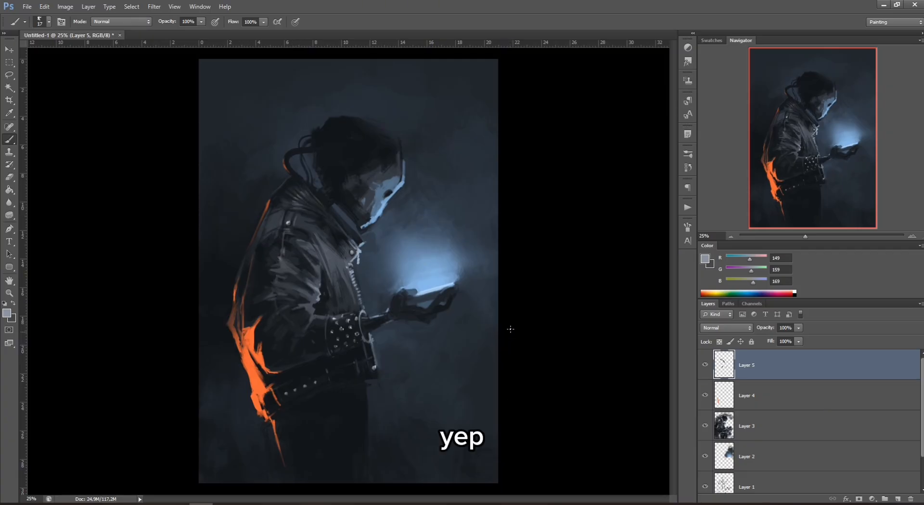
# - Sample the orange rim light and shift it to a lighter, yellower orange (255, 163, 64)
pyautogui.keyDown('alt'); pyautogui.click(259, 382); pyautogui.keyUp('alt')
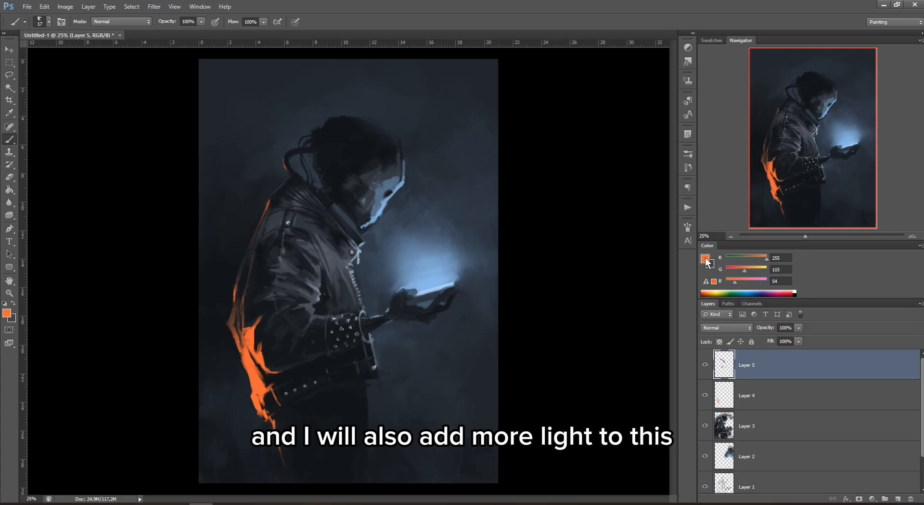
pyautogui.click(706, 260)
pyautogui.click(548, 223)
pyautogui.click(585, 231)
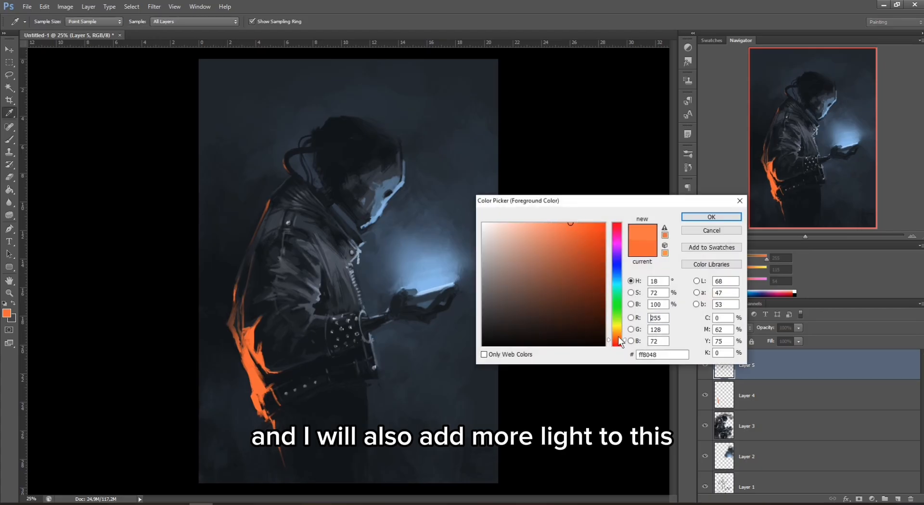
pyautogui.click(618, 335)
pyautogui.click(575, 223)
pyautogui.click(695, 217)
# - Load Layer 4's painted area as a selection, brighten the rim light on the lower back with a 69 px brush, and deselect
pyautogui.keyDown('ctrl'); pyautogui.click(724, 400); pyautogui.keyUp('ctrl')
pyautogui.rightClick(329, 332)
pyautogui.click(376, 302)
pyautogui.moveTo(245, 362); pyautogui.dragTo(257, 391)
pyautogui.hotkey('ctrl', 'd')
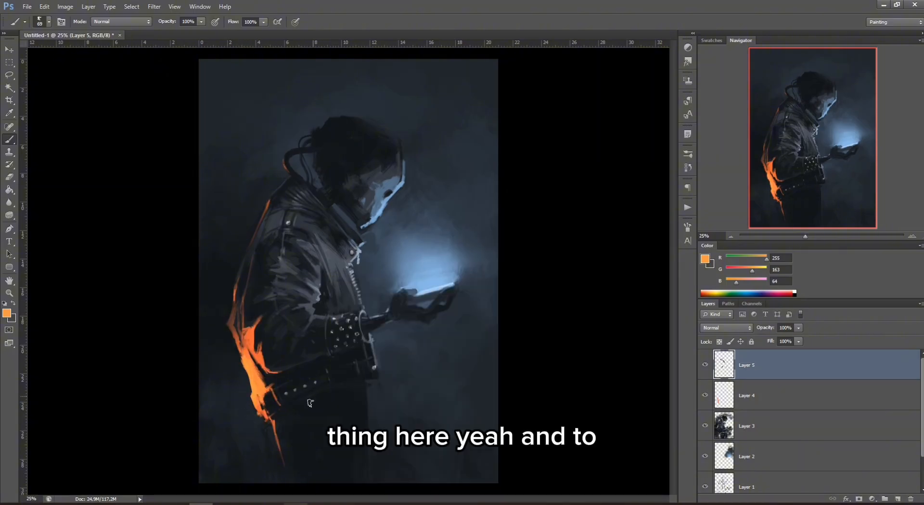
# - On a new layer, paint a soft orange (250, 113, 53) glow behind the lower back with a 3376 px brush at 85% opacity; set fill to 63%
pyautogui.click(9, 63)
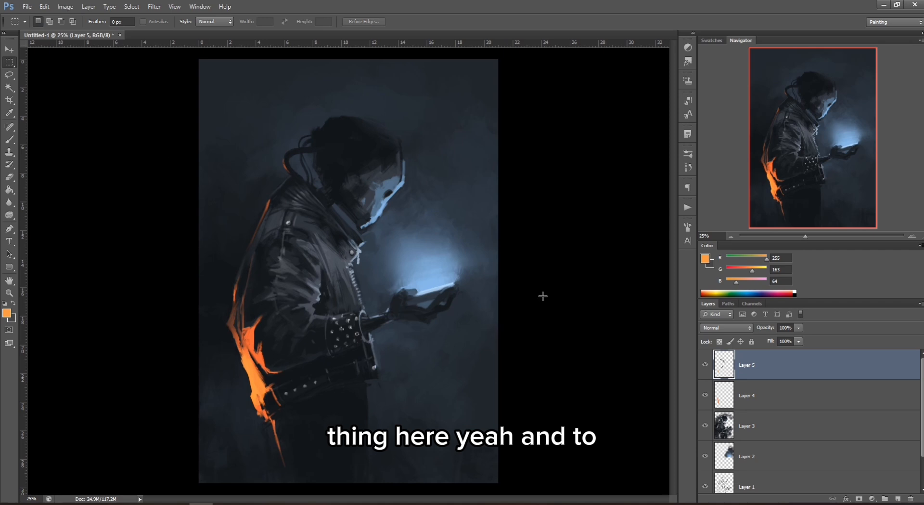
pyautogui.click(898, 498)
pyautogui.click(9, 139)
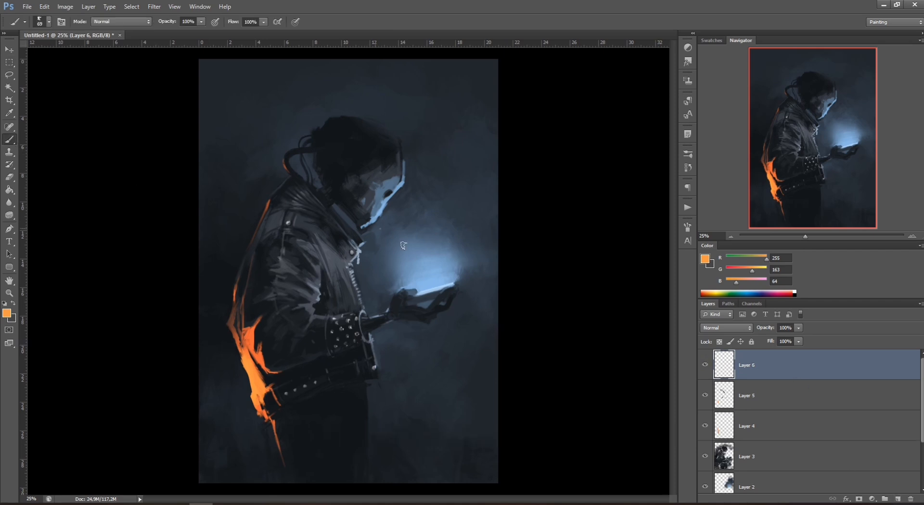
pyautogui.rightClick(404, 245)
pyautogui.click(476, 250)
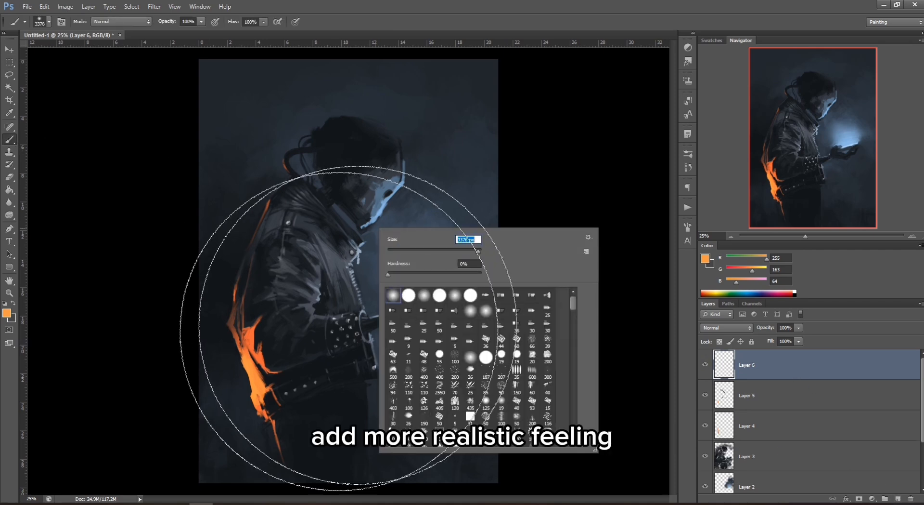
pyautogui.keyDown('alt'); pyautogui.click(262, 383); pyautogui.keyUp('alt')
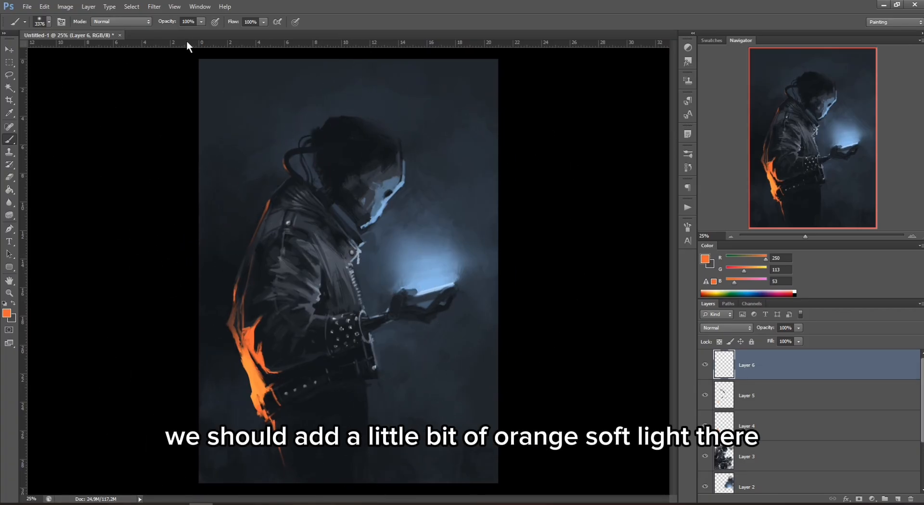
pyautogui.moveTo(201, 22); pyautogui.dragTo(196, 33)
pyautogui.click(145, 434)
pyautogui.click(148, 435)
pyautogui.moveTo(798, 341); pyautogui.dragTo(781, 355)
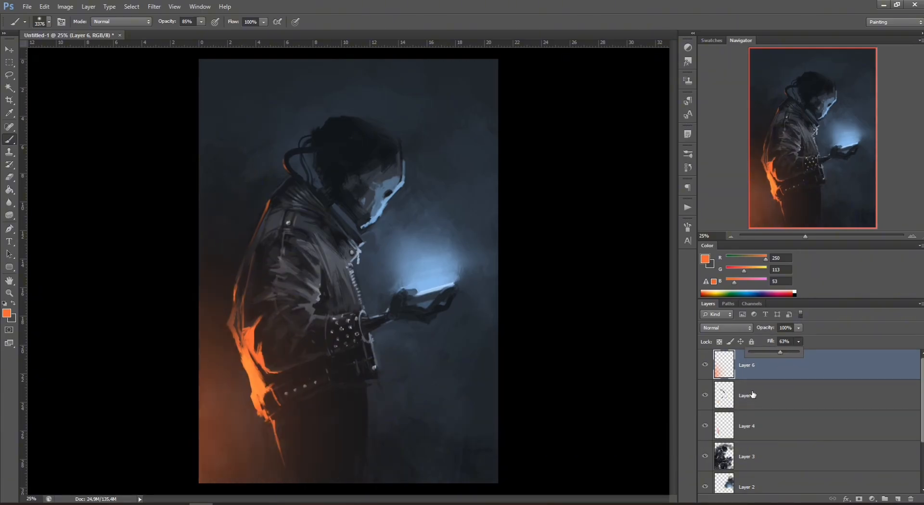
# - On a new layer, block in a round mechanical earpiece on the side of the head with sampled head tones
pyautogui.click(898, 498)
pyautogui.rightClick(419, 198)
pyautogui.scroll(-5, 611, 273)
pyautogui.click(536, 324)
pyautogui.moveTo(450, 221); pyautogui.dragTo(423, 213)
pyautogui.keyDown('alt'); pyautogui.click(355, 181); pyautogui.keyUp('alt')
pyautogui.keyDown('alt'); pyautogui.click(366, 177); pyautogui.keyUp('alt')
pyautogui.moveTo(348, 174)
pyautogui.mouseDown()
pyautogui.moveTo(351, 184)
pyautogui.moveTo(394, 186)
pyautogui.moveTo(348, 188)
pyautogui.mouseUp()
pyautogui.keyDown('alt'); pyautogui.click(354, 185); pyautogui.keyUp('alt')
# - Refine the round earpiece's ring with a 20 px brush and sampled dark grey (46, 51, 59)
pyautogui.rightClick(386, 163)
pyautogui.keyDown('alt'); pyautogui.click(348, 177); pyautogui.keyUp('alt')
pyautogui.rightClick(358, 167)
pyautogui.keyDown('alt'); pyautogui.click(348, 177); pyautogui.keyUp('alt')
pyautogui.keyDown('alt'); pyautogui.click(351, 174); pyautogui.keyUp('alt')
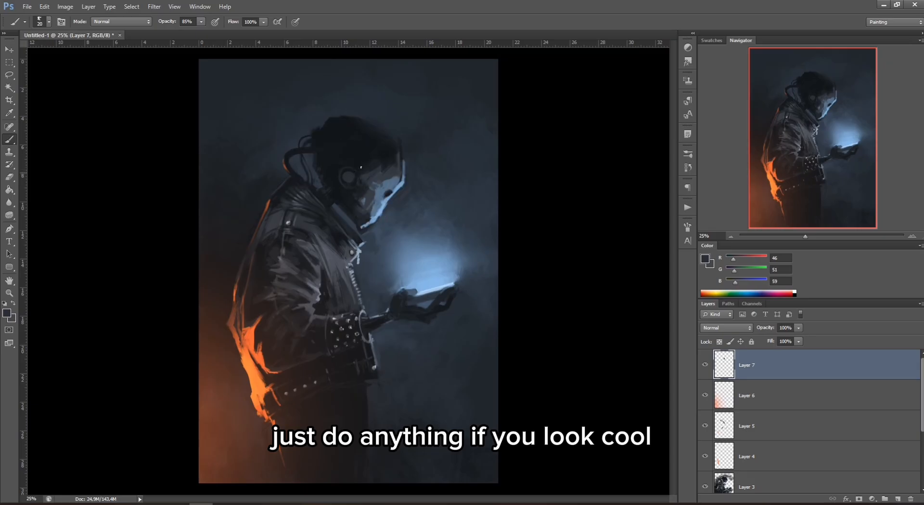
# - Paint the planes of the temple and upper head with sampled blue-greys, enlarging the brush to 62 px
pyautogui.keyDown('alt'); pyautogui.click(376, 171); pyautogui.keyUp('alt')
pyautogui.moveTo(380, 166); pyautogui.dragTo(342, 136)
pyautogui.keyDown('alt'); pyautogui.click(382, 156); pyautogui.keyUp('alt')
pyautogui.keyDown('alt'); pyautogui.click(386, 174); pyautogui.keyUp('alt')
pyautogui.rightClick(419, 136)
pyautogui.click(446, 158)
pyautogui.moveTo(379, 165)
pyautogui.mouseDown()
pyautogui.moveTo(344, 139)
pyautogui.moveTo(368, 163)
pyautogui.moveTo(391, 157)
pyautogui.moveTo(374, 148)
pyautogui.moveTo(399, 157)
pyautogui.moveTo(379, 136)
pyautogui.moveTo(398, 156)
pyautogui.mouseUp()
pyautogui.keyDown('alt'); pyautogui.click(377, 145); pyautogui.keyUp('alt')
pyautogui.keyDown('alt'); pyautogui.click(393, 165); pyautogui.keyUp('alt')
pyautogui.keyDown('alt'); pyautogui.click(386, 138); pyautogui.keyUp('alt')
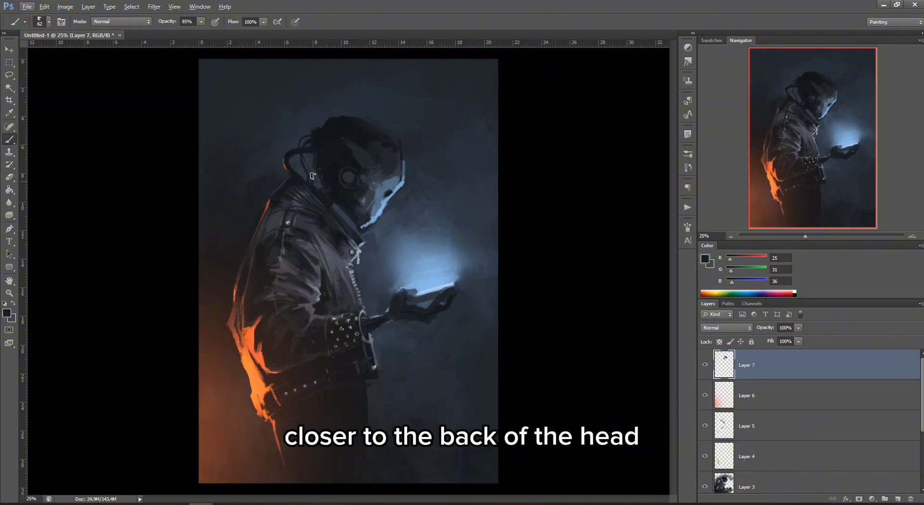
# - Rework the top and back outline of the head into dark tufts (16, 21, 25) with a 26 px brush
pyautogui.rightClick(378, 108)
pyautogui.click(400, 129)
pyautogui.keyDown('alt'); pyautogui.click(316, 127); pyautogui.keyUp('alt')
pyautogui.keyDown('alt'); pyautogui.click(322, 127); pyautogui.keyUp('alt')
pyautogui.moveTo(319, 123); pyautogui.dragTo(330, 120)
pyautogui.keyDown('alt'); pyautogui.click(319, 117); pyautogui.keyUp('alt')
pyautogui.keyDown('alt'); pyautogui.click(334, 125); pyautogui.keyUp('alt')
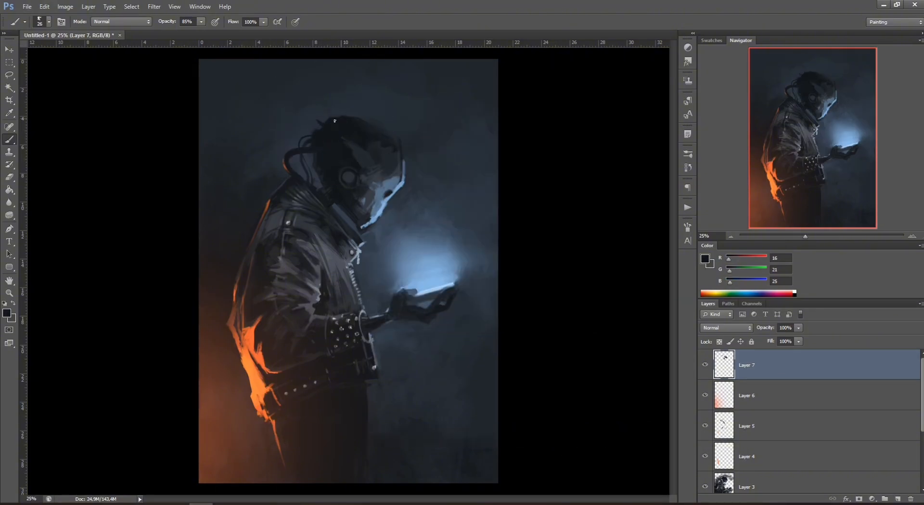
# - Paint the mask's forehead and front edge with sampled blue-greys
pyautogui.keyDown('alt'); pyautogui.click(395, 150); pyautogui.keyUp('alt')
pyautogui.keyDown('alt'); pyautogui.click(394, 175); pyautogui.keyUp('alt')
pyautogui.keyDown('alt'); pyautogui.click(398, 177); pyautogui.keyUp('alt')
pyautogui.moveTo(403, 160)
pyautogui.mouseDown()
pyautogui.moveTo(397, 174)
pyautogui.moveTo(403, 154)
pyautogui.moveTo(442, 156)
pyautogui.mouseUp()
# - Add grey (86, 91, 101) highlights to the earpiece ring with a 19 px brush, and sample near-black (16, 21, 25)
pyautogui.rightClick(427, 134)
pyautogui.click(418, 212)
pyautogui.keyDown('alt'); pyautogui.click(342, 268); pyautogui.keyUp('alt')
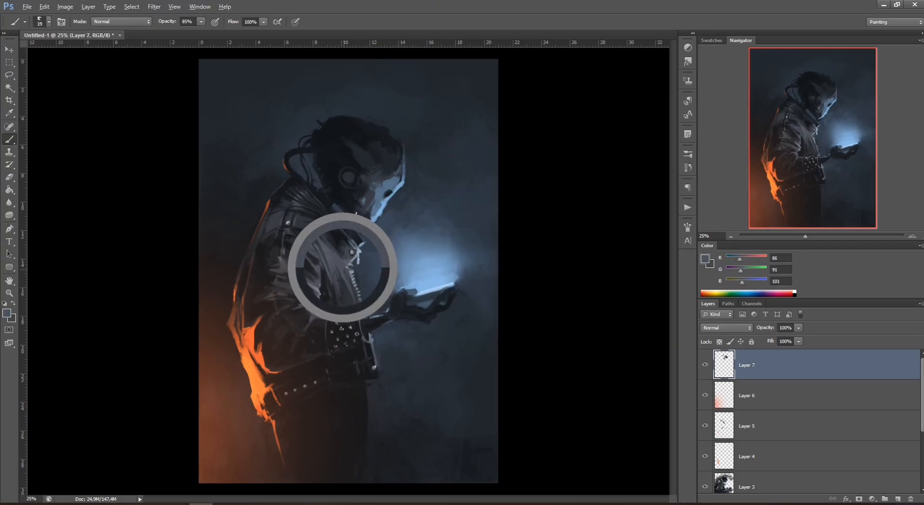
pyautogui.keyDown('alt'); pyautogui.click(361, 166); pyautogui.keyUp('alt')
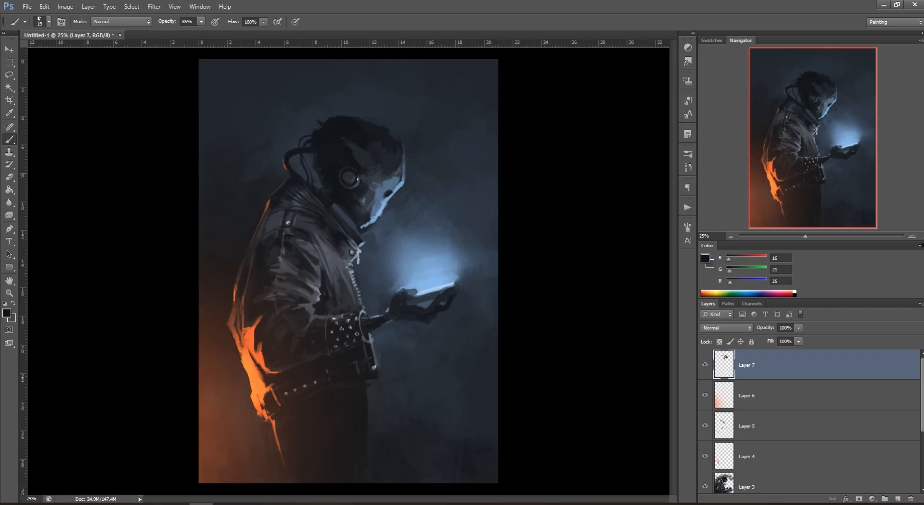
# - Block in a headphone cup around the earpiece with 57 px and 39 px brushes in sampled dark greys
pyautogui.rightClick(350, 178)
pyautogui.click(417, 187)
pyautogui.keyDown('alt'); pyautogui.click(350, 177); pyautogui.keyUp('alt')
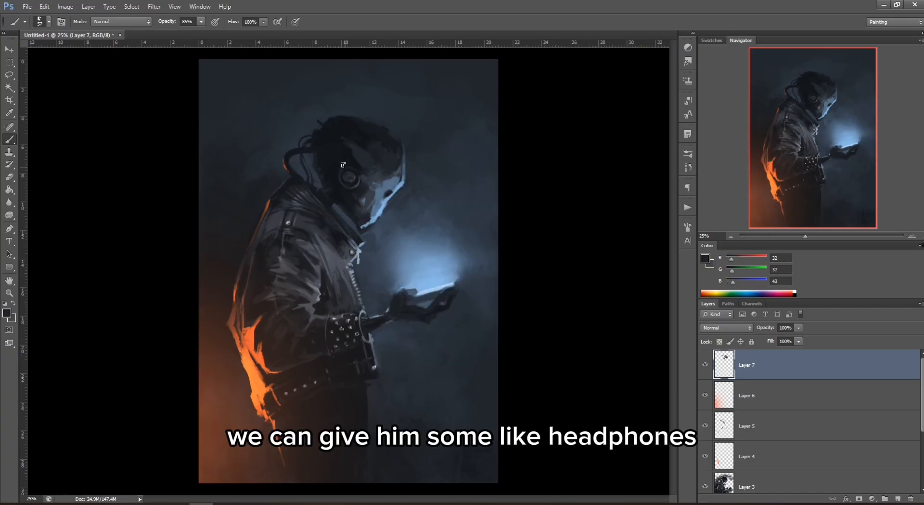
pyautogui.keyDown('alt'); pyautogui.click(338, 169); pyautogui.keyUp('alt')
pyautogui.rightClick(364, 161)
pyautogui.click(418, 171)
pyautogui.keyDown('alt'); pyautogui.click(362, 167); pyautogui.keyUp('alt')
pyautogui.moveTo(345, 157); pyautogui.dragTo(338, 173)
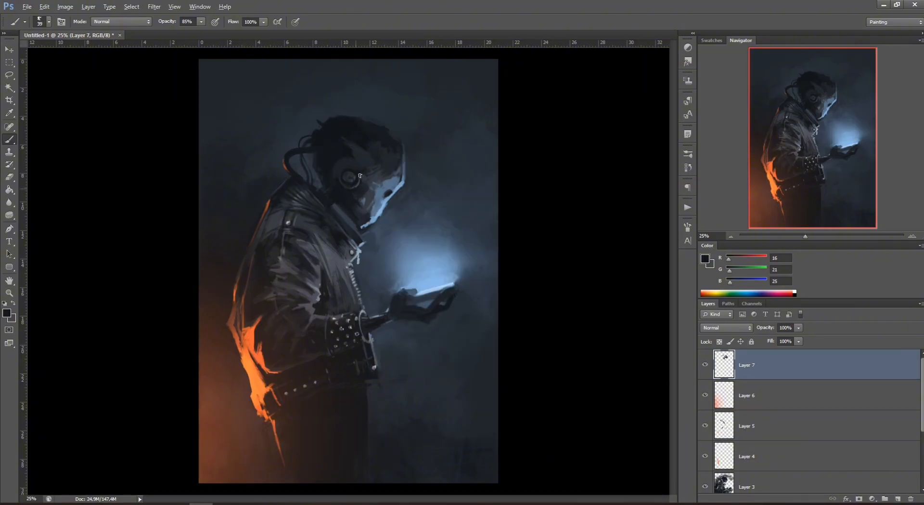
pyautogui.keyDown('alt'); pyautogui.click(351, 169); pyautogui.keyUp('alt')
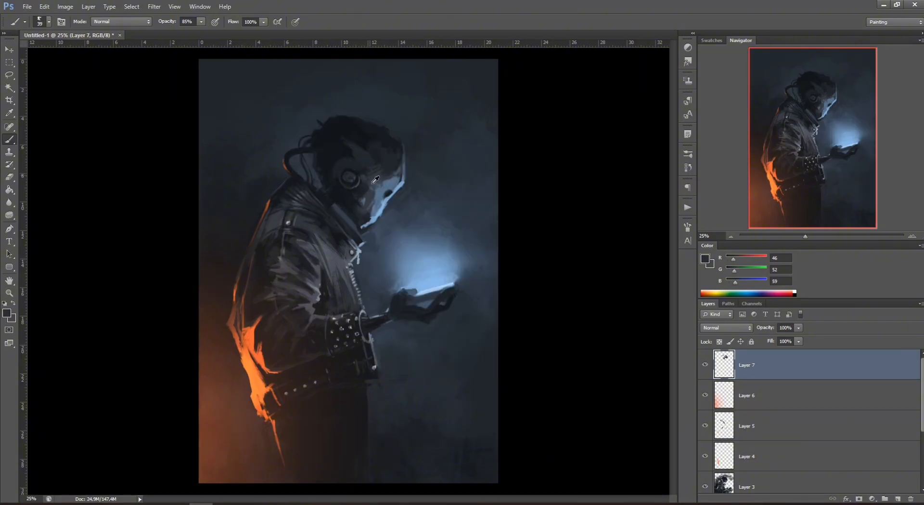
# - Shape the front side of the headphone cup with sampled greys from the head
pyautogui.keyDown('alt'); pyautogui.click(353, 155); pyautogui.keyUp('alt')
pyautogui.moveTo(359, 182)
pyautogui.mouseDown()
pyautogui.moveTo(370, 169)
pyautogui.moveTo(370, 186)
pyautogui.mouseUp()
pyautogui.keyDown('alt'); pyautogui.click(360, 168); pyautogui.keyUp('alt')
pyautogui.keyDown('alt'); pyautogui.click(369, 185); pyautogui.keyUp('alt')
# - Highlight the headphone cup's front rim with a 23 px brush in sampled light grey (133, 142, 155)
pyautogui.rightClick(389, 161)
pyautogui.click(423, 179)
pyautogui.keyDown('alt'); pyautogui.click(378, 240); pyautogui.keyUp('alt')
pyautogui.keyDown('alt'); pyautogui.click(322, 294); pyautogui.keyUp('alt')
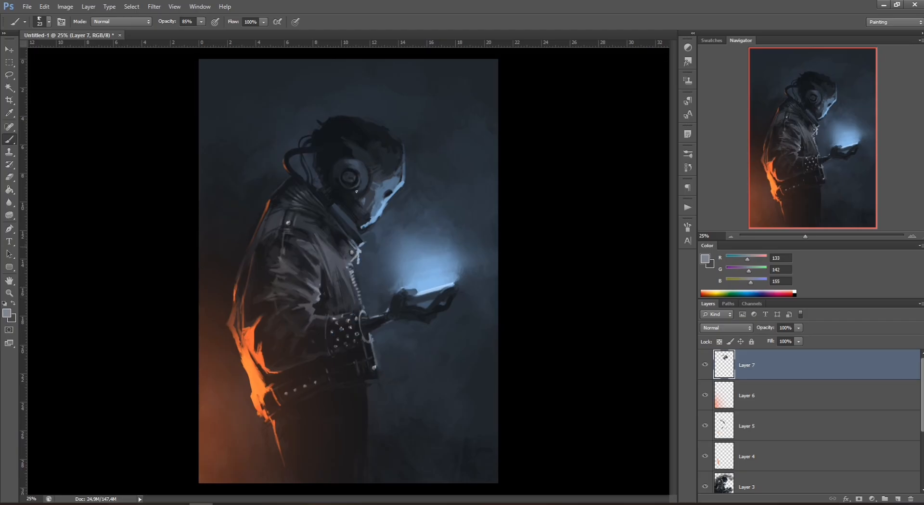
pyautogui.moveTo(363, 186); pyautogui.dragTo(369, 170)
pyautogui.keyDown('alt'); pyautogui.click(363, 184); pyautogui.keyUp('alt')
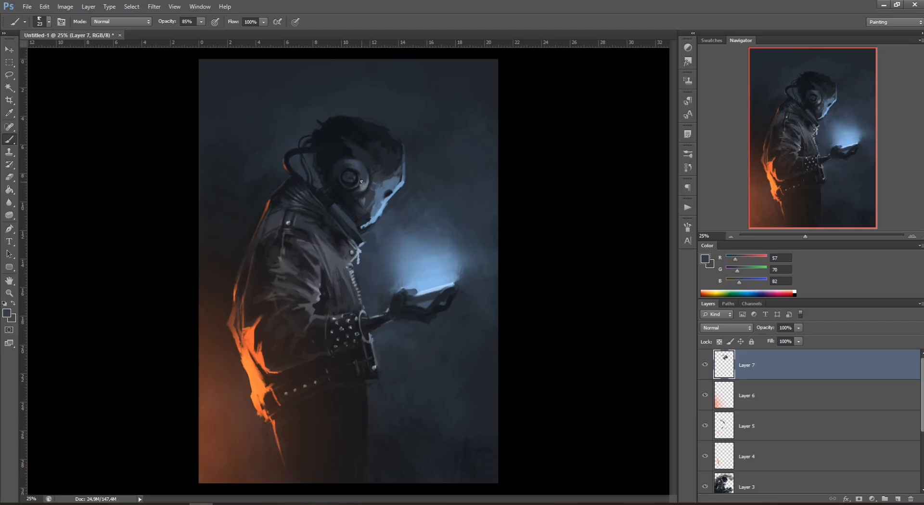
# - Refine the headphone cup's rings with a 16 px brush in sampled greys, including (96, 107, 120) and (133, 142, 155)
pyautogui.keyDown('alt'); pyautogui.click(359, 189); pyautogui.keyUp('alt')
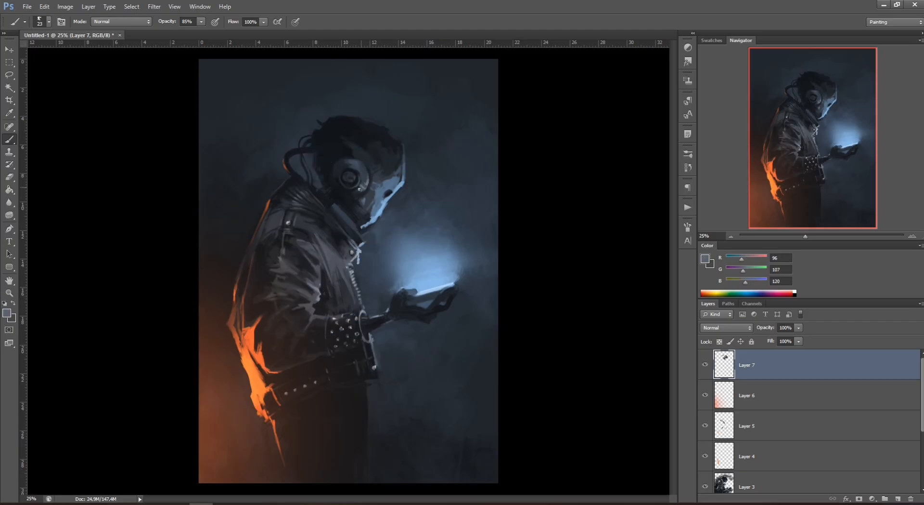
pyautogui.rightClick(331, 180)
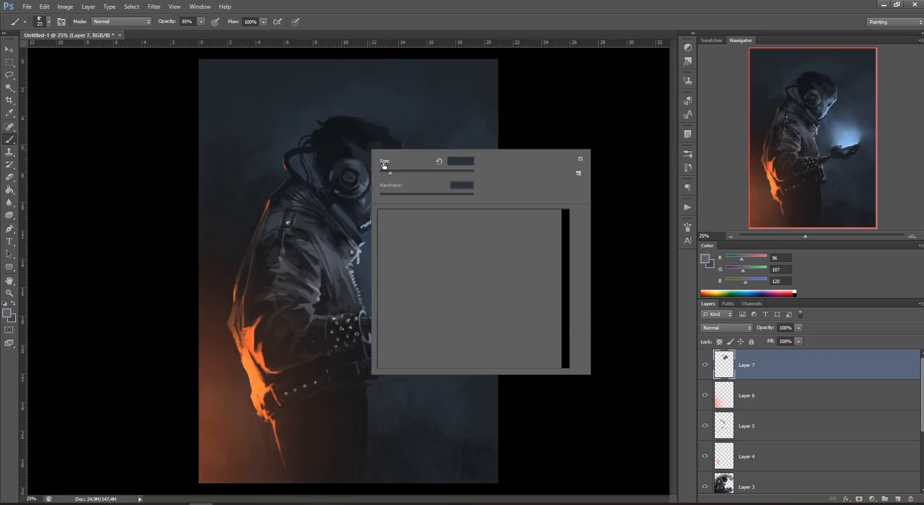
pyautogui.write('16')
pyautogui.press('Return')
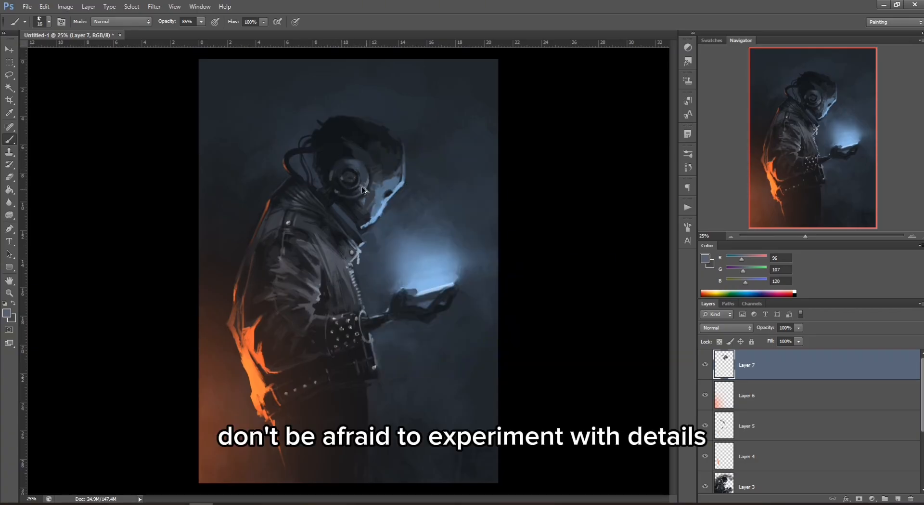
pyautogui.keyDown('alt'); pyautogui.click(285, 251); pyautogui.keyUp('alt')
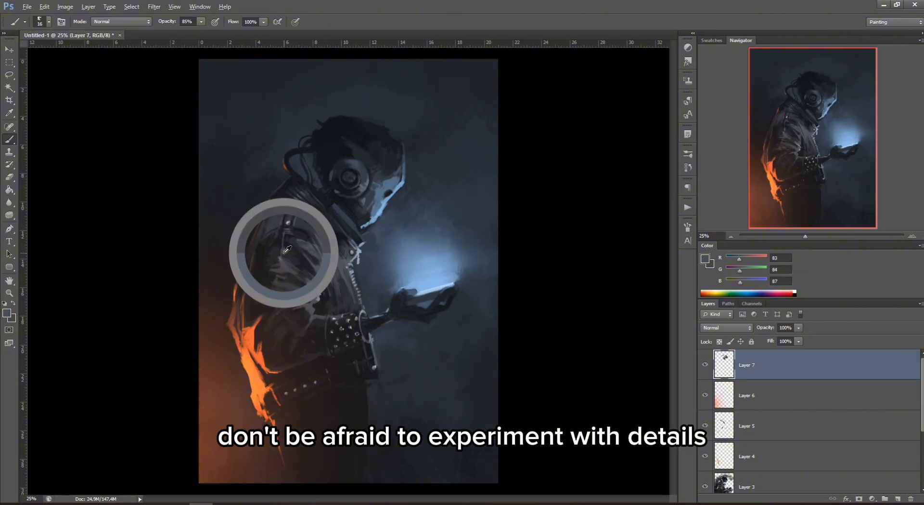
pyautogui.keyDown('alt'); pyautogui.click(323, 297); pyautogui.keyUp('alt')
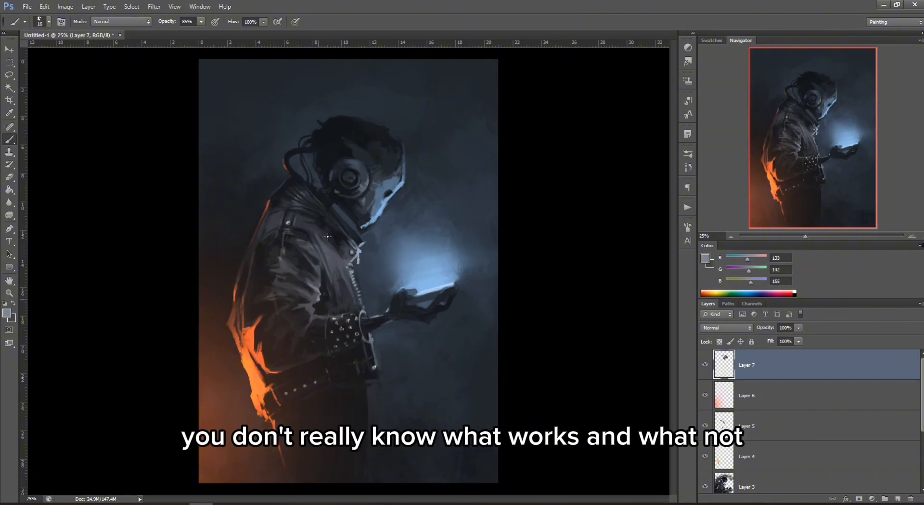
pyautogui.keyDown('alt'); pyautogui.click(353, 186); pyautogui.keyUp('alt')
pyautogui.keyDown('alt'); pyautogui.click(349, 187); pyautogui.keyUp('alt')
pyautogui.keyDown('alt'); pyautogui.click(323, 296); pyautogui.keyUp('alt')
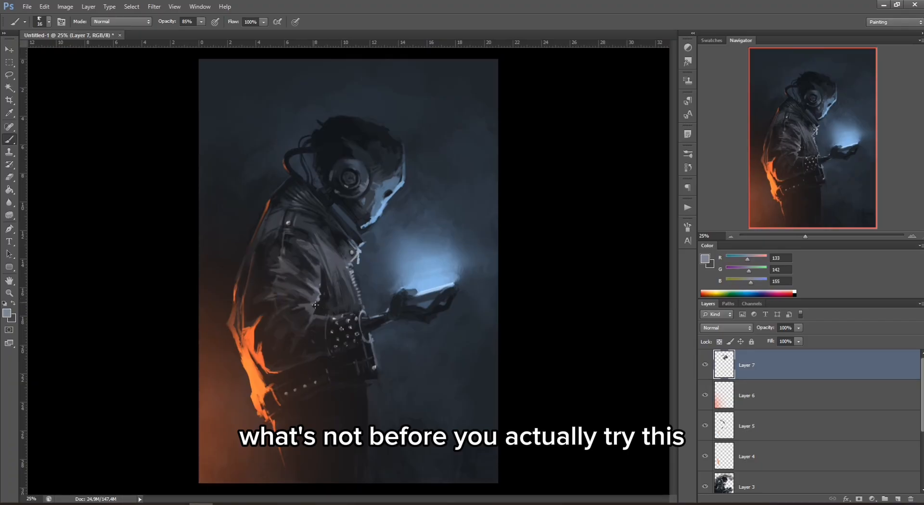
# - Darken the headphone cup around the earpiece with a 26 px brush in sampled near-black (17, 22, 26)
pyautogui.keyDown('alt'); pyautogui.click(334, 177); pyautogui.keyUp('alt')
pyautogui.rightClick(402, 141)
pyautogui.click(424, 165)
pyautogui.keyDown('alt'); pyautogui.click(349, 163); pyautogui.keyUp('alt')
pyautogui.keyDown('alt'); pyautogui.click(358, 172); pyautogui.keyUp('alt')
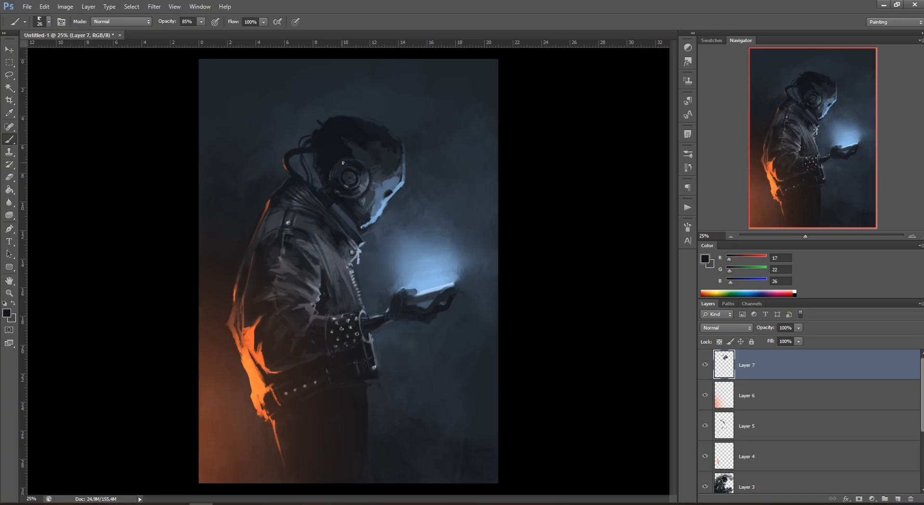
# - Paint a thin headband edge rising from the headphone cup, finishing with a 10 px brush in sampled grey (88, 93, 103)
pyautogui.rightClick(395, 147)
pyautogui.click(408, 171)
pyautogui.click(361, 162)
pyautogui.rightClick(396, 140)
pyautogui.click(424, 165)
pyautogui.keyDown('alt'); pyautogui.click(356, 166); pyautogui.keyUp('alt')
pyautogui.moveTo(358, 161); pyautogui.dragTo(370, 149)
pyautogui.rightClick(413, 124)
pyautogui.click(423, 149)
pyautogui.click(377, 248)
pyautogui.keyDown('alt'); pyautogui.click(359, 260); pyautogui.keyUp('alt')
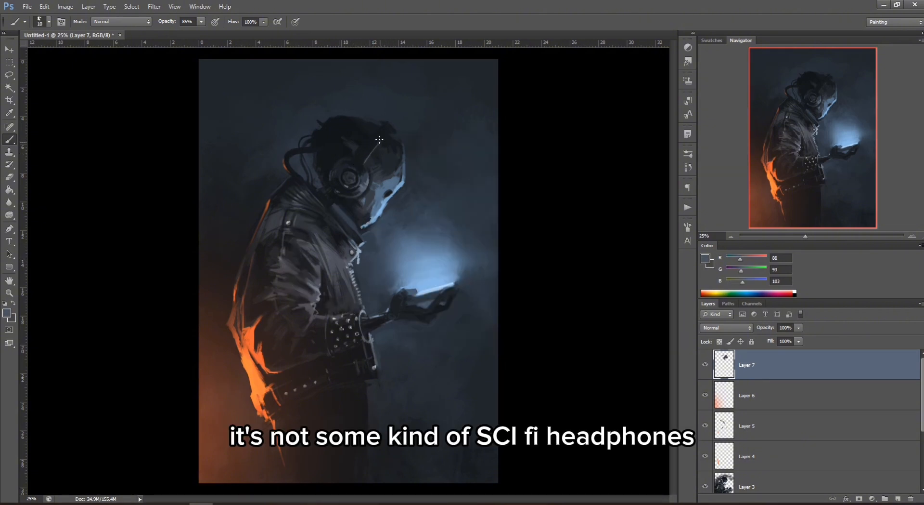
# - Extend the headband to the top of the head and sample blue-grey (91, 117, 140) from the face
pyautogui.rightClick(427, 133)
pyautogui.click(447, 161)
pyautogui.click(380, 166)
pyautogui.keyDown('alt'); pyautogui.click(365, 157); pyautogui.keyUp('alt')
pyautogui.keyDown('alt'); pyautogui.click(400, 183); pyautogui.keyUp('alt')
# - Darken the head around the headband with 27 px and 21 px brushes in sampled near-blacks, including (16, 21, 25) and (20, 25, 30)
pyautogui.rightClick(407, 155)
pyautogui.click(425, 178)
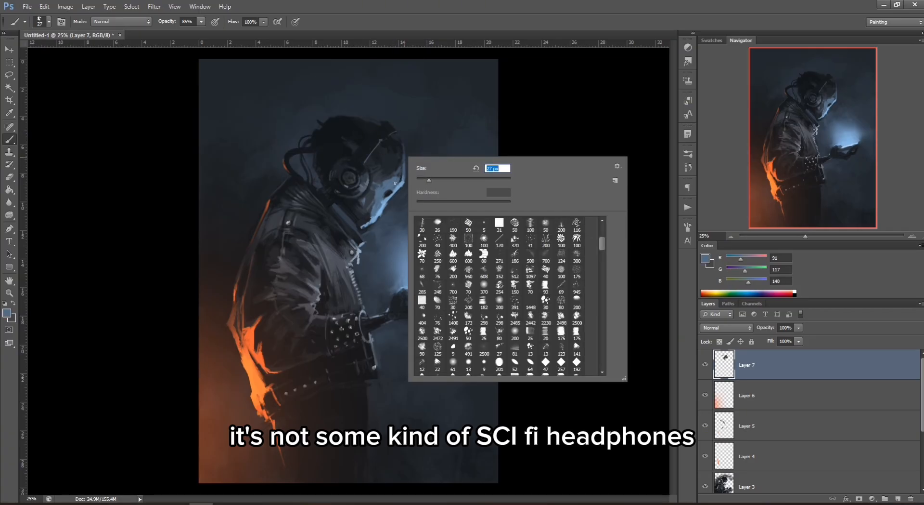
pyautogui.click(394, 178)
pyautogui.keyDown('alt'); pyautogui.click(362, 144); pyautogui.keyUp('alt')
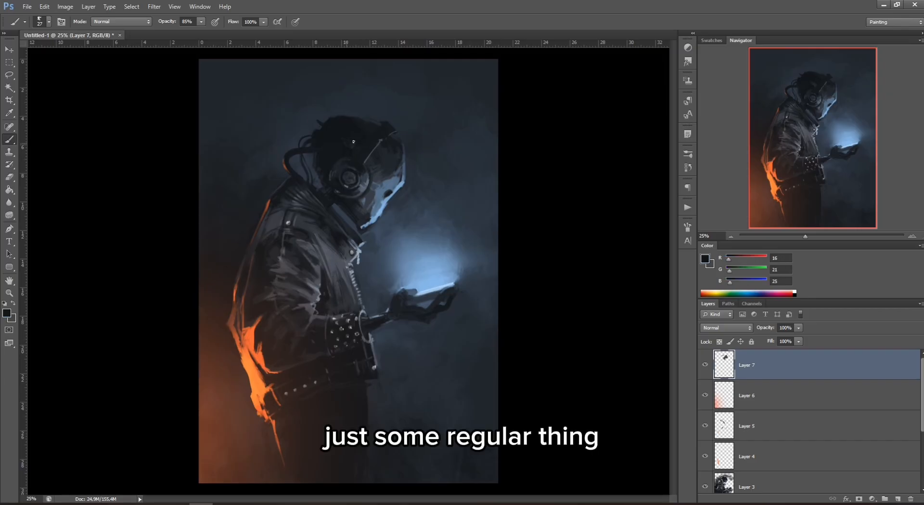
pyautogui.keyDown('alt'); pyautogui.click(363, 146); pyautogui.keyUp('alt')
pyautogui.keyDown('alt'); pyautogui.click(383, 133); pyautogui.keyUp('alt')
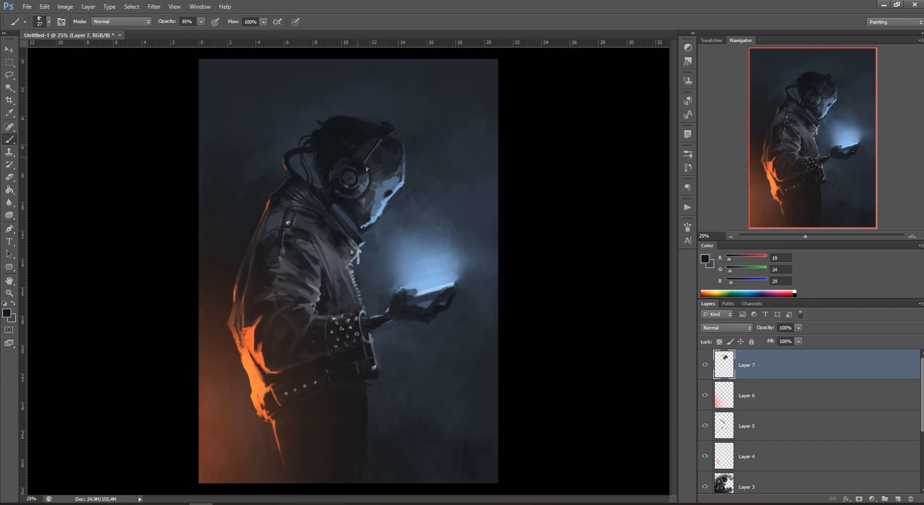
pyautogui.rightClick(421, 132)
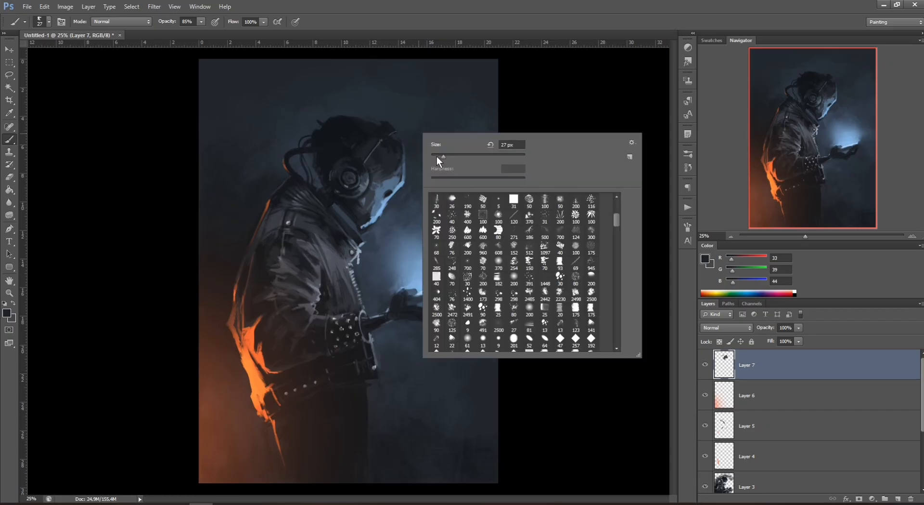
pyautogui.moveTo(438, 156); pyautogui.dragTo(437, 156)
pyautogui.click(360, 154)
pyautogui.keyDown('alt'); pyautogui.click(364, 156); pyautogui.keyUp('alt')
# - Paint an orange ring inside the earpiece with a 21 px brush in a brightened rim-light orange (255, 135, 55)
pyautogui.rightClick(392, 158)
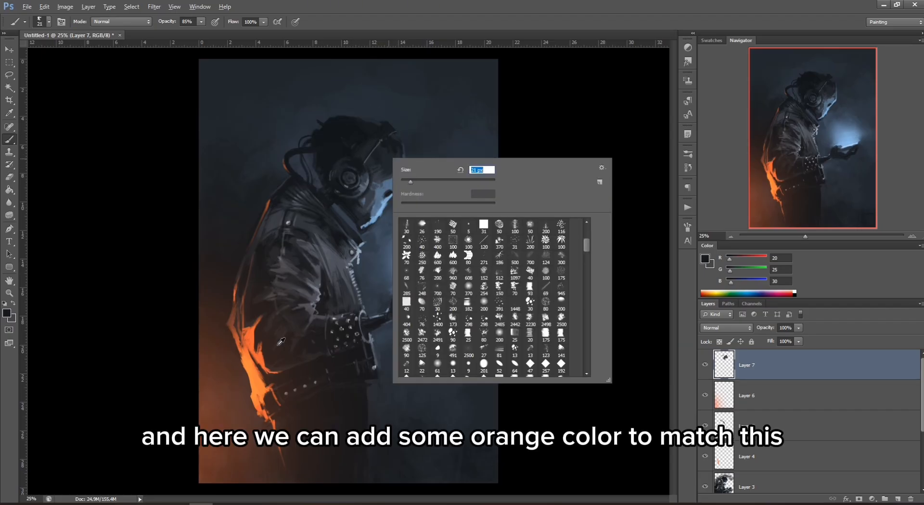
pyautogui.keyDown('alt'); pyautogui.click(248, 355); pyautogui.keyUp('alt')
pyautogui.click(705, 259)
pyautogui.click(579, 223)
pyautogui.click(620, 338)
pyautogui.click(712, 217)
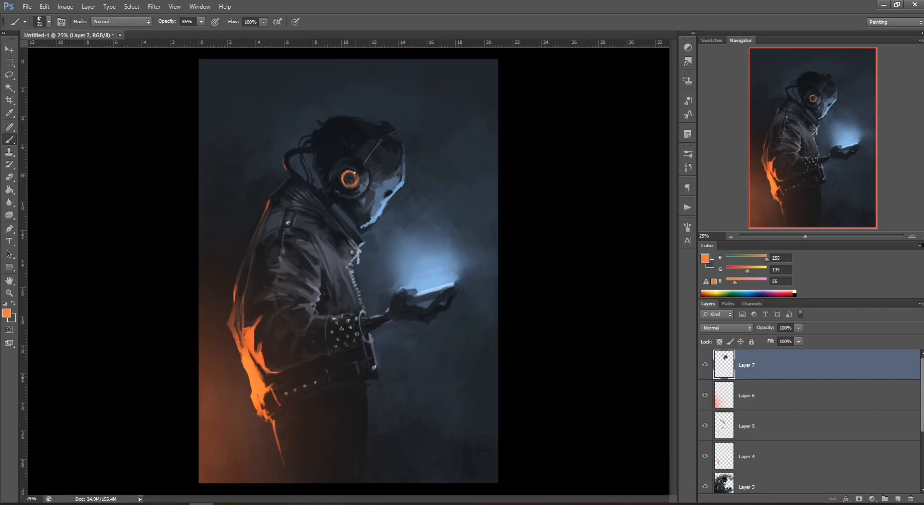
# - Strengthen the earpiece ring with a more saturated orange (255, 111, 15)
pyautogui.click(706, 259)
pyautogui.click(599, 222)
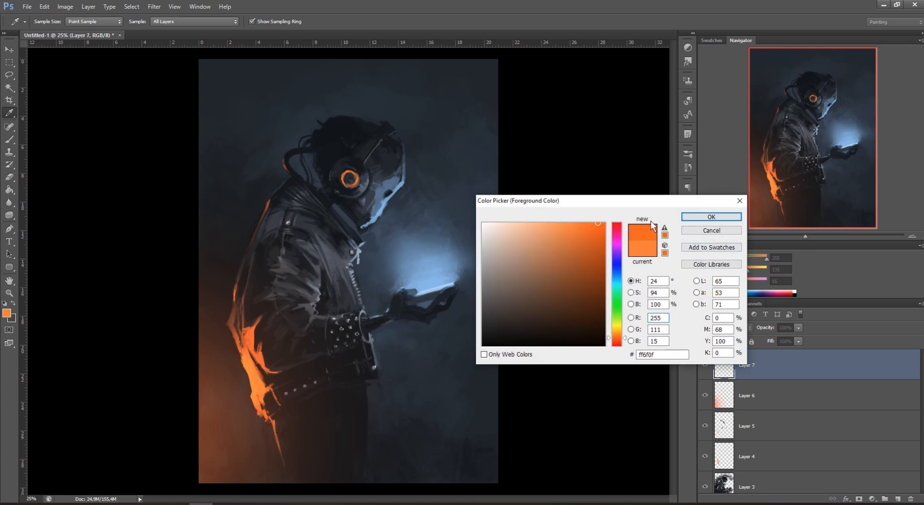
pyautogui.click(711, 217)
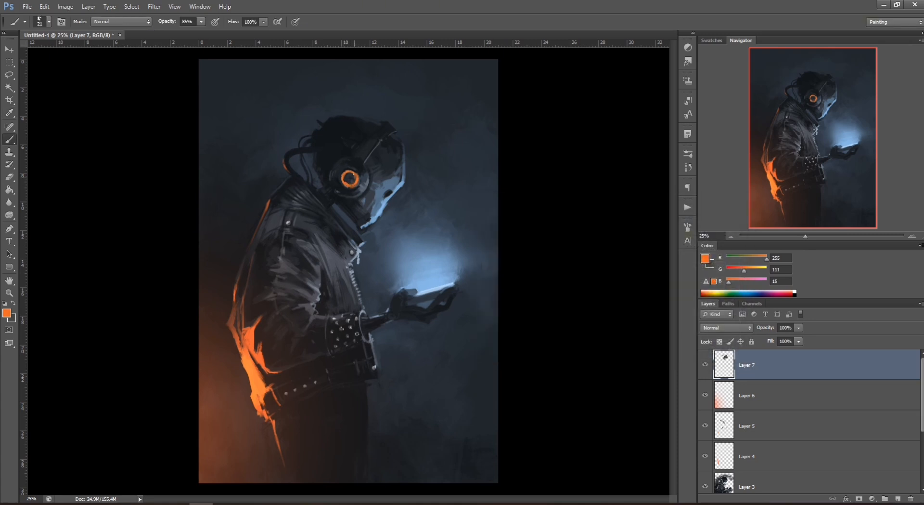
# - Highlight the earpiece ring with a 15 px brush in light orange (255, 173, 76), and add reflections in sampled orange (237, 107, 20)
pyautogui.click(708, 260)
pyautogui.moveTo(548, 228); pyautogui.dragTo(544, 207)
pyautogui.click(624, 335)
pyautogui.moveTo(564, 239); pyautogui.dragTo(576, 219)
pyautogui.press('Return')
pyautogui.rightClick(380, 163)
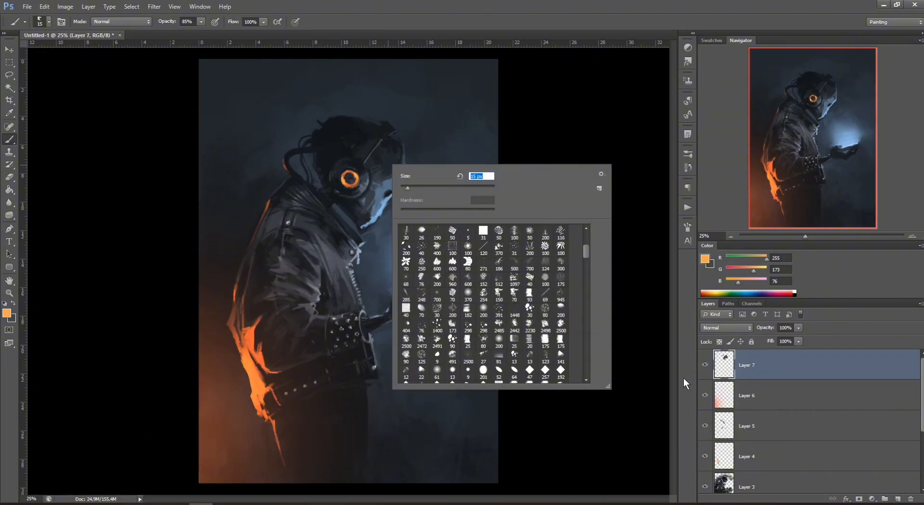
pyautogui.click(671, 370)
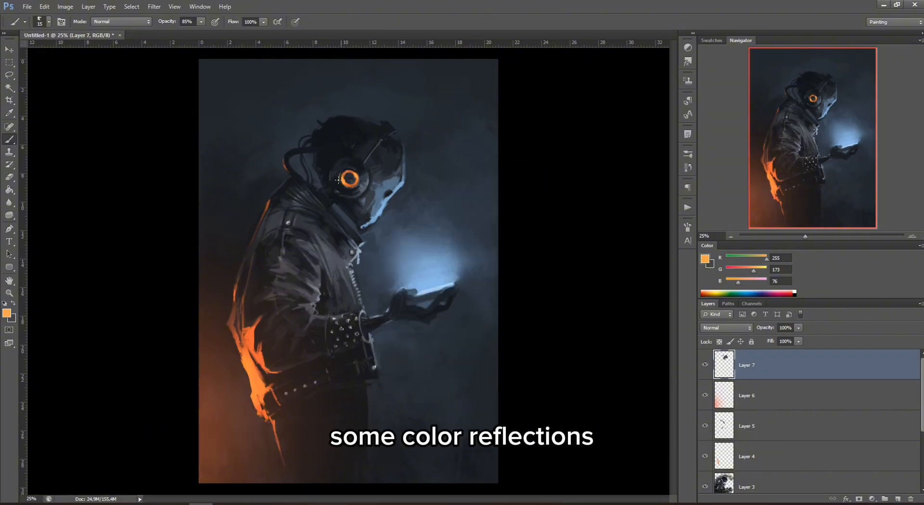
pyautogui.keyDown('alt'); pyautogui.click(351, 182); pyautogui.keyUp('alt')
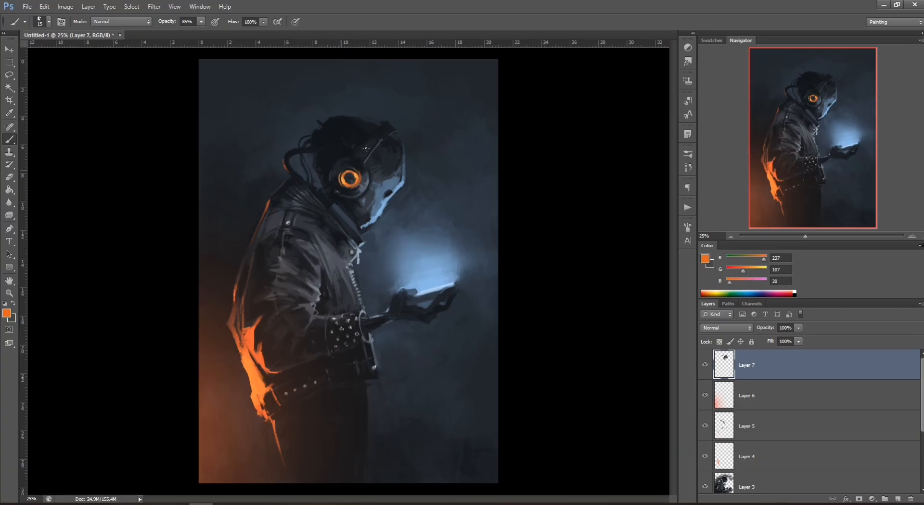
# - Detail the eye and the face around it with a 15 px brush in sampled blues, including (94, 122, 147) and (143, 188, 231)
pyautogui.keyDown('alt'); pyautogui.click(386, 190); pyautogui.keyUp('alt')
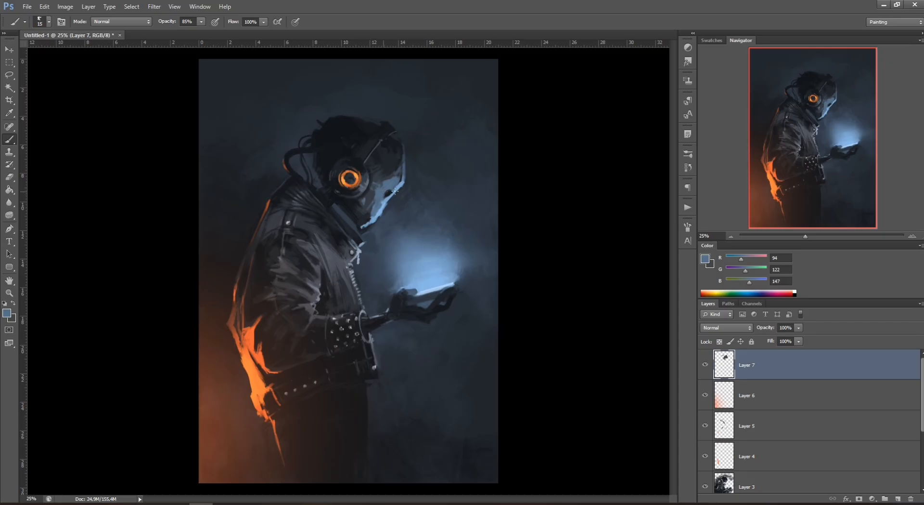
pyautogui.keyDown('alt'); pyautogui.click(395, 188); pyautogui.keyUp('alt')
pyautogui.keyDown('alt'); pyautogui.click(388, 193); pyautogui.keyUp('alt')
pyautogui.keyDown('alt'); pyautogui.click(432, 270); pyautogui.keyUp('alt')
pyautogui.click(388, 190)
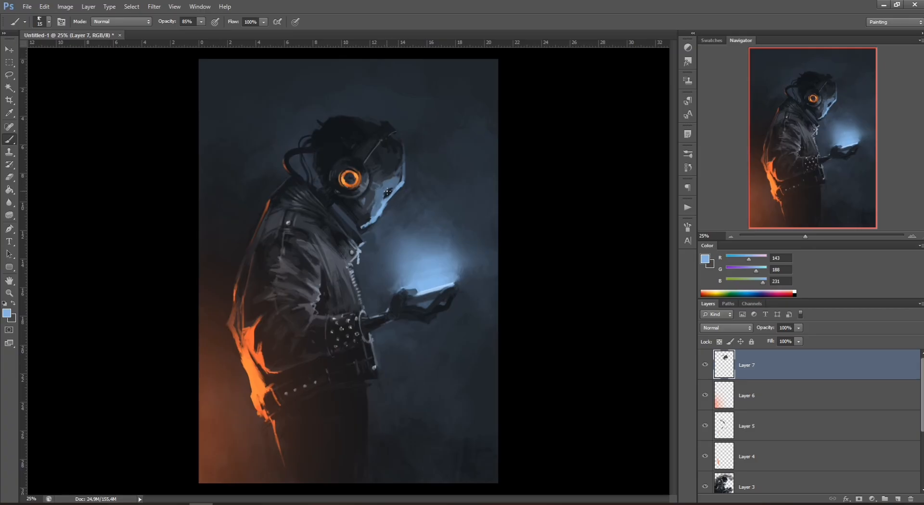
pyautogui.keyDown('alt'); pyautogui.click(390, 195); pyautogui.keyUp('alt')
# - Refine the chin and jaw with a 15 px brush in sampled blue-greys, including (74, 90, 107)
pyautogui.keyDown('alt'); pyautogui.click(360, 228); pyautogui.keyUp('alt')
pyautogui.keyDown('alt'); pyautogui.click(350, 213); pyautogui.keyUp('alt')
pyautogui.keyDown('alt'); pyautogui.click(371, 203); pyautogui.keyUp('alt')
pyautogui.keyDown('alt'); pyautogui.click(354, 215); pyautogui.keyUp('alt')
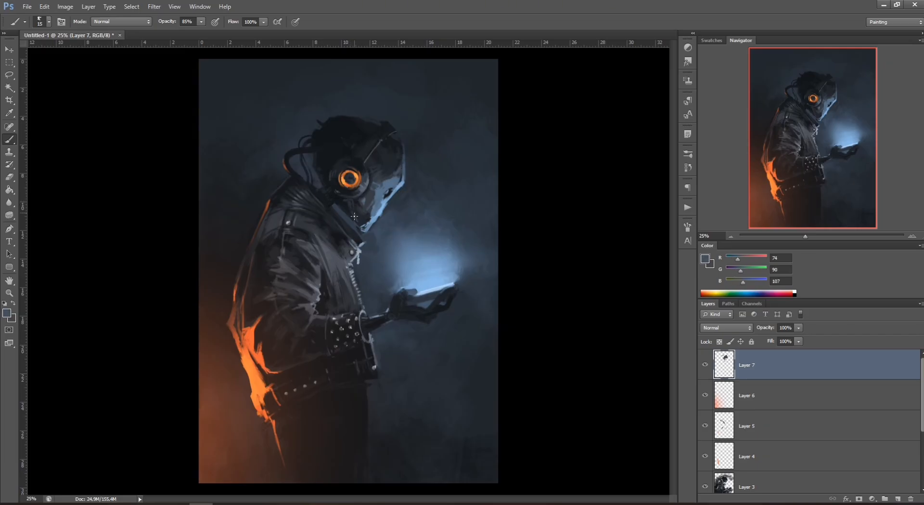
pyautogui.keyDown('alt'); pyautogui.click(348, 209); pyautogui.keyUp('alt')
# - Shape the forehead and the side of the face above the eye with colours sampled from the head
pyautogui.keyDown('alt'); pyautogui.click(387, 178); pyautogui.keyUp('alt')
pyautogui.keyDown('alt'); pyautogui.click(390, 178); pyautogui.keyUp('alt')
pyautogui.keyDown('alt'); pyautogui.click(382, 157); pyautogui.keyUp('alt')
pyautogui.keyDown('alt'); pyautogui.click(393, 181); pyautogui.keyUp('alt')
pyautogui.keyDown('alt'); pyautogui.click(400, 155); pyautogui.keyUp('alt')
# - Break up the black top of the head with a 45 px brush in sampled dark blue-grey (34, 42, 49)
pyautogui.rightClick(366, 119)
pyautogui.click(385, 142)
pyautogui.click(314, 141)
pyautogui.keyDown('alt'); pyautogui.click(335, 120); pyautogui.keyUp('alt')
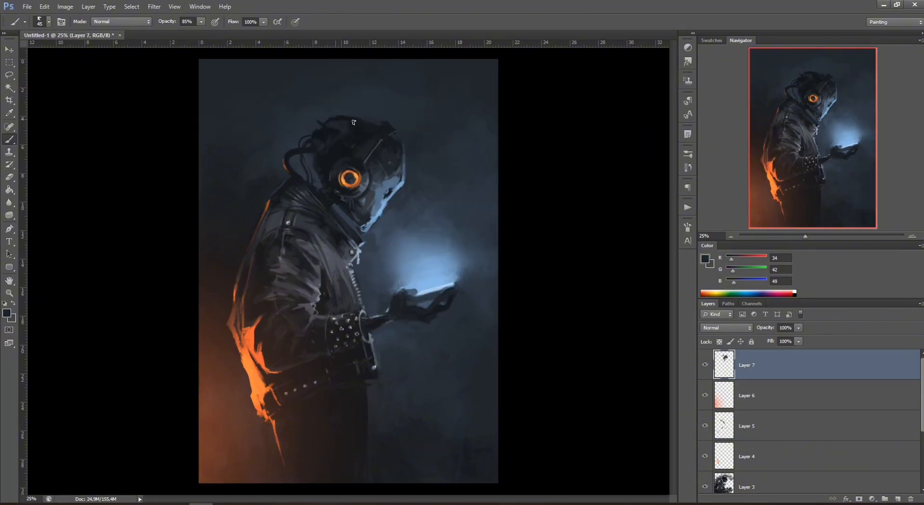
pyautogui.keyDown('alt'); pyautogui.click(345, 123); pyautogui.keyUp('alt')
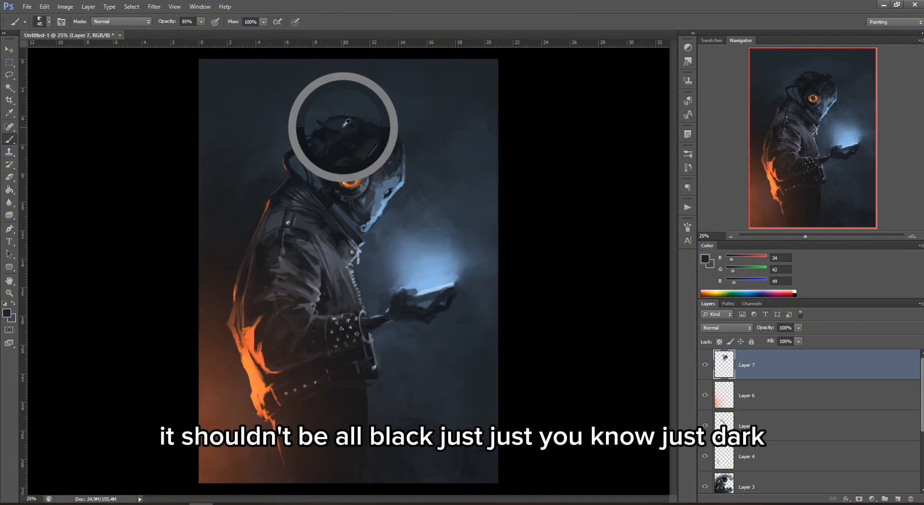
# - Build up the headband with 22 px and 10 px brushes in sampled greys, including (59, 58, 63) and (64, 66, 71)
pyautogui.keyDown('alt'); pyautogui.click(379, 141); pyautogui.keyUp('alt')
pyautogui.rightClick(400, 127)
pyautogui.click(382, 129)
pyautogui.rightClick(364, 153)
pyautogui.click(409, 153)
pyautogui.keyDown('alt'); pyautogui.click(298, 268); pyautogui.keyUp('alt')
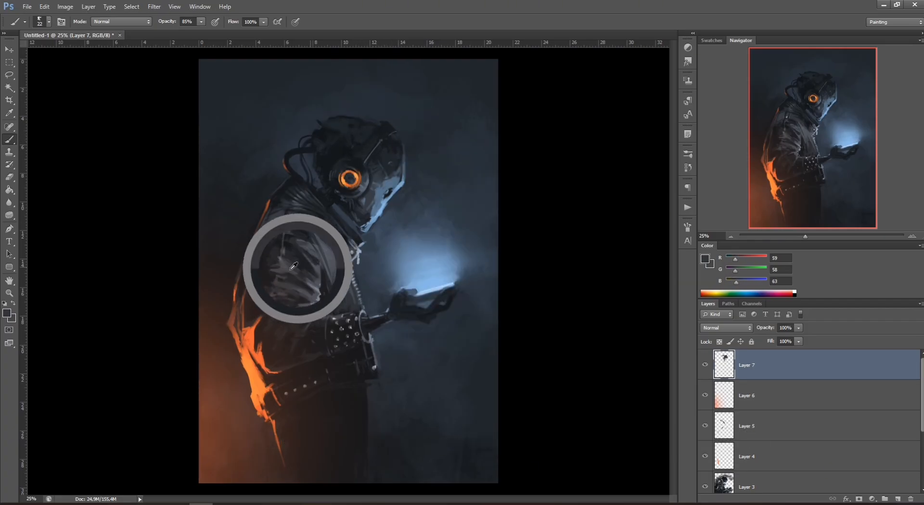
pyautogui.rightClick(369, 145)
pyautogui.click(414, 153)
pyautogui.keyDown('alt'); pyautogui.click(372, 145); pyautogui.keyUp('alt')
pyautogui.keyDown('alt'); pyautogui.click(368, 148); pyautogui.keyUp('alt')
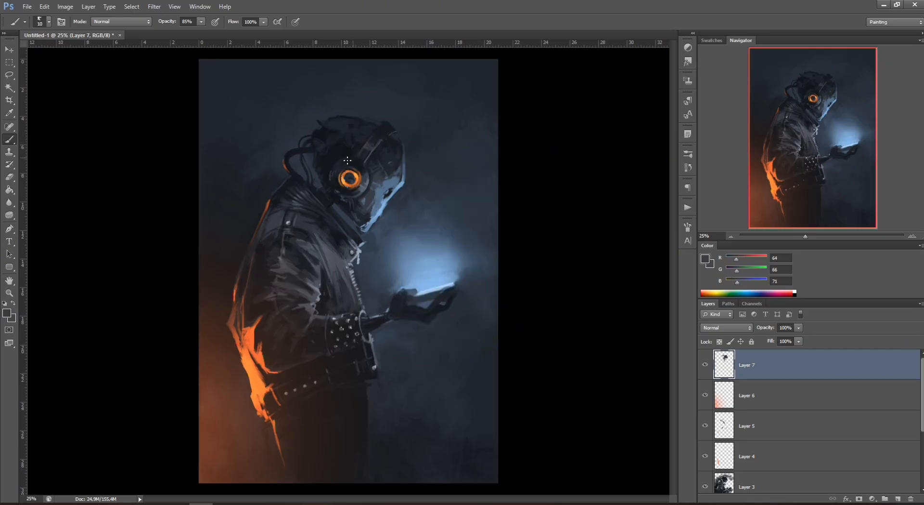
# - Darken the area behind the headphone cup with a 22 px brush in sampled near-black (17, 22, 27)
pyautogui.rightClick(359, 154)
pyautogui.click(392, 178)
pyautogui.keyDown('alt'); pyautogui.click(326, 174); pyautogui.keyUp('alt')
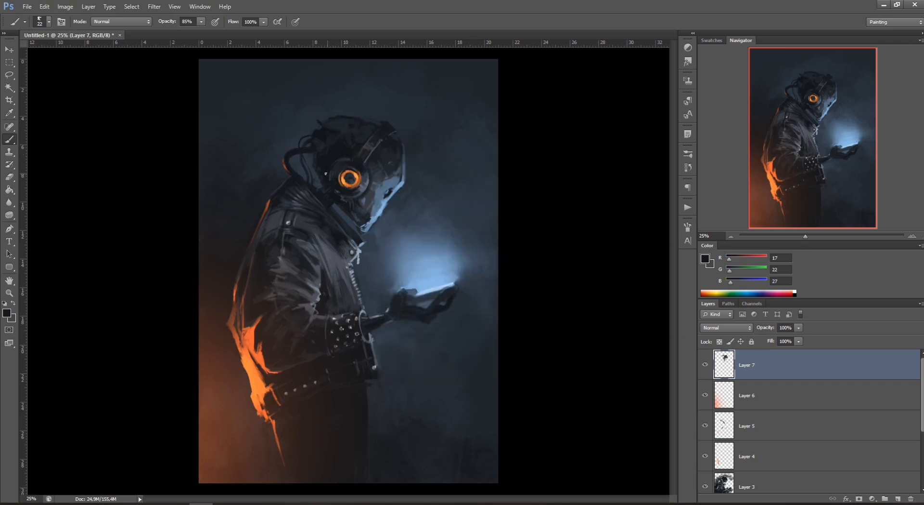
# - Detail the neck and jaw area below the headphone cup with resized brushes in colours sampled there
pyautogui.keyDown('alt'); pyautogui.click(343, 212); pyautogui.keyUp('alt')
pyautogui.keyDown('alt'); pyautogui.click(355, 203); pyautogui.keyUp('alt')
pyautogui.keyDown('alt'); pyautogui.click(342, 211); pyautogui.keyUp('alt')
pyautogui.rightClick(383, 184)
pyautogui.click(407, 203)
pyautogui.keyDown('alt'); pyautogui.click(341, 213); pyautogui.keyUp('alt')
pyautogui.rightClick(352, 196)
pyautogui.click(376, 214)
pyautogui.moveTo(341, 205); pyautogui.dragTo(327, 210)
# - Add detail strokes across the top and back of the head in sampled dark tones, including (22, 28, 32), and adjust the brush size
pyautogui.keyDown('alt'); pyautogui.click(326, 153); pyautogui.keyUp('alt')
pyautogui.keyDown('alt'); pyautogui.click(331, 111); pyautogui.keyUp('alt')
pyautogui.keyDown('alt'); pyautogui.click(332, 131); pyautogui.keyUp('alt')
pyautogui.keyDown('alt'); pyautogui.click(349, 136); pyautogui.keyUp('alt')
pyautogui.keyDown('alt'); pyautogui.click(356, 129); pyautogui.keyUp('alt')
pyautogui.keyDown('alt'); pyautogui.click(350, 127); pyautogui.keyUp('alt')
pyautogui.keyDown('alt'); pyautogui.click(340, 116); pyautogui.keyUp('alt')
pyautogui.rightClick(414, 122)
pyautogui.moveTo(438, 142); pyautogui.dragTo(443, 143)
pyautogui.click(601, 93)
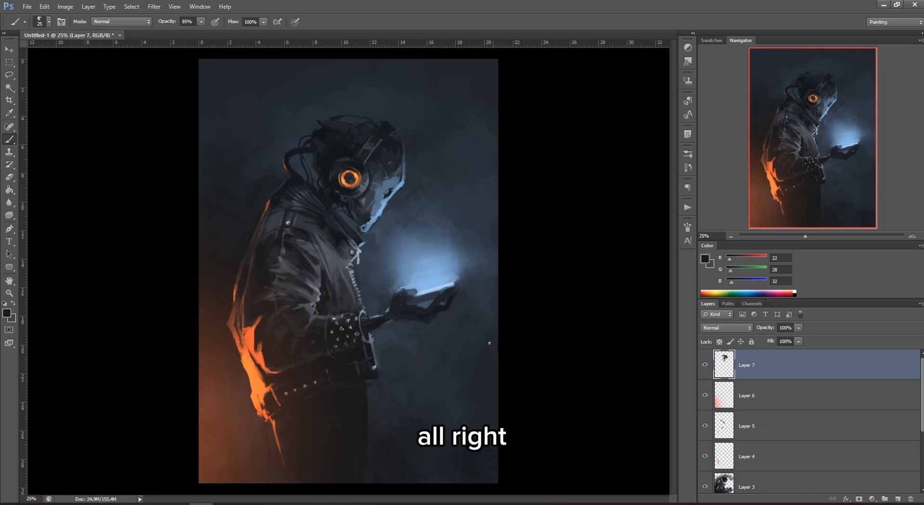
# - Start detailing the hand's finger joints, using 15 px and 7 px brushes and sampled colours, including blue-grey (61, 76, 92)
pyautogui.rightClick(449, 275)
pyautogui.moveTo(473, 296); pyautogui.dragTo(469, 296)
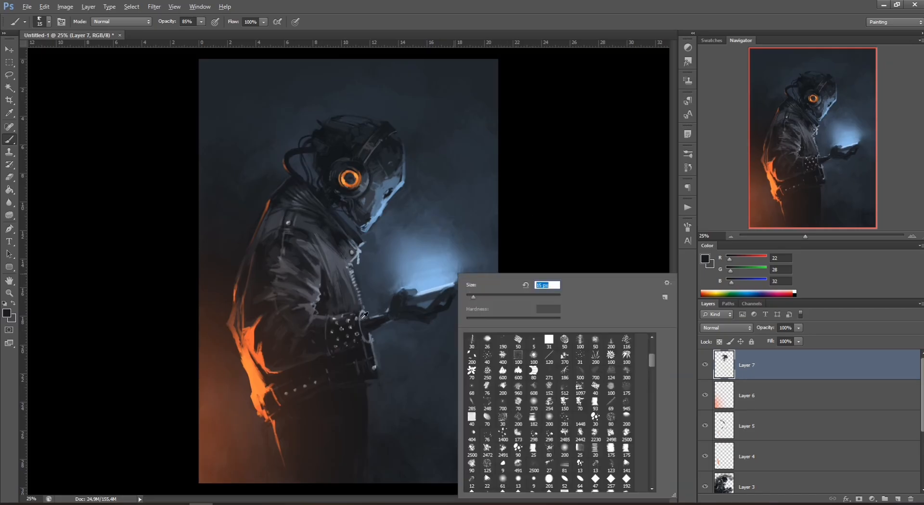
pyautogui.keyDown('alt'); pyautogui.click(359, 319); pyautogui.keyUp('alt')
pyautogui.keyDown('alt'); pyautogui.click(427, 278); pyautogui.keyUp('alt')
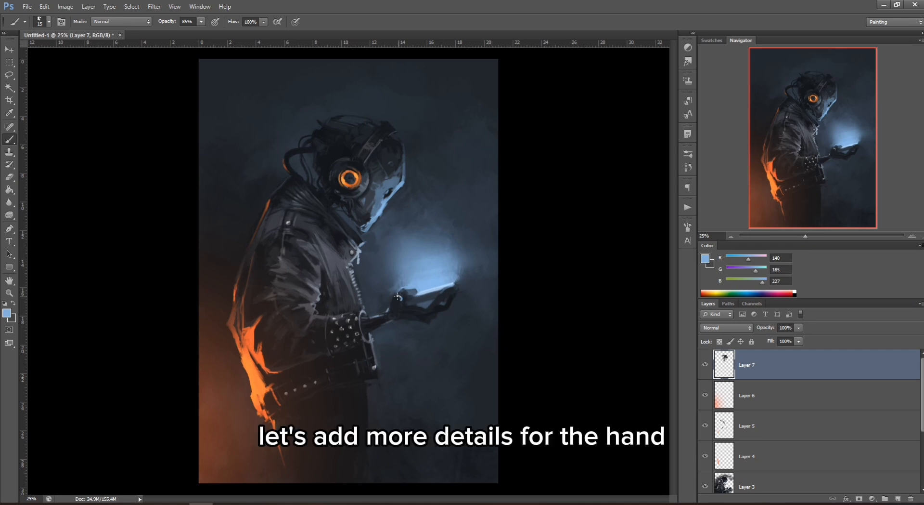
pyautogui.keyDown('alt'); pyautogui.click(380, 276); pyautogui.keyUp('alt')
pyautogui.rightClick(435, 274)
pyautogui.moveTo(455, 298); pyautogui.dragTo(452, 298)
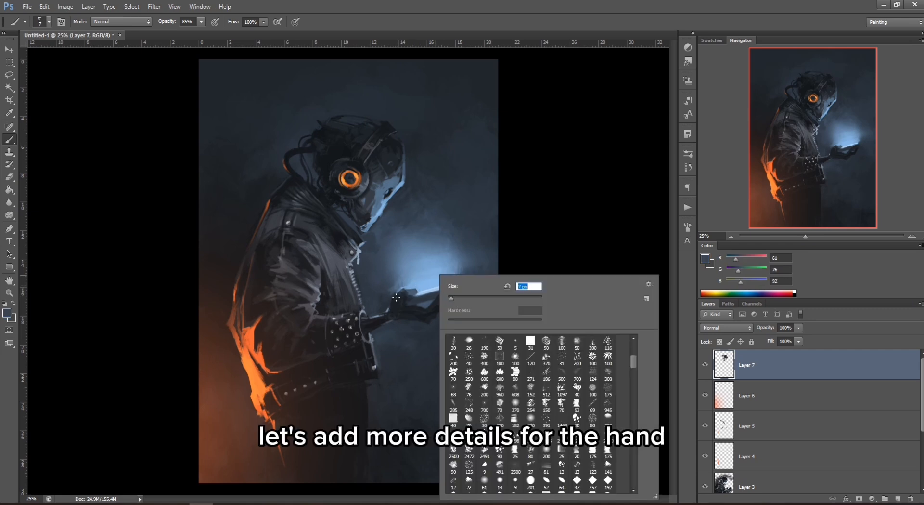
pyautogui.click(402, 297)
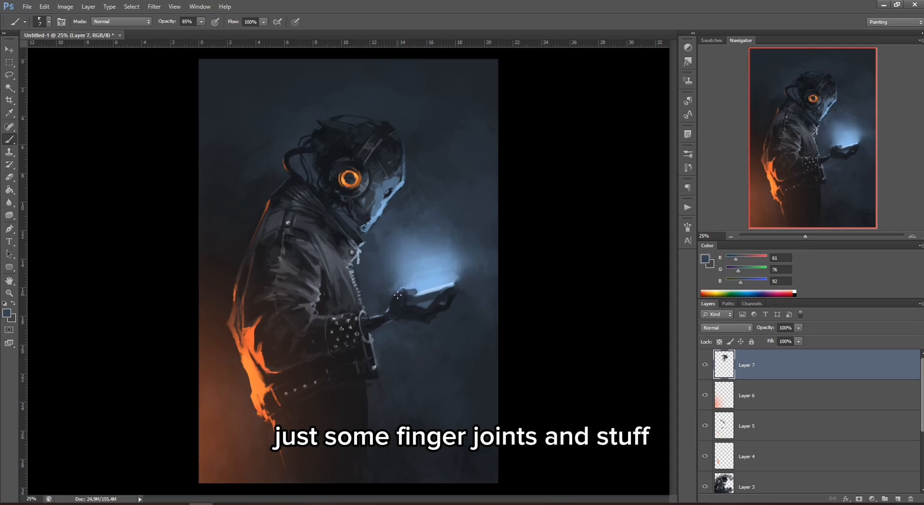
# - Refine the fingers around the phone with a 7 px brush in sampled light blue (145, 191, 234), dark (42, 52, 62) and mid-blue (103, 133, 162)
pyautogui.keyDown('alt'); pyautogui.click(403, 292); pyautogui.keyUp('alt')
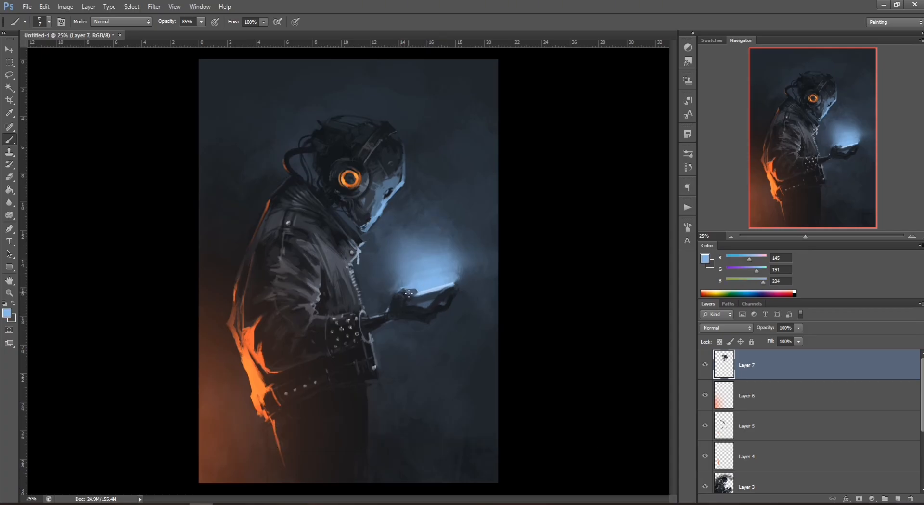
pyautogui.keyDown('alt'); pyautogui.click(416, 309); pyautogui.keyUp('alt')
pyautogui.keyDown('alt'); pyautogui.click(449, 317); pyautogui.keyUp('alt')
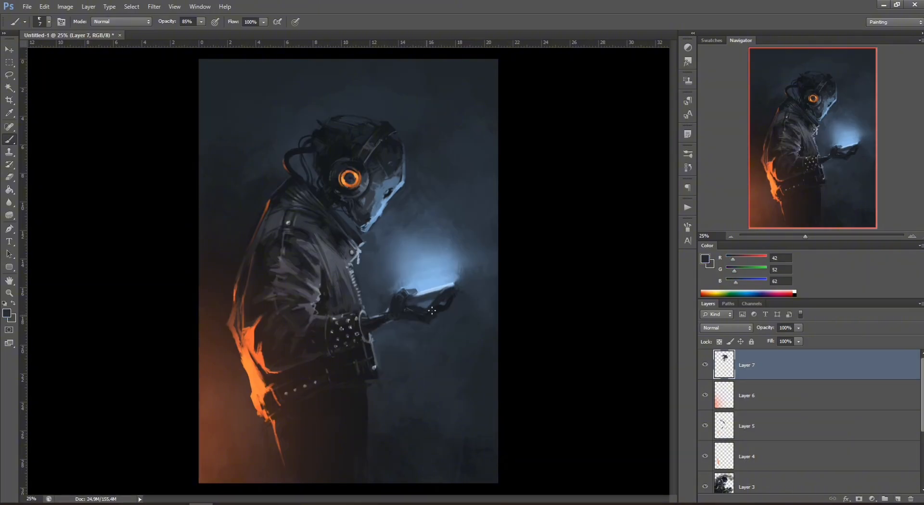
pyautogui.keyDown('alt'); pyautogui.click(462, 265); pyautogui.keyUp('alt')
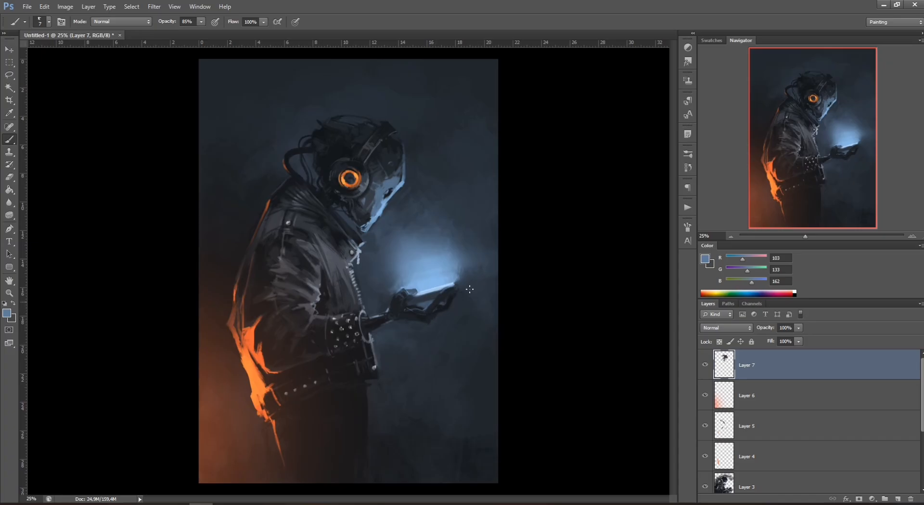
# - Refine the phone's edge and the fingertips with sampled dark tones and light blue (171, 202, 232), using 16 px and 17 px brushes
pyautogui.keyDown('alt'); pyautogui.click(438, 287); pyautogui.keyUp('alt')
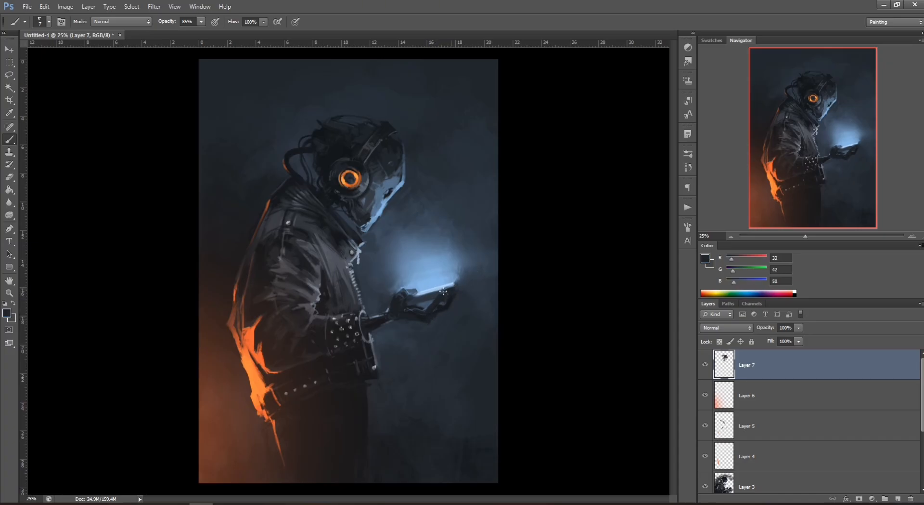
pyautogui.keyDown('alt'); pyautogui.click(436, 290); pyautogui.keyUp('alt')
pyautogui.rightClick(455, 285)
pyautogui.click(497, 287)
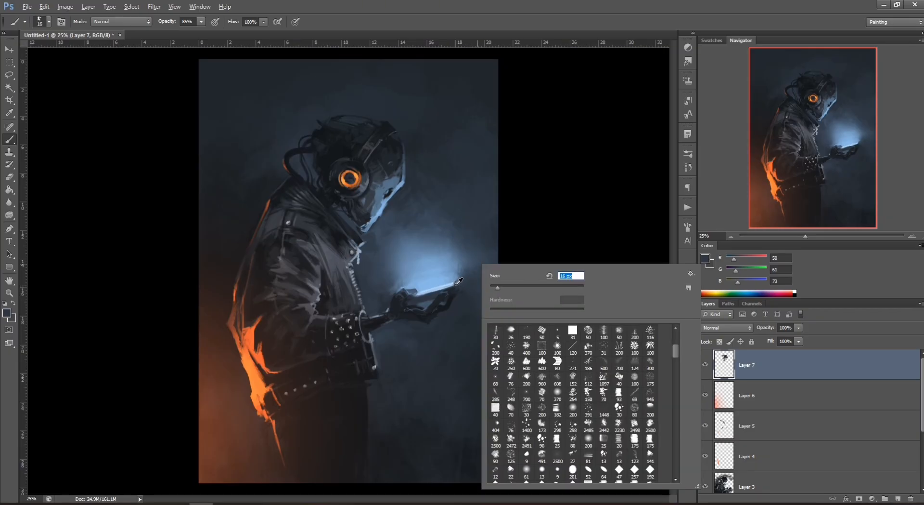
pyautogui.keyDown('alt'); pyautogui.click(456, 284); pyautogui.keyUp('alt')
pyautogui.keyDown('alt'); pyautogui.click(424, 290); pyautogui.keyUp('alt')
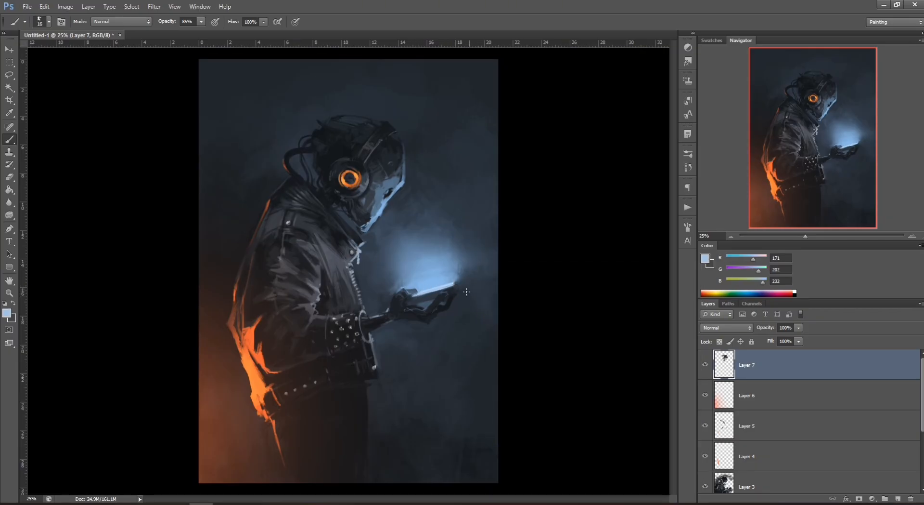
pyautogui.rightClick(396, 277)
pyautogui.click(417, 296)
# - Add a new layer for jacket patches and set the foreground colour to grey (148, 152, 157)
pyautogui.click(897, 498)
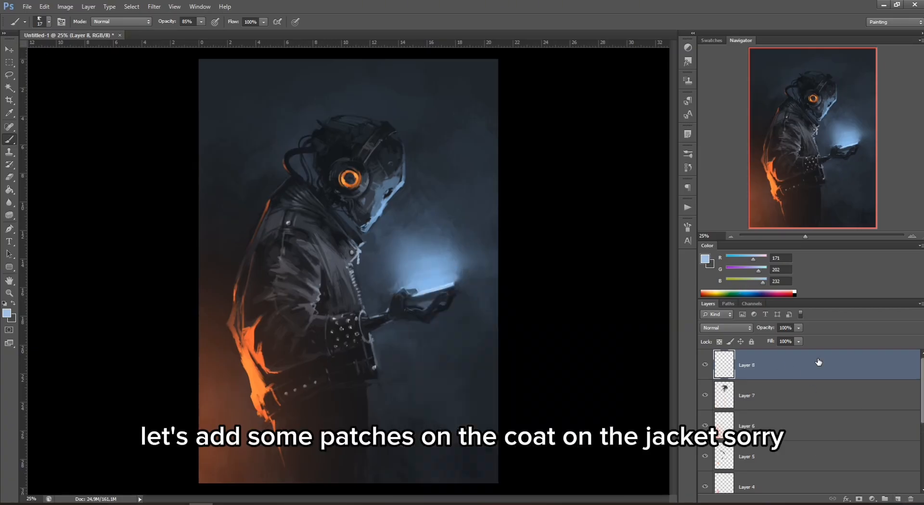
pyautogui.press('i')
pyautogui.click(705, 259)
pyautogui.click(489, 269)
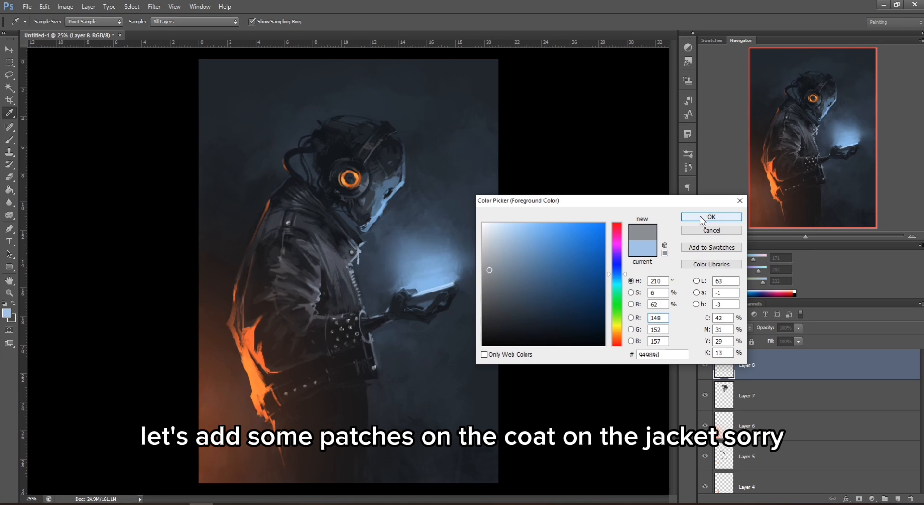
pyautogui.click(712, 217)
# - Paint a small light grey patch on the jacket's chest beside the zipper, sampling colours around it
pyautogui.press('b')
pyautogui.moveTo(336, 265); pyautogui.dragTo(341, 263)
pyautogui.keyDown('alt'); pyautogui.click(344, 259); pyautogui.keyUp('alt')
pyautogui.keyDown('alt'); pyautogui.click(340, 266); pyautogui.keyUp('alt')
pyautogui.keyDown('alt'); pyautogui.click(342, 264); pyautogui.keyUp('alt')
pyautogui.keyDown('alt'); pyautogui.click(342, 264); pyautogui.keyUp('alt')
# - Add red accents to the chest patch using (173, 93, 102) and (188, 58, 61)
pyautogui.moveTo(740, 258); pyautogui.dragTo(754, 259)
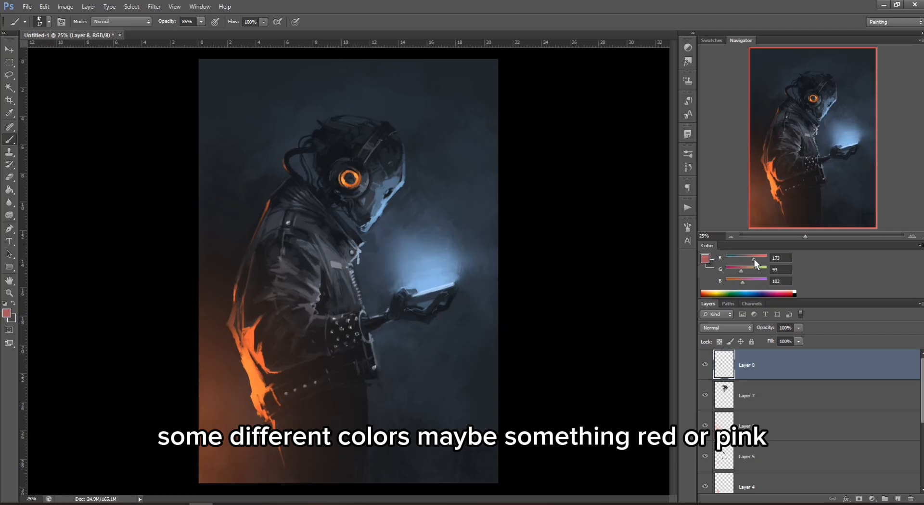
pyautogui.moveTo(342, 272); pyautogui.dragTo(344, 273)
pyautogui.keyDown('alt'); pyautogui.click(346, 272); pyautogui.keyUp('alt')
pyautogui.click(757, 256)
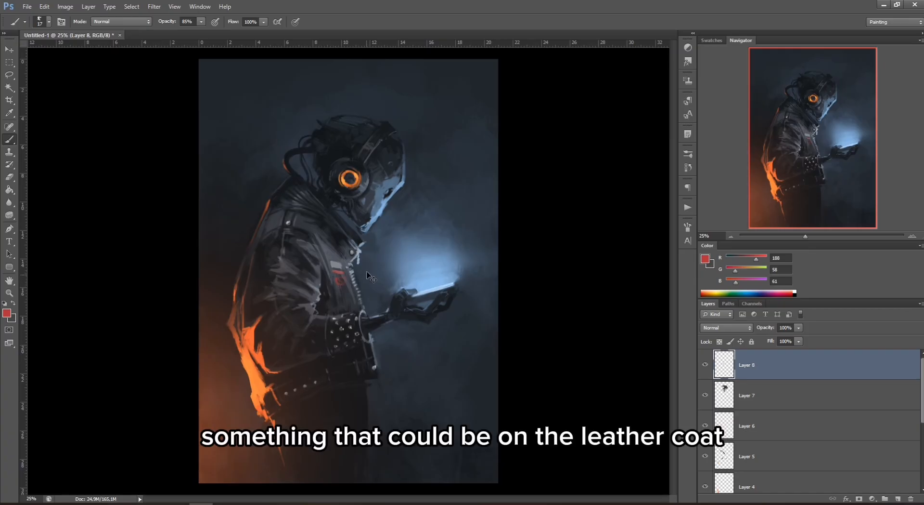
pyautogui.keyDown('alt'); pyautogui.click(340, 266); pyautogui.keyUp('alt')
# - Mix orange-red (209, 76, 52) and start a round patch on the upper sleeve with a 21 px brush
pyautogui.rightClick(369, 232)
pyautogui.click(387, 256)
pyautogui.click(329, 249)
pyautogui.moveTo(749, 256); pyautogui.dragTo(760, 259)
pyautogui.click(740, 280)
pyautogui.click(739, 270)
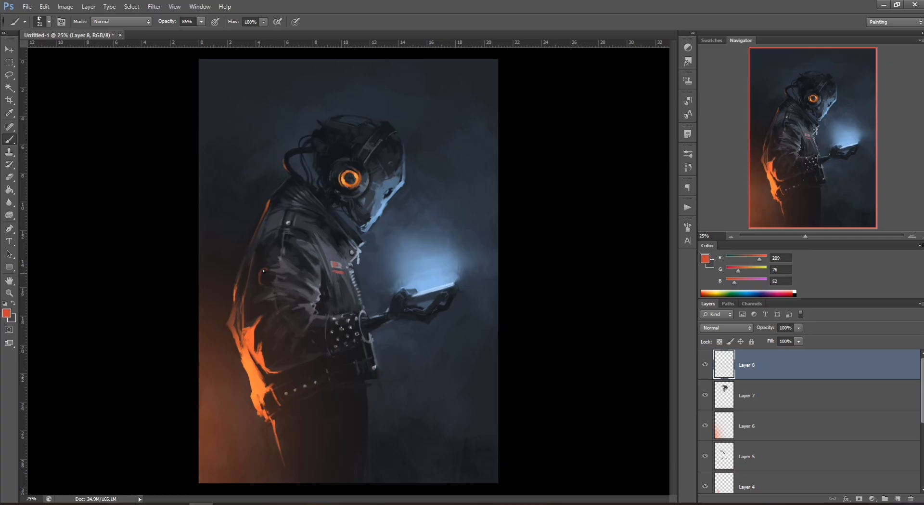
# - Fill and refine the round sleeve patch with sampled tones, including dark (44, 39, 38), and adjust the brush size
pyautogui.keyDown('alt'); pyautogui.click(264, 277); pyautogui.keyUp('alt')
pyautogui.keyDown('alt'); pyautogui.click(268, 267); pyautogui.keyUp('alt')
pyautogui.keyDown('alt'); pyautogui.click(262, 285); pyautogui.keyUp('alt')
pyautogui.keyDown('alt'); pyautogui.click(274, 272); pyautogui.keyUp('alt')
pyautogui.keyDown('alt'); pyautogui.click(264, 284); pyautogui.keyUp('alt')
pyautogui.keyDown('alt'); pyautogui.click(248, 351); pyautogui.keyUp('alt')
pyautogui.rightClick(303, 270)
pyautogui.click(325, 290)
pyautogui.keyDown('alt'); pyautogui.click(260, 285); pyautogui.keyUp('alt')
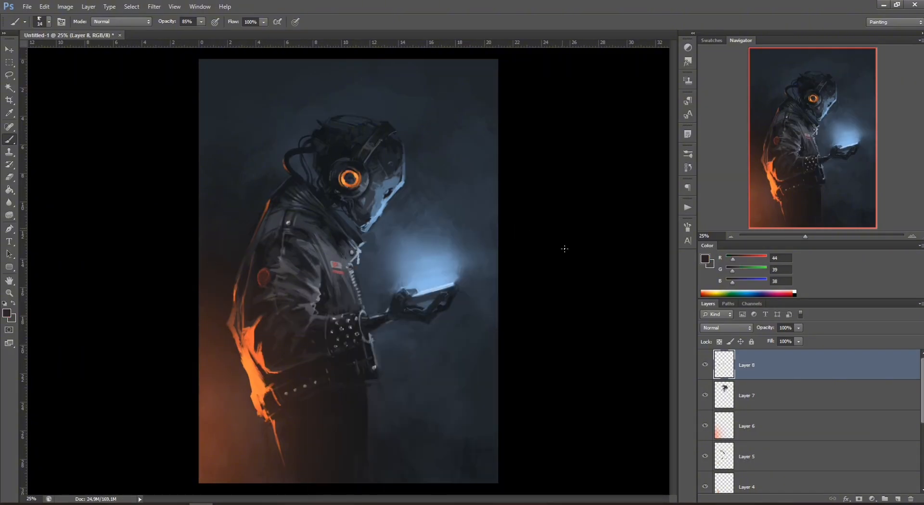
# - Paint a triangular patch below the chest patch in green and orange-brown (167, 86, 41) with a 21 px brush
pyautogui.click(741, 270)
pyautogui.rightClick(406, 244)
pyautogui.click(428, 268)
pyautogui.moveTo(341, 291); pyautogui.dragTo(337, 283)
pyautogui.click(753, 256)
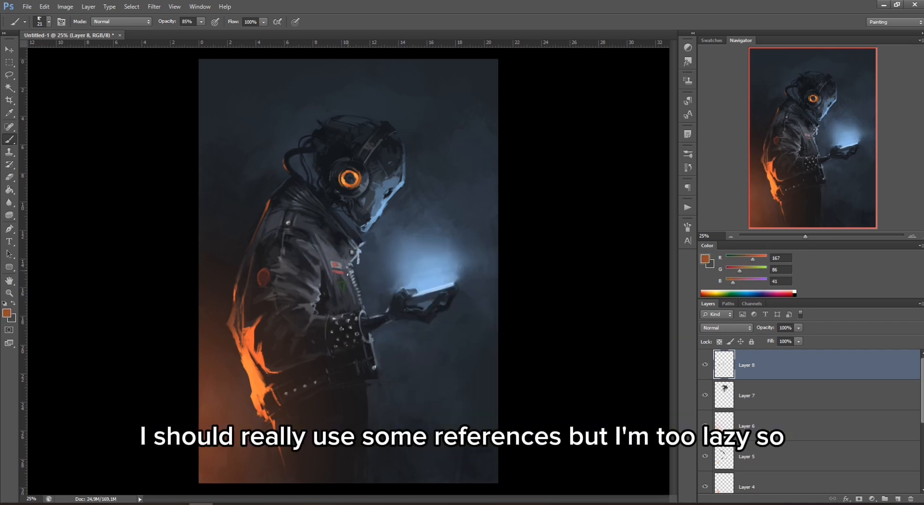
pyautogui.moveTo(343, 280); pyautogui.dragTo(345, 291)
# - Refine the triangular patch's shape and edges with colours sampled around it, using a 23 px brush
pyautogui.keyDown('alt'); pyautogui.click(346, 295); pyautogui.keyUp('alt')
pyautogui.keyDown('alt'); pyautogui.click(341, 289); pyautogui.keyUp('alt')
pyautogui.keyDown('alt'); pyautogui.click(352, 287); pyautogui.keyUp('alt')
pyautogui.keyDown('alt'); pyautogui.click(351, 288); pyautogui.keyUp('alt')
pyautogui.keyDown('alt'); pyautogui.click(342, 291); pyautogui.keyUp('alt')
pyautogui.keyDown('alt'); pyautogui.click(341, 279); pyautogui.keyUp('alt')
pyautogui.rightClick(378, 249)
pyautogui.click(395, 273)
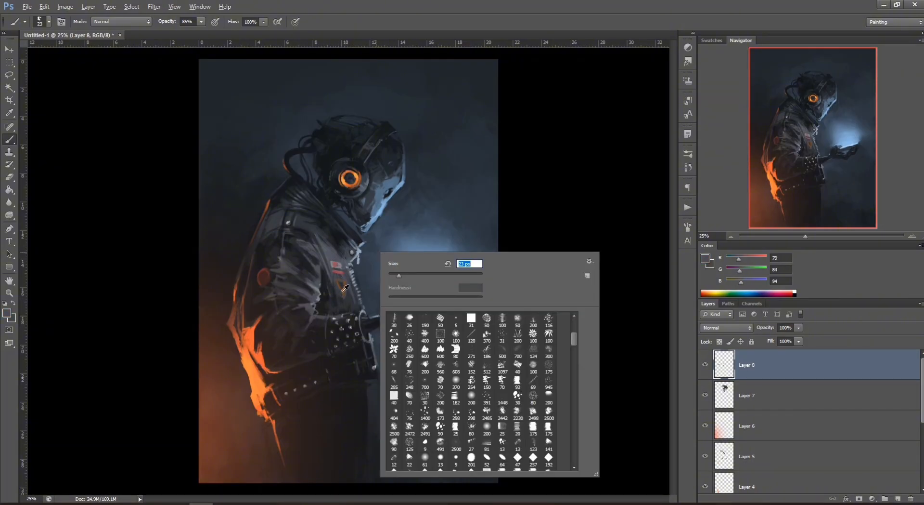
pyautogui.keyDown('alt'); pyautogui.click(344, 289); pyautogui.keyUp('alt')
# - Touch up the jacket front around the collar, zipper and belt with sampled colours and a 60 px brush
pyautogui.keyDown('alt'); pyautogui.click(329, 241); pyautogui.keyUp('alt')
pyautogui.keyDown('alt'); pyautogui.click(358, 251); pyautogui.keyUp('alt')
pyautogui.keyDown('alt'); pyautogui.click(316, 366); pyautogui.keyUp('alt')
pyautogui.keyDown('alt'); pyautogui.click(353, 298); pyautogui.keyUp('alt')
pyautogui.rightClick(353, 301)
pyautogui.click(408, 301)
pyautogui.keyDown('alt'); pyautogui.click(317, 366); pyautogui.keyUp('alt')
pyautogui.rightClick(369, 323)
pyautogui.keyDown('alt'); pyautogui.click(371, 268); pyautogui.keyUp('alt')
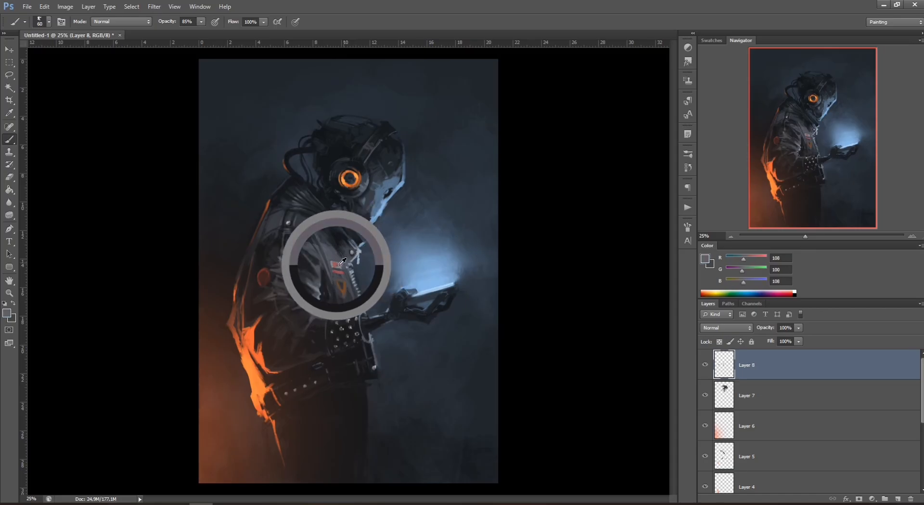
# - Add small markings to the belt and elbow area with a 21 px brush in sampled tones, including (112, 99, 107) and (58, 51, 50)
pyautogui.rightClick(377, 248)
pyautogui.click(396, 270)
pyautogui.click(332, 363)
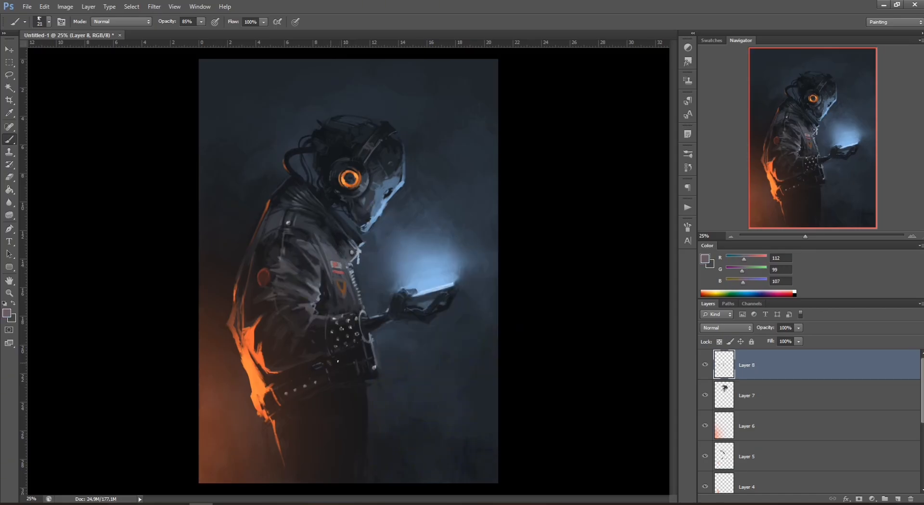
pyautogui.keyDown('alt'); pyautogui.click(262, 330); pyautogui.keyUp('alt')
pyautogui.keyDown('alt'); pyautogui.click(274, 307); pyautogui.keyUp('alt')
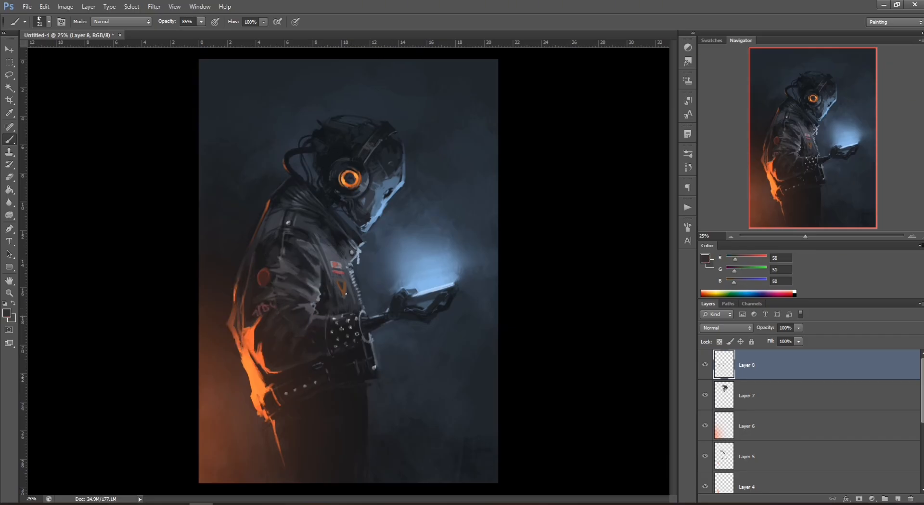
pyautogui.keyDown('alt'); pyautogui.click(294, 285); pyautogui.keyUp('alt')
# - Add light strokes to the jacket in sampled greys (139, 143, 149) and (96, 99, 109), and merge all layers into one
pyautogui.keyDown('alt'); pyautogui.click(344, 262); pyautogui.keyUp('alt')
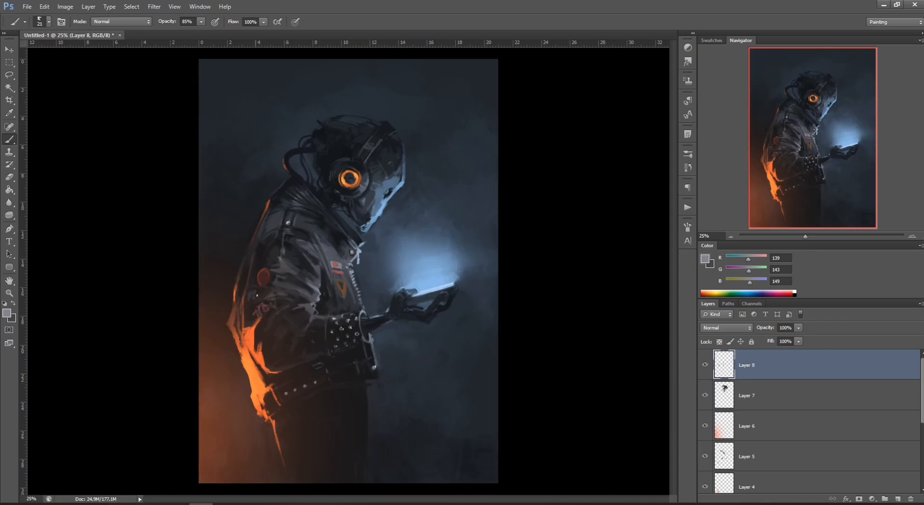
pyautogui.moveTo(329, 253); pyautogui.dragTo(336, 257)
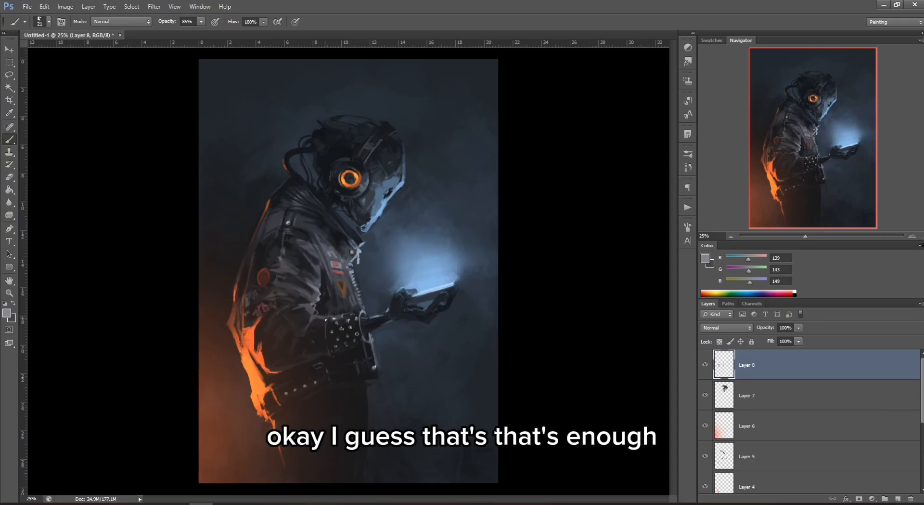
pyautogui.keyDown('alt'); pyautogui.click(328, 330); pyautogui.keyUp('alt')
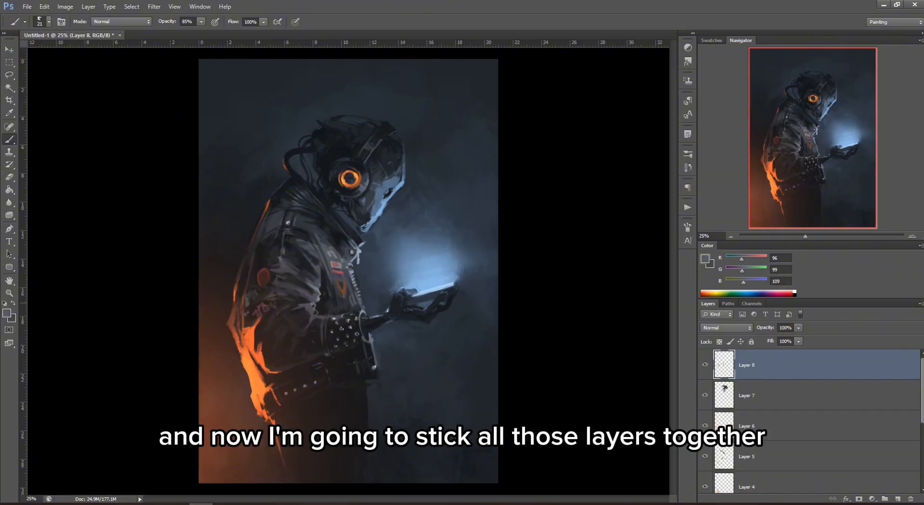
pyautogui.hotkey('ctrl', 'shift', 'e')
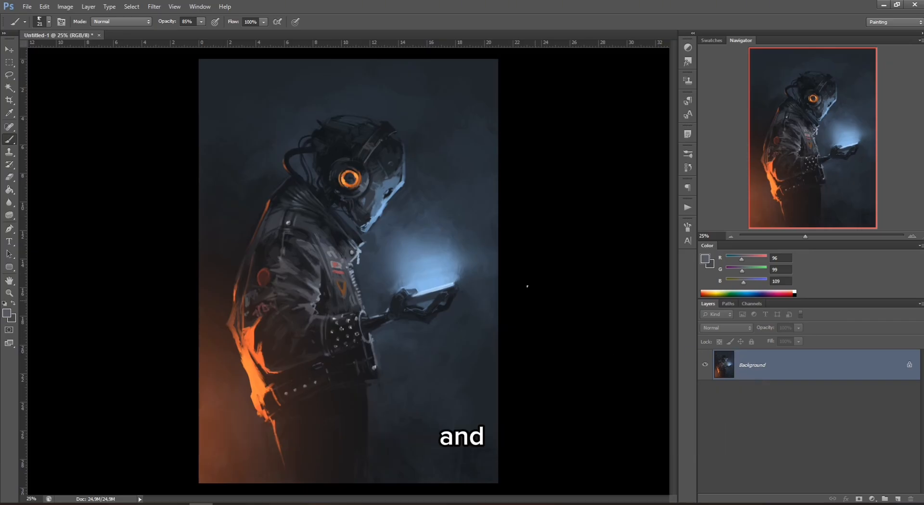
# - Detail the face and jaw with a 13 px brush in sampled blues, including (122, 161, 195) and (143, 188, 231)
pyautogui.rightClick(428, 171)
pyautogui.click(446, 192)
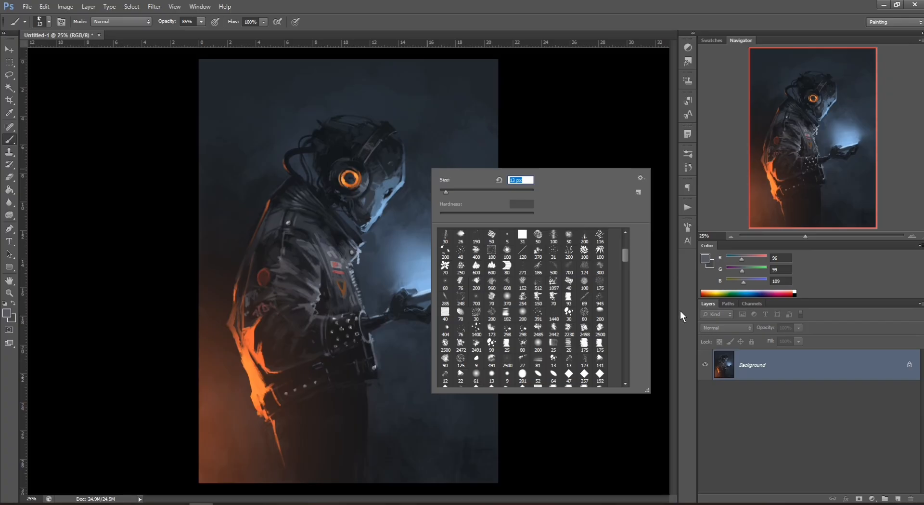
pyautogui.keyDown('alt'); pyautogui.click(378, 217); pyautogui.keyUp('alt')
pyautogui.keyDown('alt'); pyautogui.click(379, 216); pyautogui.keyUp('alt')
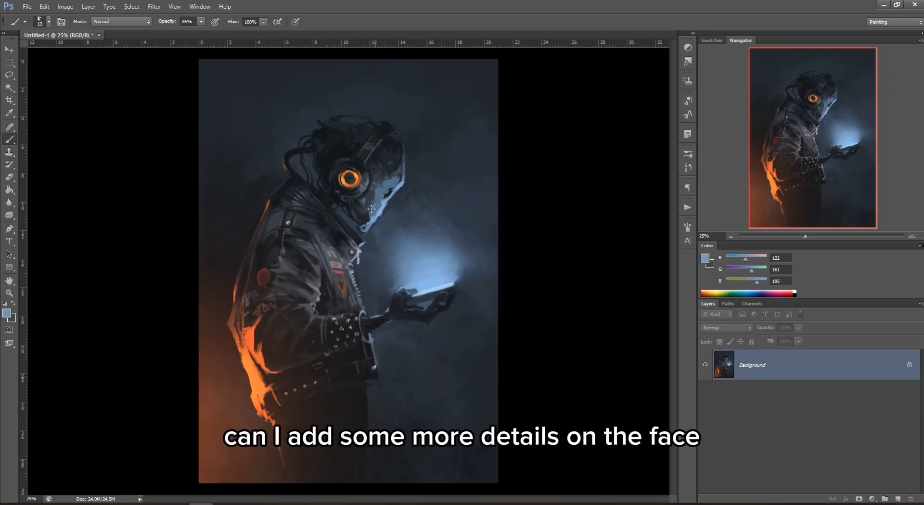
pyautogui.keyDown('alt'); pyautogui.click(387, 202); pyautogui.keyUp('alt')
pyautogui.keyDown('alt'); pyautogui.click(379, 206); pyautogui.keyUp('alt')
pyautogui.keyDown('alt'); pyautogui.click(380, 211); pyautogui.keyUp('alt')
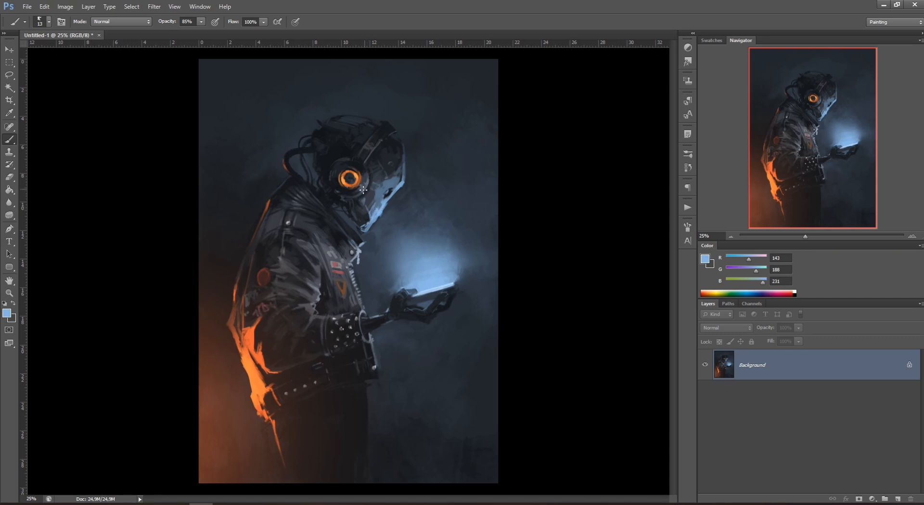
pyautogui.moveTo(360, 196); pyautogui.dragTo(367, 192)
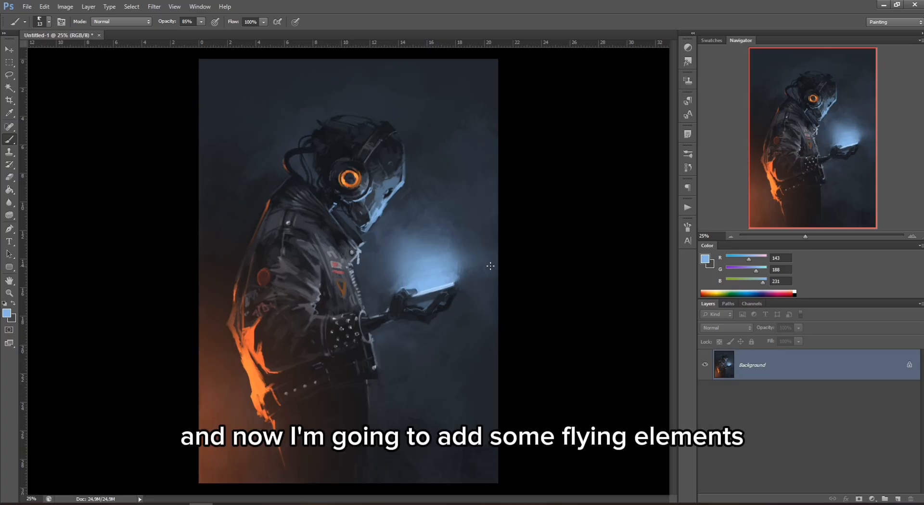
# - Create a new layer and scatter light blue dots around the phone glow with the 300 px spatter brush enlarged to 4304 px
pyautogui.click(898, 498)
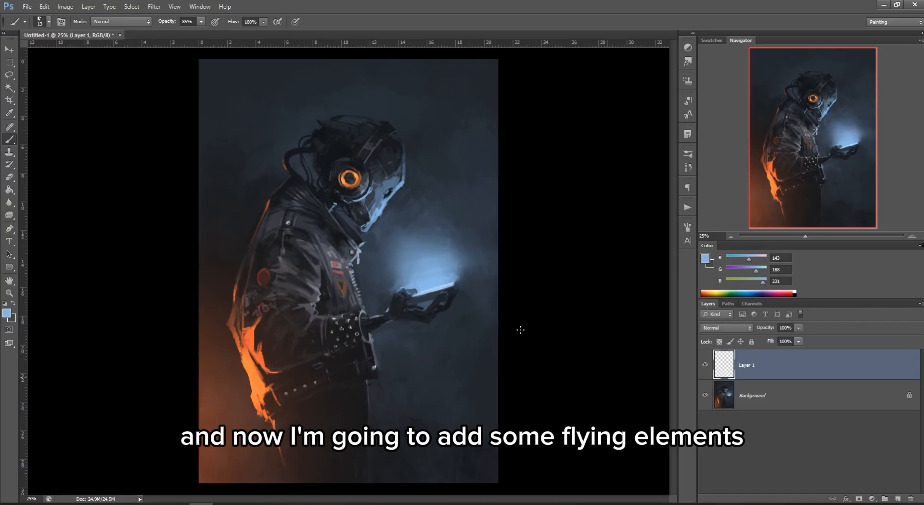
pyautogui.rightClick(519, 290)
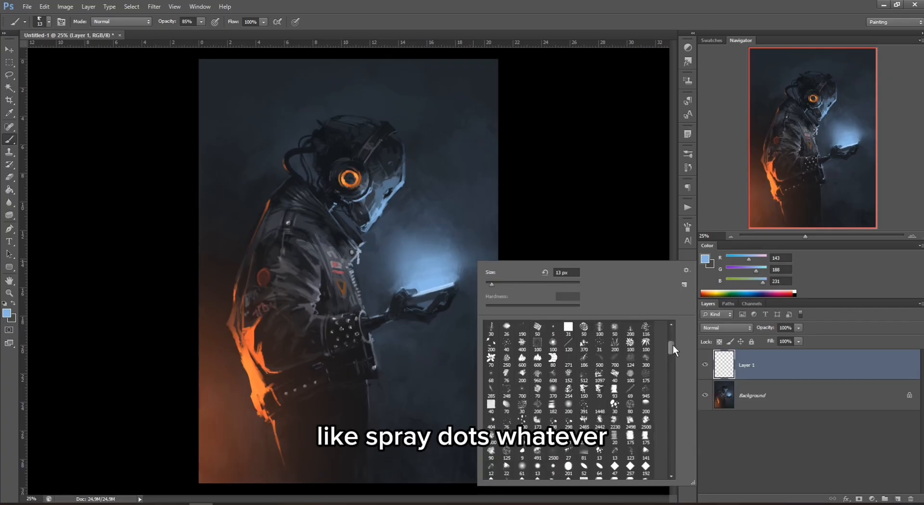
pyautogui.scroll(2, 672, 351)
pyautogui.scroll(2, 677, 342)
pyautogui.click(646, 379)
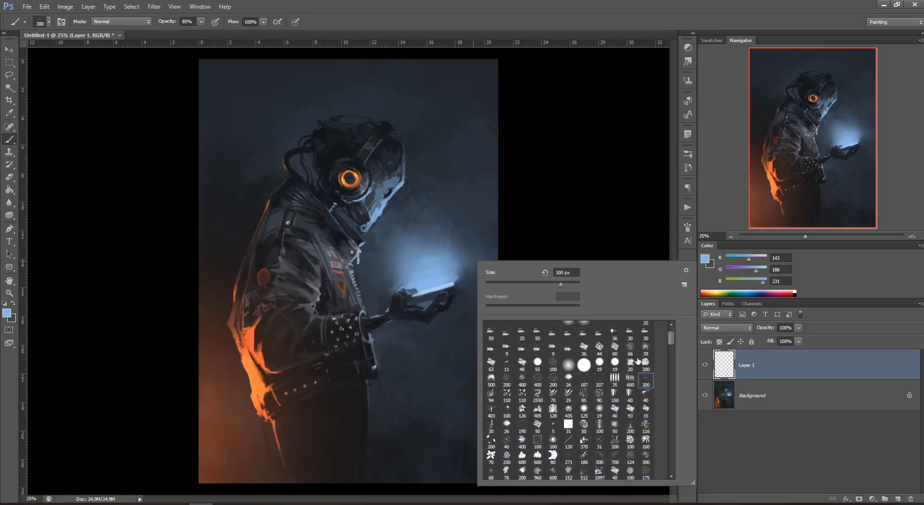
pyautogui.click(463, 246)
pyautogui.click(490, 215)
# - Set the blue dots layer to Color Dodge blending and reduce its fill to 34%
pyautogui.click(724, 330)
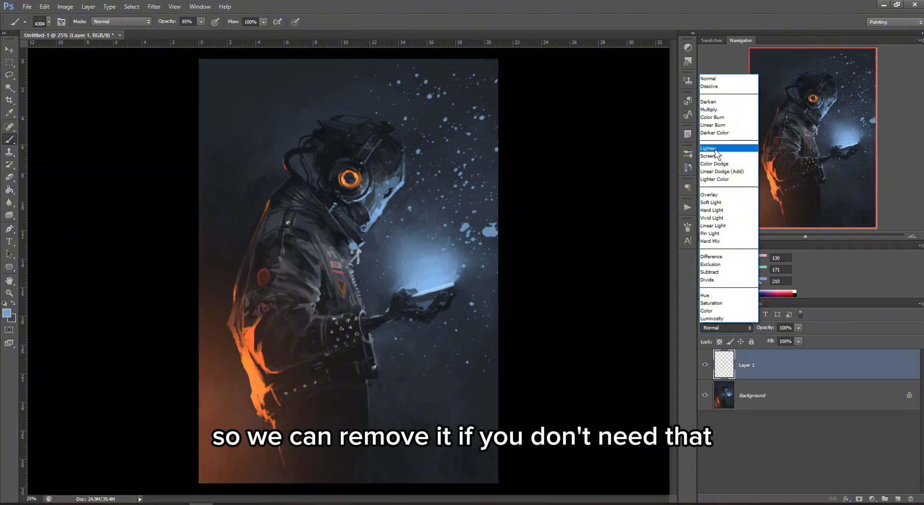
pyautogui.click(718, 149)
pyautogui.press('Down')
pyautogui.press('Down')
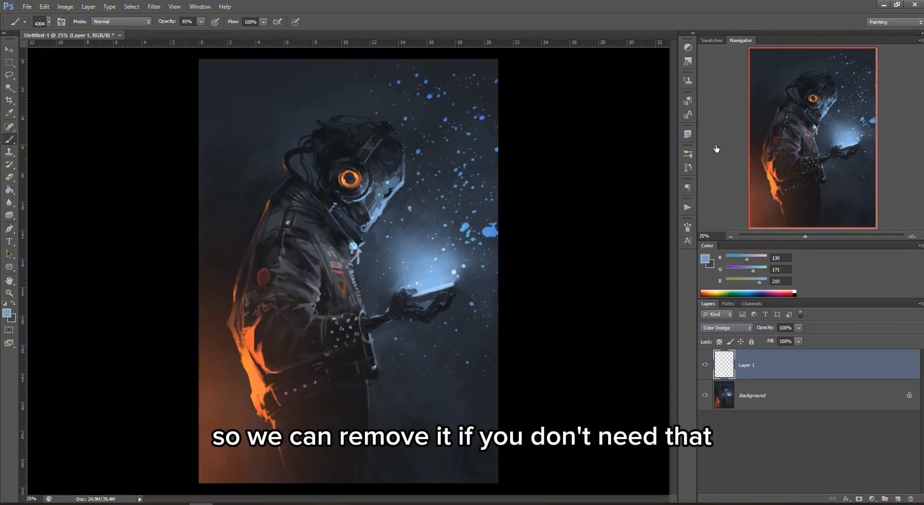
pyautogui.moveTo(799, 341); pyautogui.dragTo(766, 350)
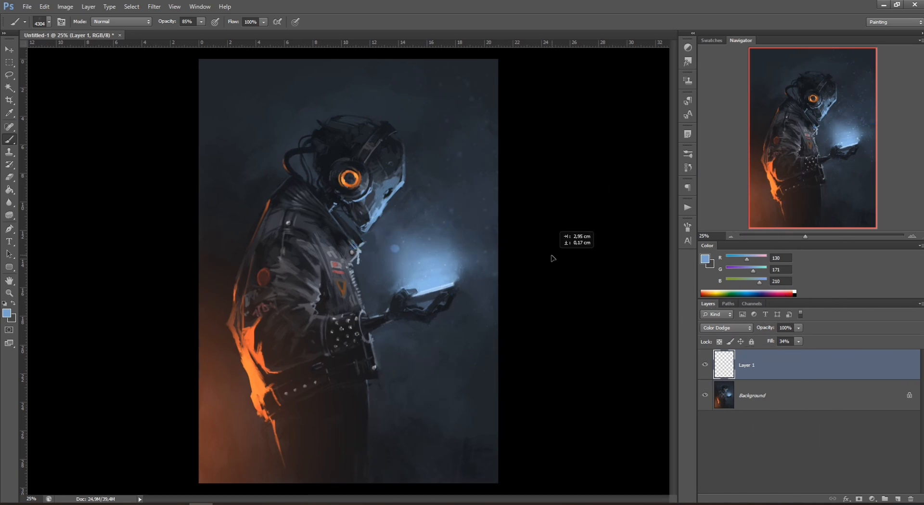
# - Transform the blue dots layer to make the dots smaller and reposition them around the phone glow
pyautogui.press('m')
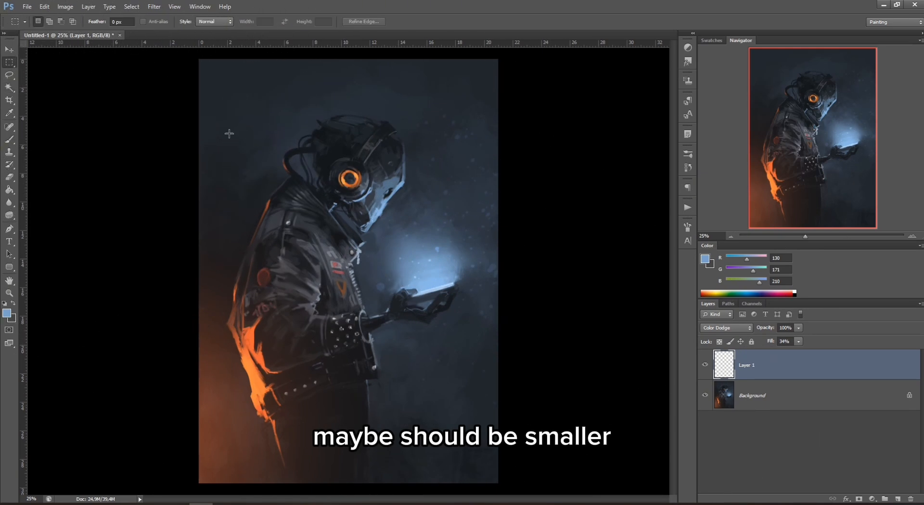
pyautogui.rightClick(479, 223)
pyautogui.click(510, 306)
pyautogui.moveTo(497, 196); pyautogui.dragTo(498, 194)
pyautogui.moveTo(469, 220); pyautogui.dragTo(506, 166)
pyautogui.click(486, 22)
pyautogui.click(530, 172)
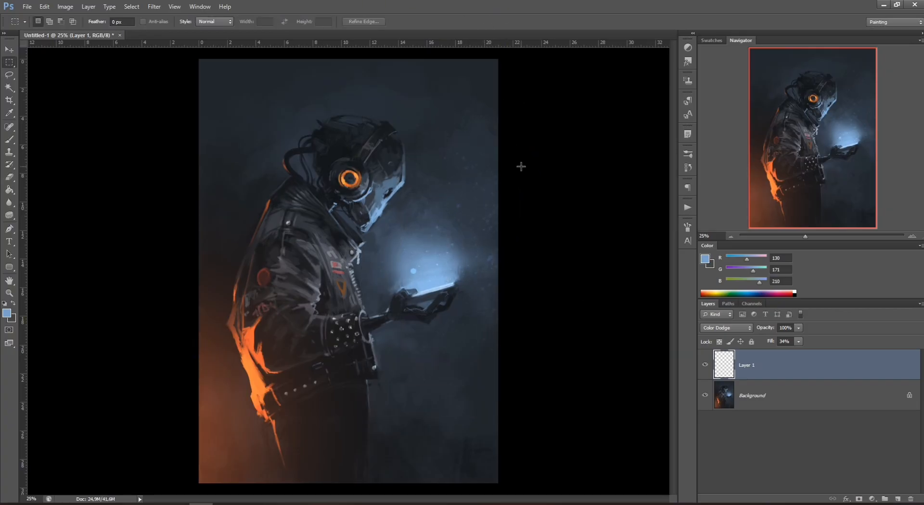
# - Stamp dark (25, 25, 29) spatter dots on a new layer with the brush at 2680 px and set the fill to 58%
pyautogui.click(9, 139)
pyautogui.hotkey('ctrl', 'shift', 'alt', 'n')
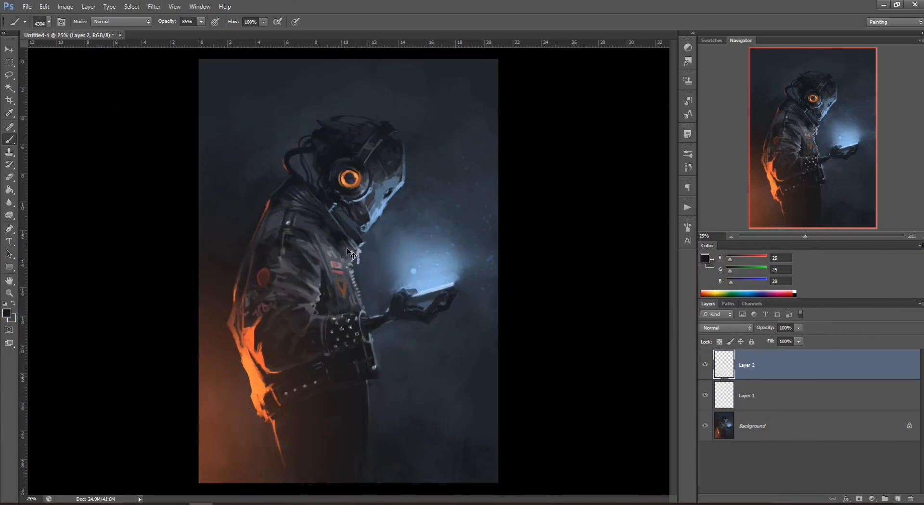
pyautogui.rightClick(456, 255)
pyautogui.moveTo(452, 258); pyautogui.dragTo(448, 259)
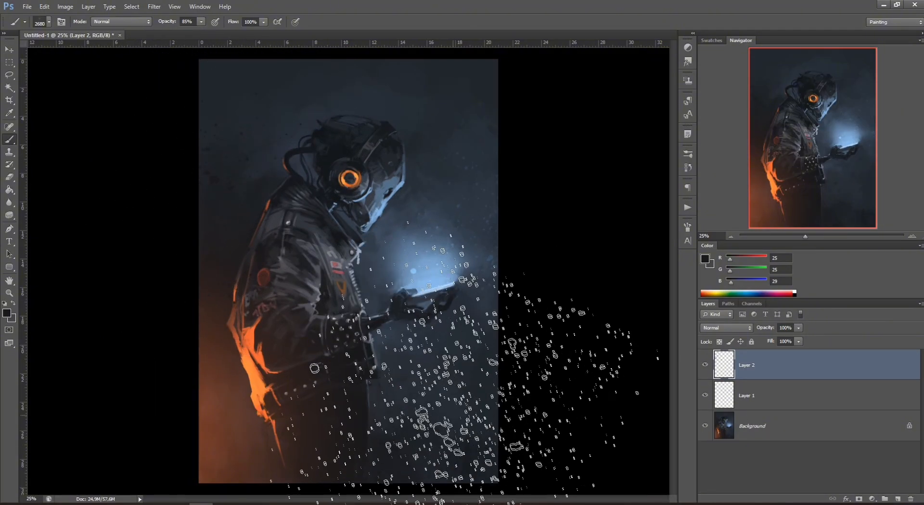
pyautogui.moveTo(798, 341); pyautogui.dragTo(778, 353)
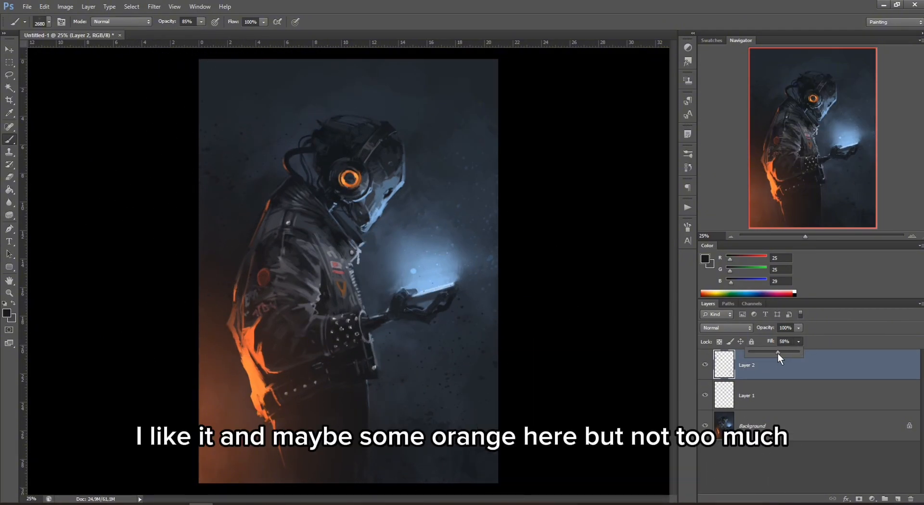
# - Stamp orange (241, 132, 58) spatter dots around the lower back on a new layer at 46% fill and partly erase them at 79% opacity
pyautogui.keyDown('alt'); pyautogui.click(249, 409); pyautogui.keyUp('alt')
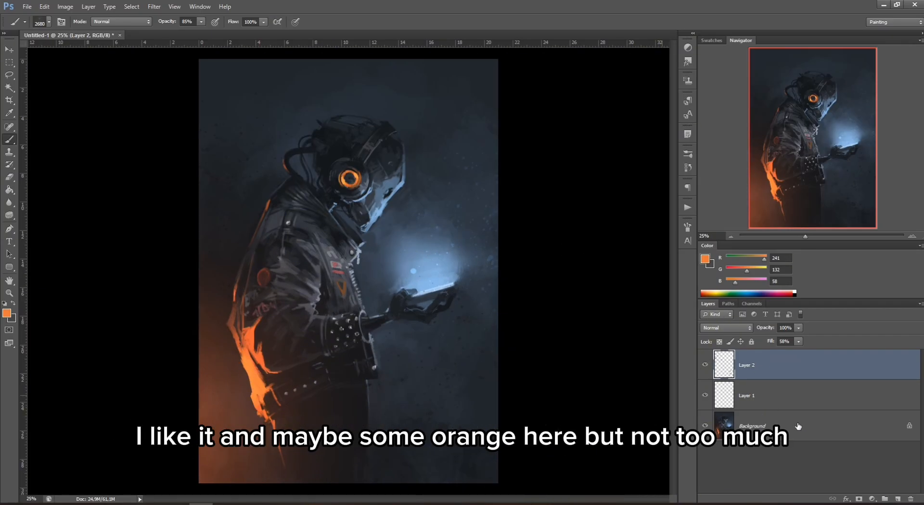
pyautogui.click(899, 498)
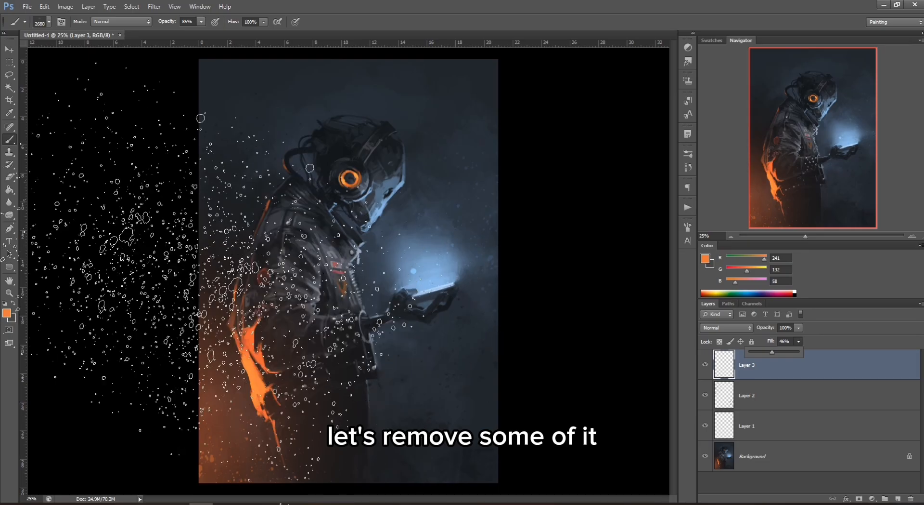
pyautogui.click(10, 176)
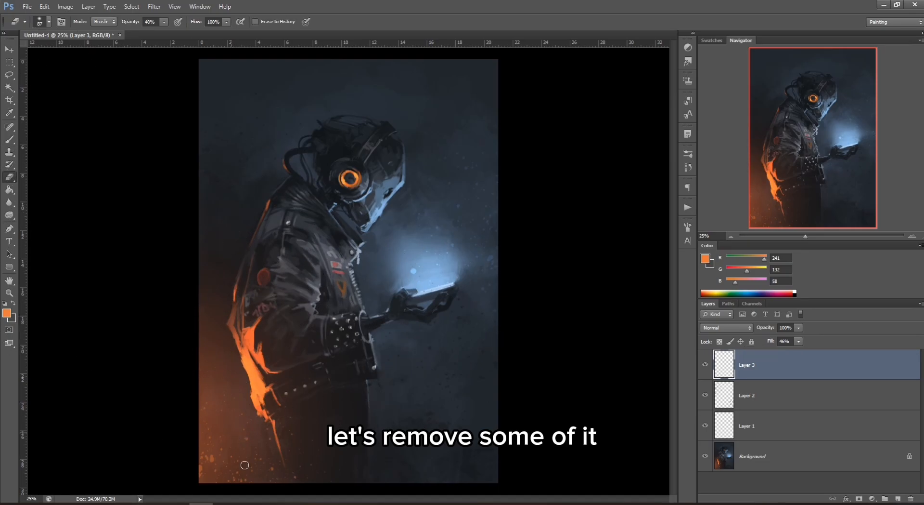
pyautogui.click(164, 22)
pyautogui.moveTo(165, 33); pyautogui.dragTo(183, 33)
pyautogui.click(266, 430)
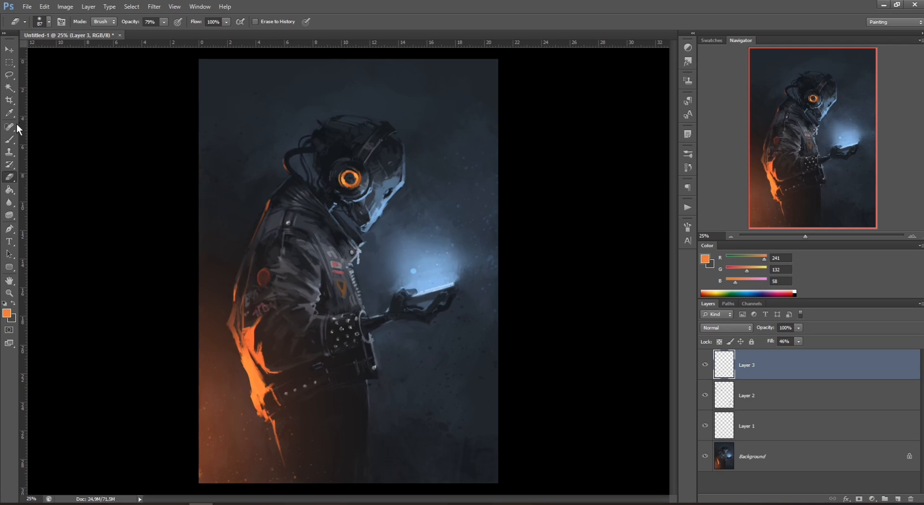
# - Create another new layer and replace the spatter brush with a square-tipped brush preset at 156 px
pyautogui.click(9, 139)
pyautogui.click(899, 498)
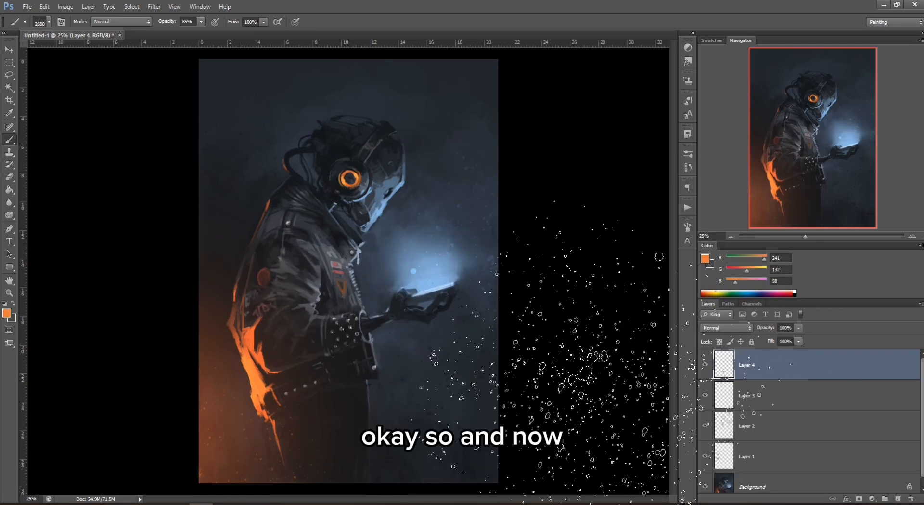
pyautogui.rightClick(417, 215)
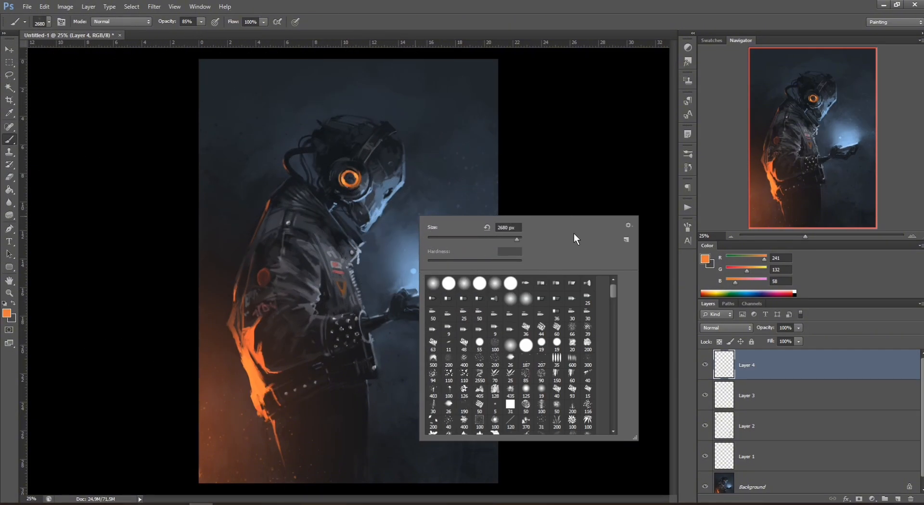
pyautogui.rightClick(364, 316)
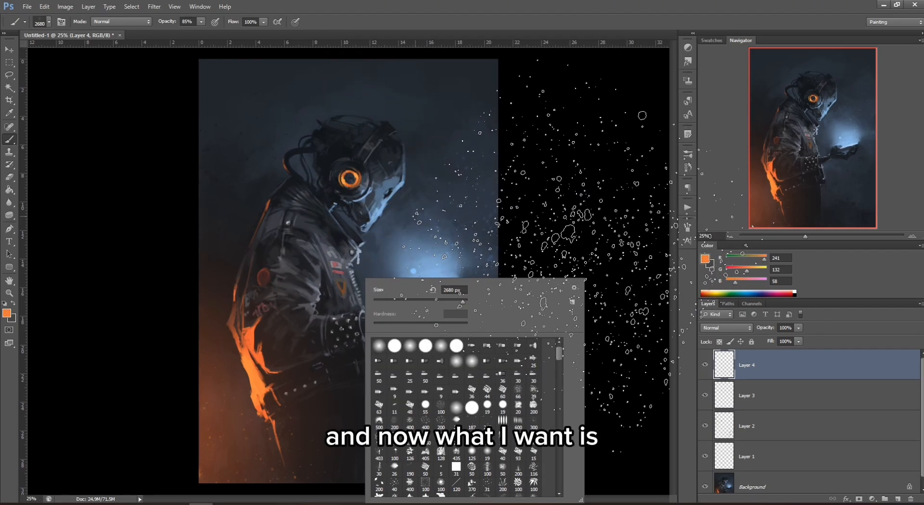
pyautogui.moveTo(558, 356); pyautogui.dragTo(557, 373)
pyautogui.click(488, 409)
pyautogui.click(432, 300)
# - Sample the phone glow's blue and brighten the foreground colour to light blue (170, 214, 255)
pyautogui.keyDown('alt'); pyautogui.click(428, 252); pyautogui.keyUp('alt')
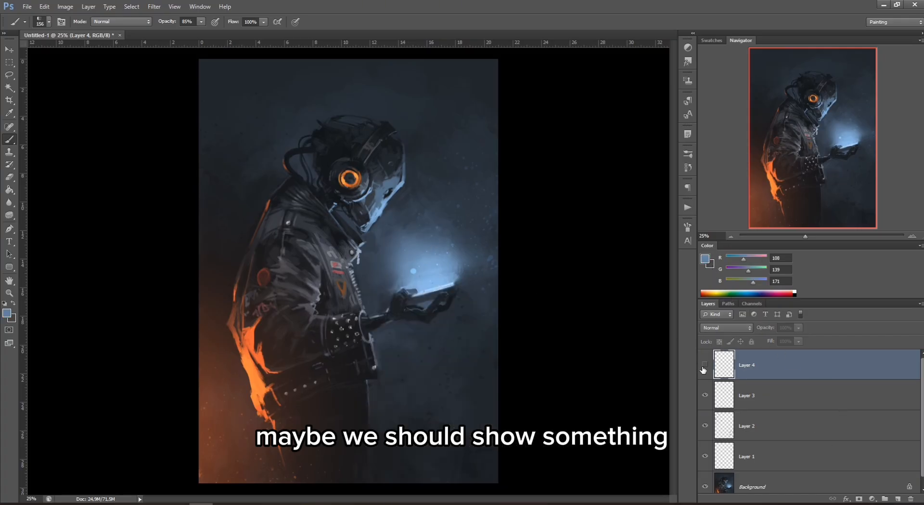
pyautogui.click(703, 262)
pyautogui.click(530, 224)
pyautogui.click(432, 291)
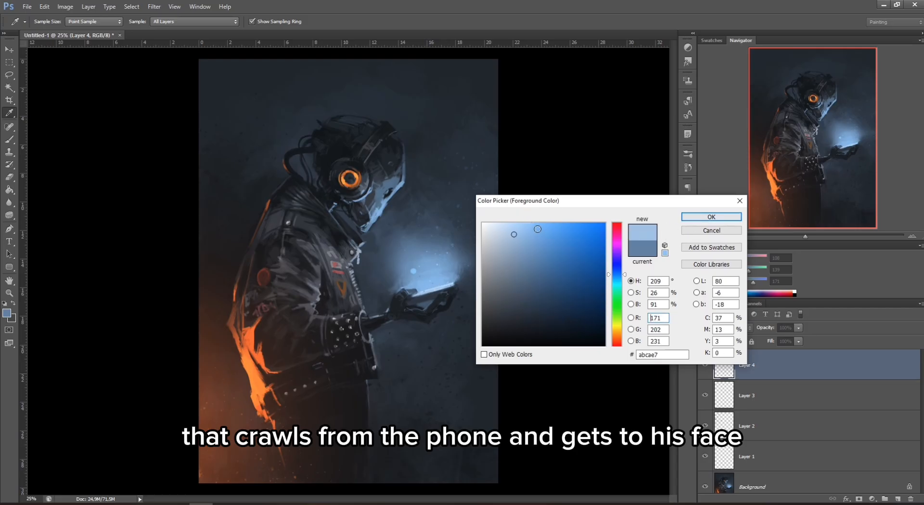
pyautogui.click(709, 216)
# - Paint a thin, jagged light strand from the phone up to the robot's face with the brush at 48 px and 100% opacity
pyautogui.press('b')
pyautogui.rightClick(458, 199)
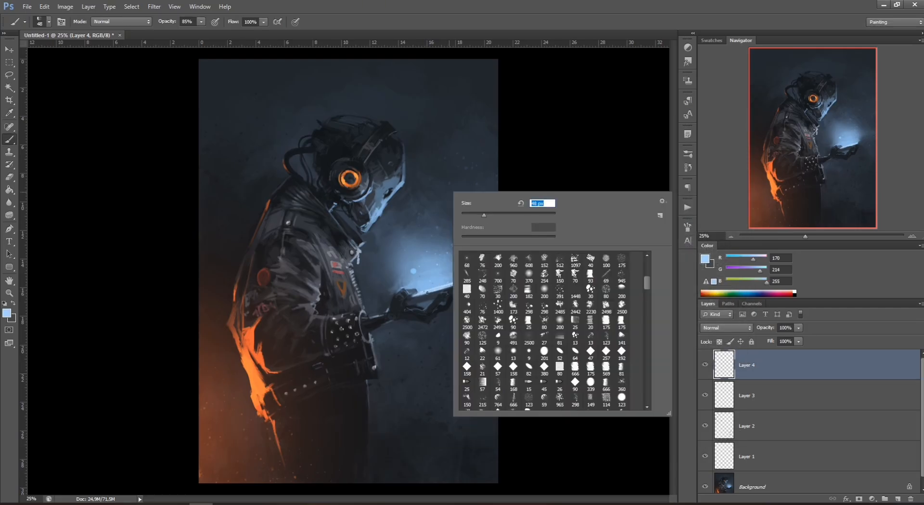
pyautogui.press('Return')
pyautogui.click(202, 21)
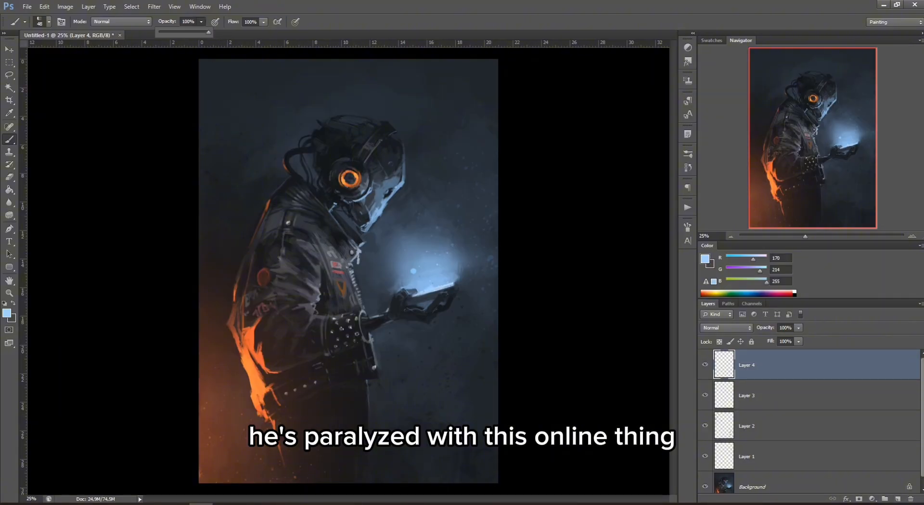
pyautogui.click(426, 291)
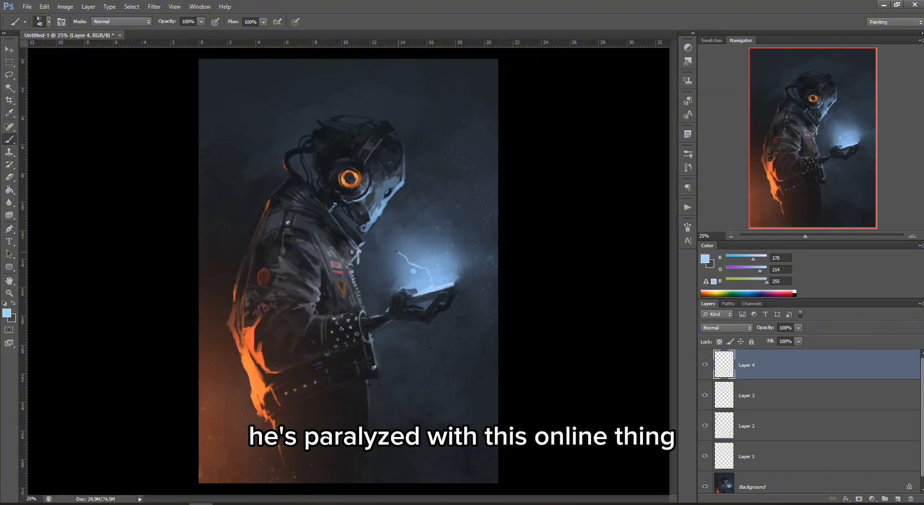
pyautogui.moveTo(396, 250); pyautogui.dragTo(405, 224)
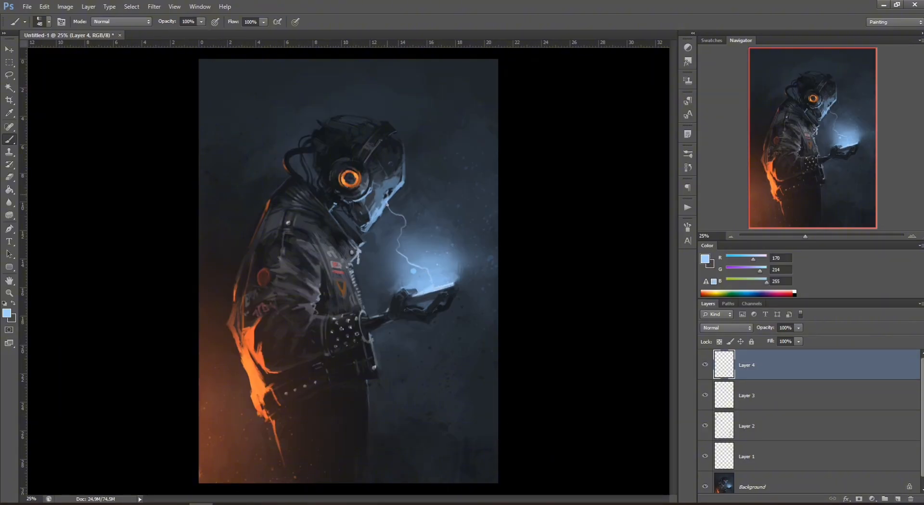
# - Thicken the light strand between phone and face with additional strokes at 92 px and 139 px
pyautogui.rightClick(412, 265)
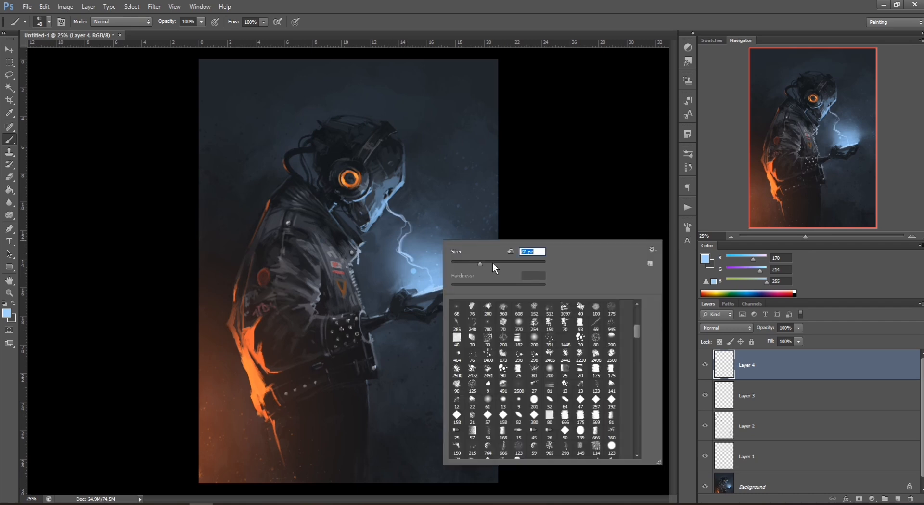
pyautogui.write('92')
pyautogui.press('Return')
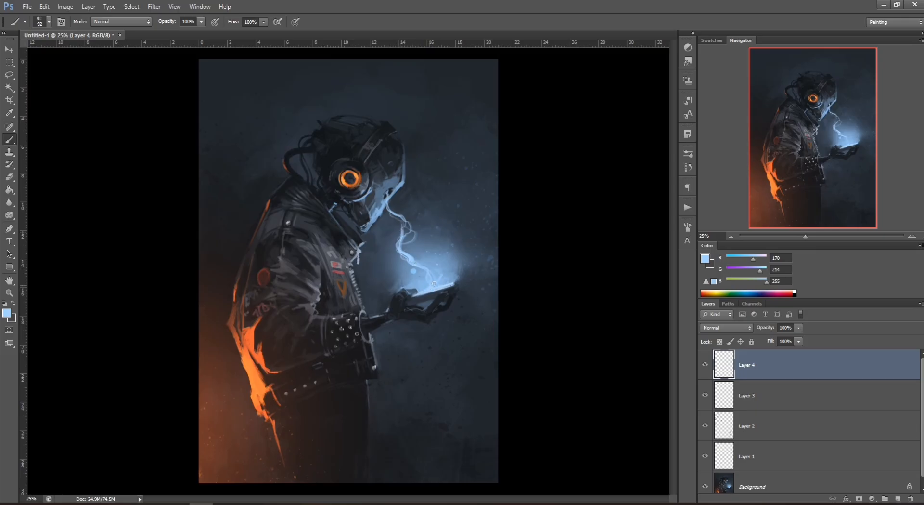
pyautogui.rightClick(465, 216)
pyautogui.write('139')
pyautogui.press('Return')
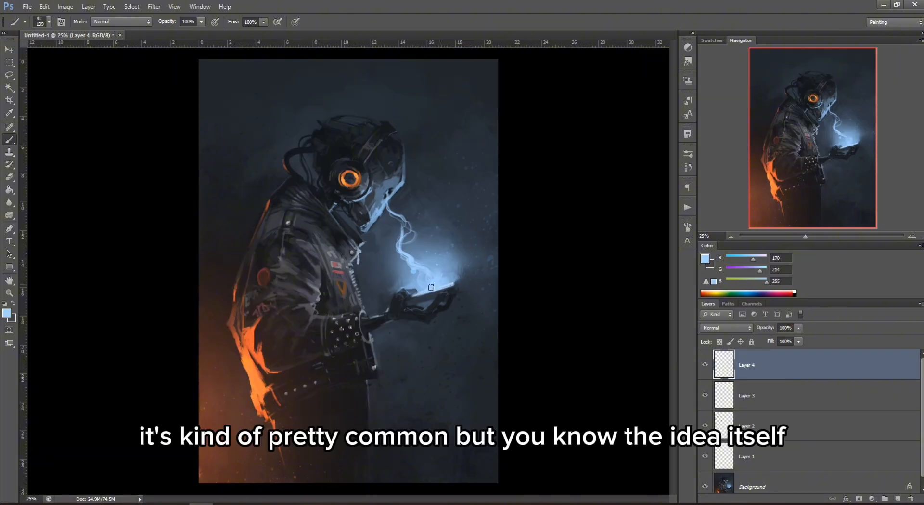
# - Add fine wisps at 40 px and a broad soft stroke at 391 px along the light strand, replacing one failed stroke
pyautogui.rightClick(471, 245)
pyautogui.click(491, 264)
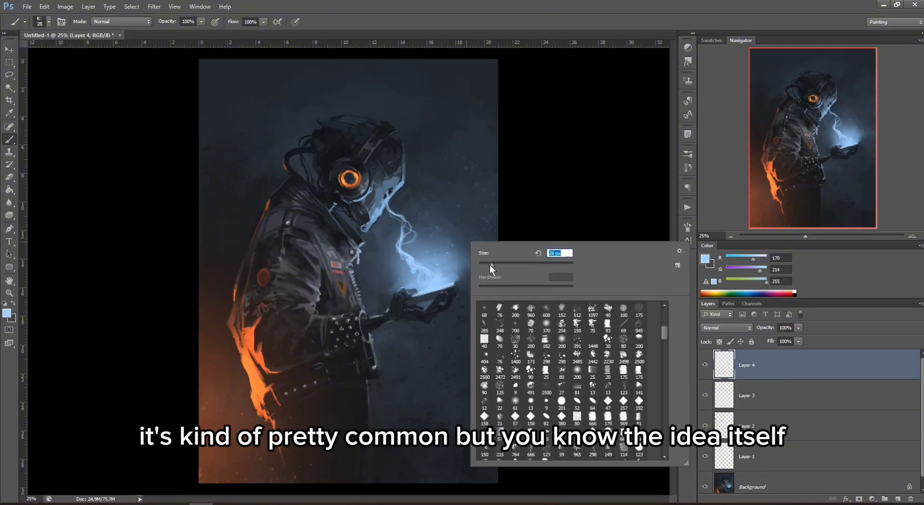
pyautogui.press('Return')
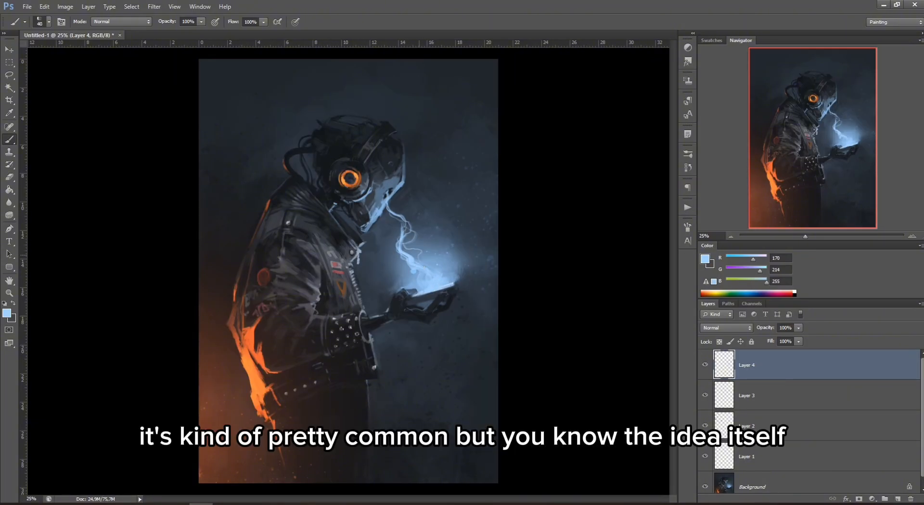
pyautogui.rightClick(444, 222)
pyautogui.click(498, 244)
pyautogui.moveTo(501, 245); pyautogui.dragTo(533, 245)
pyautogui.moveTo(412, 231); pyautogui.dragTo(407, 263)
pyautogui.hotkey('ctrl', 'z')
pyautogui.moveTo(405, 227)
pyautogui.mouseDown()
pyautogui.moveTo(402, 262)
pyautogui.moveTo(417, 280)
pyautogui.mouseUp()
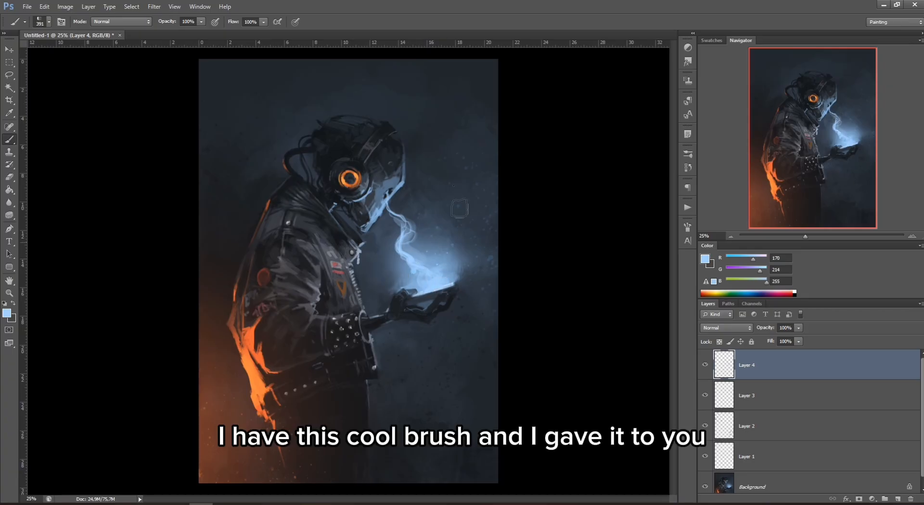
# - Reduce the brush to 38 px and lighten the foreground colour to pale blue (199, 228, 255)
pyautogui.rightClick(479, 184)
pyautogui.moveTo(513, 207)
pyautogui.mouseDown()
pyautogui.moveTo(504, 208)
pyautogui.moveTo(508, 220)
pyautogui.mouseUp()
pyautogui.click(706, 258)
pyautogui.click(711, 217)
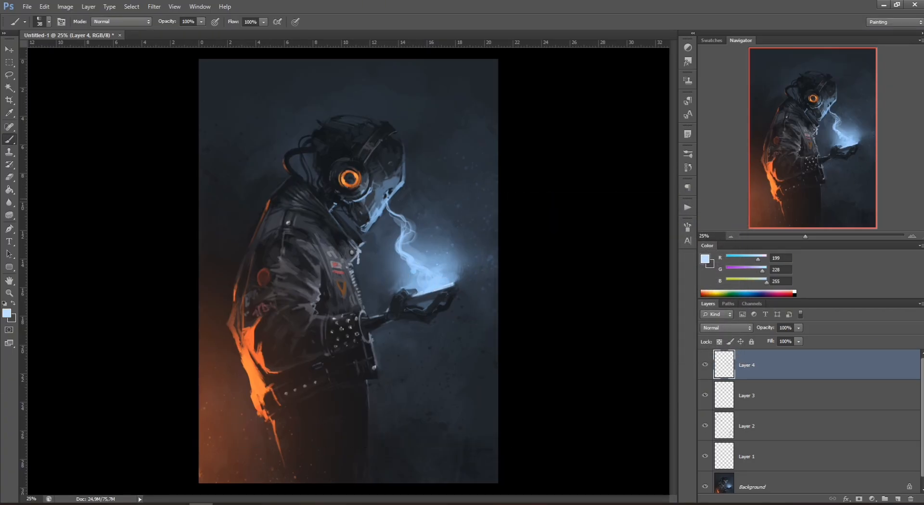
# - Refine the light smoke with pale blue detail strokes at 27 px near the face and wider wisps at 160 px above the phone
pyautogui.rightClick(402, 187)
pyautogui.moveTo(437, 202); pyautogui.dragTo(435, 202)
pyautogui.click(388, 198)
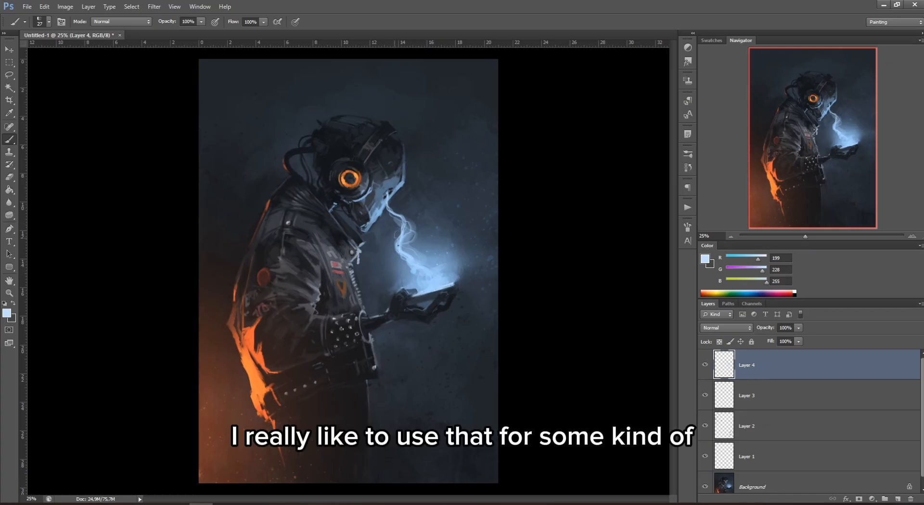
pyautogui.rightClick(451, 244)
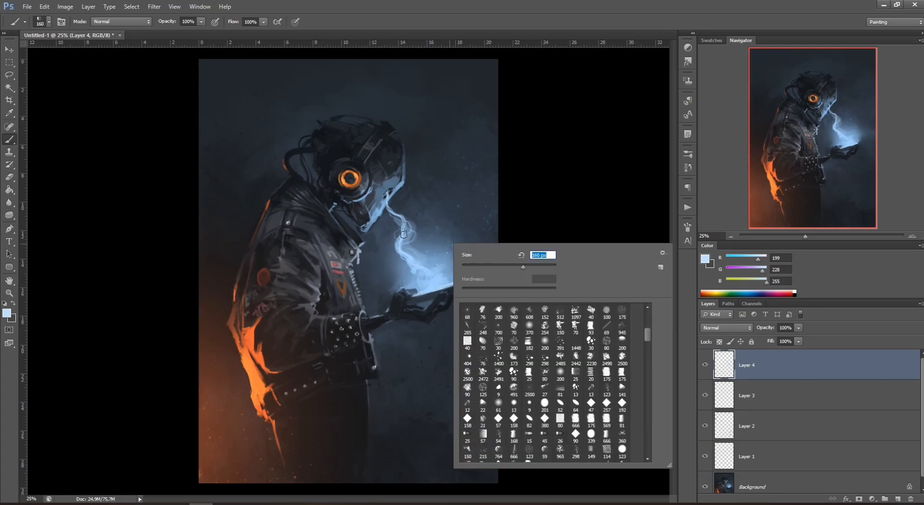
pyautogui.press('Return')
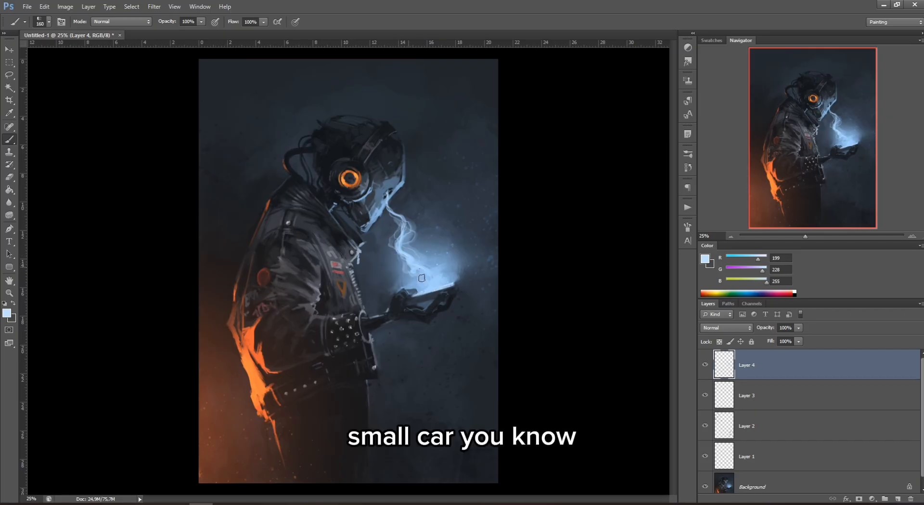
# - Dot small flying particles around the smoke at 29 px, using pale blue and a sampled mid blue (132, 173, 210)
pyautogui.rightClick(485, 223)
pyautogui.write('29')
pyautogui.press('Return')
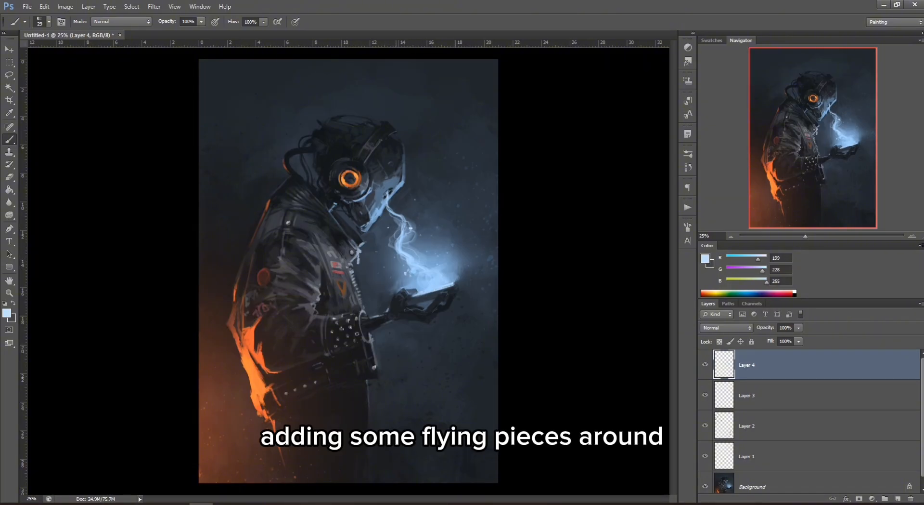
pyautogui.keyDown('alt'); pyautogui.click(428, 258); pyautogui.keyUp('alt')
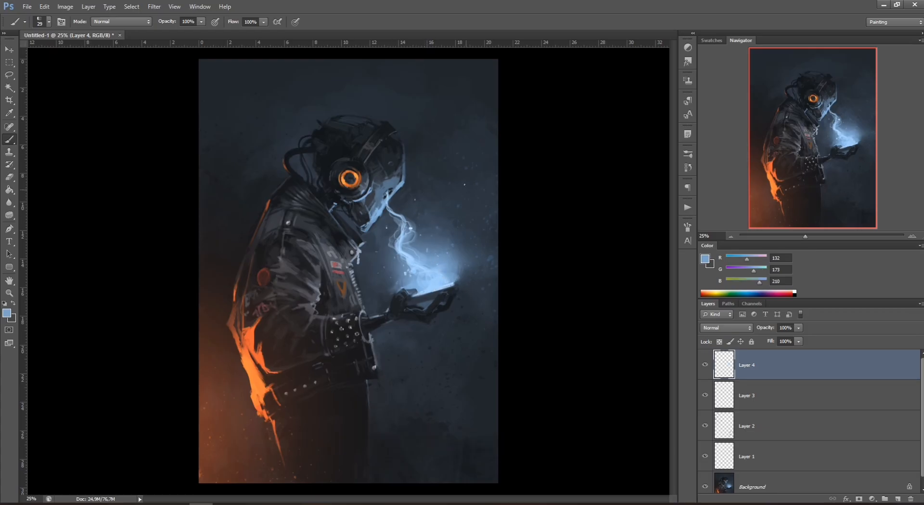
# - Add sampled light blue (166, 210, 252) light to the robot's face, undoing the overly strong stroke
pyautogui.keyDown('alt'); pyautogui.click(422, 276); pyautogui.keyUp('alt')
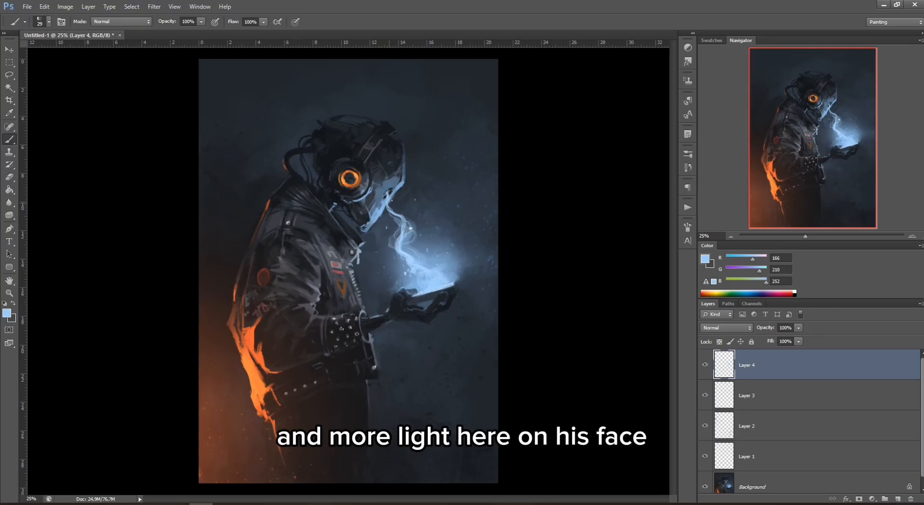
pyautogui.moveTo(387, 207); pyautogui.dragTo(405, 185)
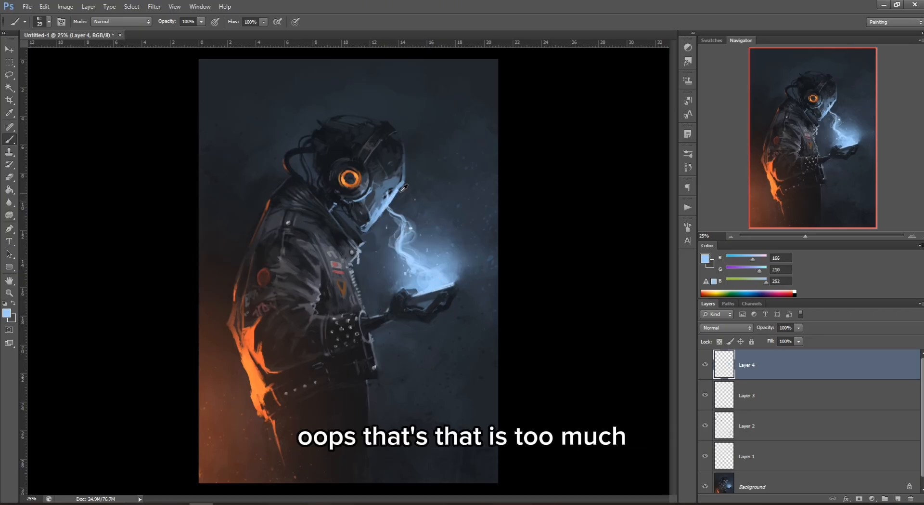
pyautogui.hotkey('ctrl', 'z')
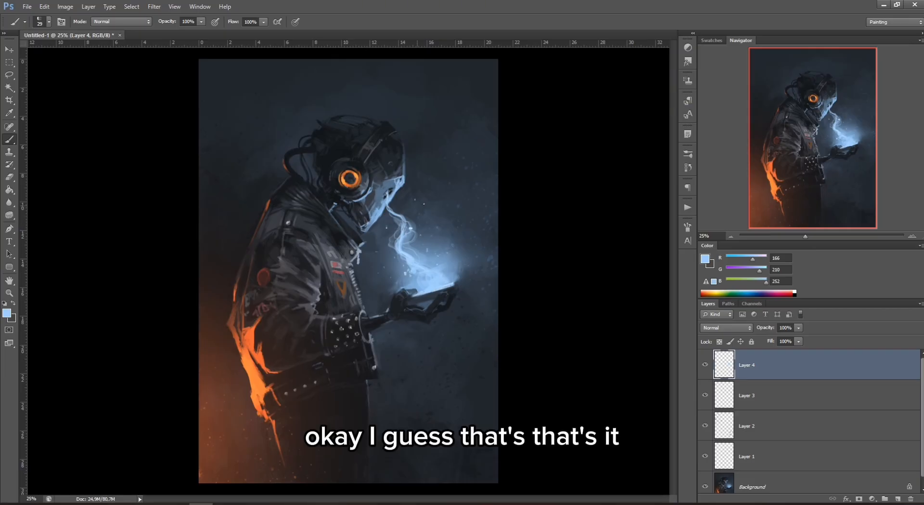
# - Paint a belt buckle at the jacket's lower back with sampled oranges and dark brown (66, 40, 31) at 29 px
pyautogui.keyDown('alt'); pyautogui.click(272, 396); pyautogui.keyUp('alt')
pyautogui.moveTo(275, 384); pyautogui.dragTo(264, 388)
pyautogui.keyDown('alt'); pyautogui.click(262, 393); pyautogui.keyUp('alt')
pyautogui.keyDown('alt'); pyautogui.click(270, 394); pyautogui.keyUp('alt')
pyautogui.keyDown('alt'); pyautogui.click(259, 399); pyautogui.keyUp('alt')
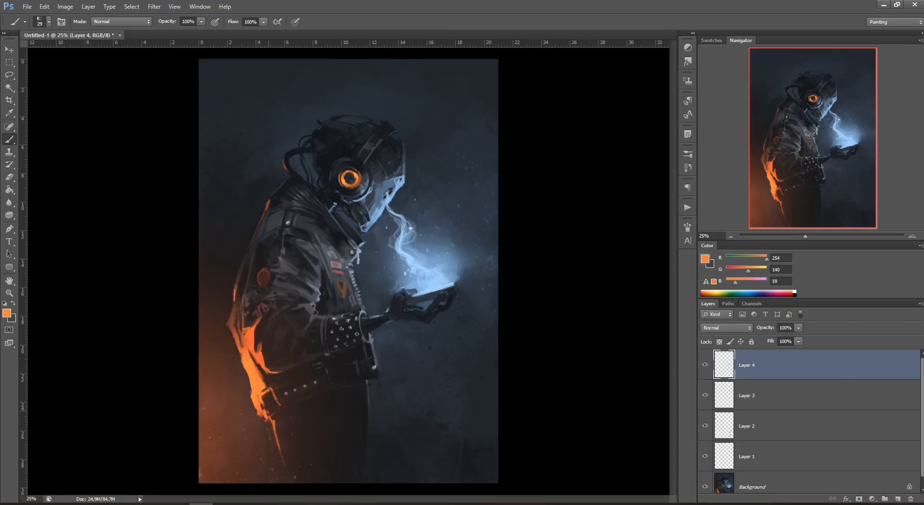
pyautogui.keyDown('alt'); pyautogui.click(270, 398); pyautogui.keyUp('alt')
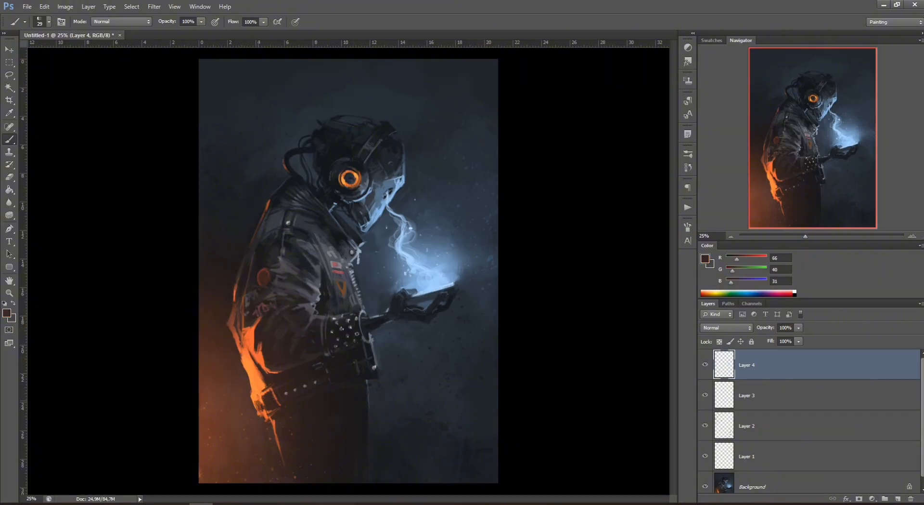
pyautogui.keyDown('alt'); pyautogui.click(258, 407); pyautogui.keyUp('alt')
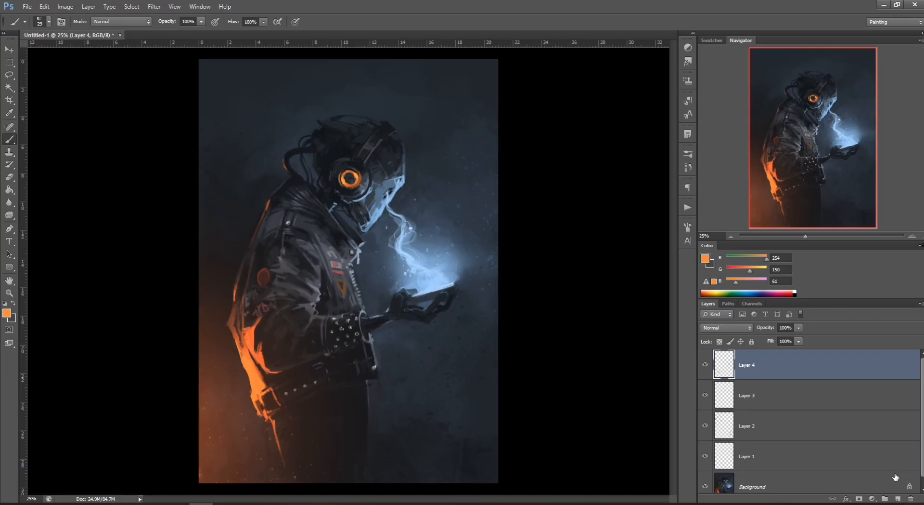
# - Create a new layer and switch to a soft round brush with its opacity lowered to 16%
pyautogui.click(898, 498)
pyautogui.rightClick(554, 363)
pyautogui.moveTo(560, 368); pyautogui.dragTo(525, 323)
pyautogui.click(380, 346)
pyautogui.click(431, 300)
pyautogui.click(201, 22)
pyautogui.click(160, 32)
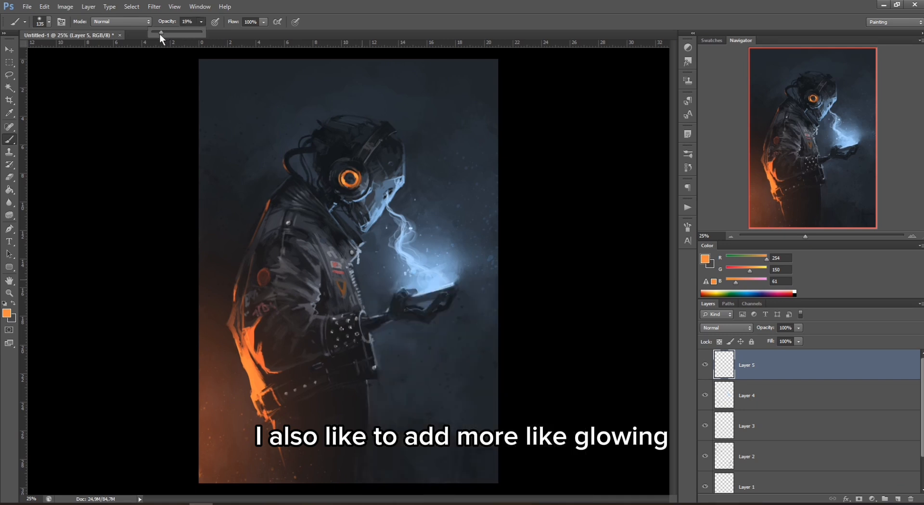
# - Paint a soft orange (252, 147, 61) glow over the rim-lit back and elbow of the jacket at 201 px
pyautogui.keyDown('alt'); pyautogui.click(250, 367); pyautogui.keyUp('alt')
pyautogui.rightClick(260, 348)
pyautogui.click(275, 345)
pyautogui.moveTo(236, 353); pyautogui.dragTo(262, 399)
pyautogui.moveTo(252, 337); pyautogui.dragTo(234, 336)
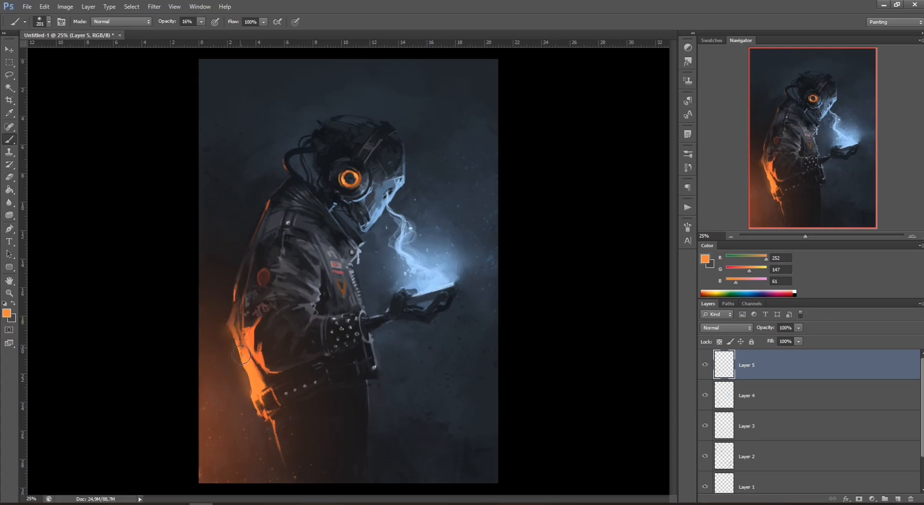
# - Try Screen blending on the orange glow layer and switch it to Color Dodge
pyautogui.click(736, 327)
pyautogui.click(726, 151)
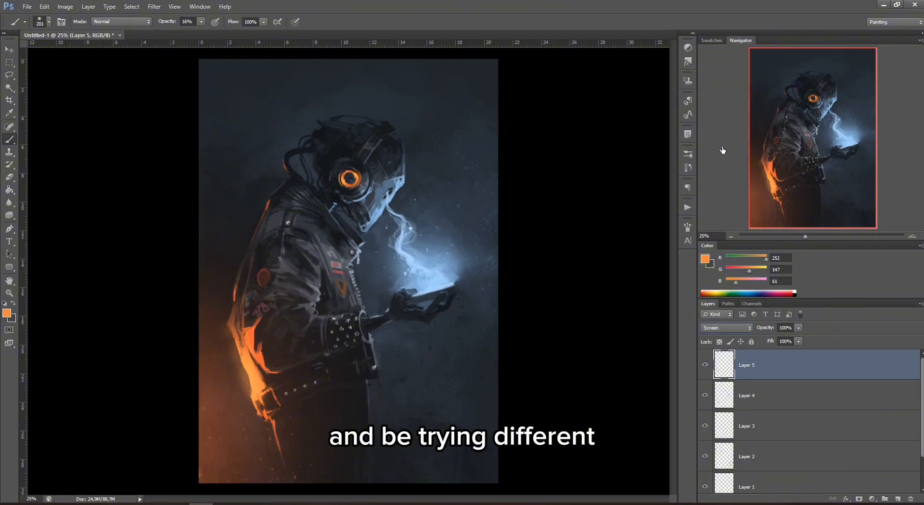
pyautogui.press('Down')
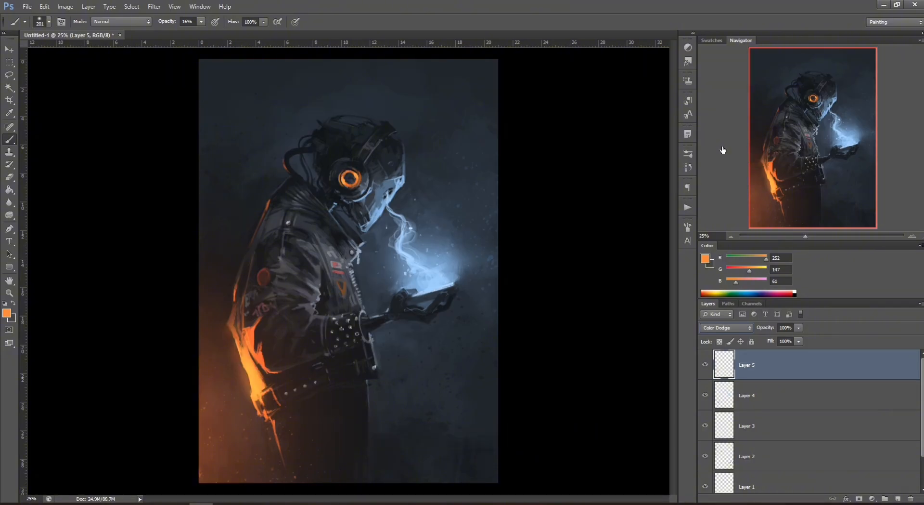
# - Switch the orange glow layer's blending to Lighter Color and lower its fill to 84%
pyautogui.press('Down')
pyautogui.press('Down')
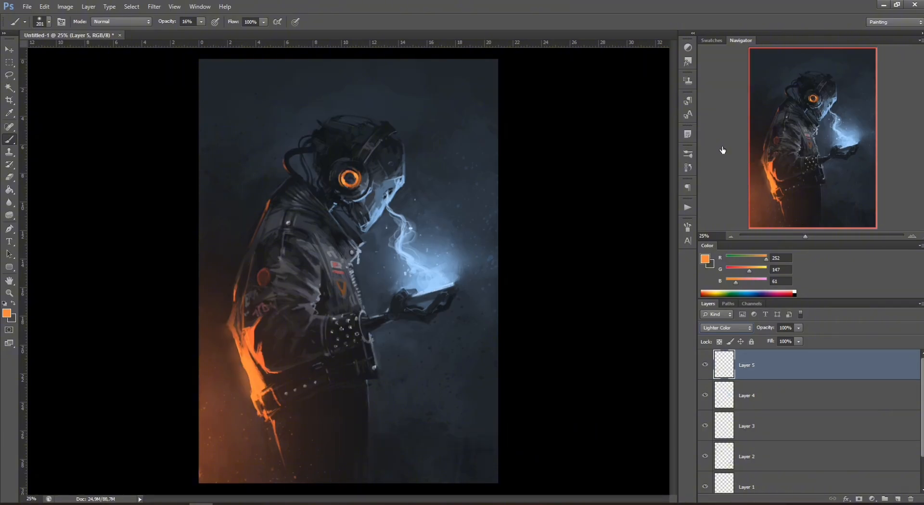
pyautogui.moveTo(799, 341); pyautogui.dragTo(791, 353)
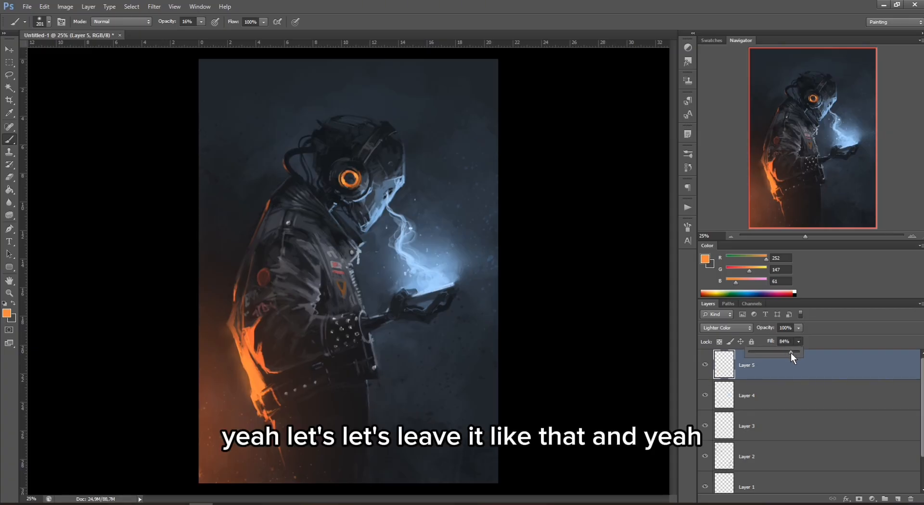
# - Create a new layer and choose the round halftone dot brush at 1985 px
pyautogui.click(903, 499)
pyautogui.click(898, 499)
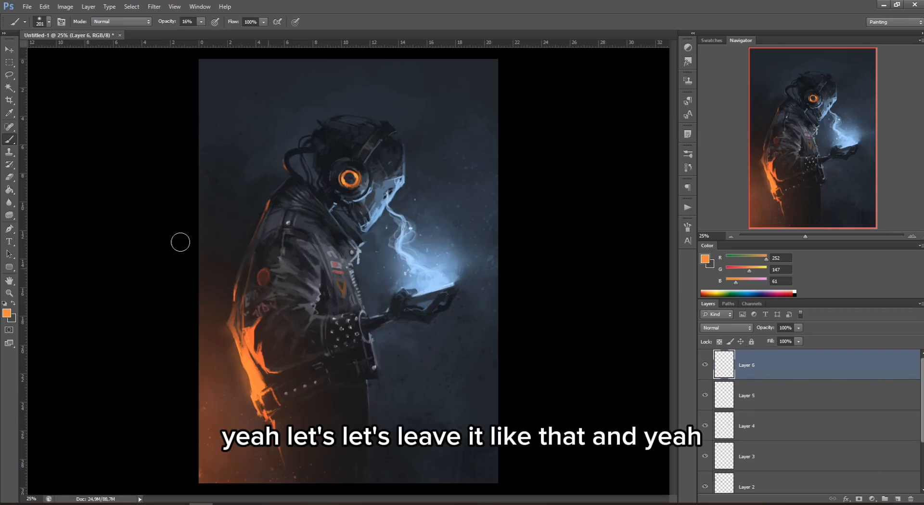
pyautogui.rightClick(428, 191)
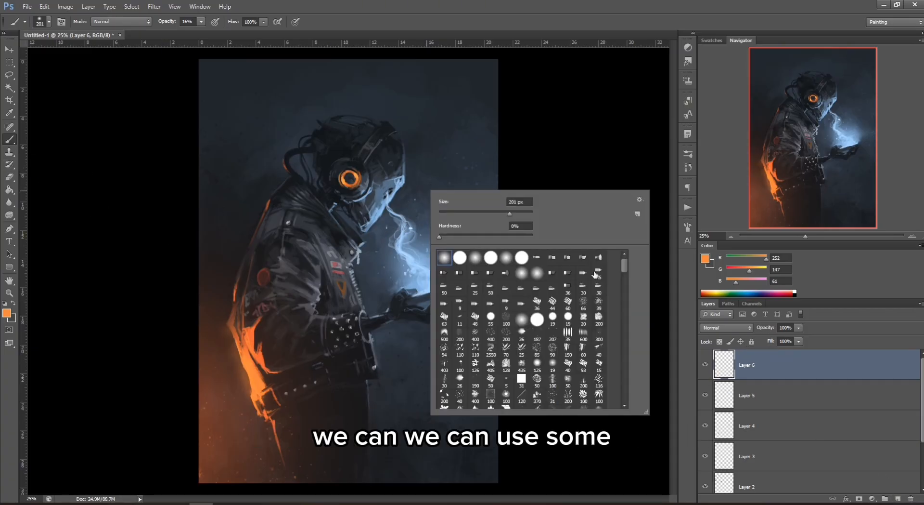
pyautogui.moveTo(625, 271); pyautogui.dragTo(624, 394)
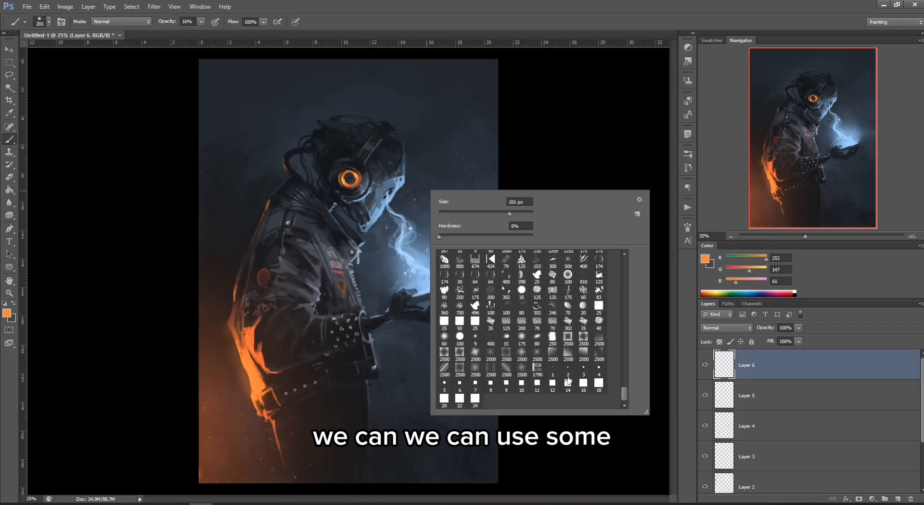
pyautogui.click(491, 352)
pyautogui.moveTo(527, 214); pyautogui.dragTo(526, 215)
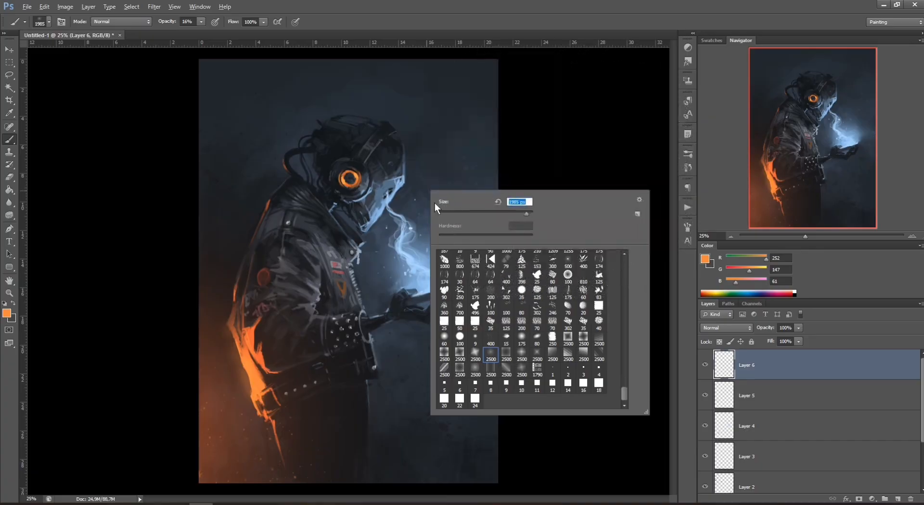
# - Stamp faint halftone dots over the background with sampled blue, brown and near-black colors, raising the brush opacity to 42%
pyautogui.keyDown('alt'); pyautogui.click(439, 243); pyautogui.keyUp('alt')
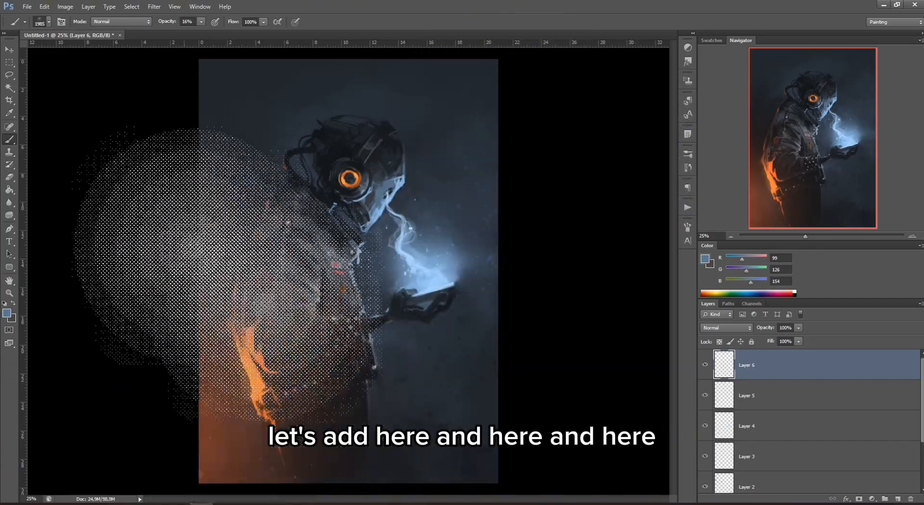
pyautogui.keyDown('alt'); pyautogui.click(228, 424); pyautogui.keyUp('alt')
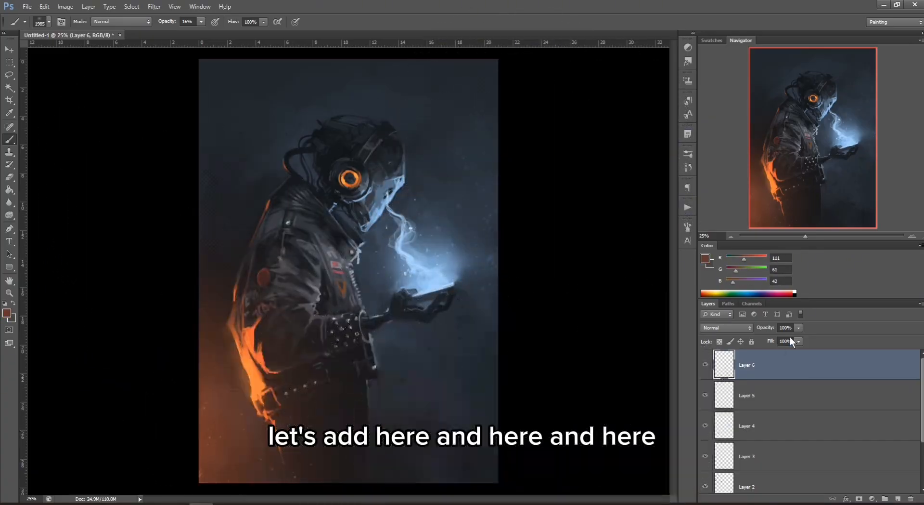
pyautogui.click(201, 22)
pyautogui.click(213, 32)
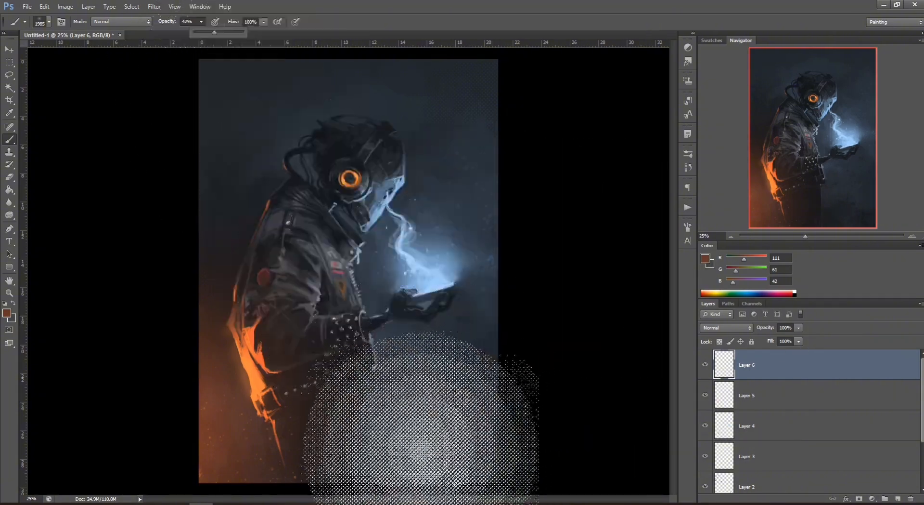
pyautogui.keyDown('alt'); pyautogui.click(340, 140); pyautogui.keyUp('alt')
# - Soften the halftone texture around the robot with a soft eraser at 44% opacity and 432 px
pyautogui.click(10, 176)
pyautogui.rightClick(429, 200)
pyautogui.click(461, 193)
pyautogui.click(354, 146)
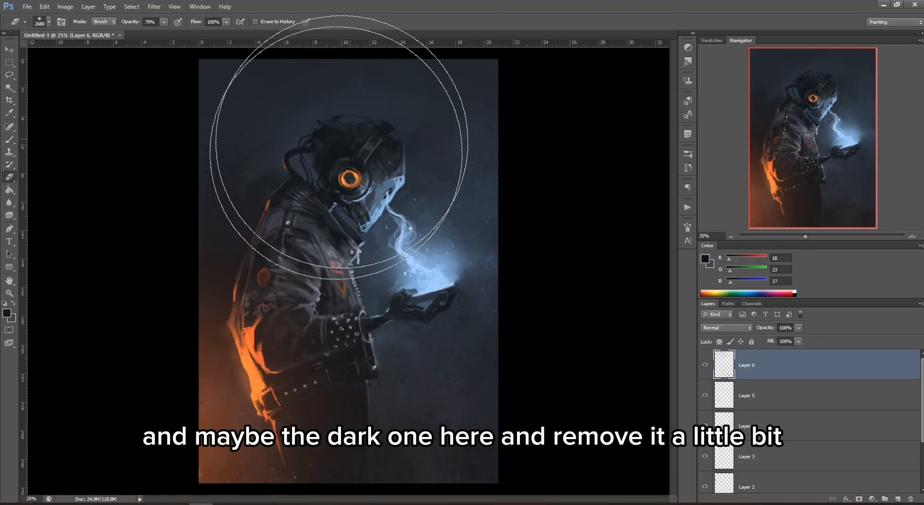
pyautogui.click(164, 22)
pyautogui.moveTo(164, 33); pyautogui.dragTo(146, 33)
pyautogui.rightClick(387, 180)
pyautogui.click(478, 202)
pyautogui.click(357, 146)
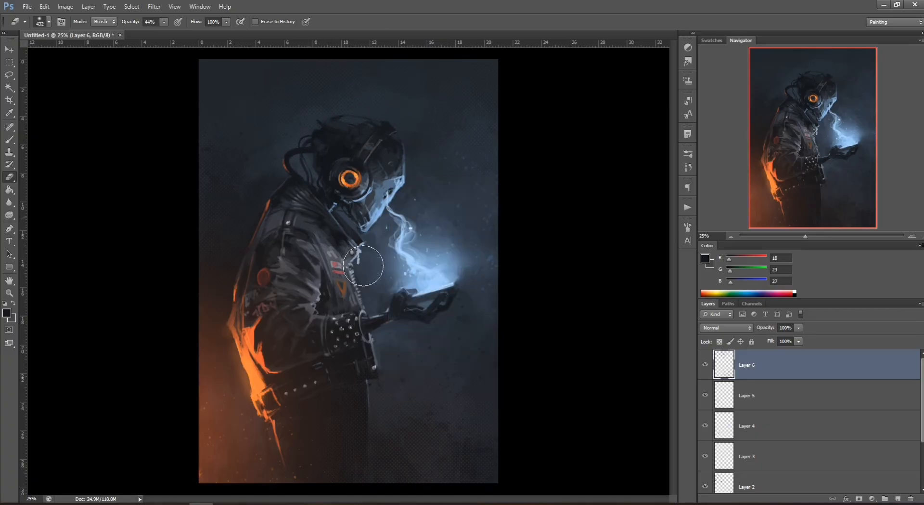
# - Create a new layer and load the signature stamp brush at 442 px with a sampled dark blue-gray (49, 62, 74)
pyautogui.click(898, 499)
pyautogui.click(13, 138)
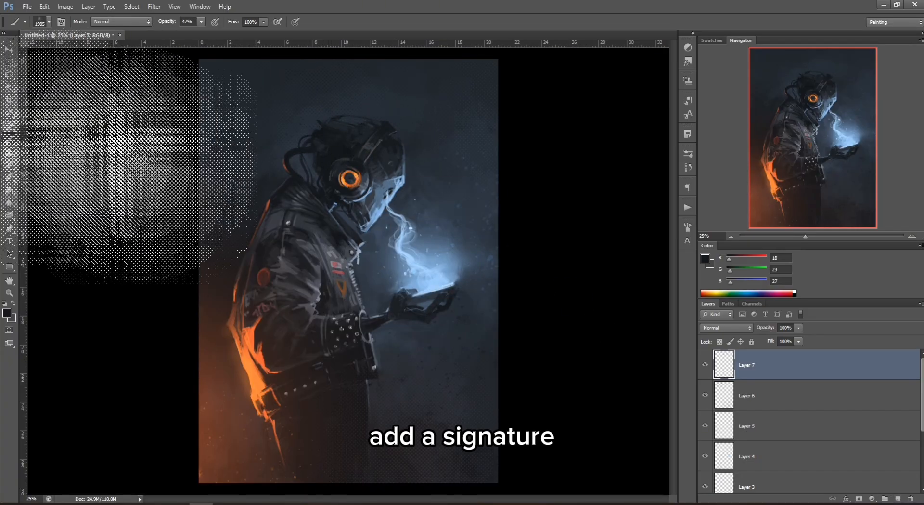
pyautogui.rightClick(334, 187)
pyautogui.moveTo(531, 262); pyautogui.dragTo(551, 431)
pyautogui.scroll(-3, 394, 400)
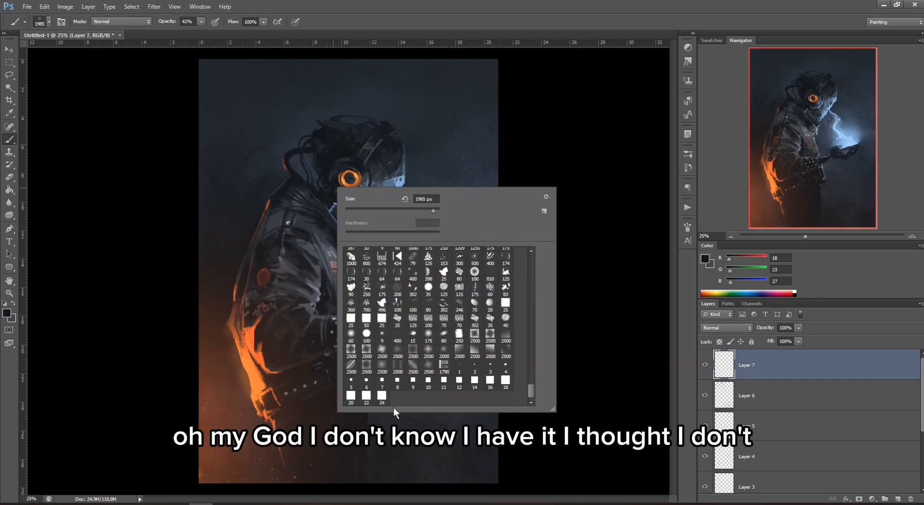
pyautogui.click(443, 365)
pyautogui.moveTo(432, 210); pyautogui.dragTo(428, 210)
pyautogui.keyDown('alt'); pyautogui.click(292, 270); pyautogui.keyUp('alt')
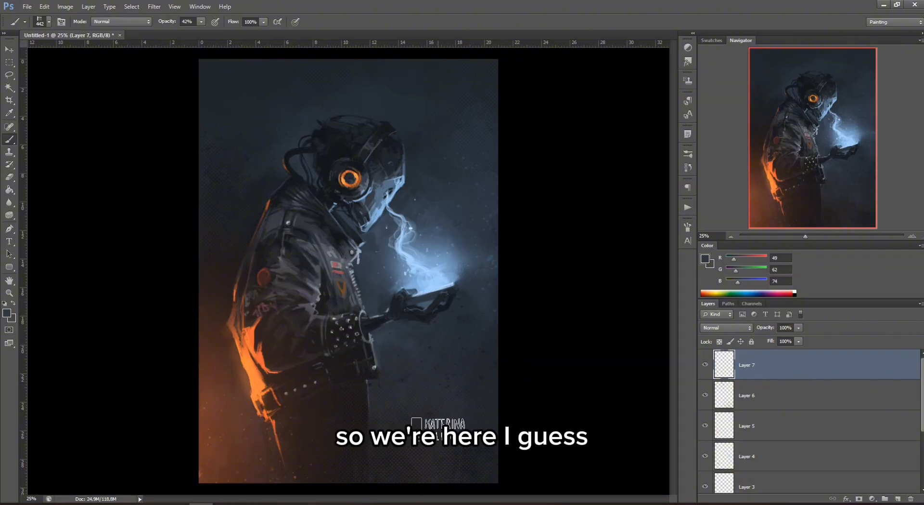
# - Stamp the signature in the painting's lower-right area at 380 px in a sampled blue (108, 143, 175)
pyautogui.rightClick(537, 305)
pyautogui.click(540, 302)
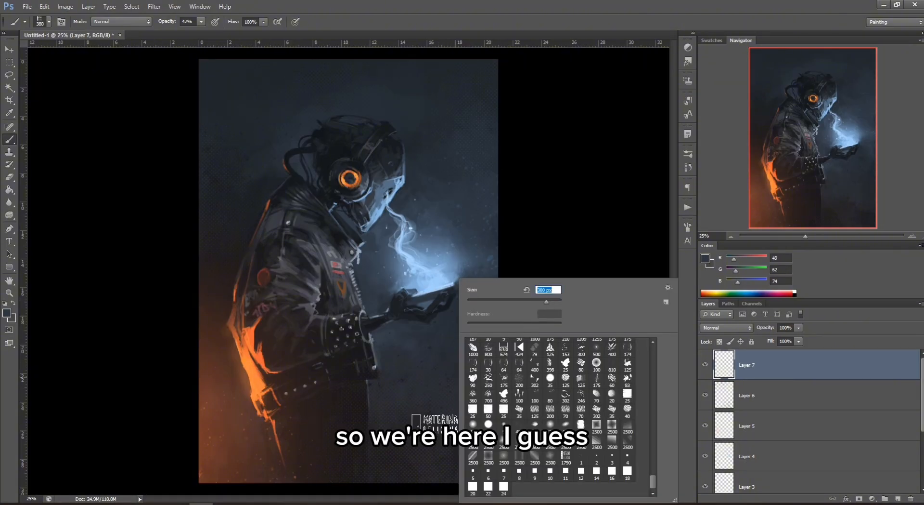
pyautogui.click(443, 436)
pyautogui.keyDown('alt'); pyautogui.click(443, 297); pyautogui.keyUp('alt')
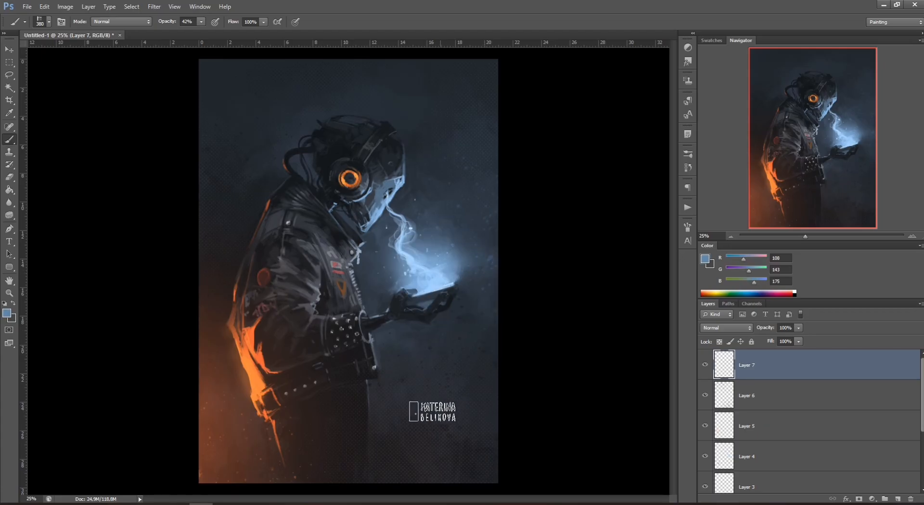
pyautogui.moveTo(540, 424); pyautogui.dragTo(543, 439)
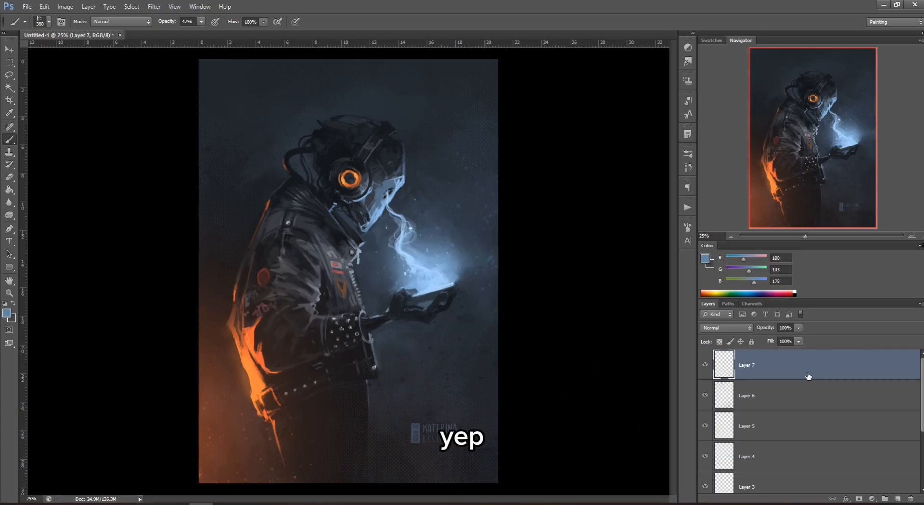
# - Create another layer and lasso the gap between collar and jaw plus the area in front of the neck
pyautogui.click(898, 499)
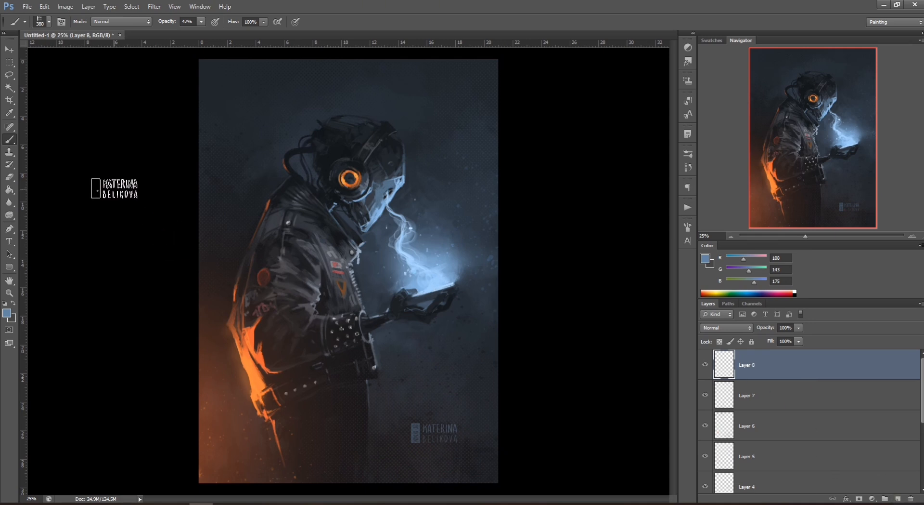
pyautogui.click(10, 75)
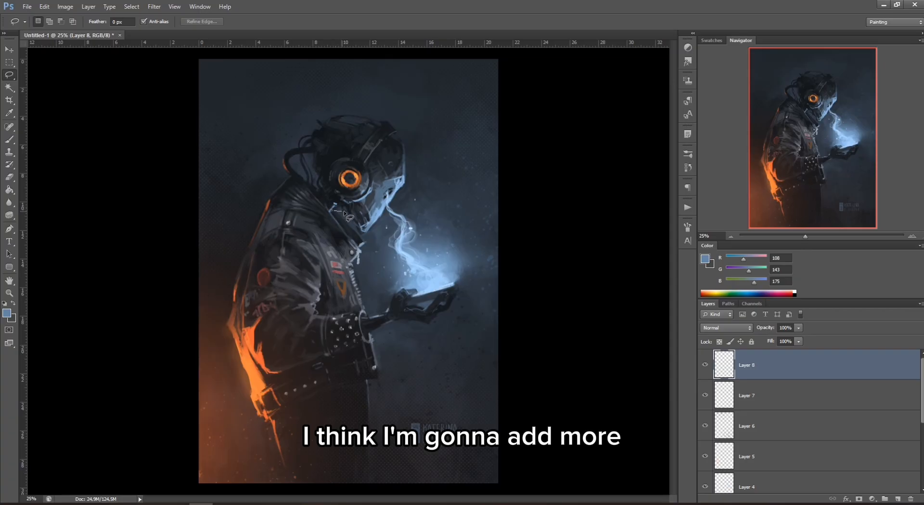
pyautogui.moveTo(362, 232)
pyautogui.mouseDown()
pyautogui.moveTo(396, 204)
pyautogui.moveTo(388, 252)
pyautogui.moveTo(367, 247)
pyautogui.moveTo(340, 210)
pyautogui.mouseUp()
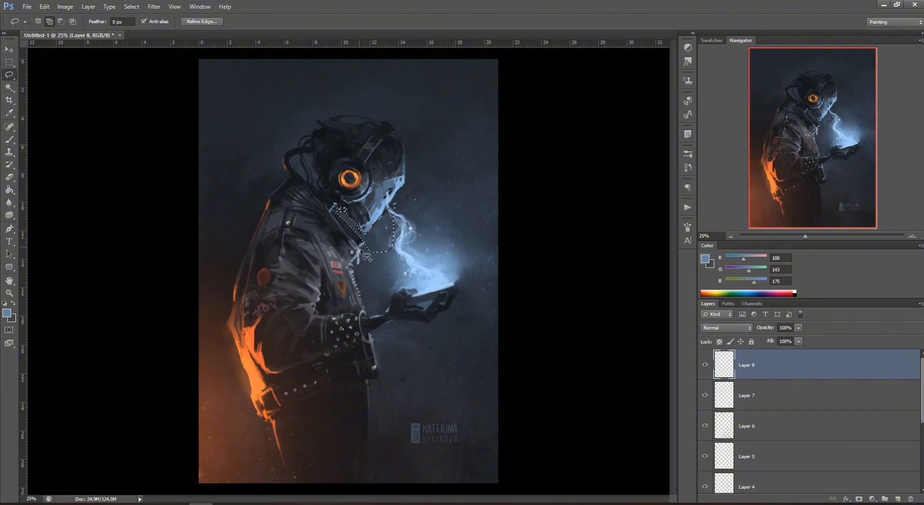
pyautogui.moveTo(354, 265)
pyautogui.mouseDown()
pyautogui.moveTo(434, 195)
pyautogui.moveTo(407, 183)
pyautogui.moveTo(374, 235)
pyautogui.mouseUp()
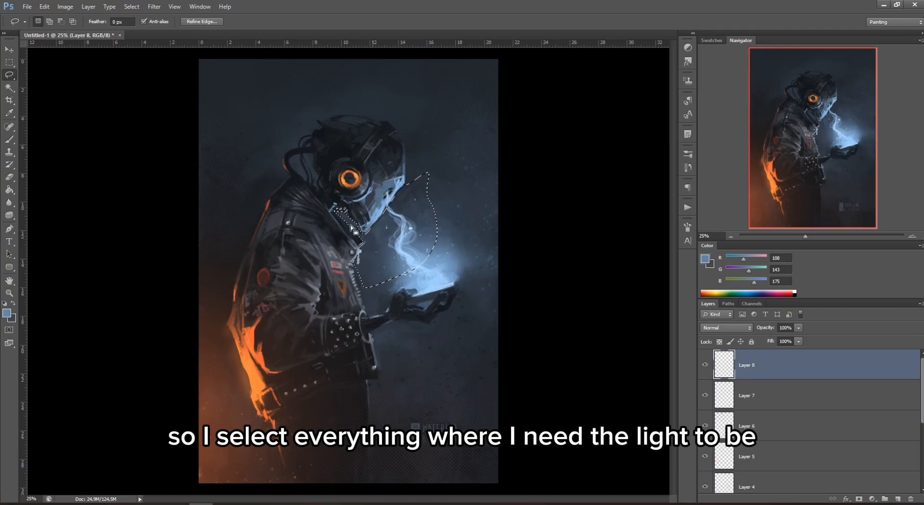
# - Paint a light blue (122, 161, 197) glow inside the selection on a new layer with a 401 px soft brush at 26% opacity
pyautogui.click(9, 139)
pyautogui.click(898, 498)
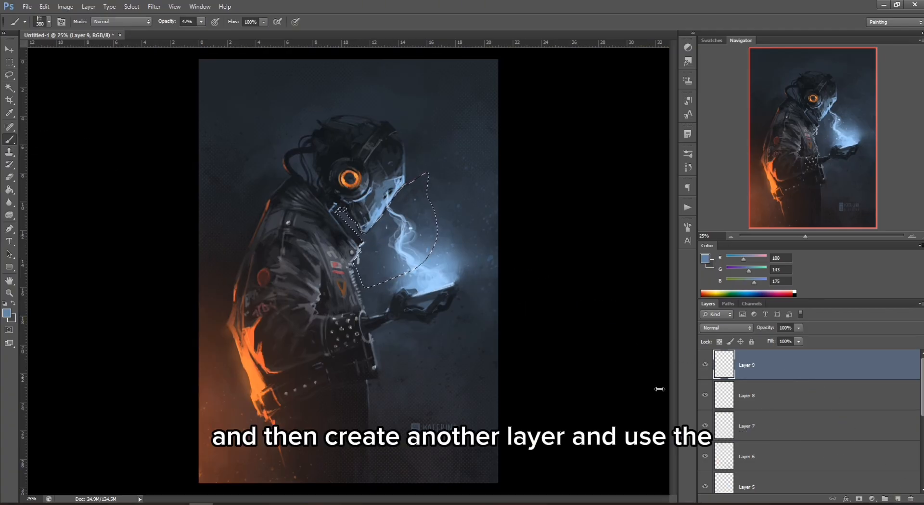
pyautogui.rightClick(426, 248)
pyautogui.moveTo(622, 456); pyautogui.dragTo(618, 318)
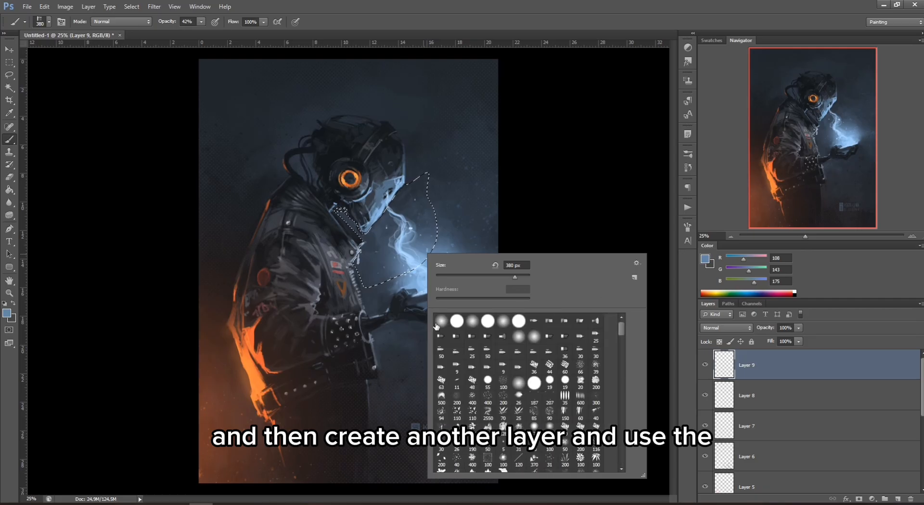
pyautogui.click(441, 321)
pyautogui.moveTo(202, 23); pyautogui.dragTo(195, 32)
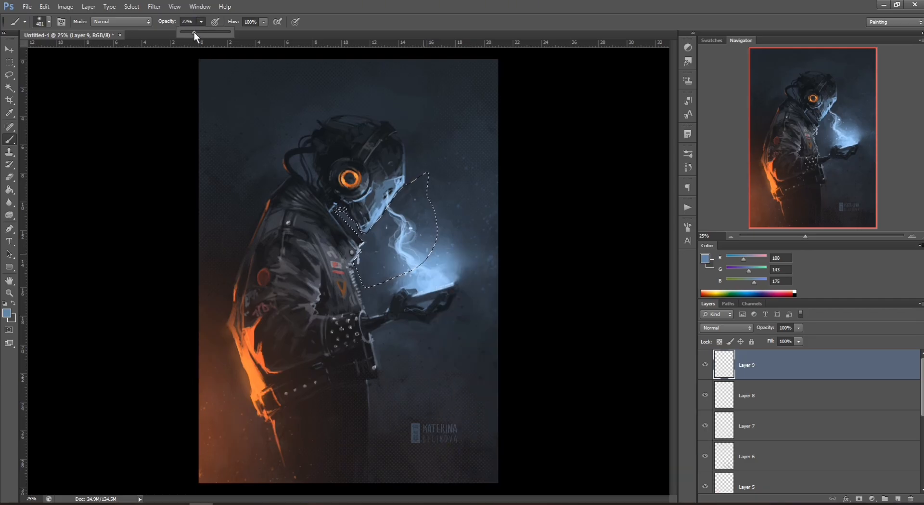
pyautogui.keyDown('alt'); pyautogui.click(448, 257); pyautogui.keyUp('alt')
pyautogui.moveTo(360, 240)
pyautogui.mouseDown()
pyautogui.moveTo(344, 223)
pyautogui.moveTo(379, 241)
pyautogui.moveTo(369, 231)
pyautogui.mouseUp()
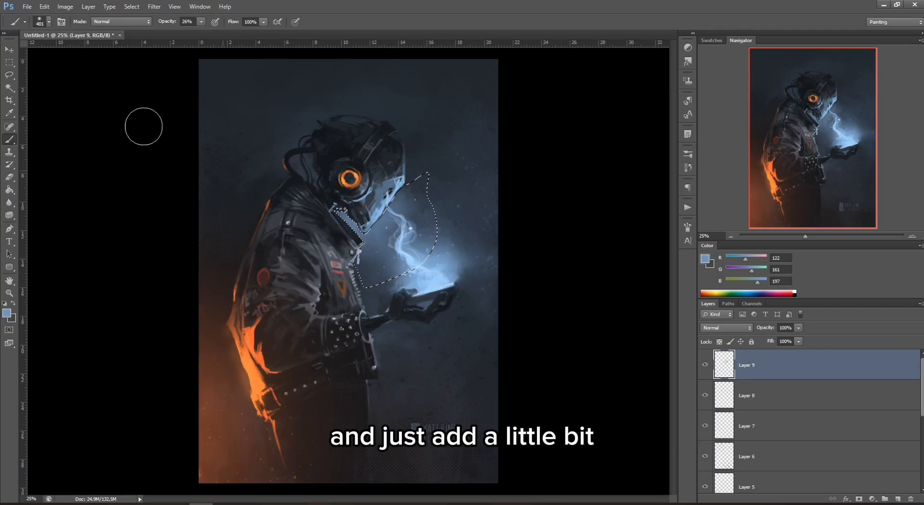
# - Deselect the neck area and clean up the blue glow around the jaw with a 45 px soft eraser
pyautogui.hotkey('ctrl', 'd')
pyautogui.press('m')
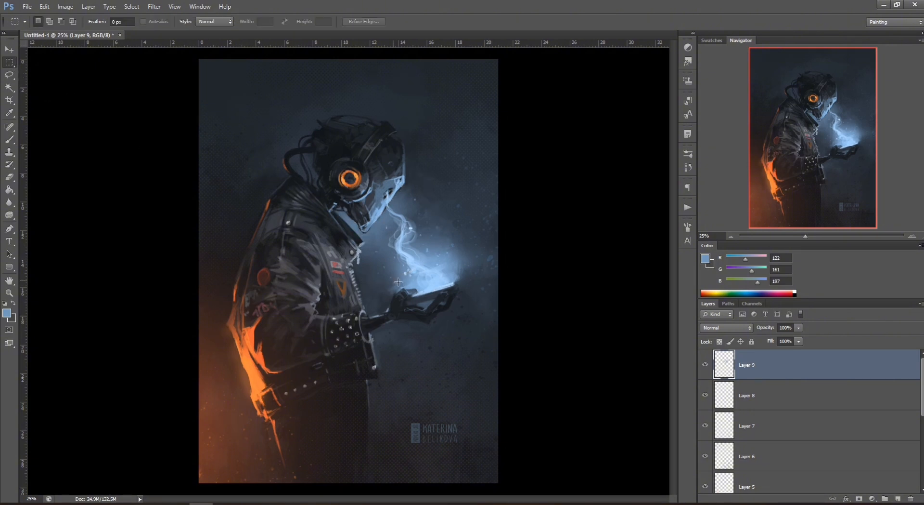
pyautogui.click(9, 176)
pyautogui.rightClick(402, 187)
pyautogui.click(436, 209)
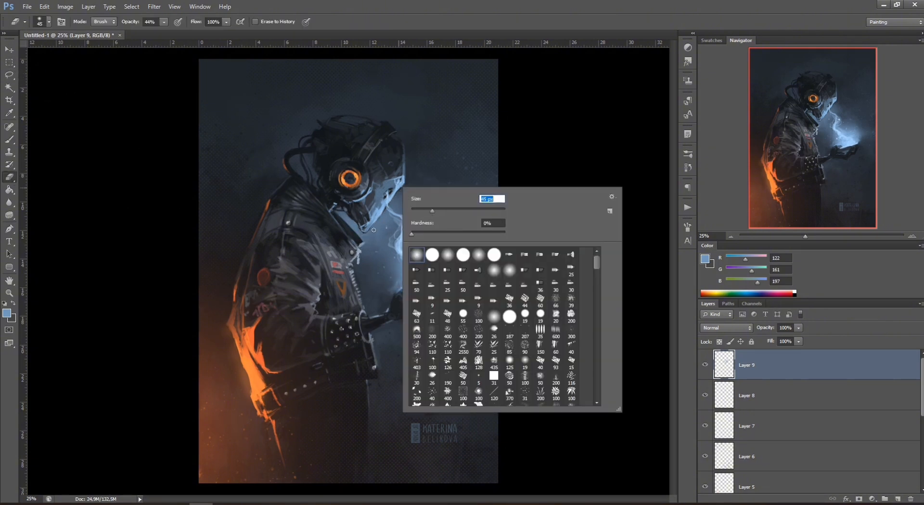
pyautogui.click(546, 132)
pyautogui.moveTo(509, 182); pyautogui.dragTo(510, 182)
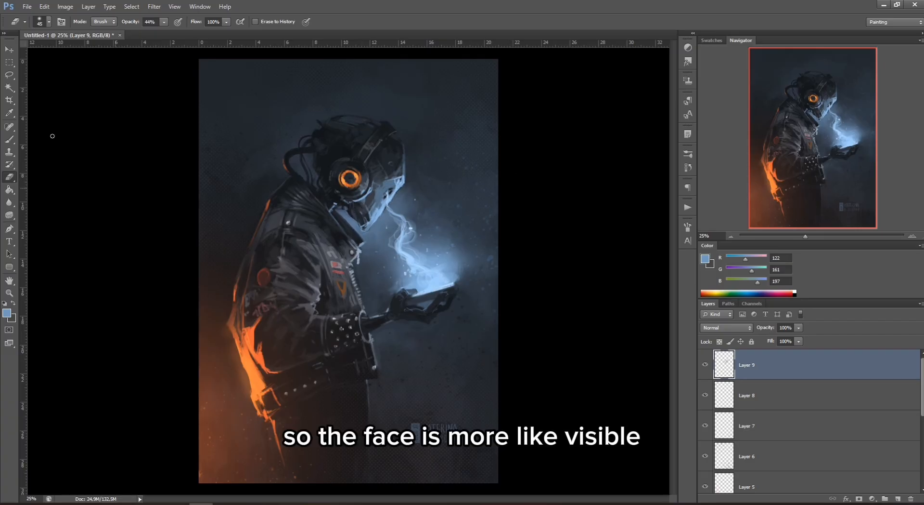
# - Lasso the gaps between the cables behind the headphones, brush in a faint blue glow, and deselect
pyautogui.press('l')
pyautogui.moveTo(321, 181)
pyautogui.mouseDown()
pyautogui.moveTo(321, 195)
pyautogui.moveTo(299, 163)
pyautogui.mouseUp()
pyautogui.press('b')
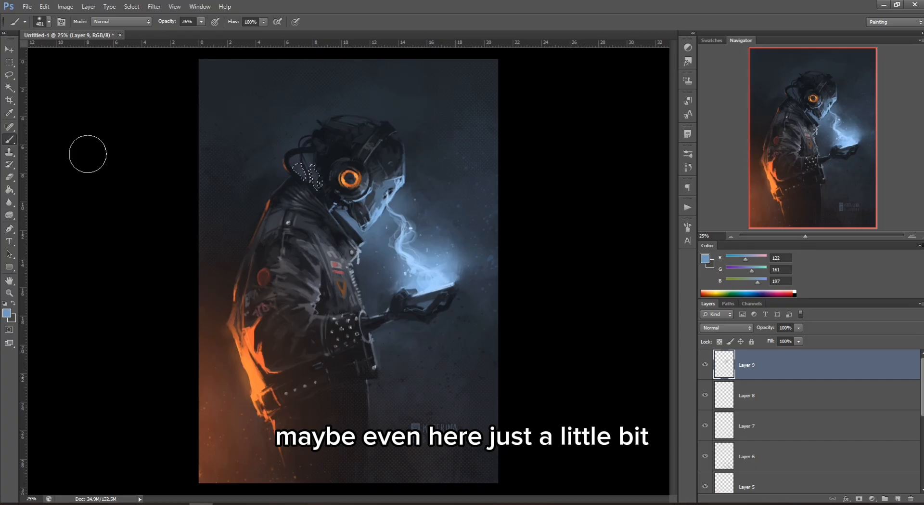
pyautogui.click(13, 62)
pyautogui.click(113, 235)
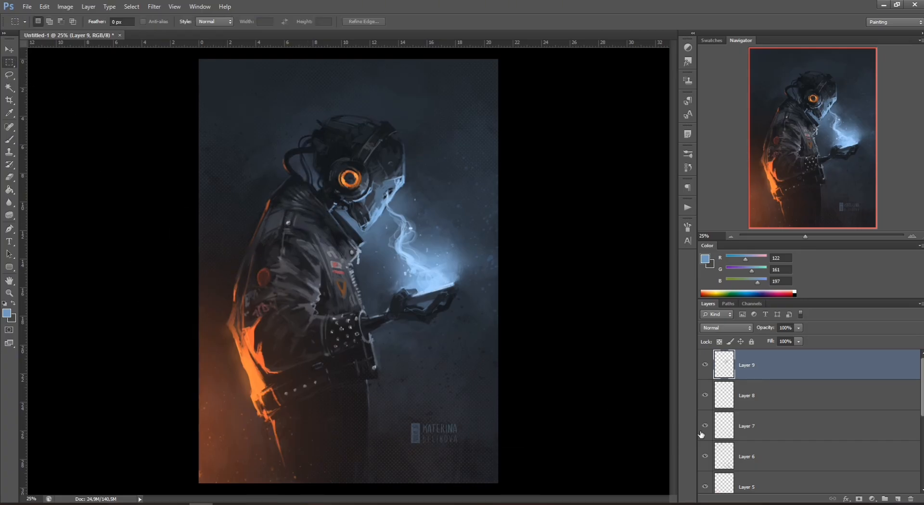
# - Create a new layer and set up the soft round brush at 1985 px with a purple color (115, 66, 255)
pyautogui.click(898, 498)
pyautogui.click(10, 139)
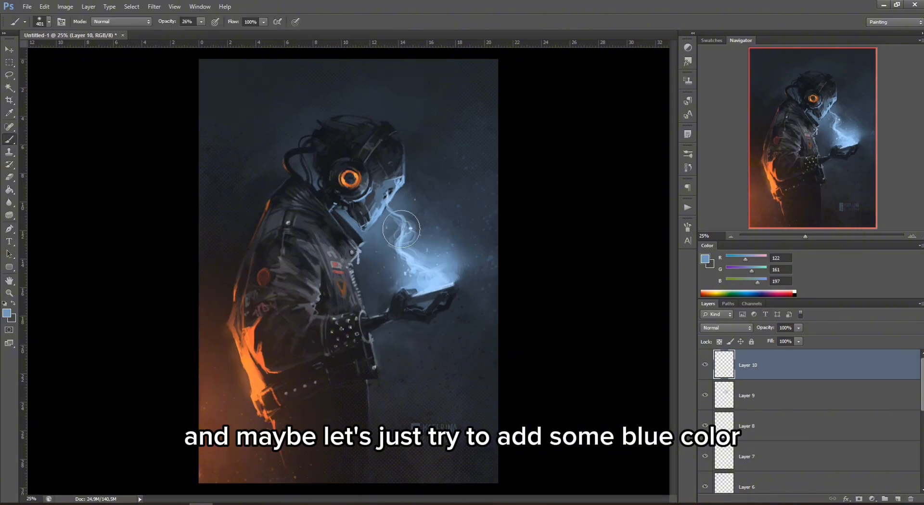
pyautogui.rightClick(409, 230)
pyautogui.click(502, 255)
pyautogui.click(705, 256)
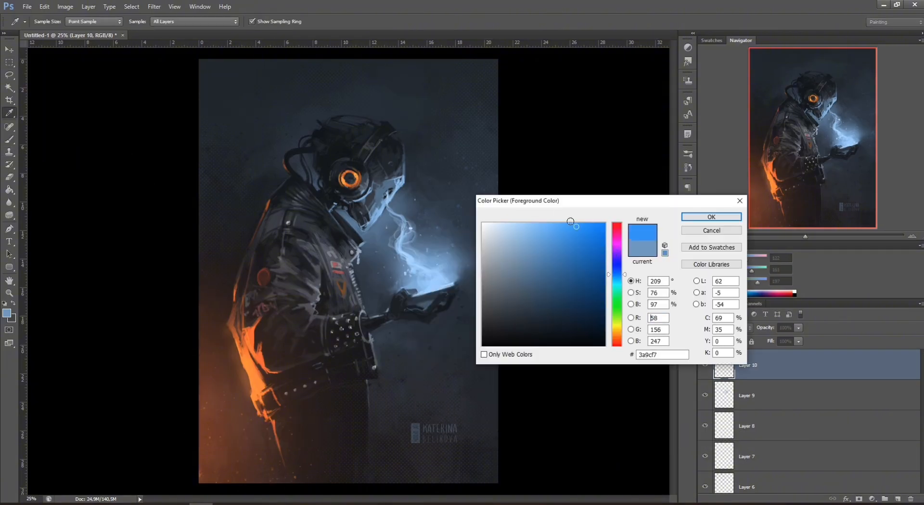
pyautogui.moveTo(618, 274); pyautogui.dragTo(620, 259)
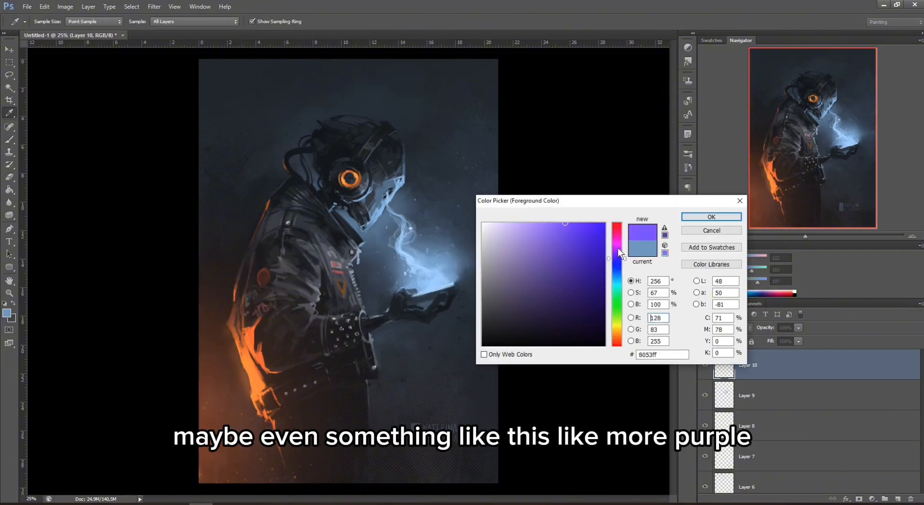
pyautogui.click(573, 224)
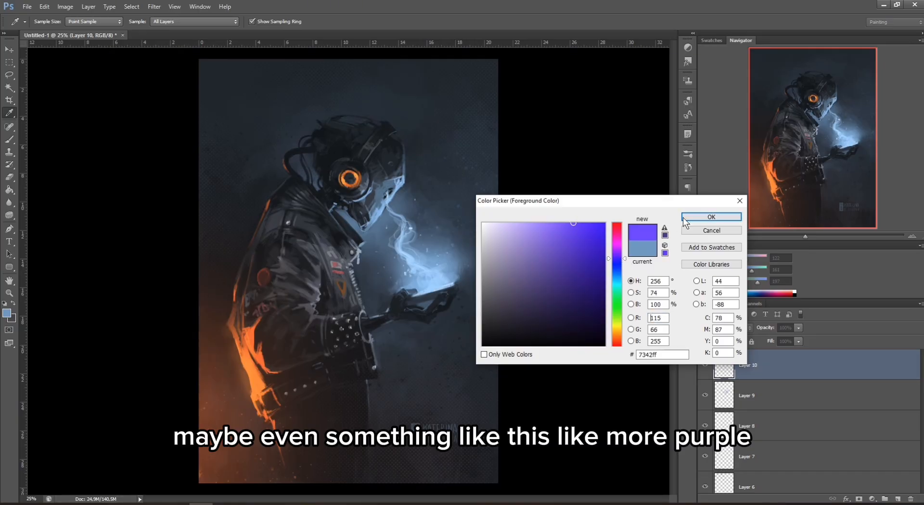
pyautogui.click(711, 217)
pyautogui.rightClick(424, 261)
pyautogui.moveTo(524, 285); pyautogui.dragTo(513, 279)
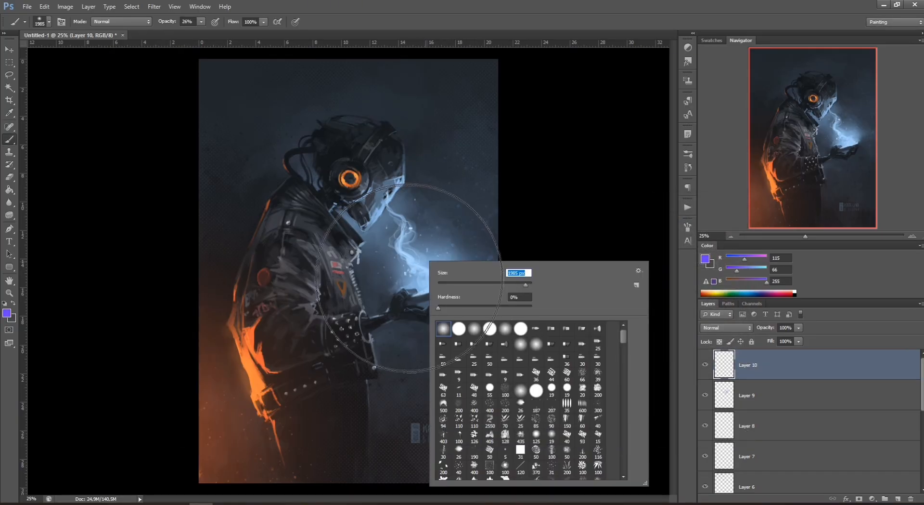
# - Brush a large soft purple glow around the phone and smoke, and set its layer's blend mode to Lighten
pyautogui.click(426, 271)
pyautogui.click(710, 329)
pyautogui.click(706, 148)
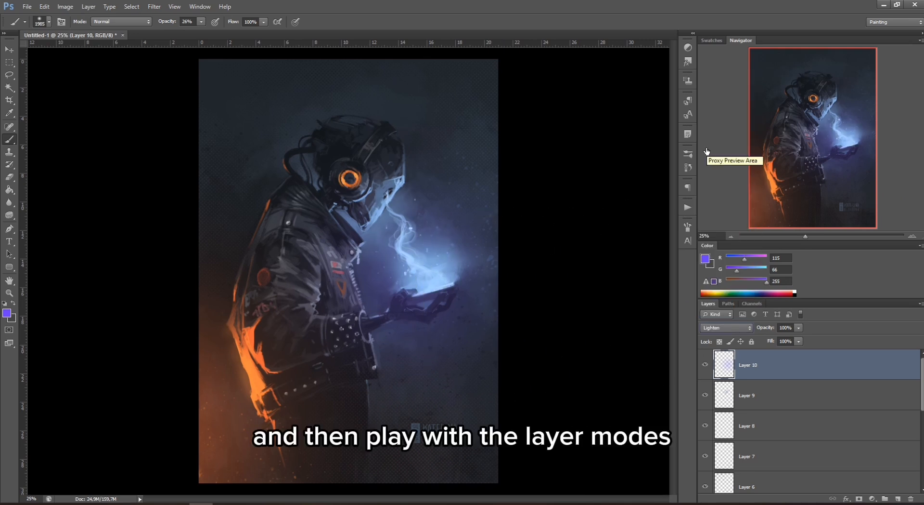
# - Try the purple glow layer's blend modes one after another, through Color Dodge, Overlay and Hard Light, up to Hard Mix
pyautogui.press('Down')
pyautogui.press('Down')
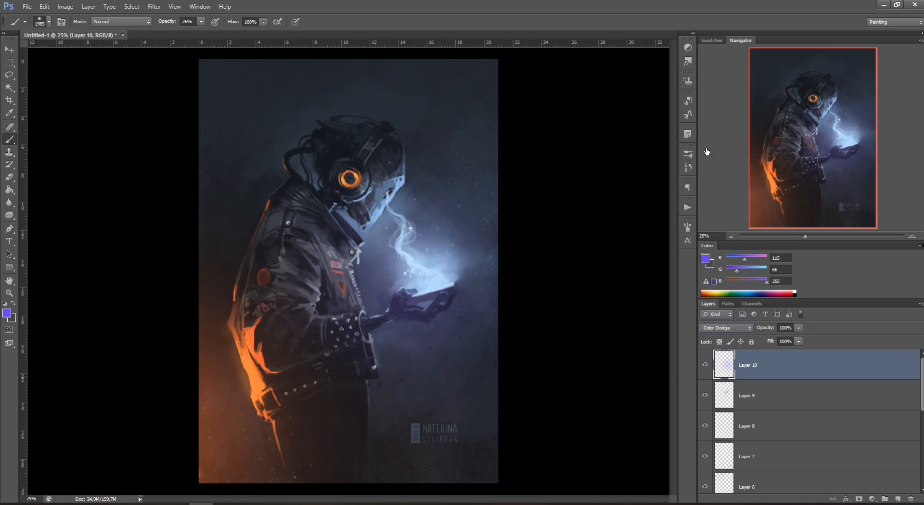
pyautogui.press('Down')
pyautogui.press('Down')
pyautogui.press('Down')
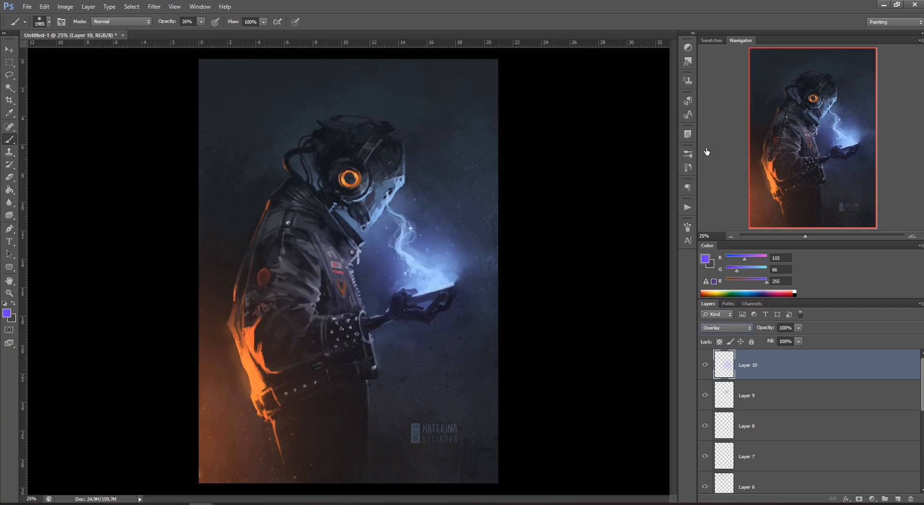
pyautogui.press('Down')
pyautogui.press('Down')
pyautogui.press('Down')
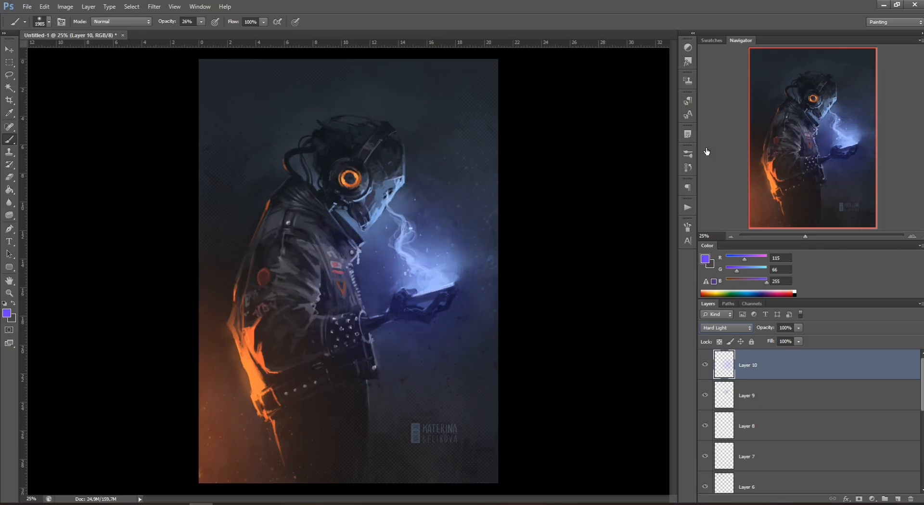
pyautogui.press('Down')
pyautogui.press('Down')
pyautogui.press('Down')
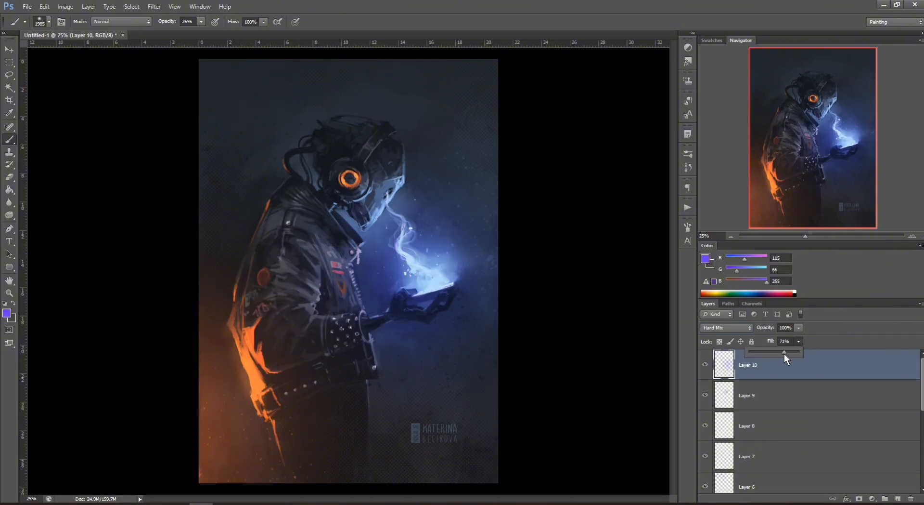
# - Lower the purple glow layer's opacity to 60% and fill to 79%, and toggle its visibility to compare the effect
pyautogui.moveTo(797, 328); pyautogui.dragTo(802, 351)
pyautogui.click(798, 342)
pyautogui.click(813, 339)
pyautogui.click(708, 369)
pyautogui.click(707, 369)
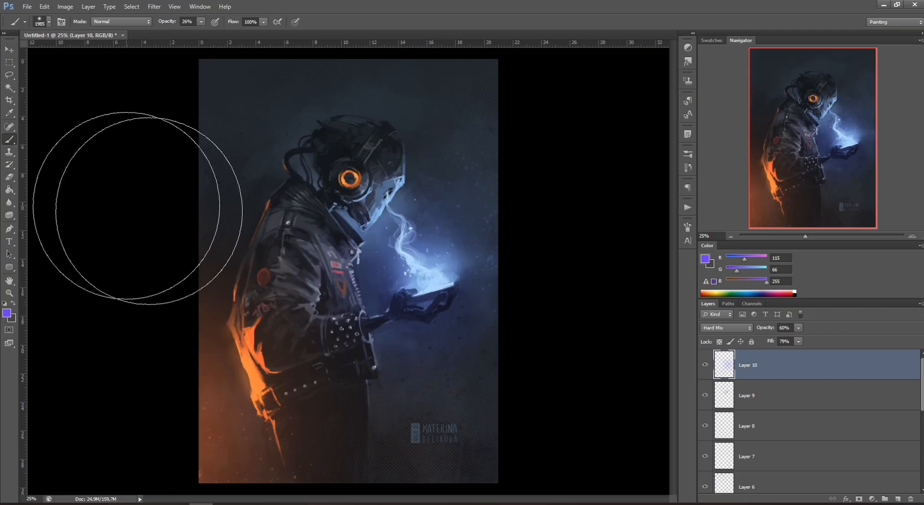
# - Compare more blend modes on the purple glow layer, settle on Linear Light with 35% fill, and add a new layer above it
pyautogui.click(739, 330)
pyautogui.scroll(-4, 735, 326)
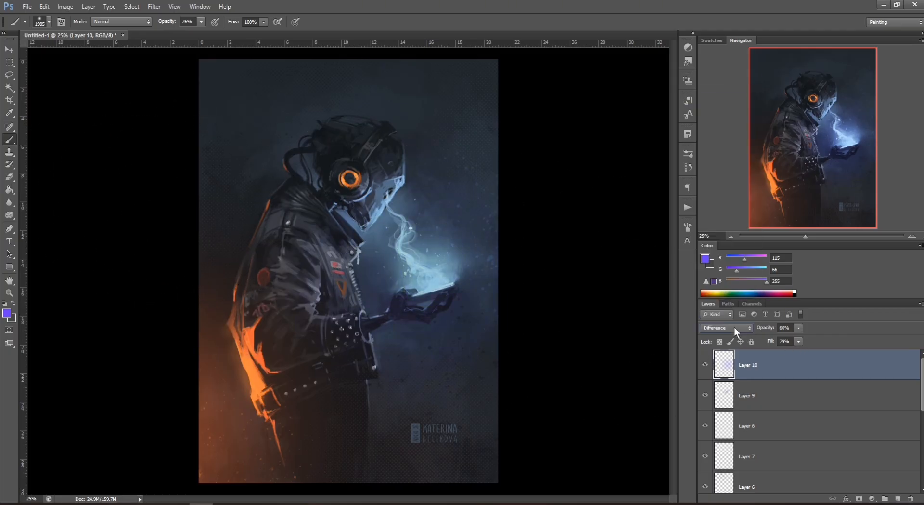
pyautogui.scroll(-1, 735, 325)
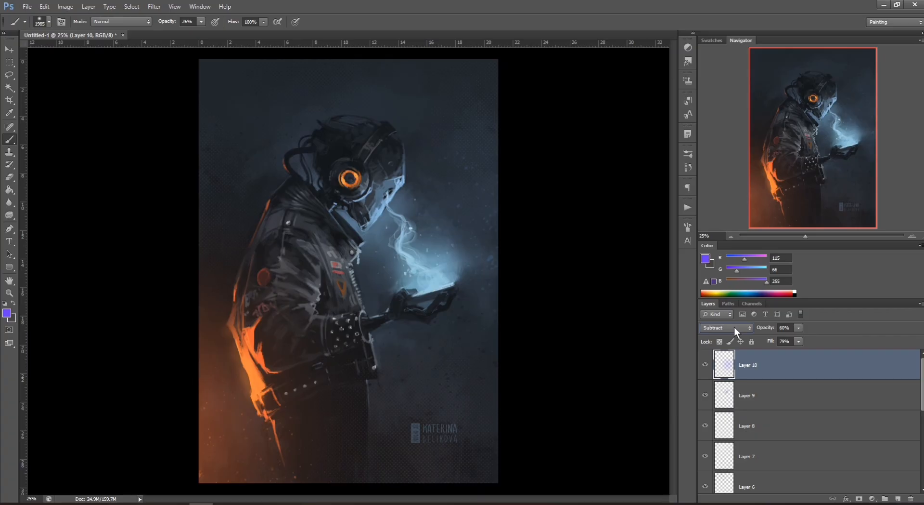
pyautogui.scroll(6, 734, 326)
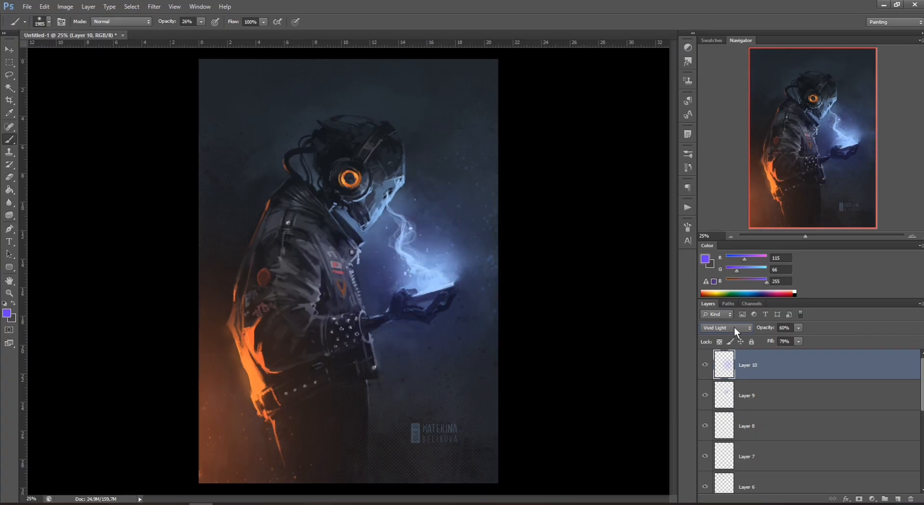
pyautogui.scroll(2, 735, 325)
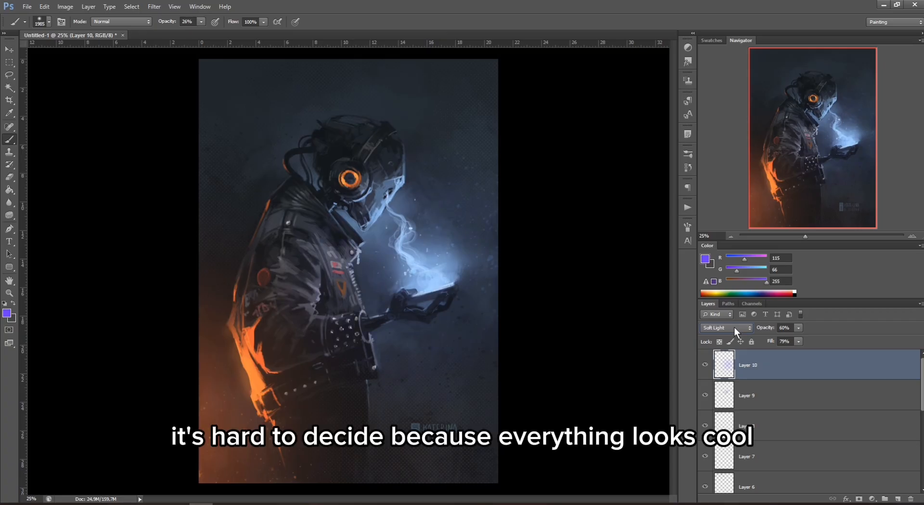
pyautogui.scroll(1, 734, 325)
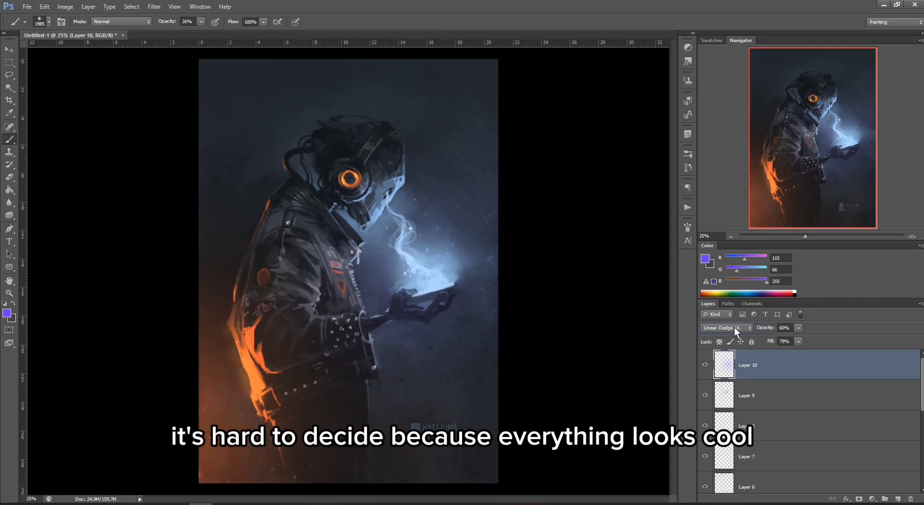
pyautogui.scroll(-1, 735, 325)
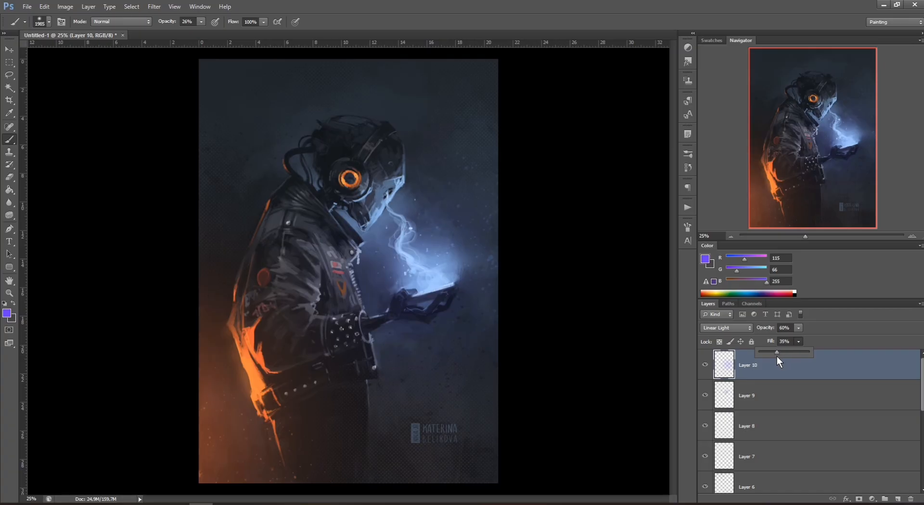
pyautogui.click(510, 269)
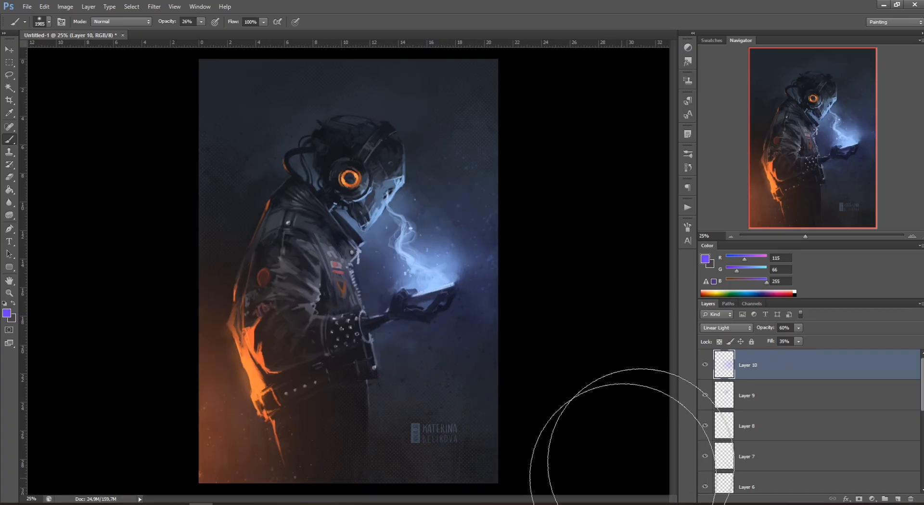
pyautogui.click(898, 495)
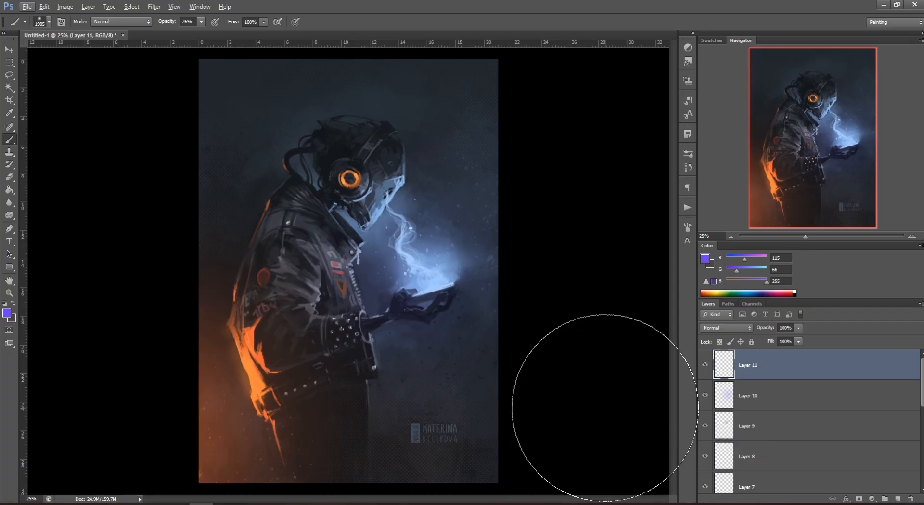
pyautogui.hotkey('alt', 'Tab')
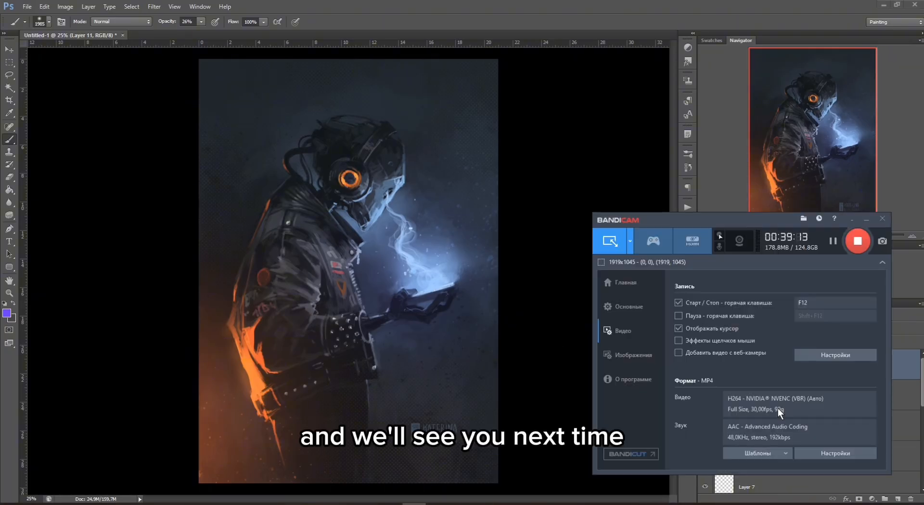